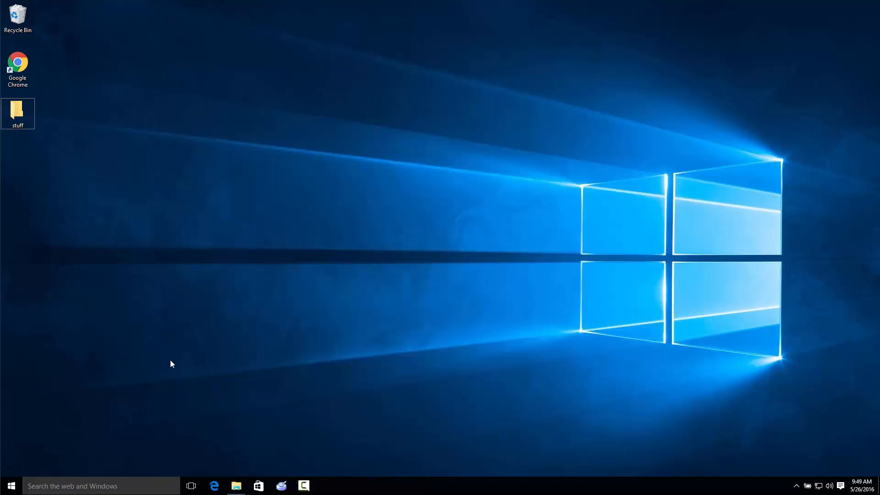
# Pin the Google Chrome desktop shortcut to the taskbar and launch Chrome from there
pyautogui.rightClick(23, 73)
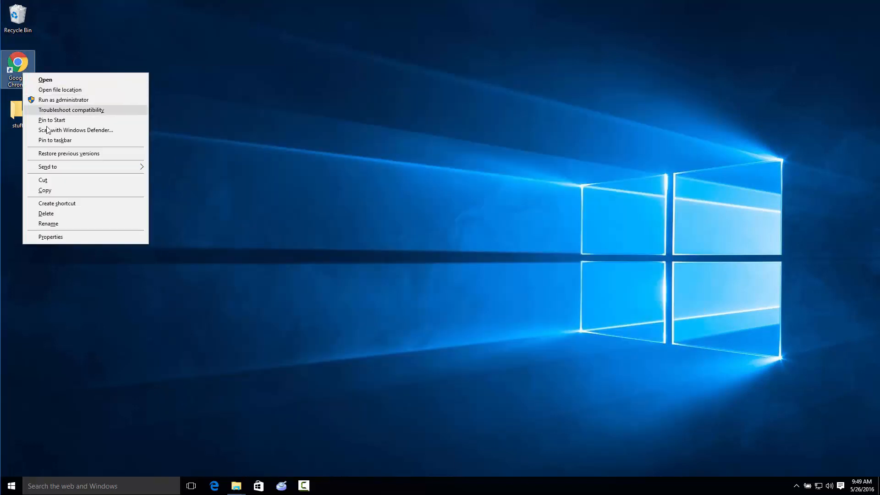
pyautogui.click(48, 141)
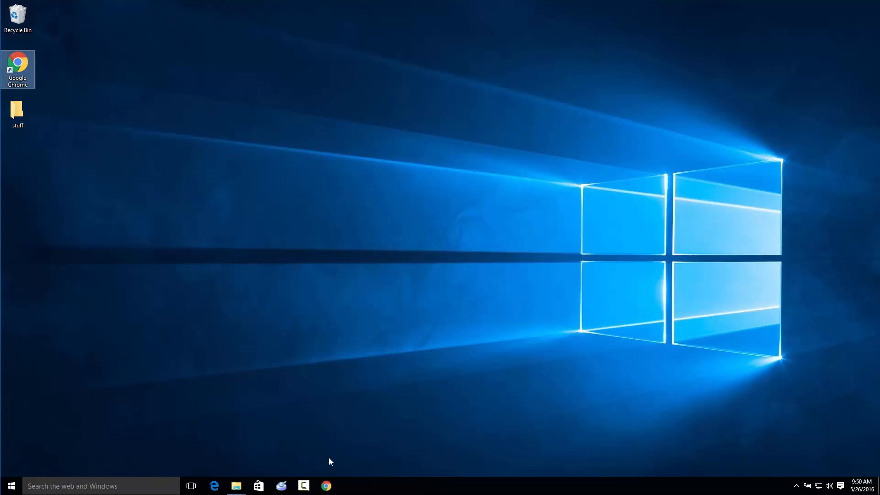
pyautogui.click(325, 486)
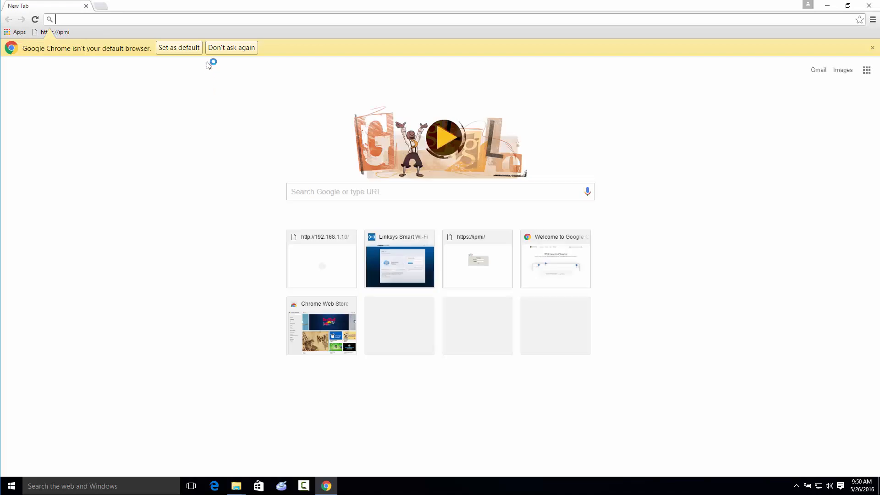
# Try to make Google Chrome the default browser, then close the Windows default apps settings
pyautogui.click(183, 48)
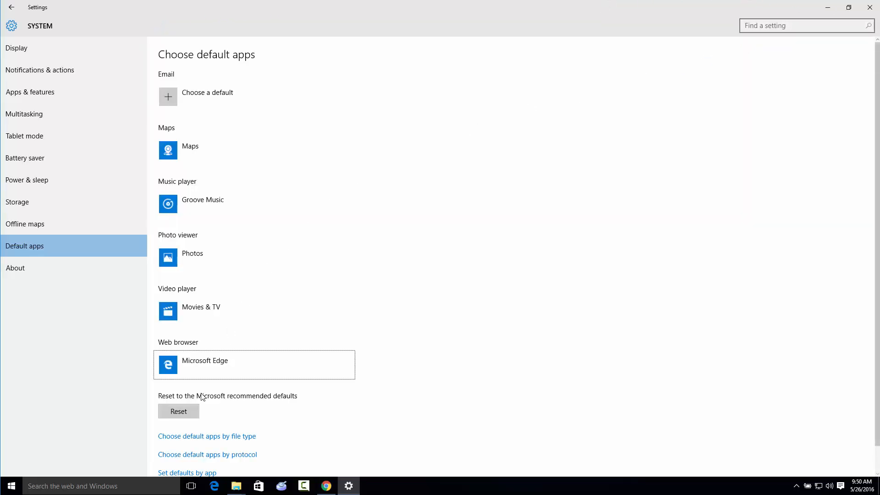
pyautogui.click(870, 10)
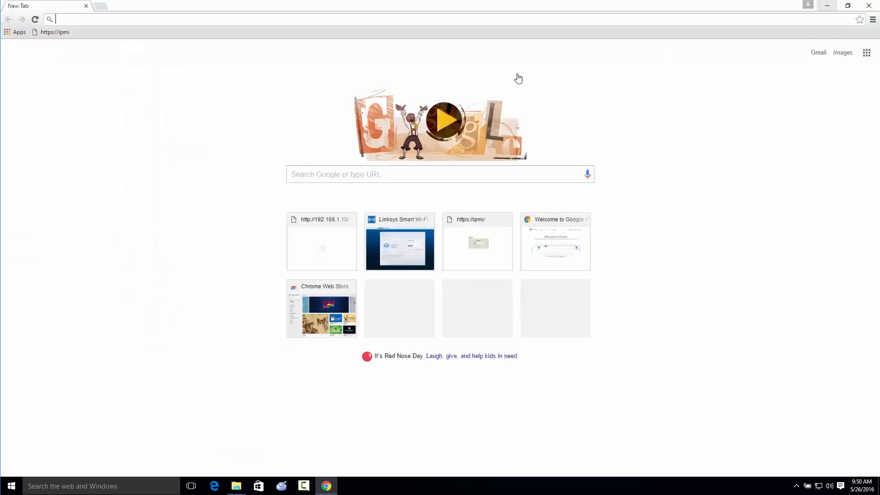
pyautogui.click(58, 32)
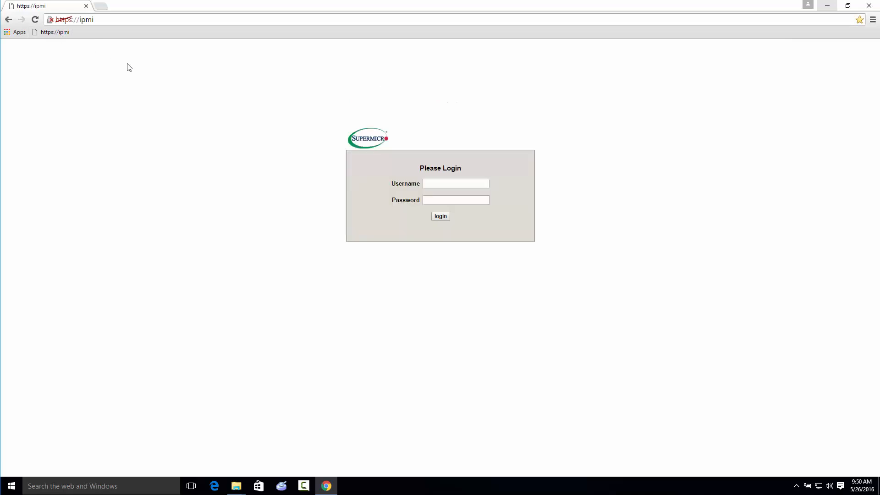
pyautogui.click(442, 183)
pyautogui.write('ADMIN')
pyautogui.press('Tab')
pyautogui.write('ADMIN')
pyautogui.press('Return')
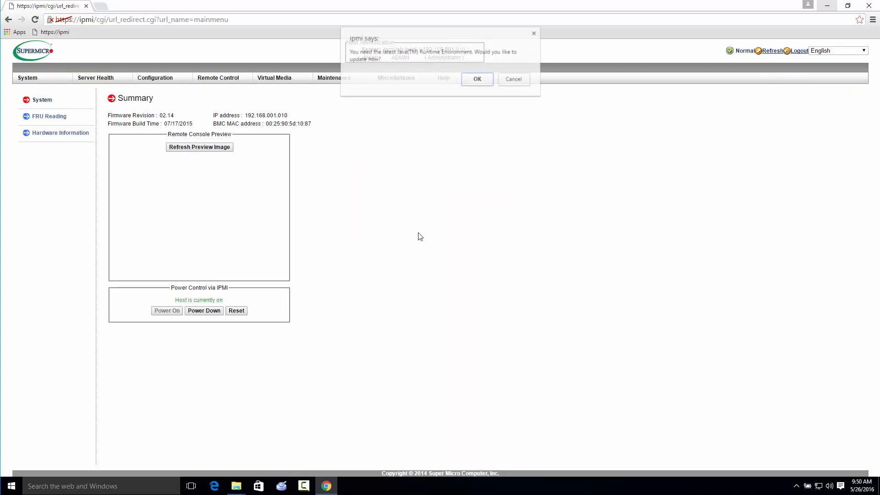
pyautogui.click(514, 80)
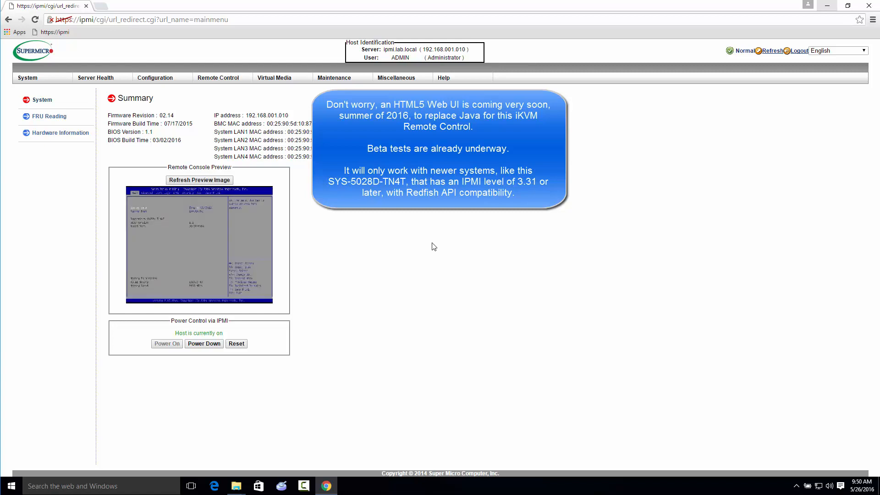
# Launch the iKVM remote console from the console preview, keeping and running the downloaded launch (4).jnlp file
pyautogui.click(255, 234)
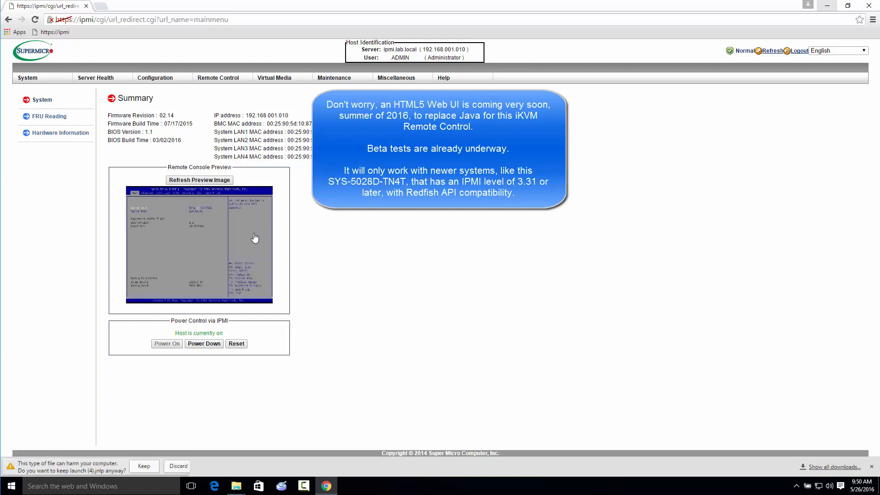
pyautogui.click(144, 464)
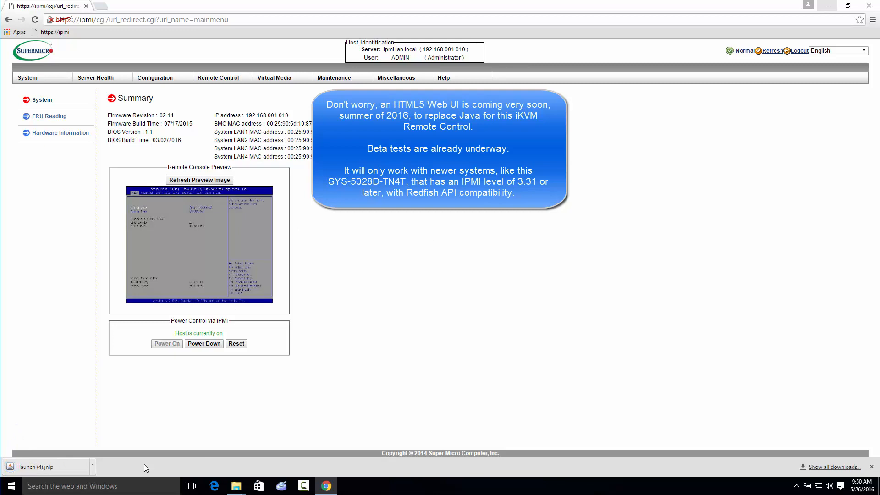
pyautogui.click(53, 460)
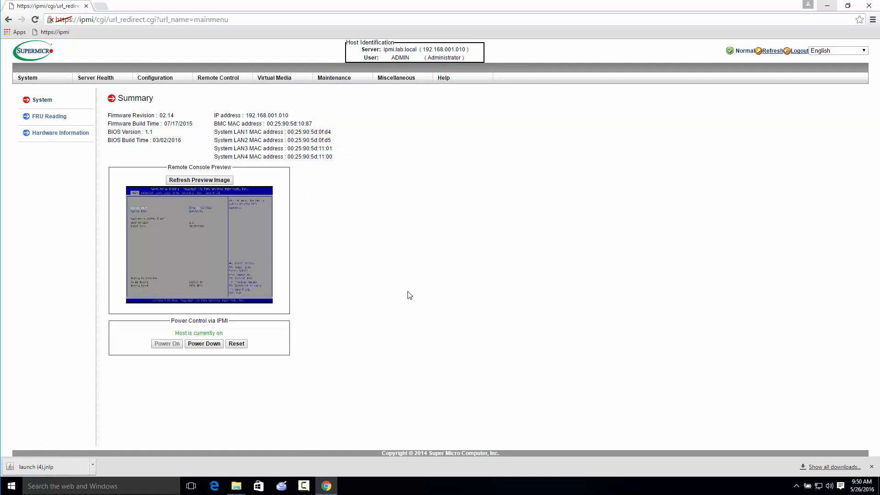
pyautogui.click(506, 275)
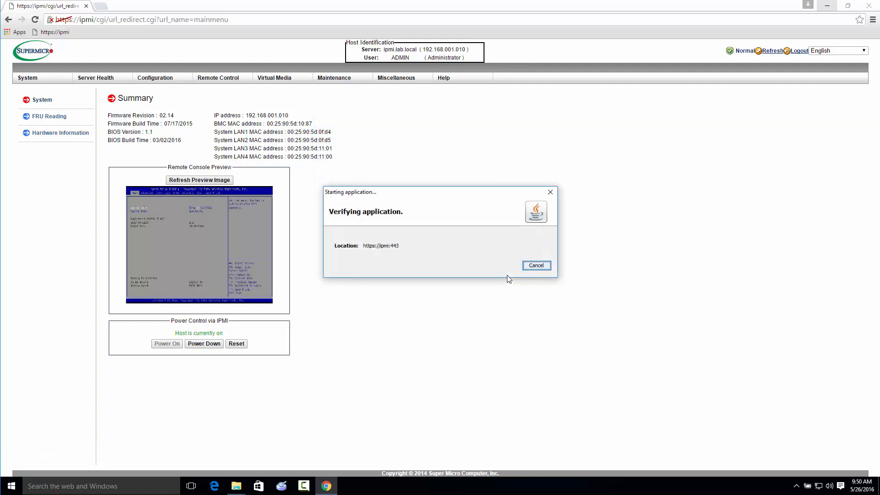
pyautogui.click(505, 280)
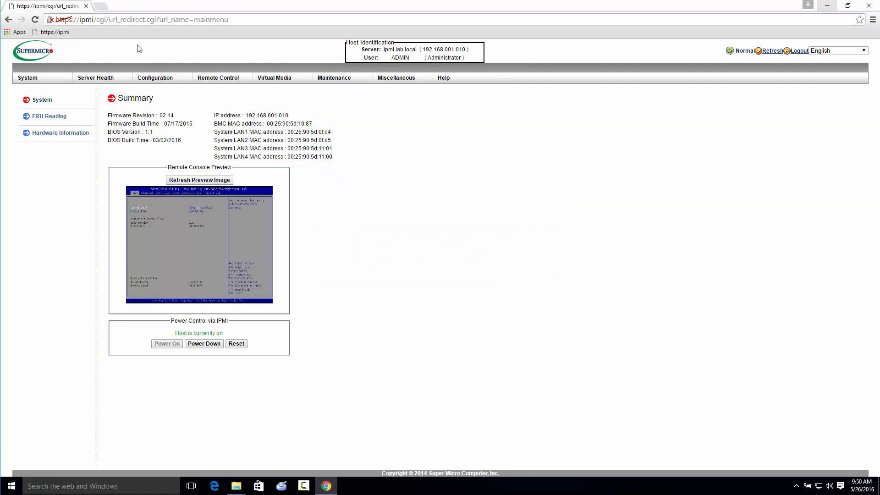
# Open the TinkerTry website in a new browser tab
pyautogui.click(103, 8)
pyautogui.write('TIN')
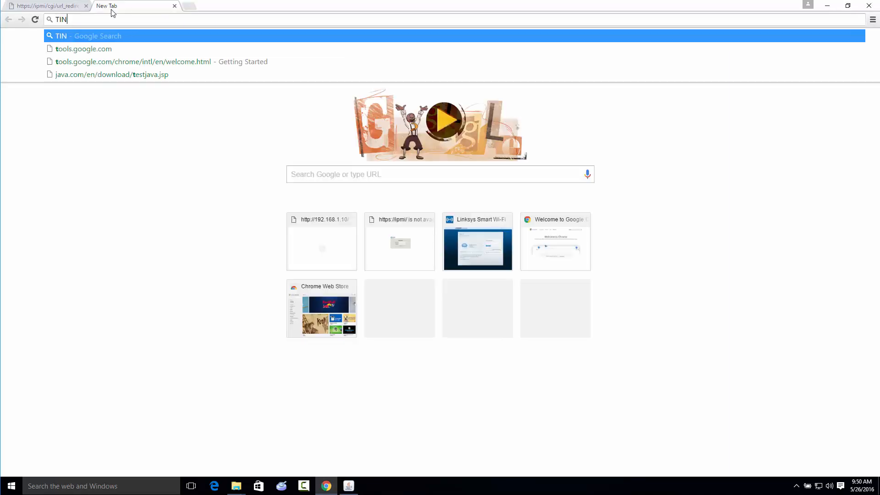
pyautogui.write('KERTRY')
pyautogui.press('Return')
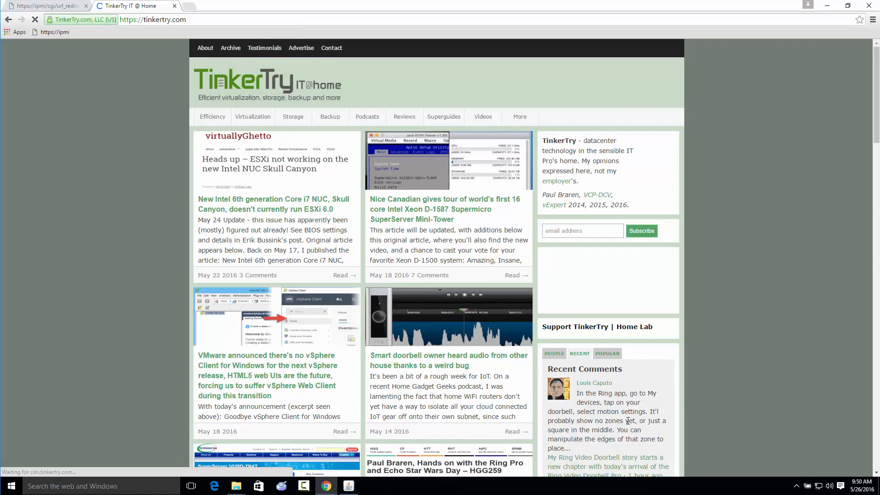
# Open the Supermicro SuperServer bundle article from the Support TinkerTry section and review its Home Datacenter specifications
pyautogui.scroll(-7, 679, 316)
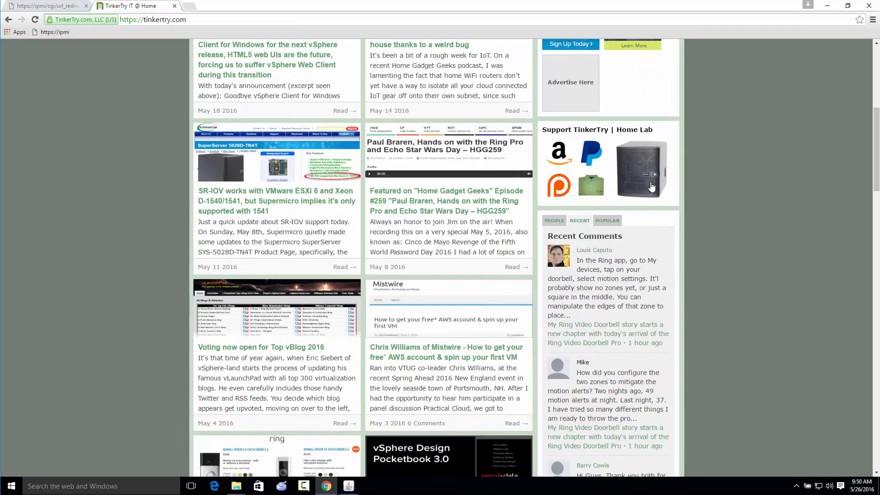
pyautogui.click(650, 181)
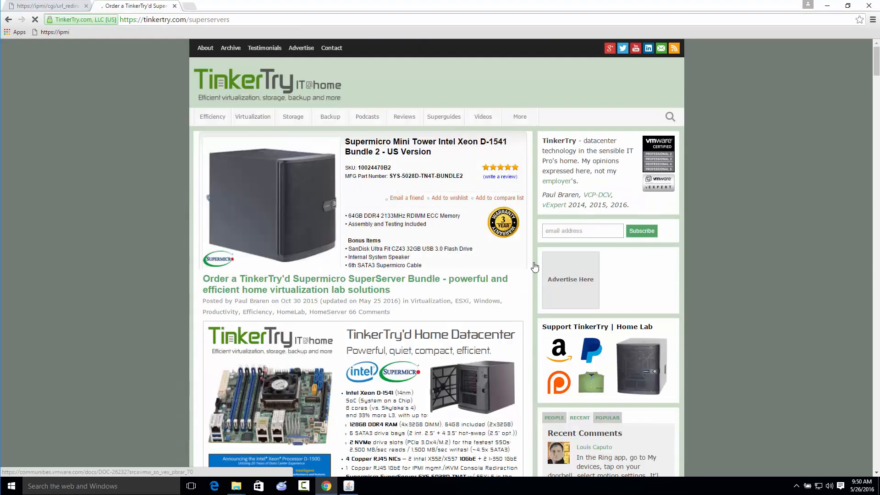
pyautogui.scroll(-3, 328, 308)
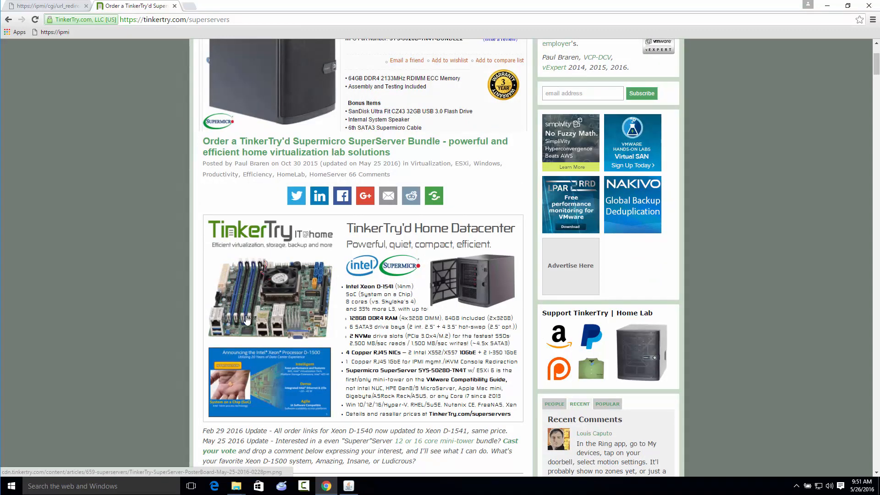
pyautogui.scroll(-3, 279, 347)
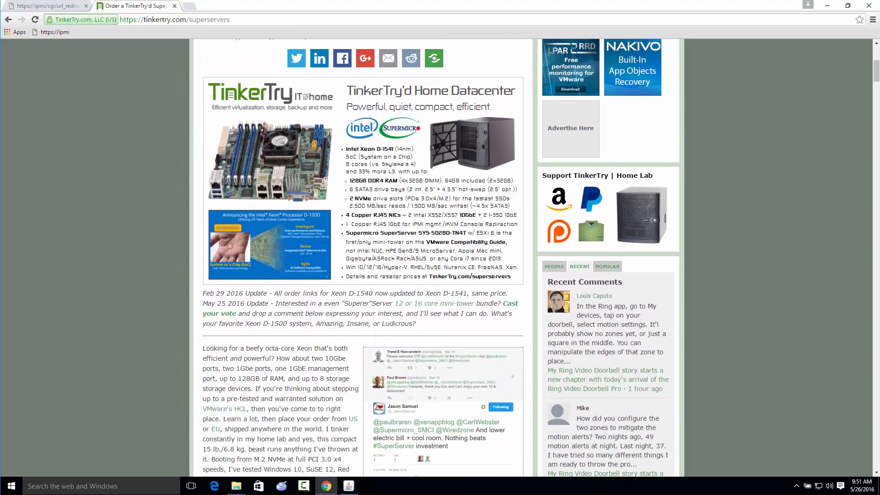
# Search in a new tab for "recommended bios settings 5028d-tn4t" and open TinkerTry's Recommended BIOS Settings article
pyautogui.click(195, 9)
pyautogui.write('r')
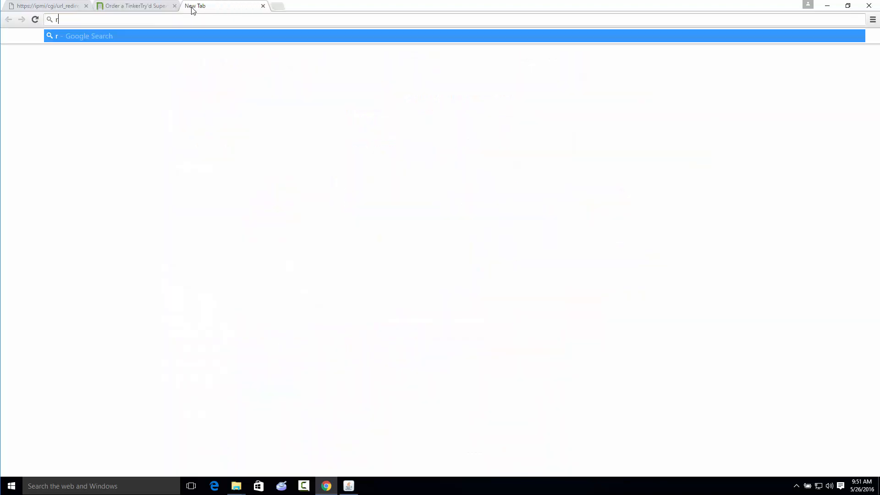
pyautogui.write('ecommended bios')
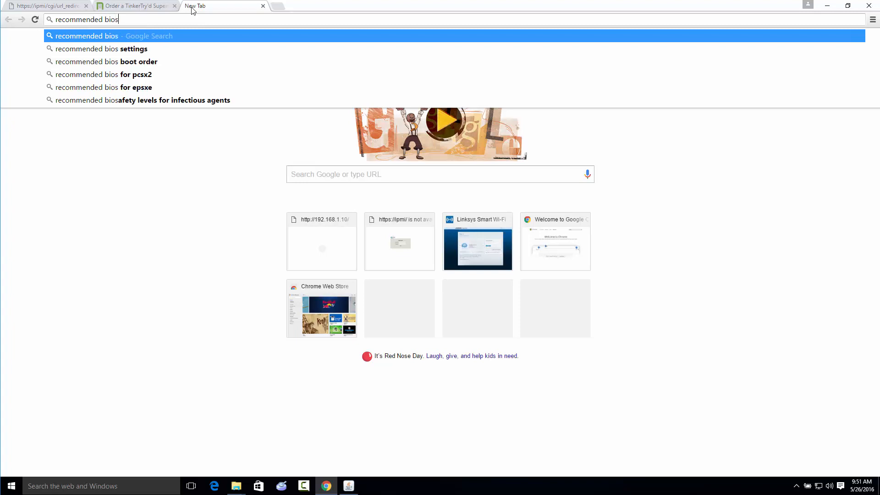
pyautogui.write(' settings ')
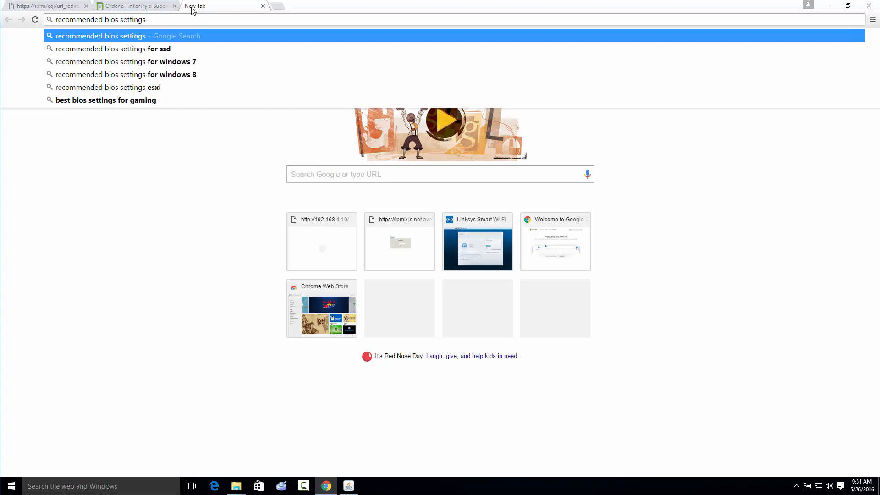
pyautogui.write('5028d-tn4t')
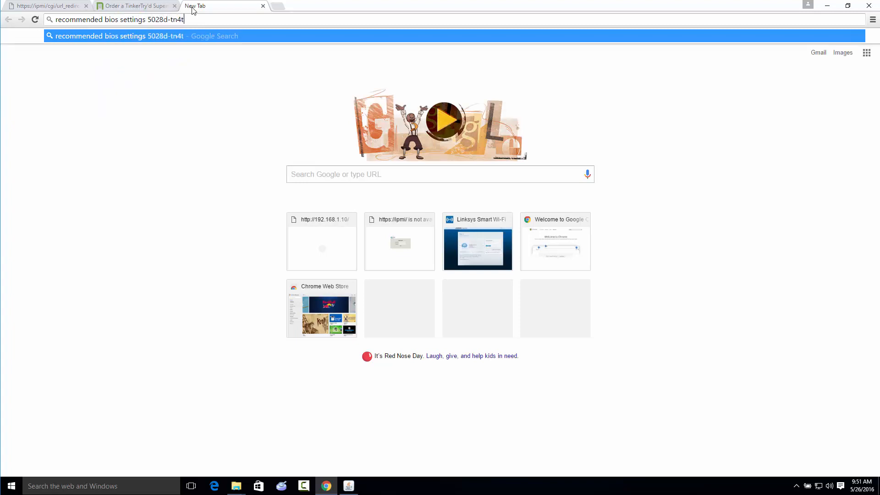
pyautogui.press('Return')
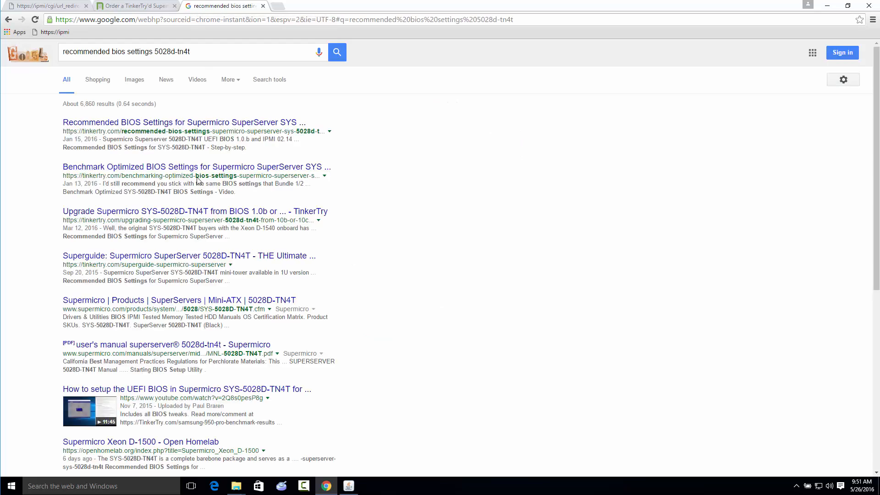
pyautogui.click(189, 123)
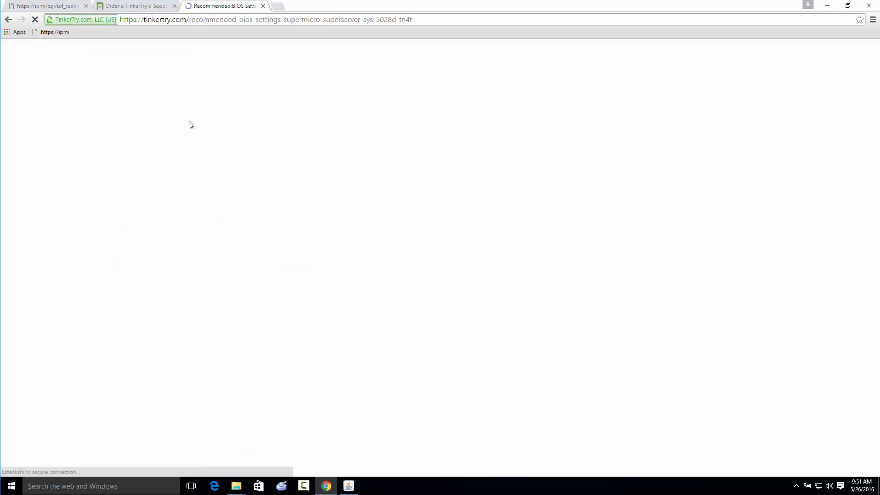
# Snap the BIOS settings article to the right half of the screen and place the Java iKVM Viewer beside it
pyautogui.press('super+Right')
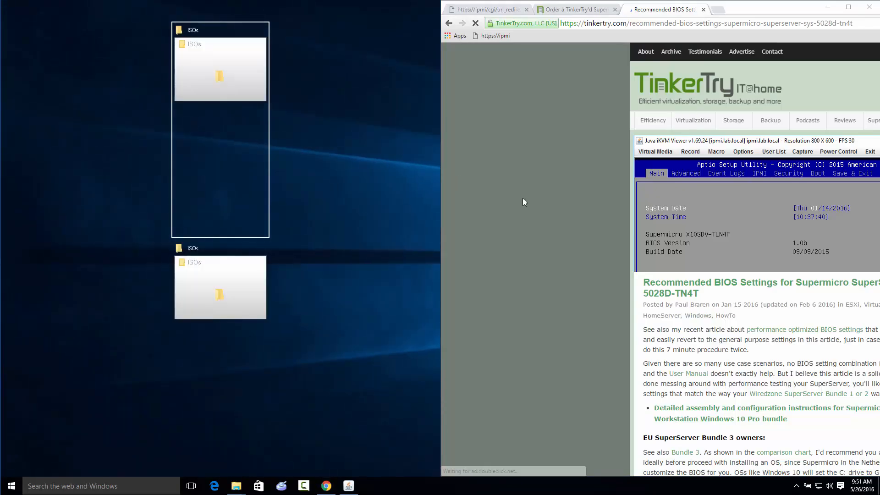
pyautogui.click(523, 198)
pyautogui.scroll(-15, 499, 381)
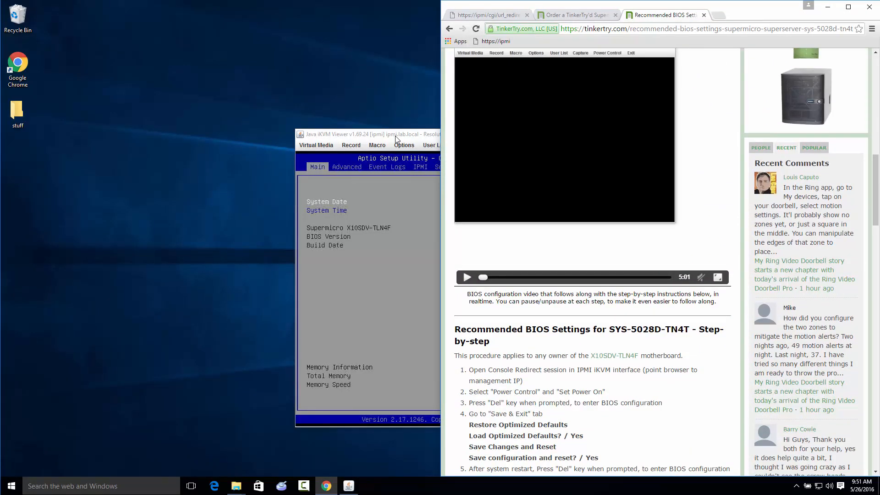
pyautogui.moveTo(394, 136); pyautogui.dragTo(152, 98)
# Bring the article's step-by-step BIOS procedure into view and issue a power reset to the server in the iKVM Viewer
pyautogui.click(267, 109)
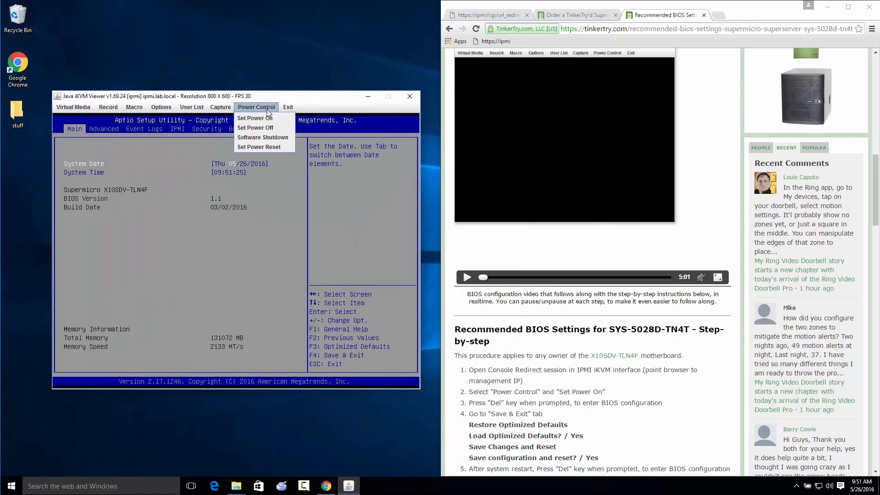
pyautogui.click(327, 101)
pyautogui.scroll(-4, 546, 352)
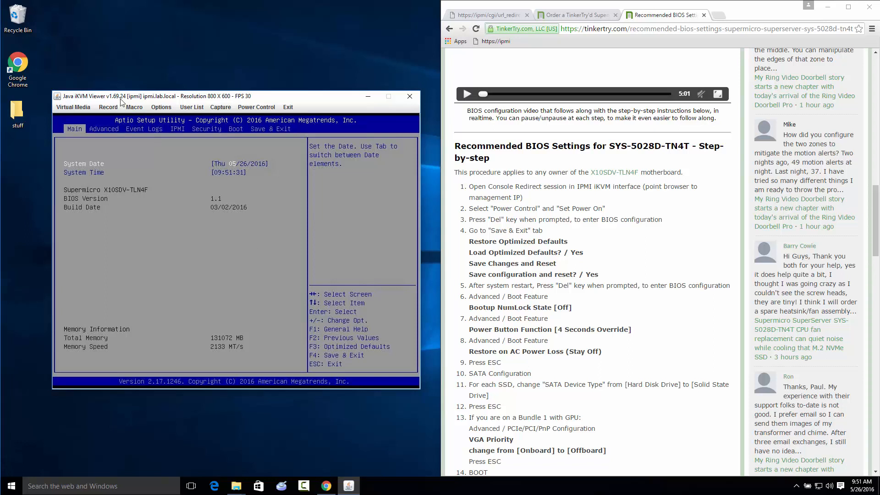
pyautogui.click(258, 108)
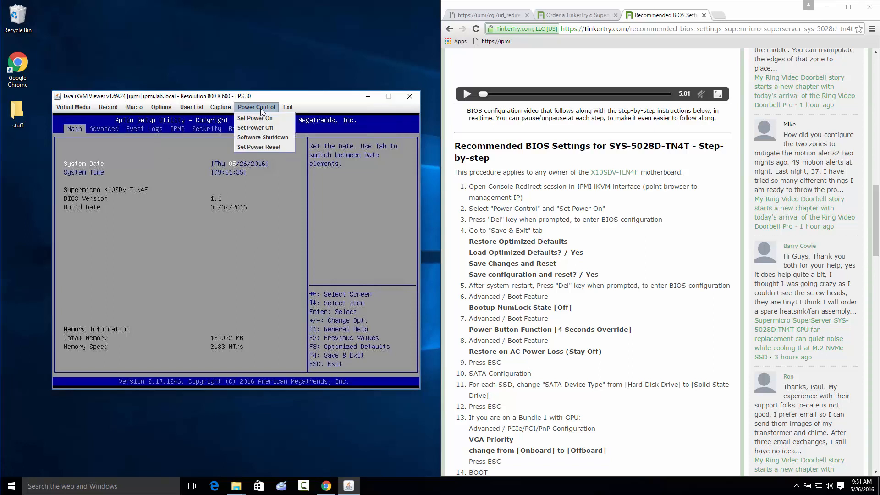
pyautogui.click(255, 147)
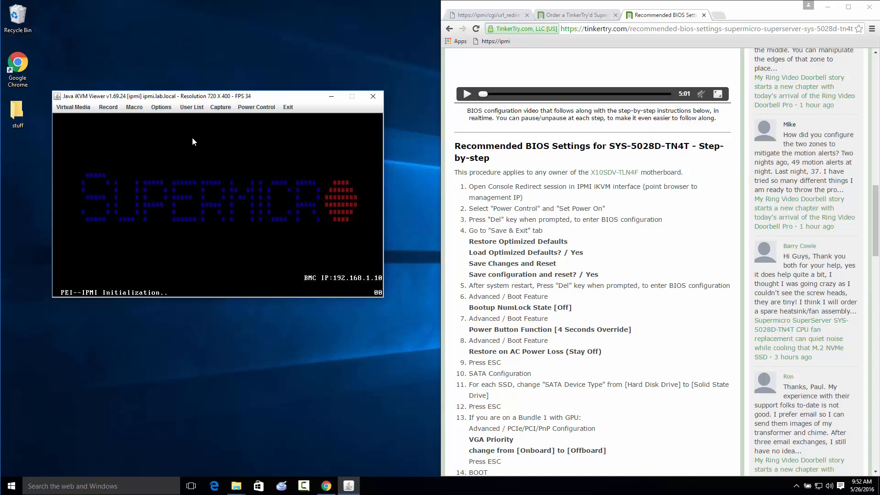
# Set the iKVM Viewer's display preferences to Enhanced Text Mode compression and the highest image quality
pyautogui.click(157, 107)
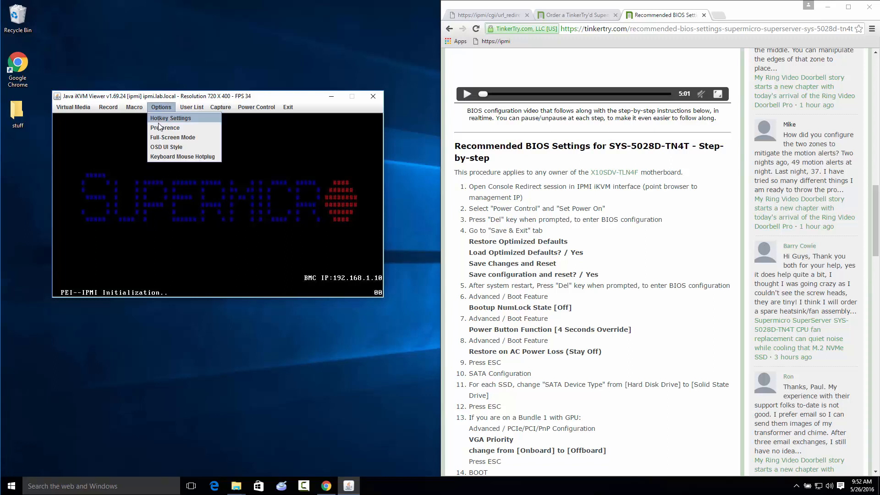
pyautogui.click(160, 128)
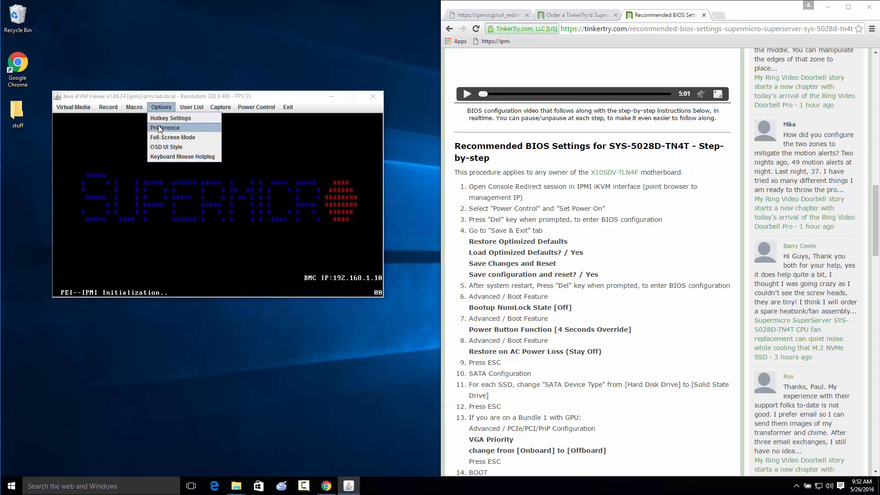
pyautogui.click(371, 158)
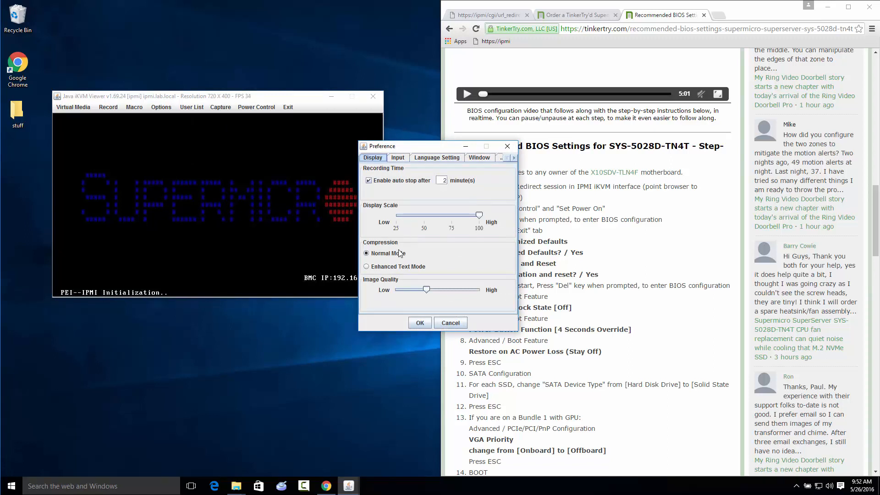
pyautogui.click(397, 266)
pyautogui.moveTo(427, 290); pyautogui.dragTo(499, 287)
pyautogui.click(420, 323)
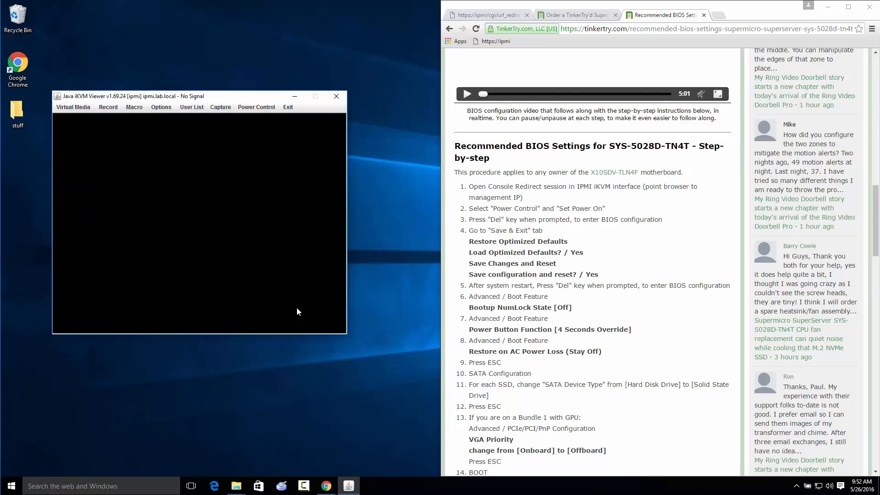
# Look over the table of contents on TinkerTry's SuperServer page, return to the BIOS settings article and activate the iKVM Viewer
pyautogui.click(580, 16)
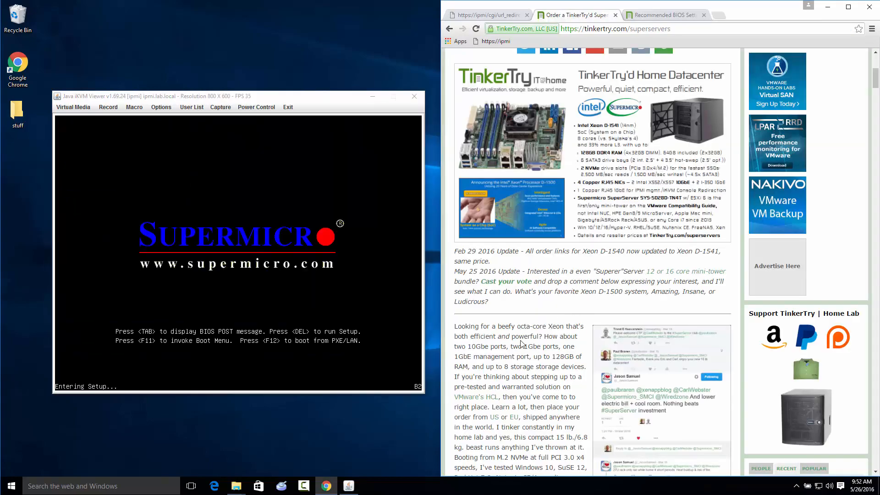
pyautogui.scroll(-20, 521, 344)
pyautogui.scroll(11, 520, 346)
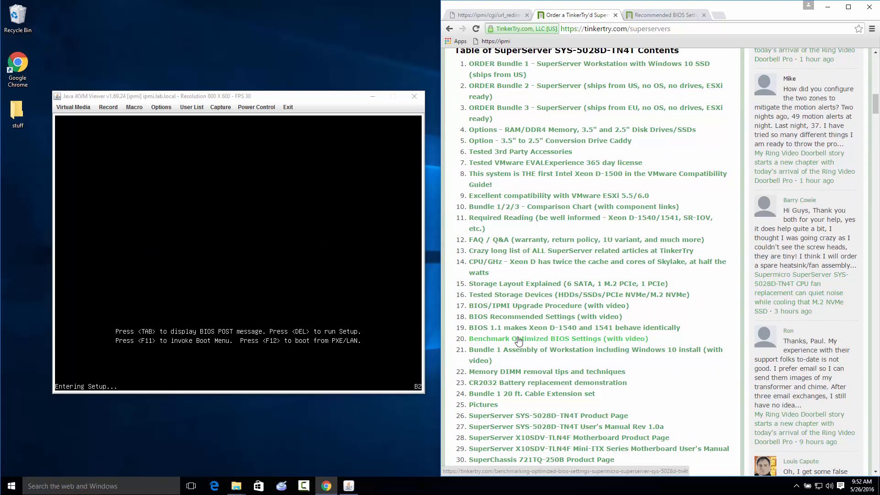
pyautogui.click(677, 16)
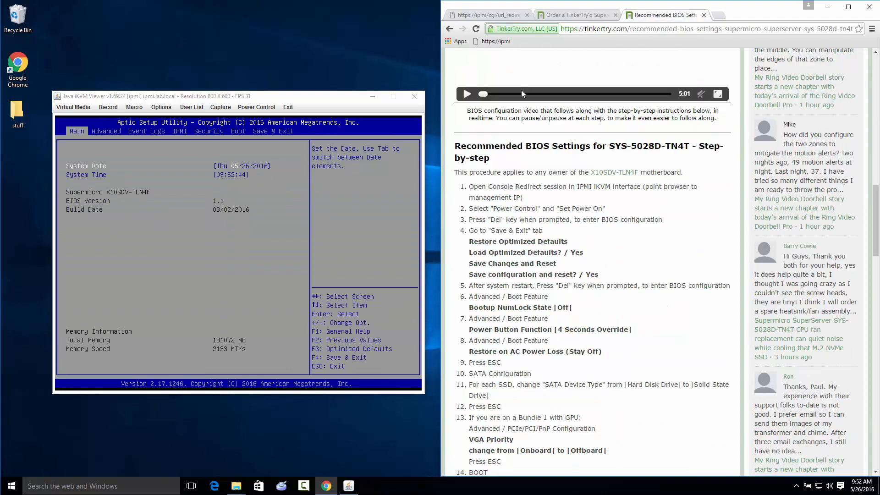
pyautogui.click(259, 223)
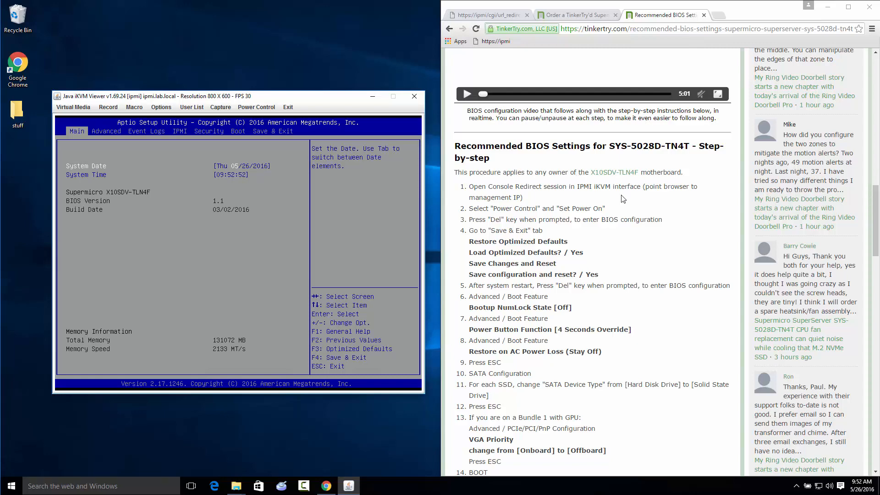
# Search in a new tab for "BIOS 1.1 5028D" and open TinkerTry's BIOS 1.1 upgrade article at its Download section
pyautogui.scroll(15, 623, 198)
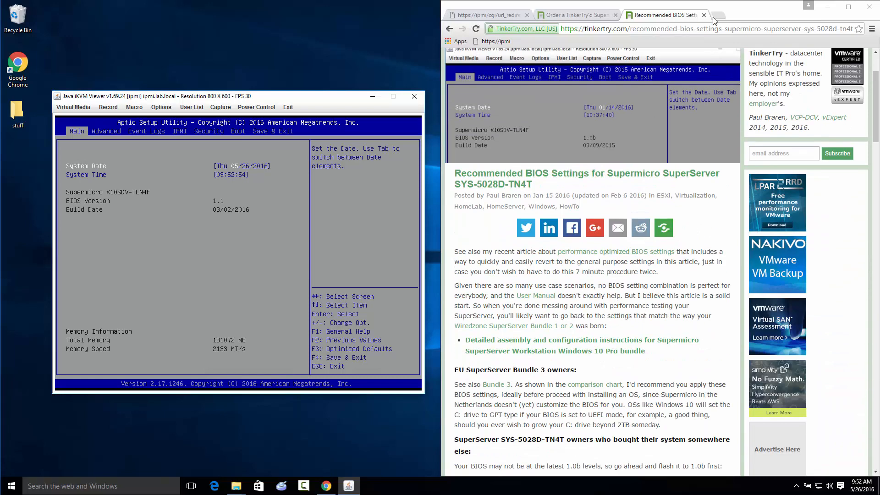
pyautogui.click(720, 16)
pyautogui.write('B')
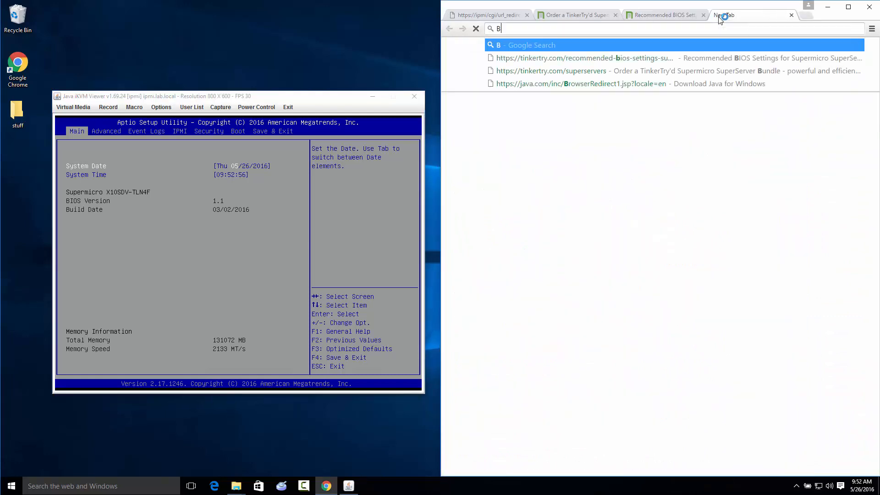
pyautogui.write('IOS 1.1 5028D')
pyautogui.press('Return')
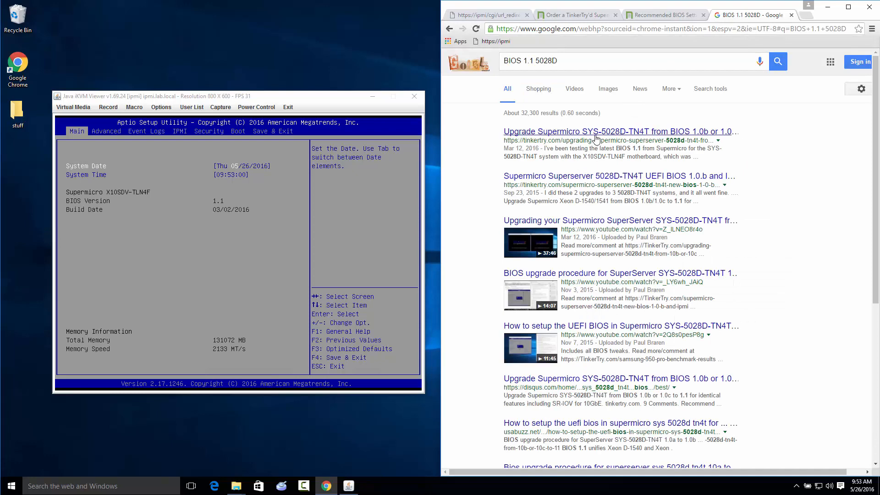
pyautogui.click(597, 134)
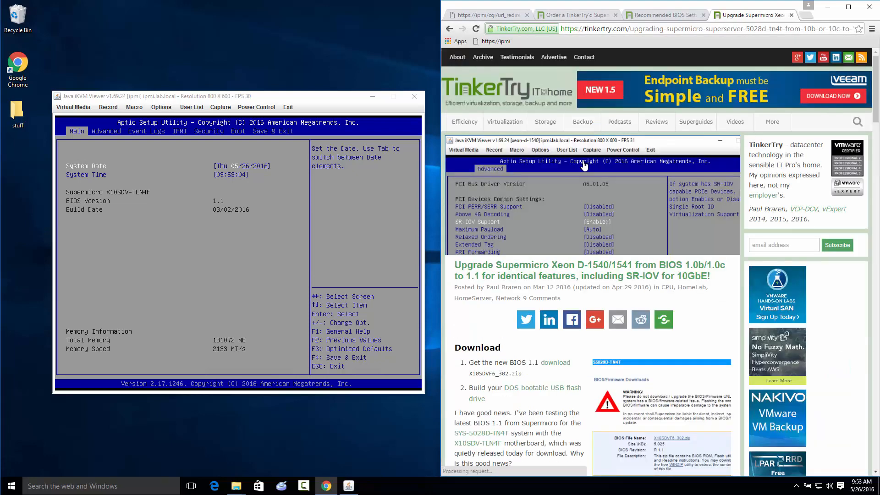
pyautogui.scroll(-3, 546, 341)
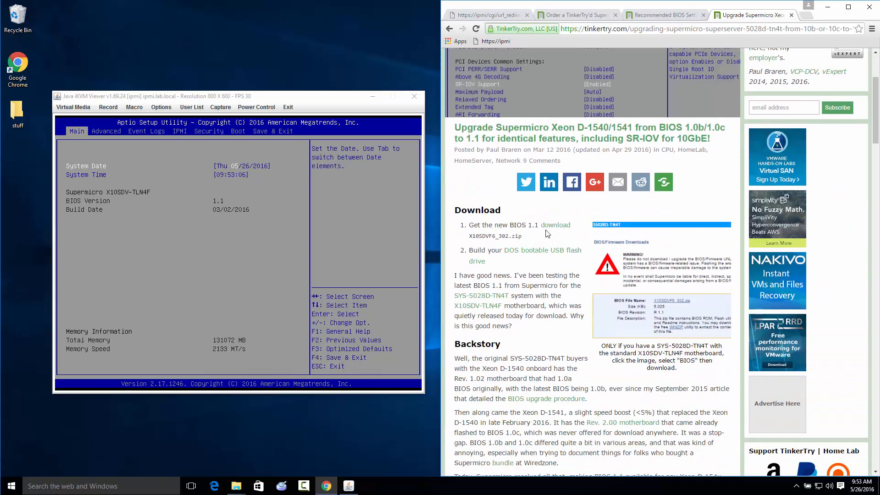
# Return to the Recommended BIOS Settings article and bring its step-by-step procedure into view
pyautogui.click(668, 16)
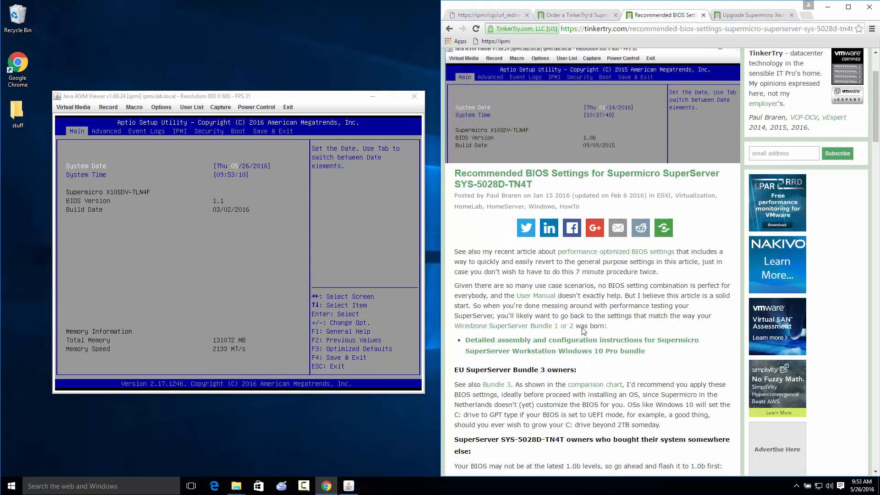
pyautogui.scroll(-6, 583, 330)
pyautogui.scroll(-4, 581, 327)
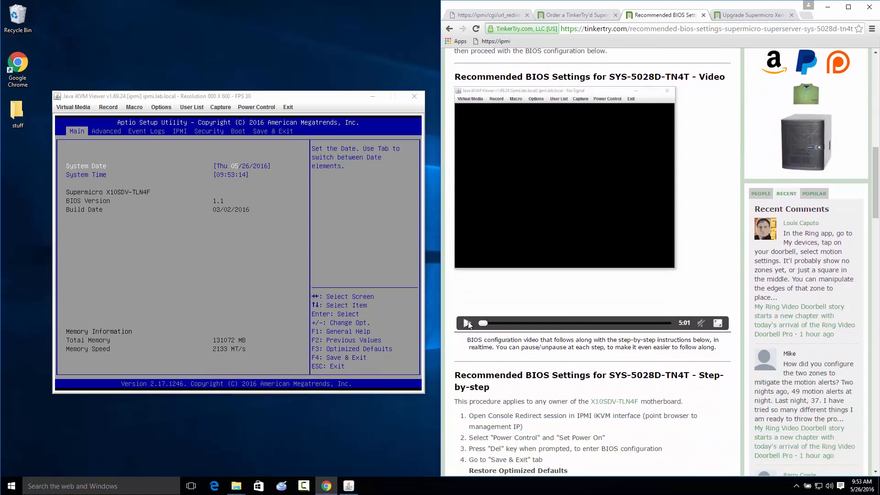
pyautogui.scroll(-4, 546, 344)
pyautogui.scroll(-1, 546, 344)
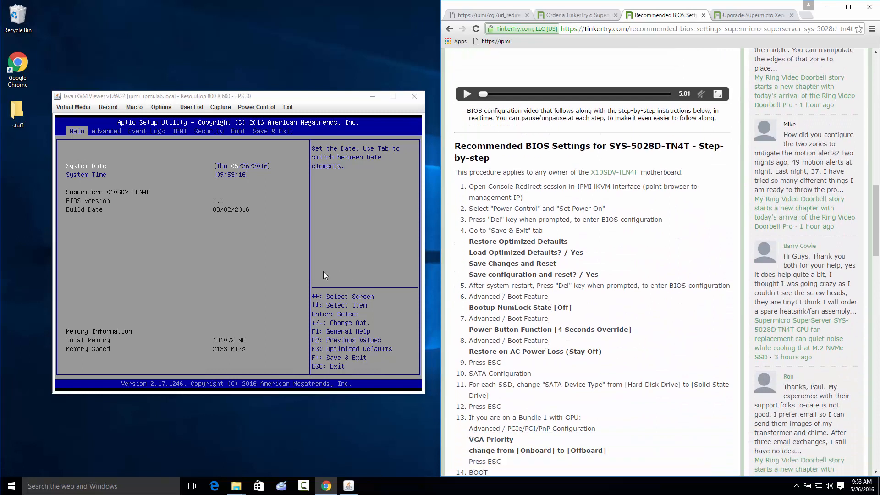
# Restore the optimized defaults in the server's BIOS setup through the iKVM Viewer and accept loading them
pyautogui.click(323, 270)
pyautogui.press('Left')
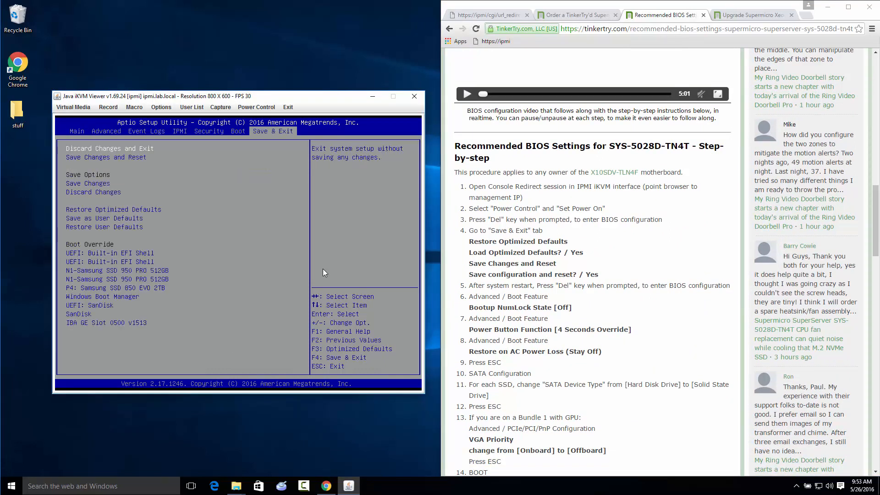
pyautogui.press('Down')
pyautogui.press('Down')
pyautogui.press('Down')
pyautogui.press('Down')
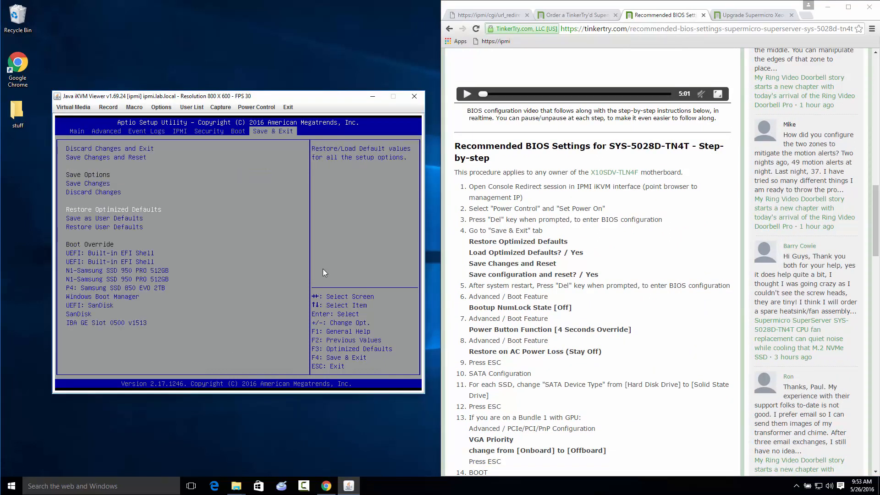
pyautogui.press('Return')
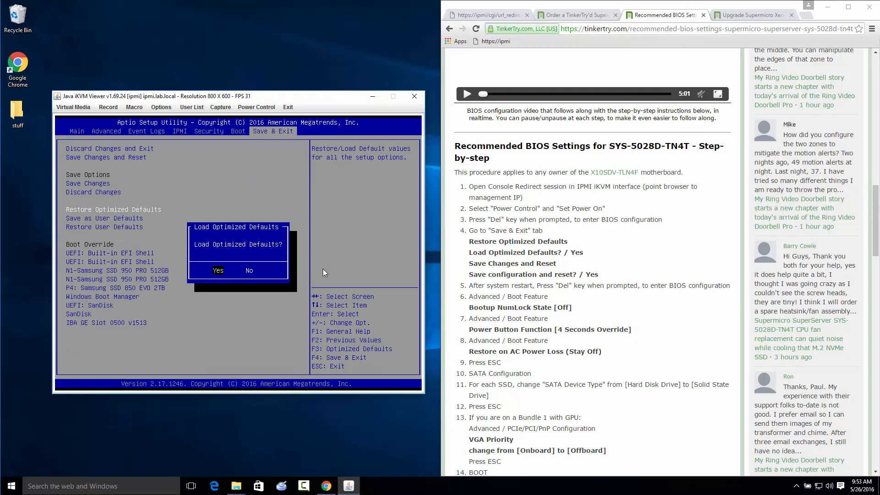
pyautogui.press('Return')
# Save the BIOS changes and reset the server, confirming the save
pyautogui.press('Up')
pyautogui.press('Up')
pyautogui.press('Up')
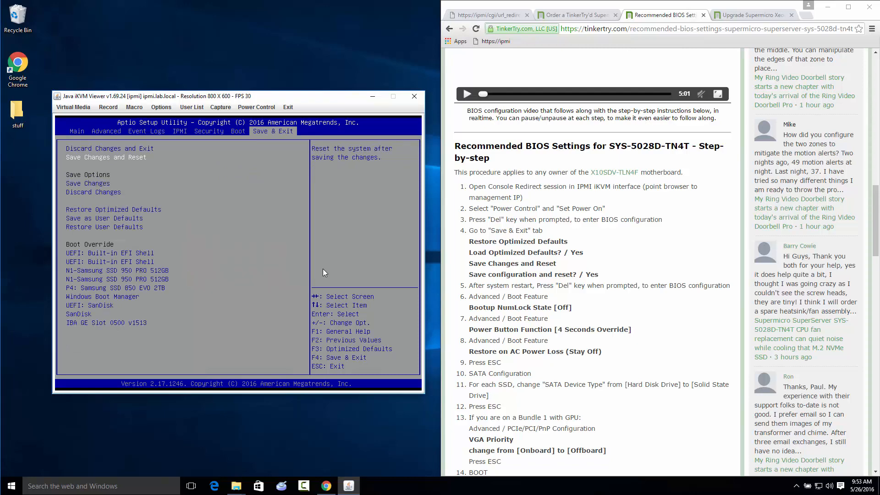
pyautogui.press('Return')
pyautogui.press('Return')
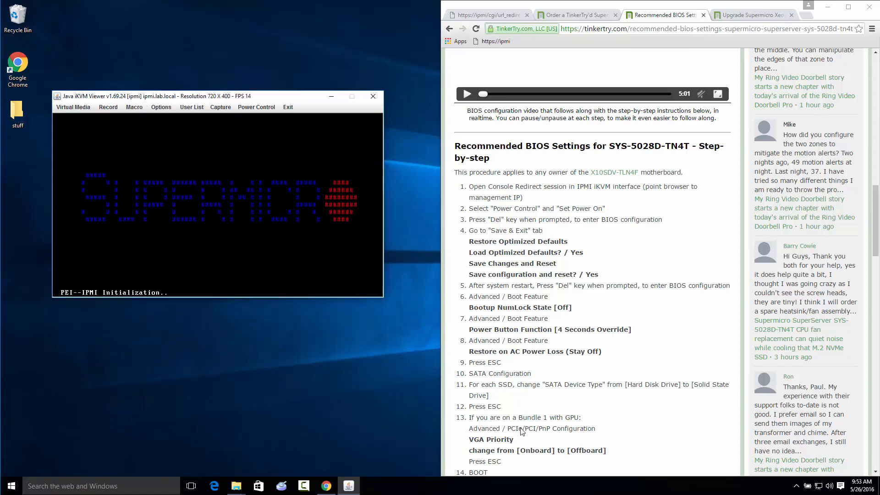
# Make the BIOS settings article the last browser tab, duplicate it, and split the duplicate off into its own window
pyautogui.moveTo(675, 16); pyautogui.dragTo(767, 14)
pyautogui.rightClick(768, 15)
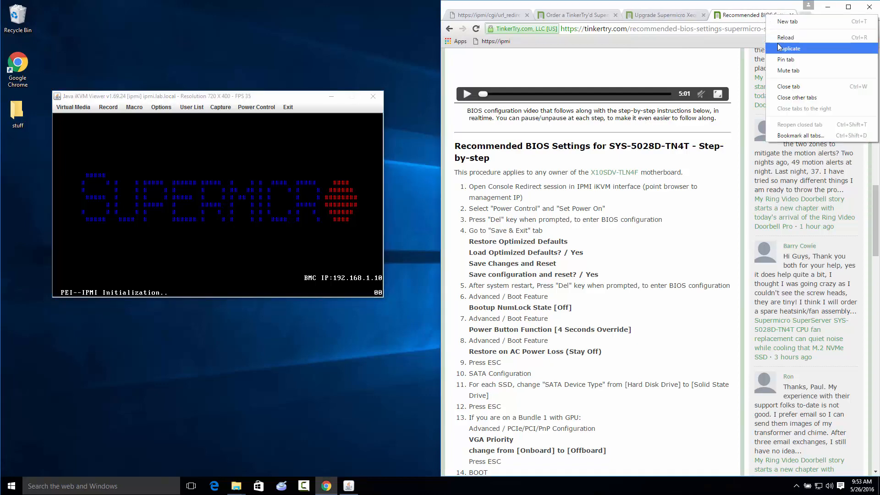
pyautogui.click(779, 47)
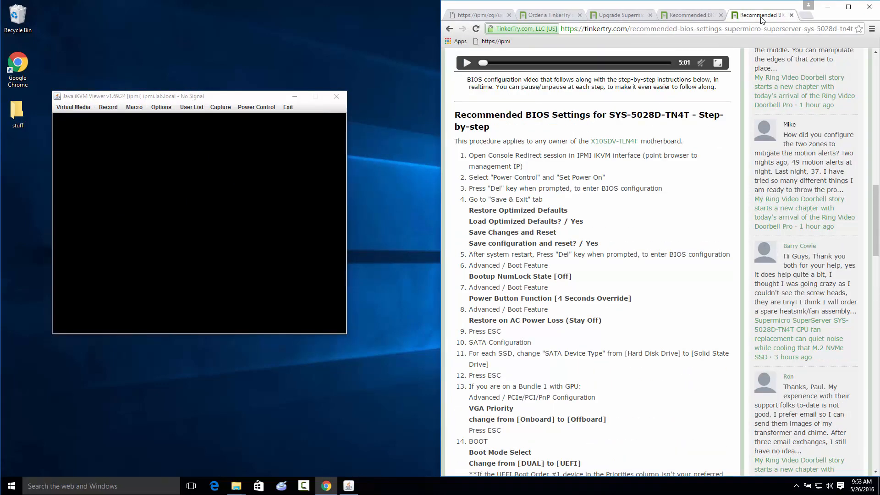
pyautogui.click(690, 15)
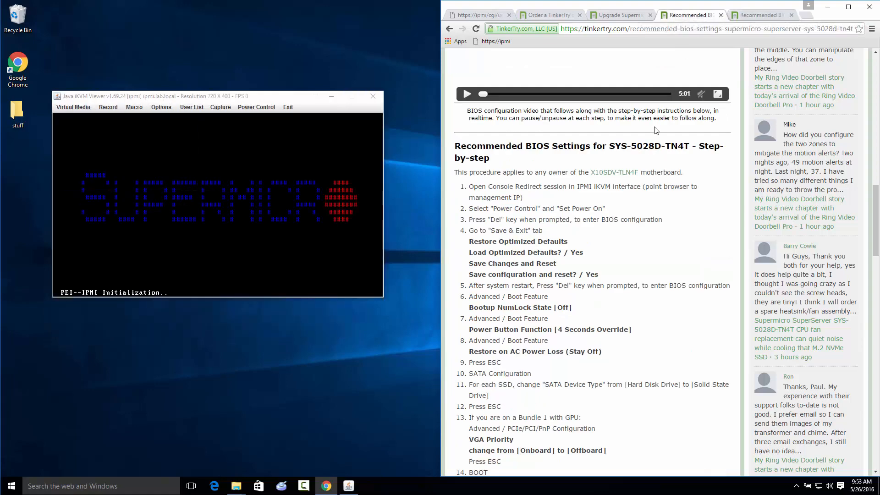
pyautogui.click(774, 18)
pyautogui.moveTo(774, 17); pyautogui.dragTo(380, 294)
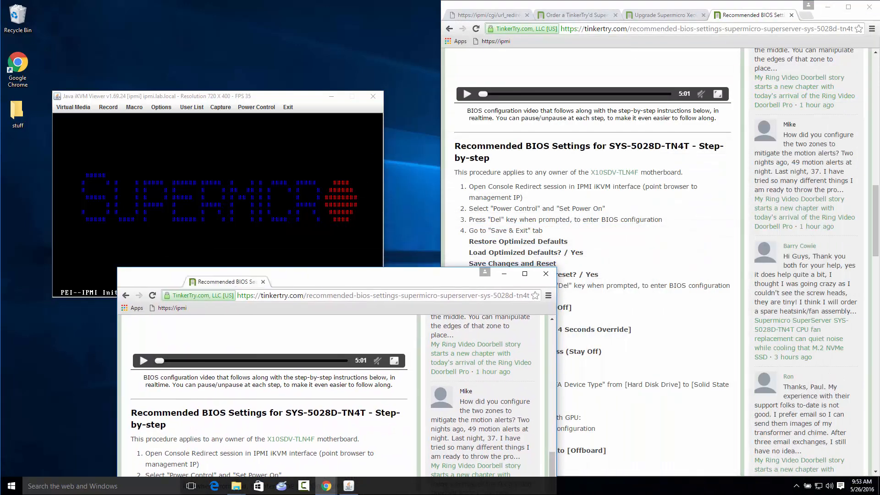
# Shift the main browser window partly off the screen's right edge and start playing the article's BIOS configuration video
pyautogui.moveTo(619, 9); pyautogui.dragTo(756, 10)
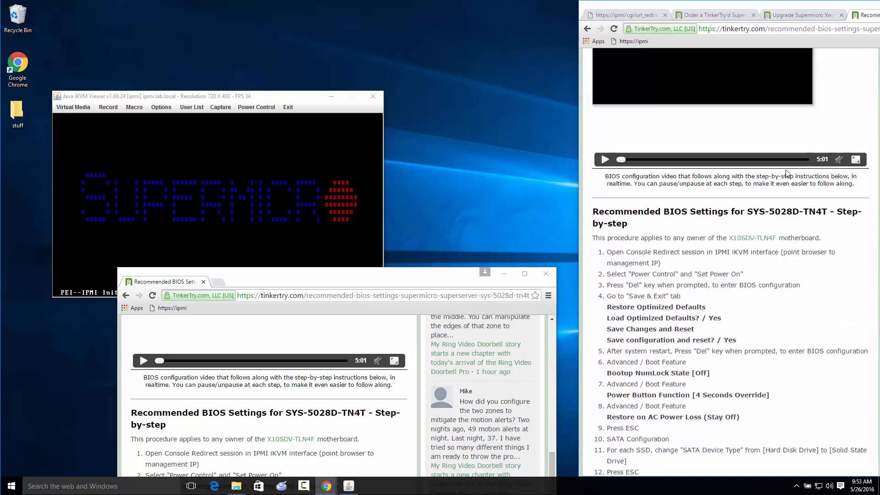
pyautogui.scroll(6, 764, 137)
pyautogui.click(605, 370)
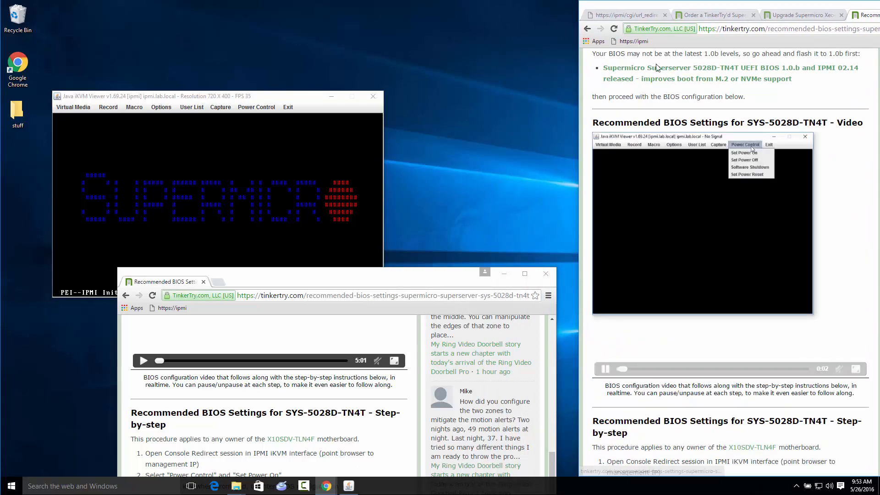
pyautogui.moveTo(674, 9)
pyautogui.mouseDown()
pyautogui.moveTo(727, 9)
pyautogui.moveTo(683, 10)
pyautogui.mouseUp()
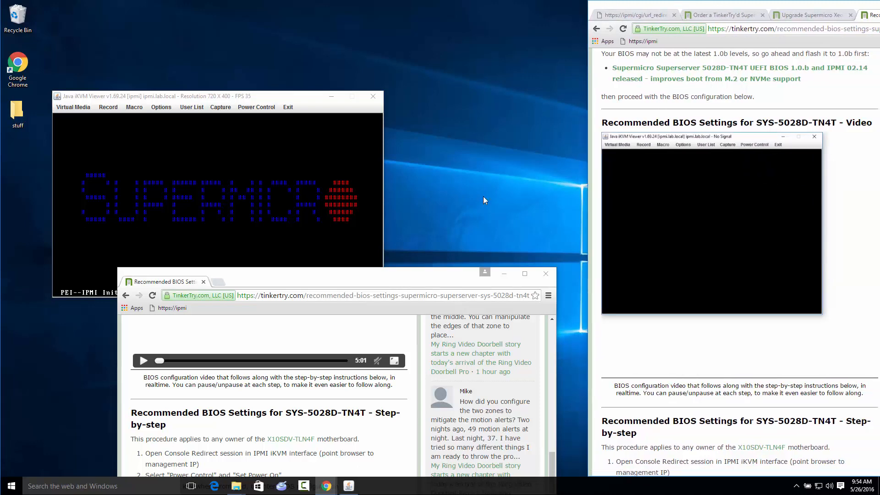
# Place the duplicate article window behind the main browser window with its procedure readable, and move the iKVM Viewer to the screen's top-left corner
pyautogui.moveTo(408, 279); pyautogui.dragTo(589, 14)
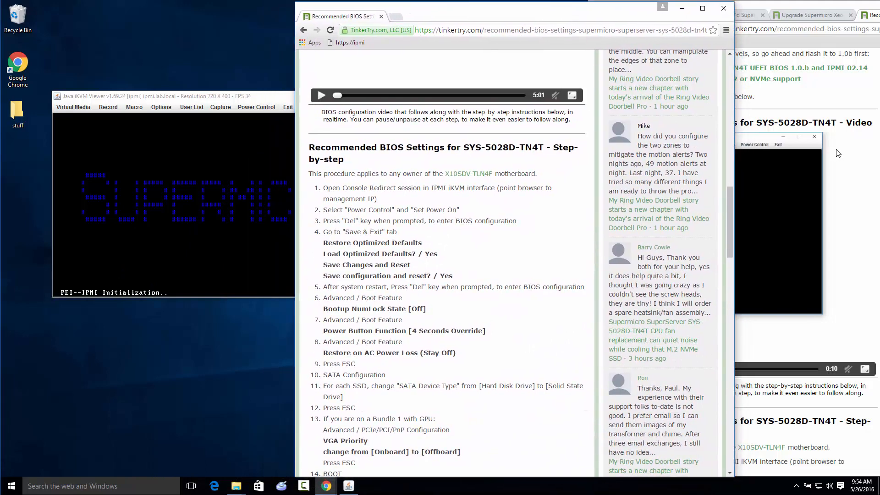
pyautogui.click(854, 102)
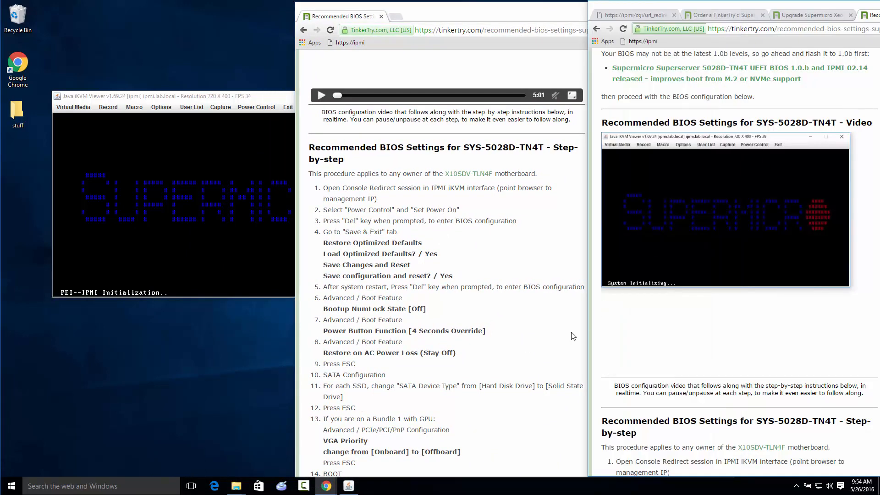
pyautogui.moveTo(251, 98); pyautogui.dragTo(202, 11)
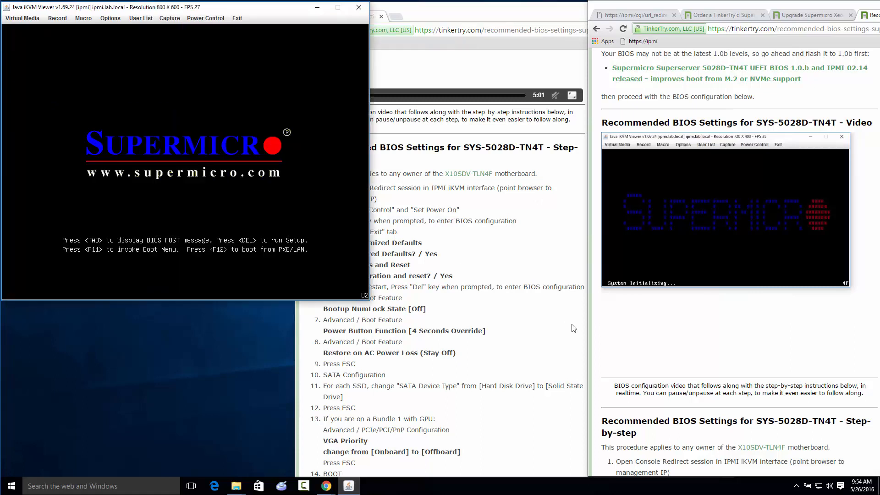
# View the SuperServer page's table of contents and the BIOS 1.1 upgrade article in the main browser window
pyautogui.click(720, 16)
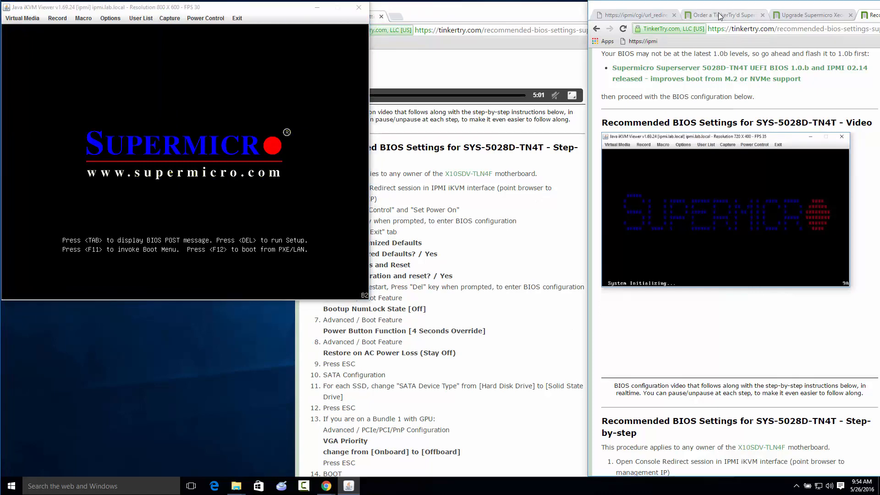
pyautogui.click(721, 17)
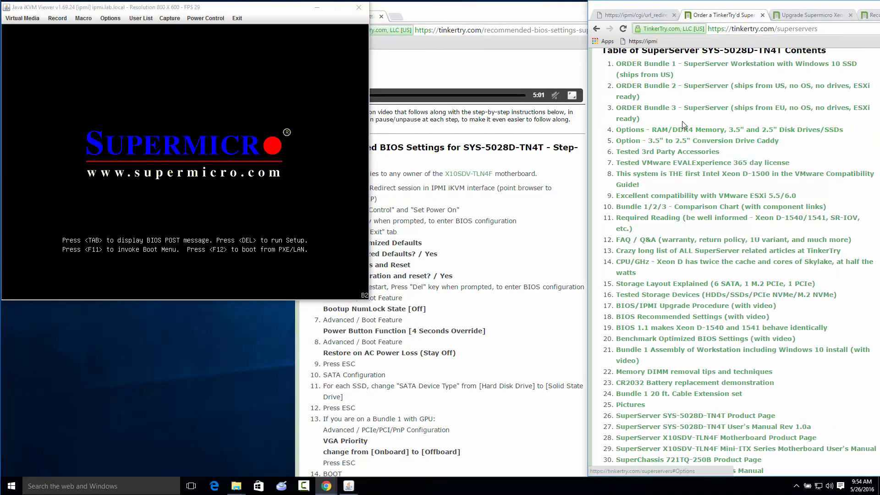
pyautogui.click(810, 16)
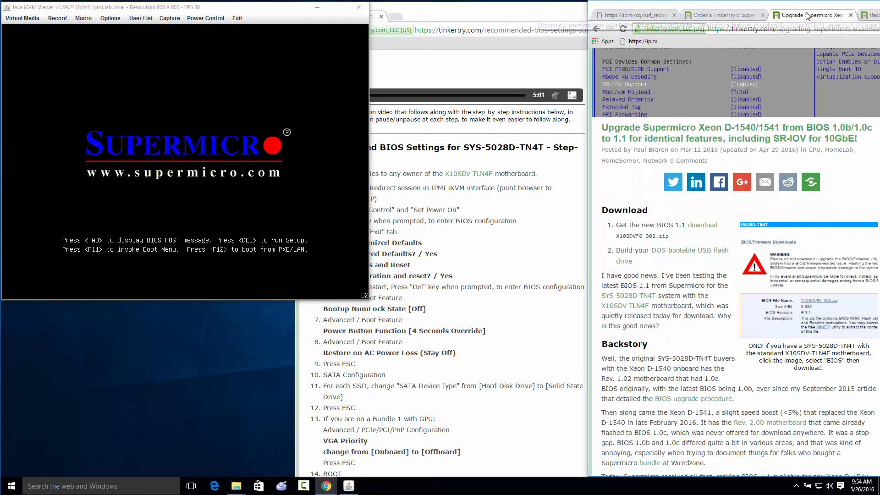
# Issue another power reset to the server from the iKVM Viewer
pyautogui.click(232, 138)
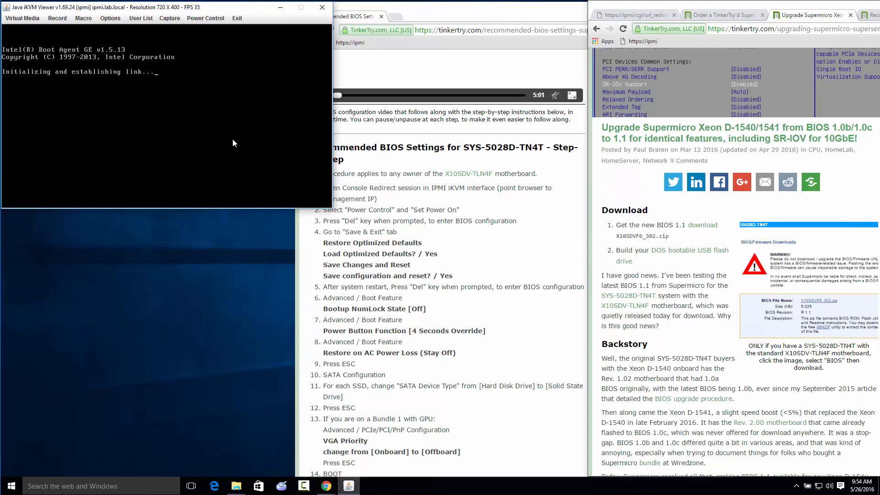
pyautogui.click(208, 20)
pyautogui.click(204, 60)
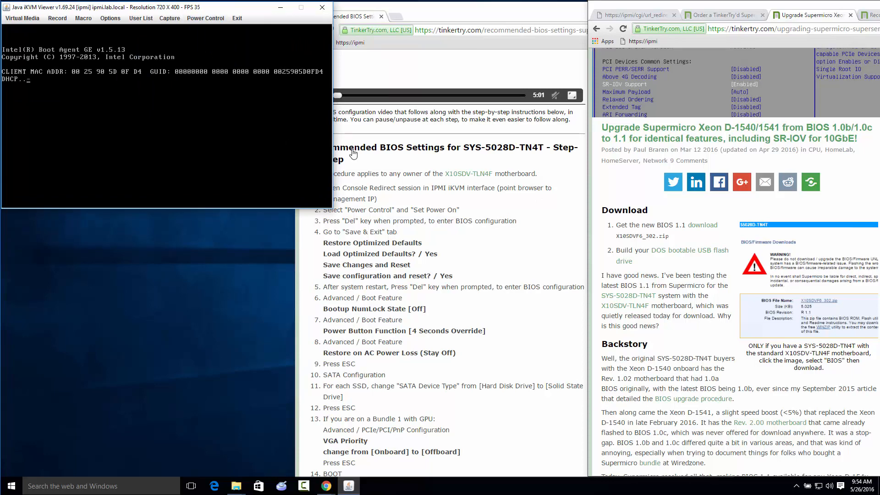
# Return to the BIOS settings article, move its video to the Supermicro boot screen, and bring the procedure's restore-defaults steps into view
pyautogui.click(871, 16)
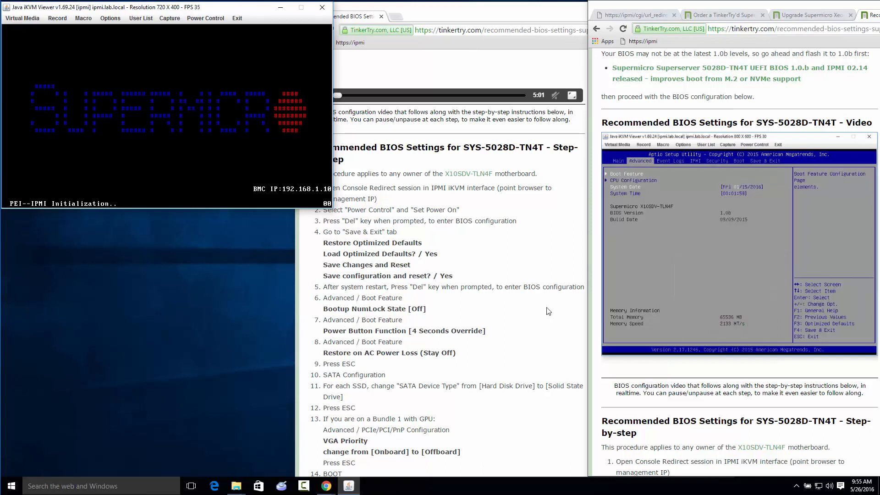
pyautogui.click(634, 370)
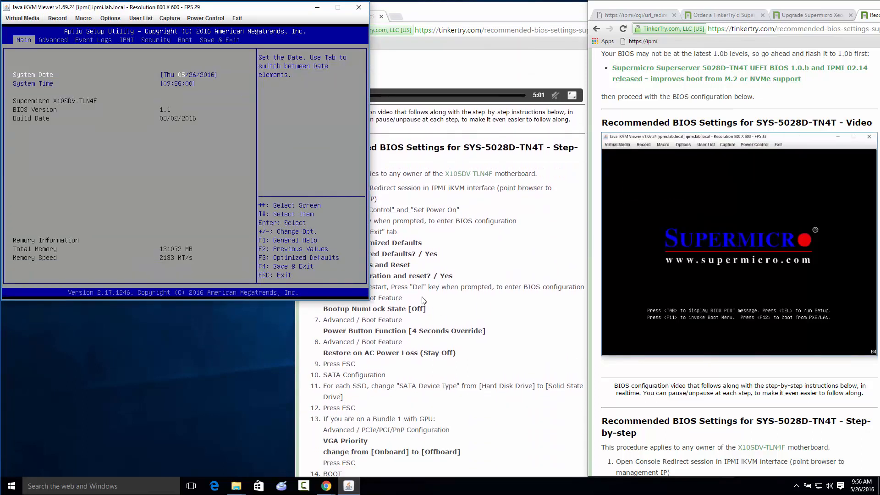
pyautogui.scroll(1, 424, 300)
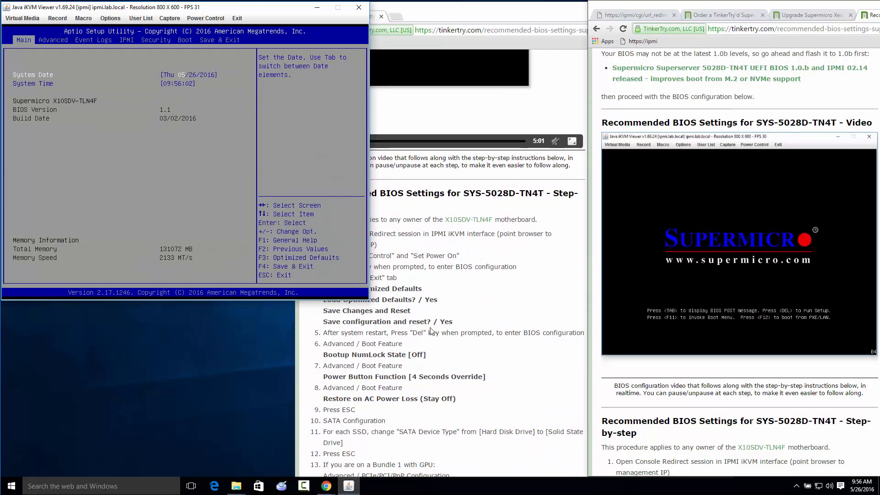
# Resume the article's video, check the memory information on the BIOS Main page against it, and go to the Advanced page
pyautogui.click(563, 377)
pyautogui.click(785, 175)
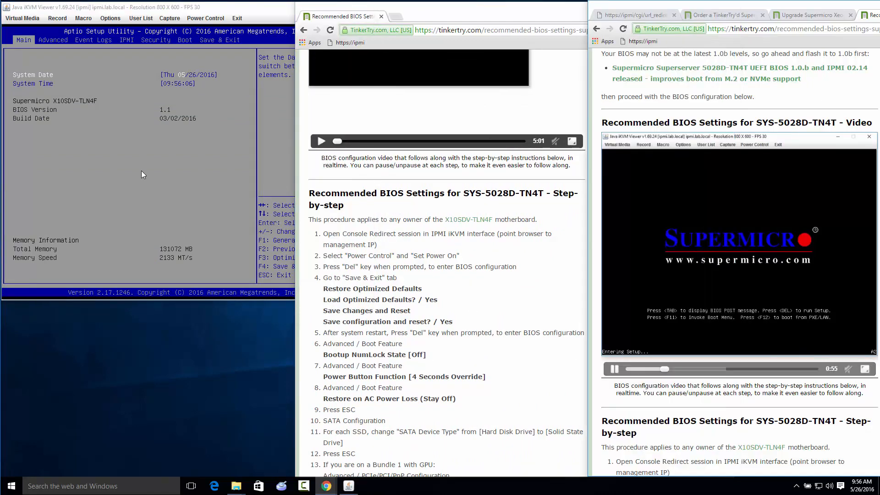
pyautogui.moveTo(643, 370)
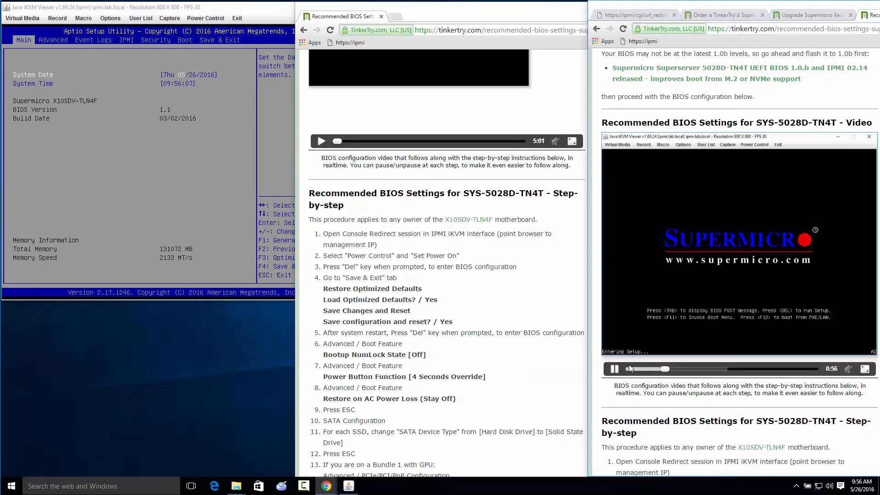
pyautogui.click(176, 221)
pyautogui.press('Right')
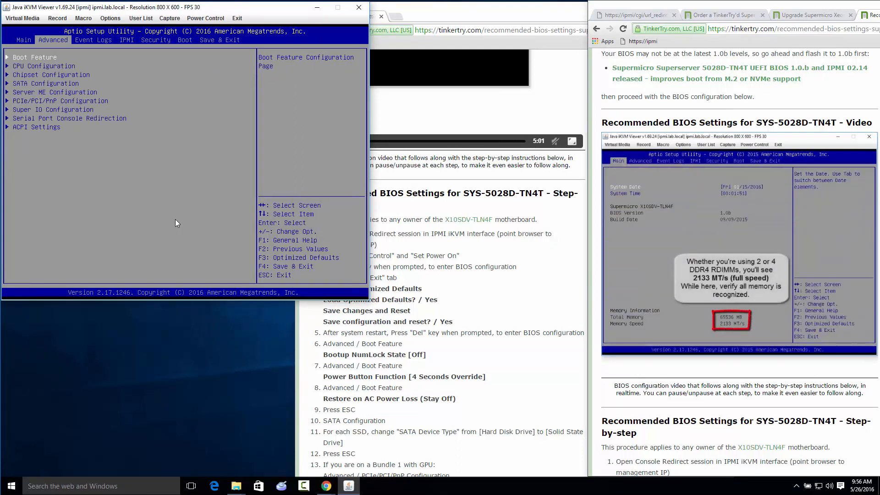
pyautogui.press('Left')
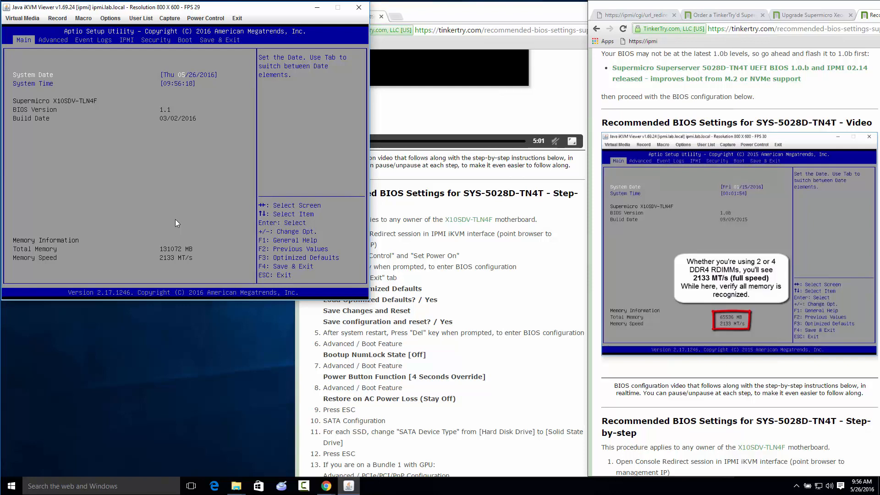
pyautogui.press('Right')
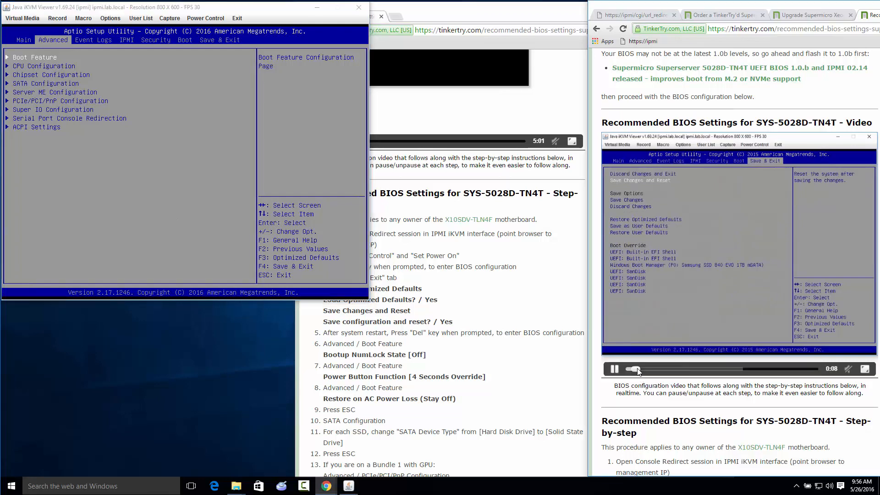
# Move the article's video to about 2:43, where the Advanced page is shown before the Boot Feature changes
pyautogui.click(642, 369)
pyautogui.moveTo(643, 370); pyautogui.dragTo(651, 370)
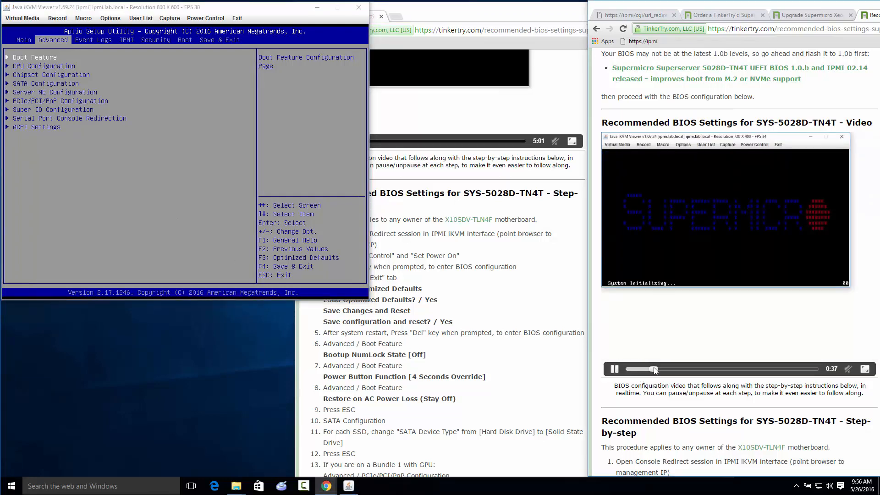
pyautogui.click(672, 369)
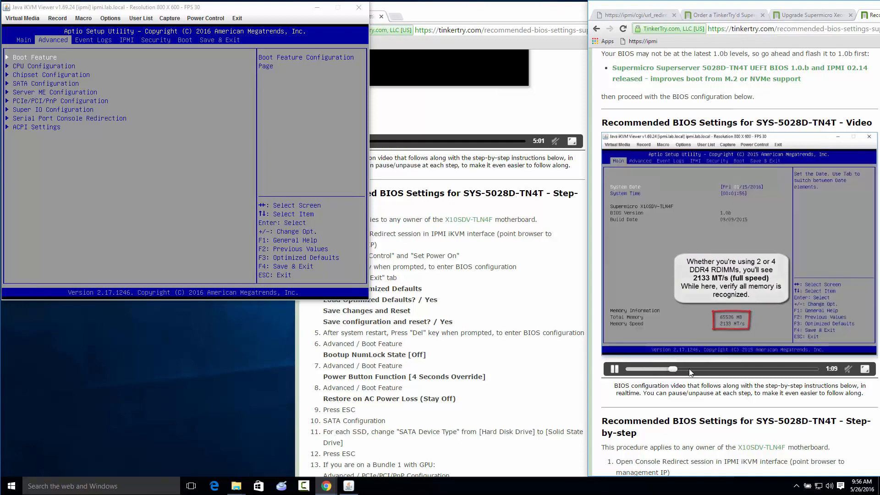
pyautogui.click(683, 370)
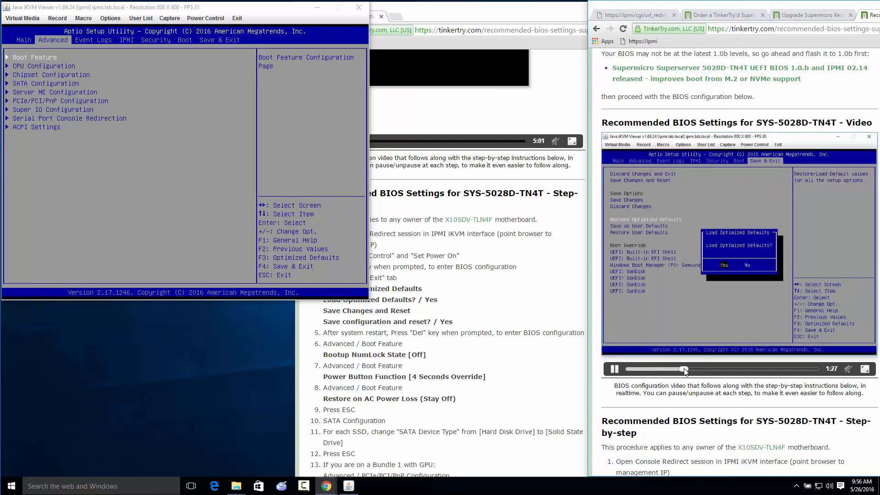
pyautogui.click(712, 369)
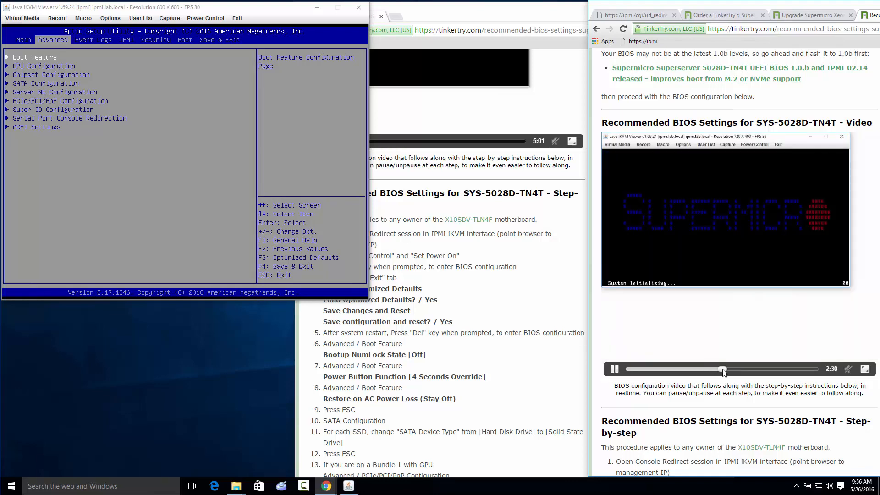
pyautogui.click(737, 370)
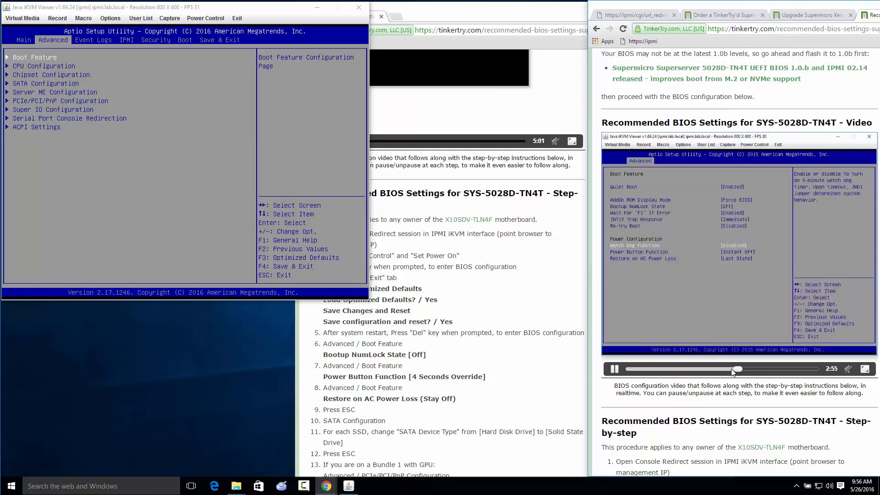
pyautogui.click(731, 369)
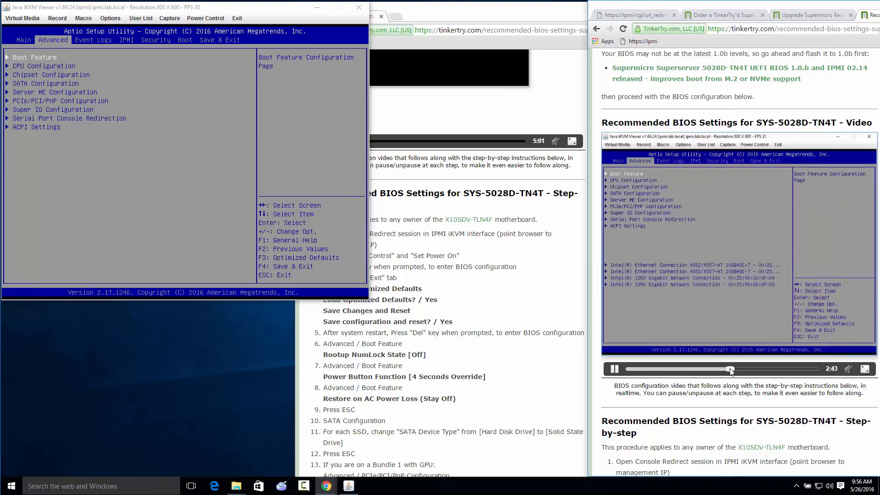
# Set Bootup NumLock State to Off in the BIOS Boot Feature settings
pyautogui.click(222, 221)
pyautogui.press('Return')
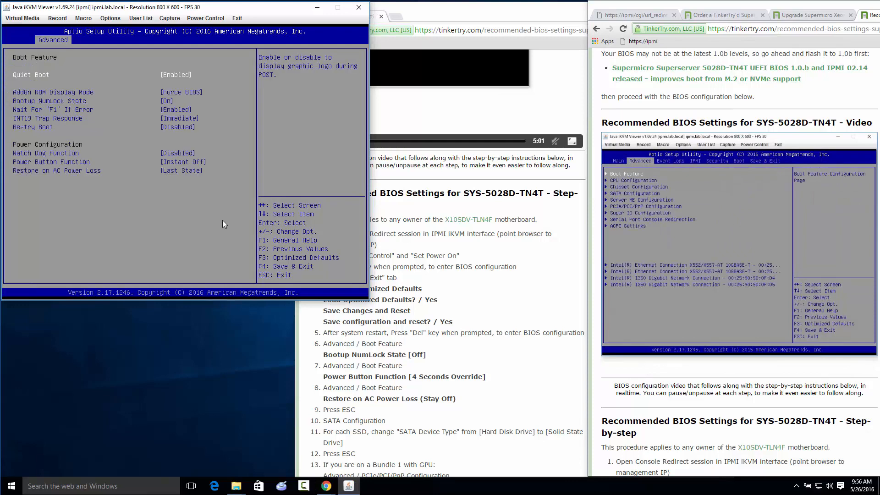
pyautogui.press('Down')
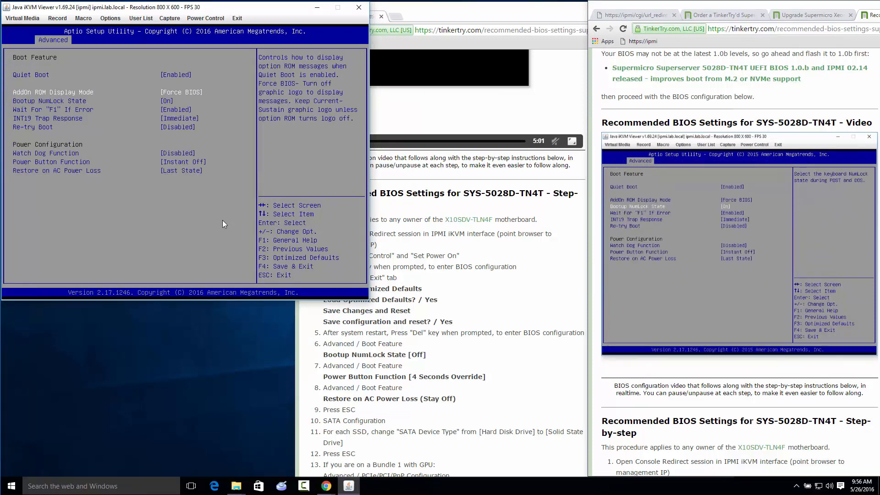
pyautogui.press('Down')
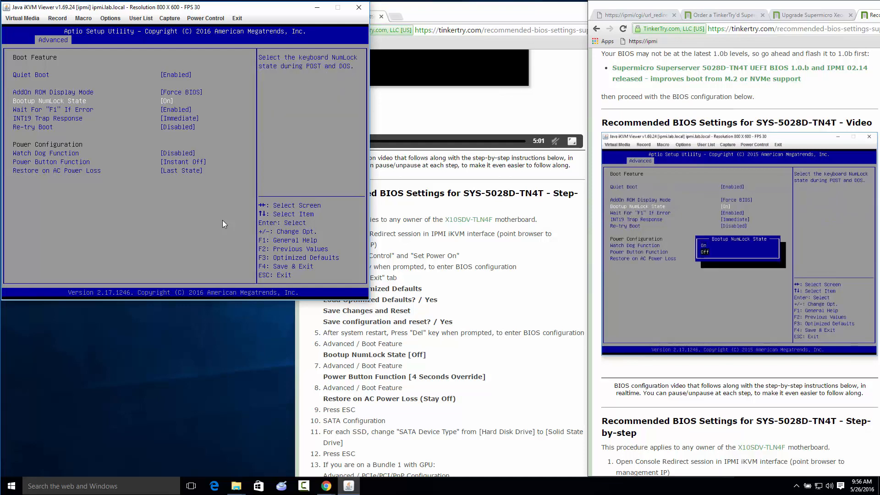
pyautogui.press('Return')
pyautogui.press('Return')
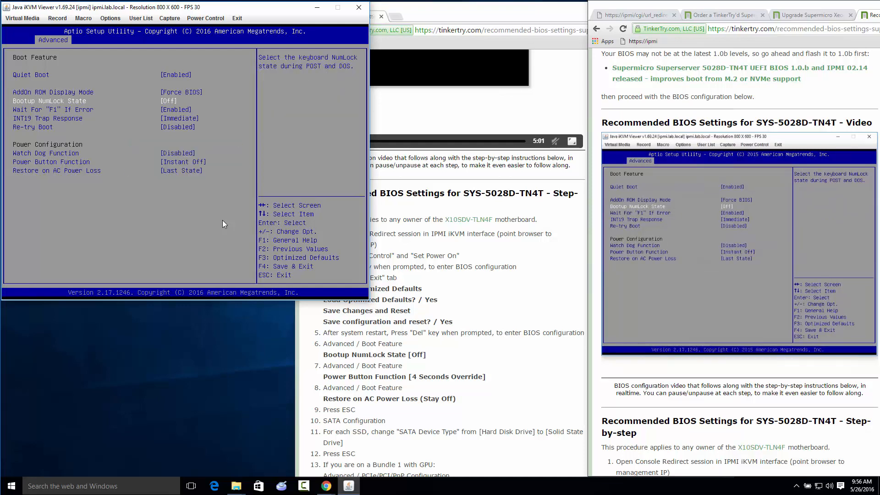
# Set Power Button Function to 4 Seconds Override in the Boot Feature settings
pyautogui.press('Down')
pyautogui.press('Down')
pyautogui.press('Down')
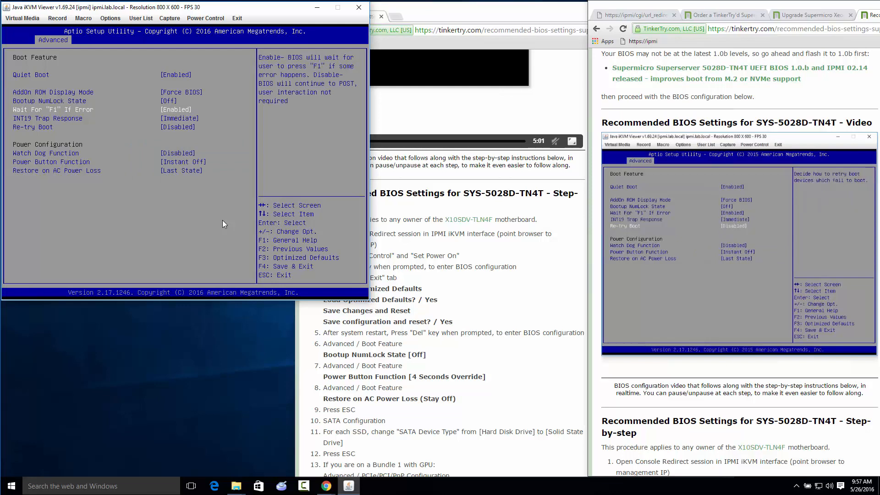
pyautogui.press('Down')
pyautogui.press('Down')
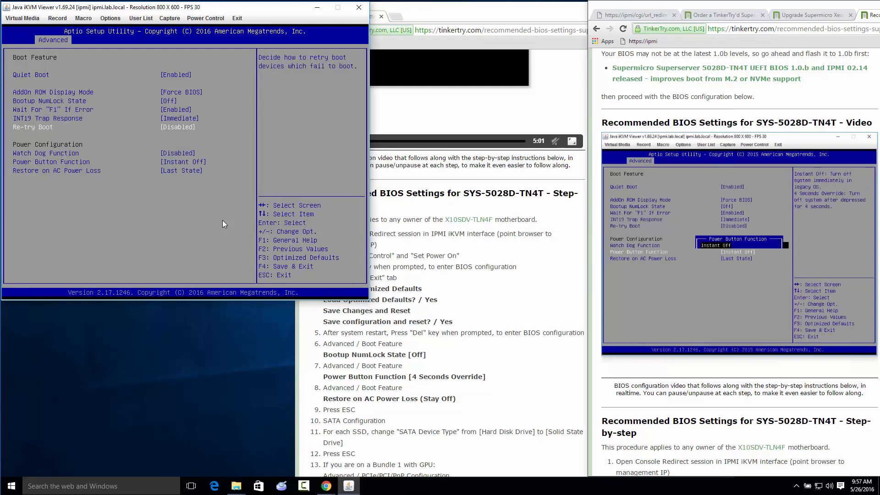
pyautogui.press('Return')
pyautogui.press('Down')
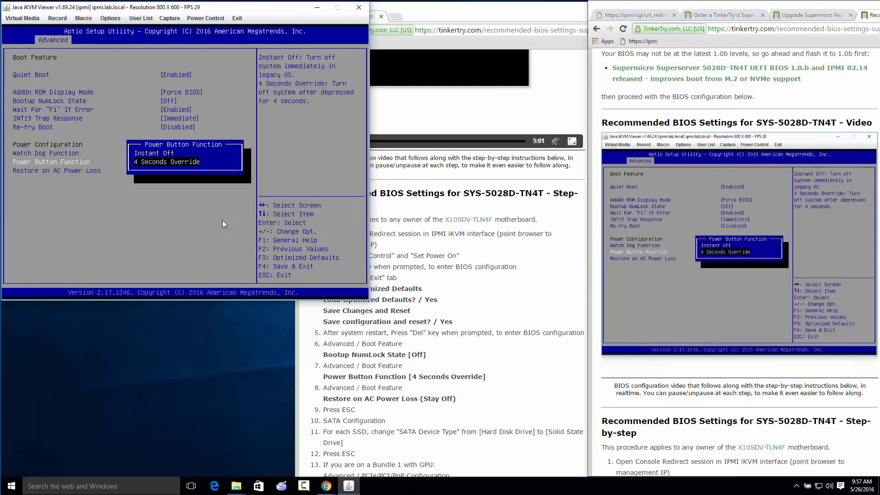
pyautogui.press('Return')
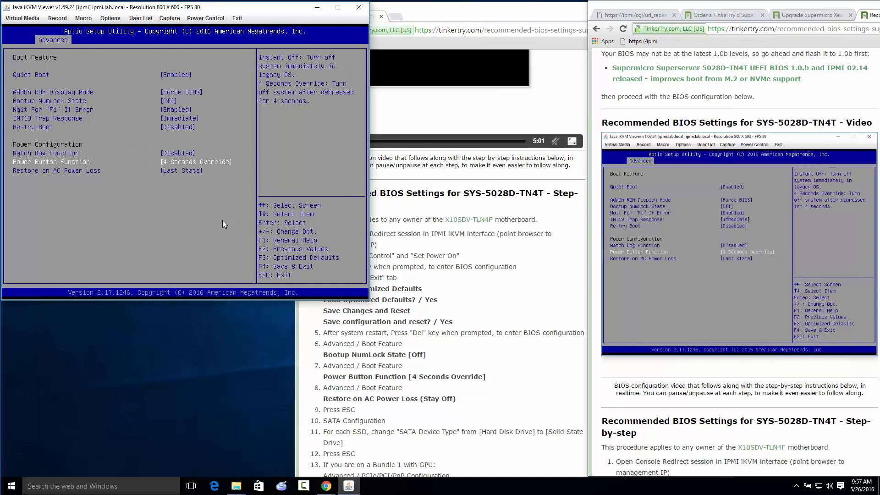
# Set Restore on AC Power Loss to Stay Off and return to the Advanced page
pyautogui.press('Down')
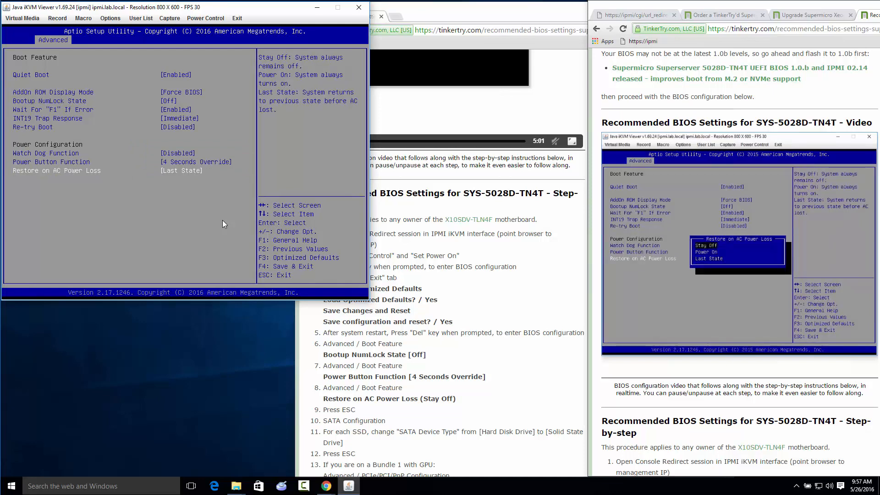
pyautogui.press('Return')
pyautogui.press('Up')
pyautogui.press('Up')
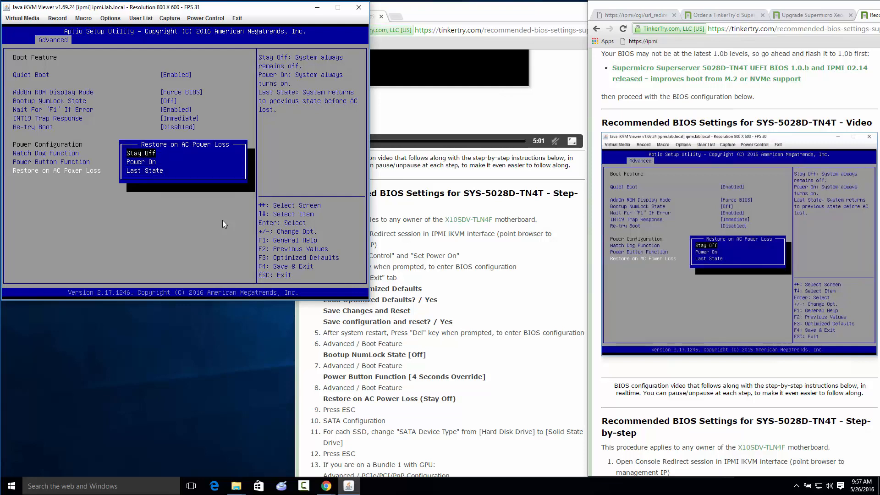
pyautogui.press('Return')
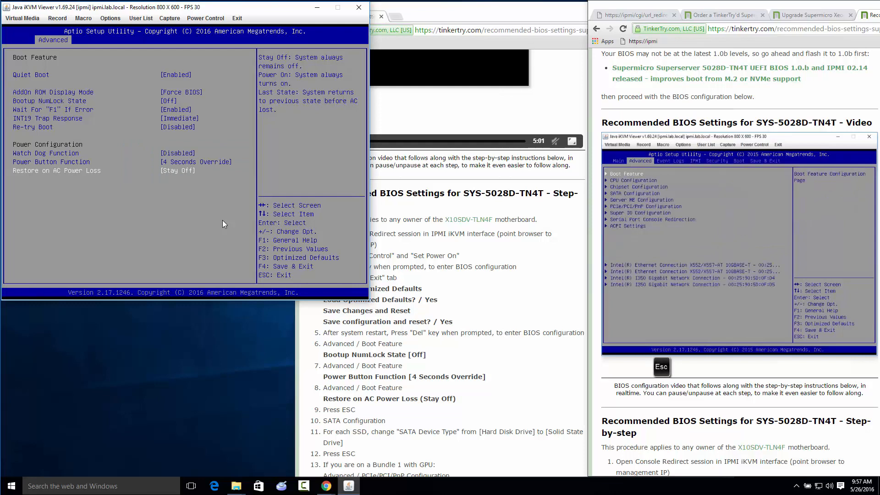
pyautogui.press('Escape')
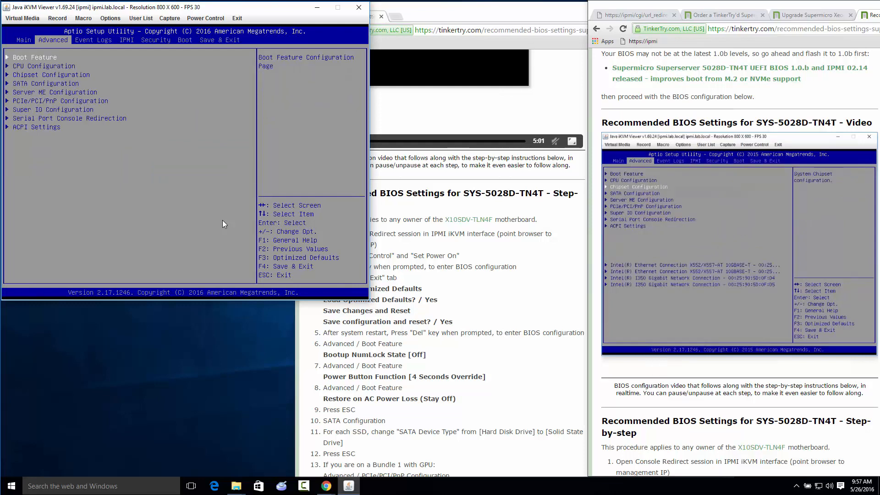
# Set Port 4 SATA Device Type to Solid State Drive in SATA Configuration for the Samsung SSD
pyautogui.press('Down')
pyautogui.press('Down')
pyautogui.press('Down')
pyautogui.press('Return')
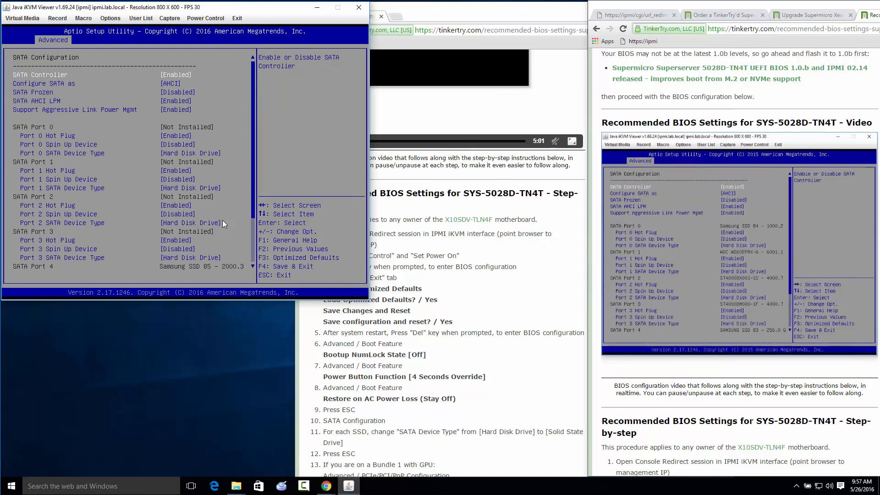
pyautogui.press('Down')
pyautogui.press('Down')
pyautogui.press('Down')
pyautogui.press('Down')
pyautogui.press('Down')
pyautogui.press('Down')
pyautogui.press('Down')
pyautogui.press('Down')
pyautogui.press('Down')
pyautogui.press('Down')
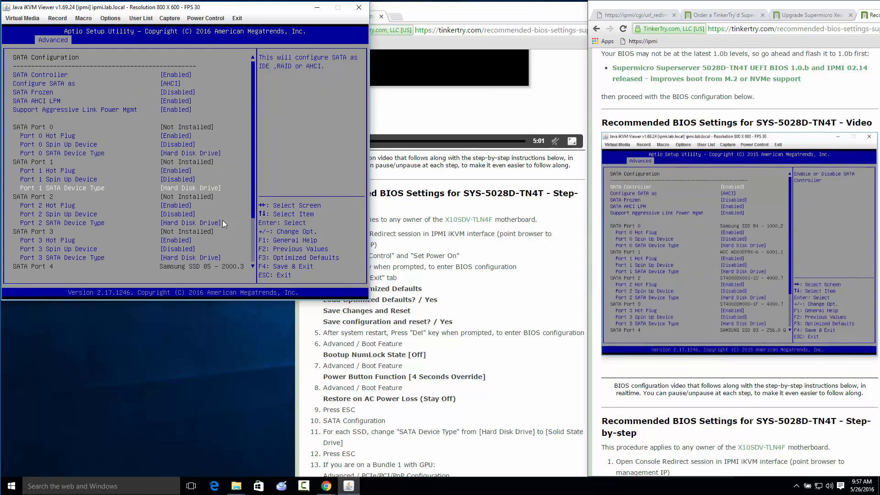
pyautogui.press('Down')
pyautogui.press('Down')
pyautogui.press('Down')
pyautogui.press('Down')
pyautogui.press('Down')
pyautogui.press('Down')
pyautogui.press('Down')
pyautogui.press('Down')
pyautogui.press('Down')
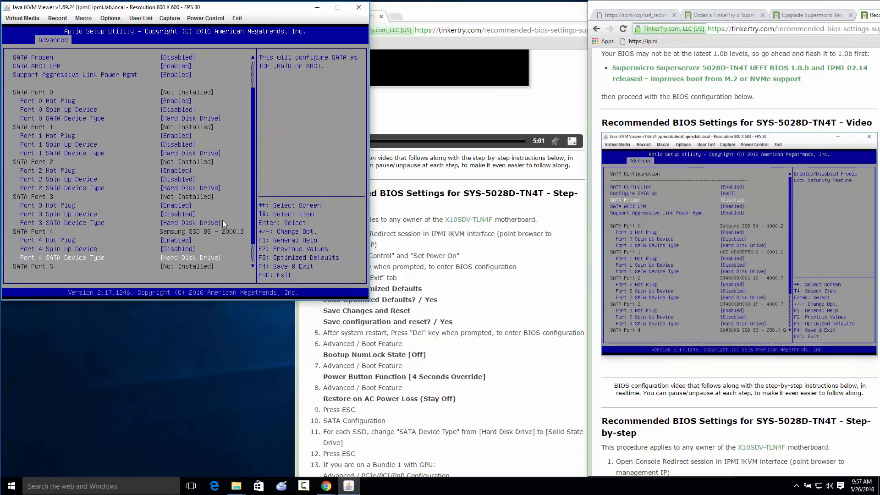
pyautogui.press('Return')
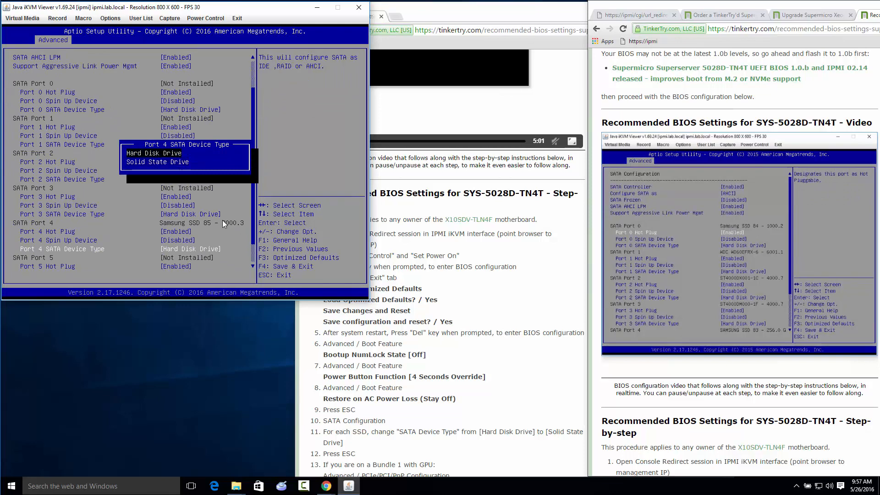
pyautogui.press('Down')
pyautogui.press('Return')
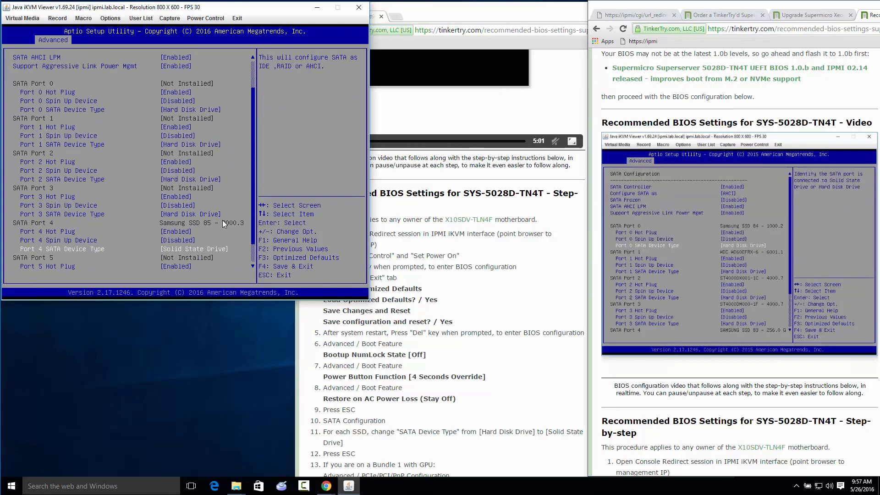
# Review the SATA Configuration list from the controller settings through Port 5, checking each port's installed drive and device type
pyautogui.press('Up')
pyautogui.press('Up')
pyautogui.press('Up')
pyautogui.press('Up')
pyautogui.press('Up')
pyautogui.press('Up')
pyautogui.press('Up')
pyautogui.press('Up')
pyautogui.press('Up')
pyautogui.press('Up')
pyautogui.press('Up')
pyautogui.press('Up')
pyautogui.press('Up')
pyautogui.press('Up')
pyautogui.press('Up')
pyautogui.press('Up')
pyautogui.press('Up')
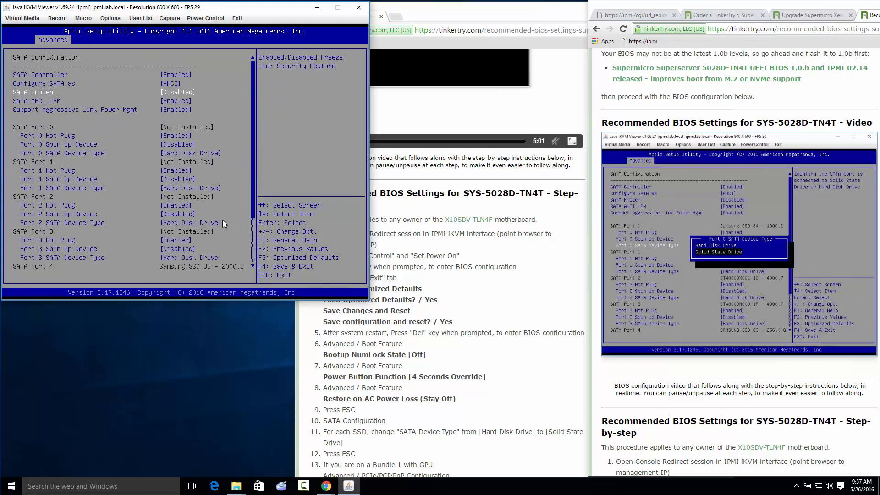
pyautogui.press('Up')
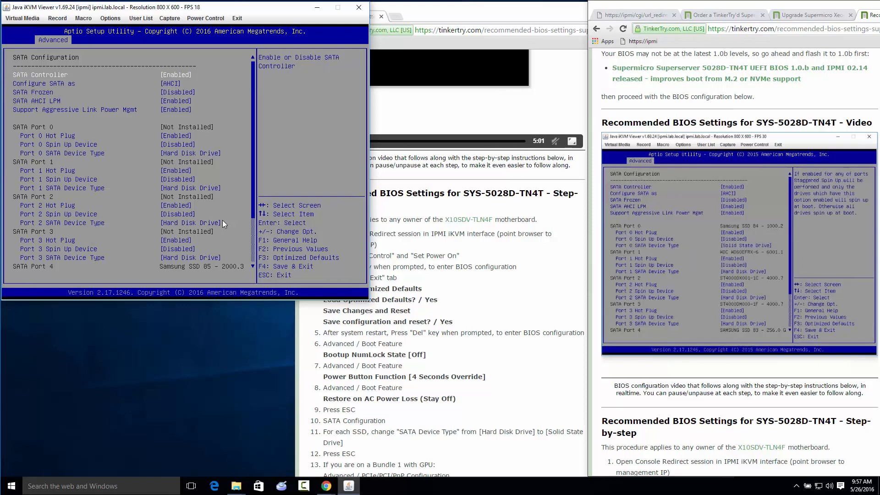
pyautogui.press('Return')
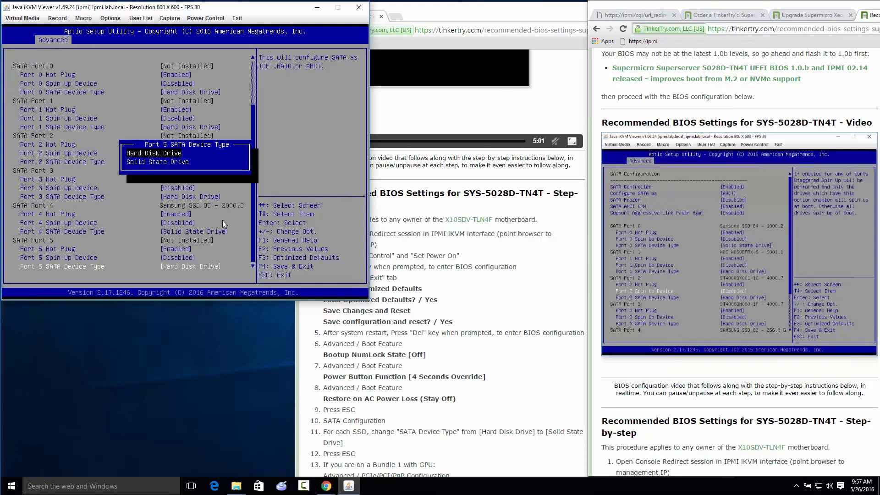
pyautogui.press('Escape')
pyautogui.press('Up')
pyautogui.press('Up')
pyautogui.press('Up')
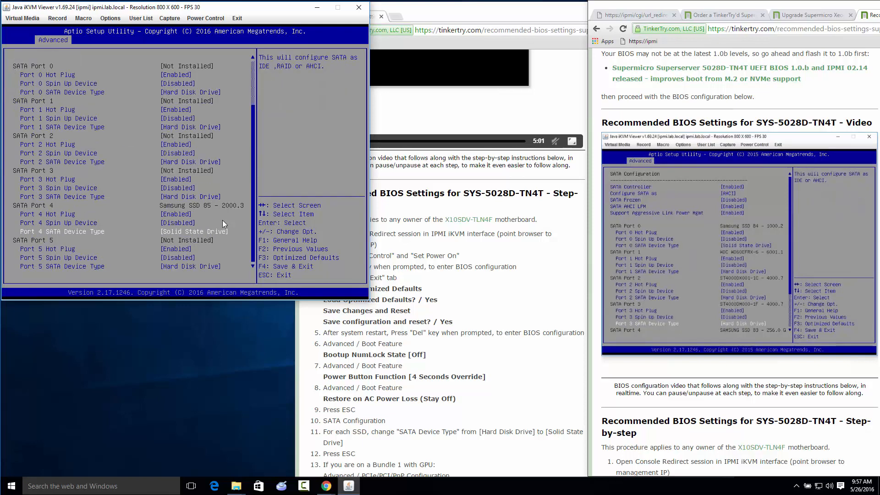
pyautogui.press('Down')
pyautogui.press('Down')
pyautogui.press('Down')
pyautogui.press('Down')
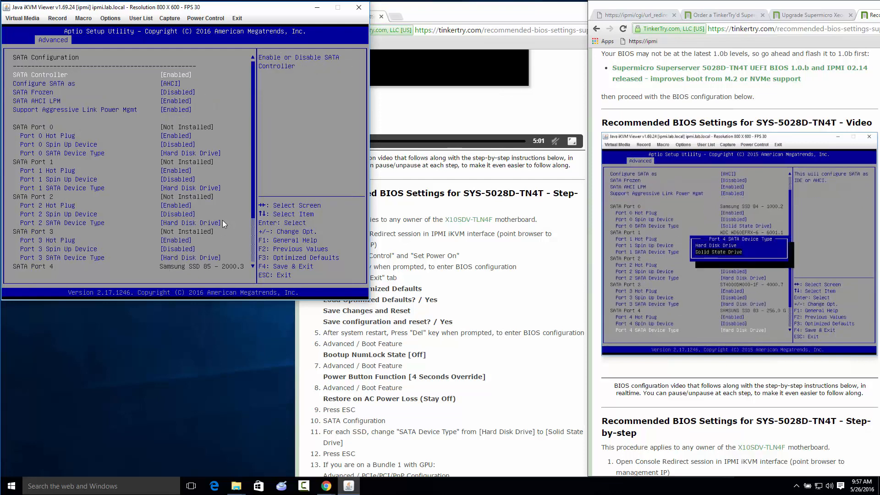
pyautogui.press('Up')
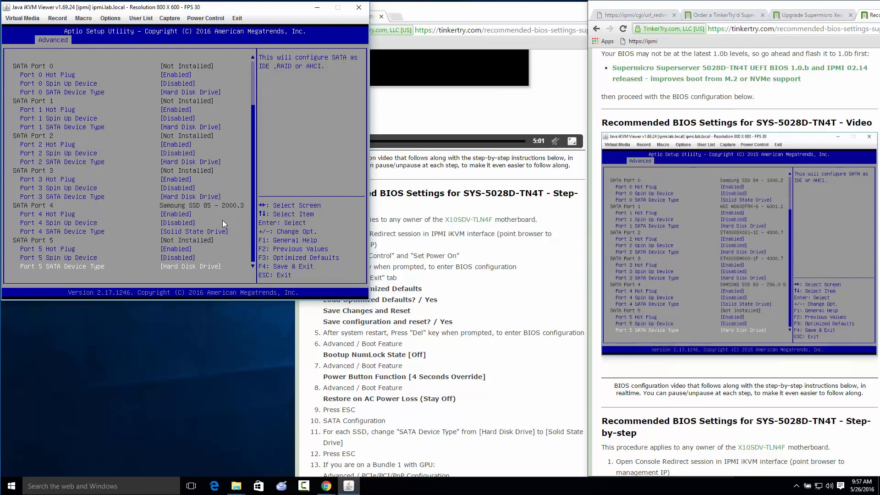
# Leave SATA Configuration and set Boot Mode Select to UEFI in the Boot settings
pyautogui.press('Escape')
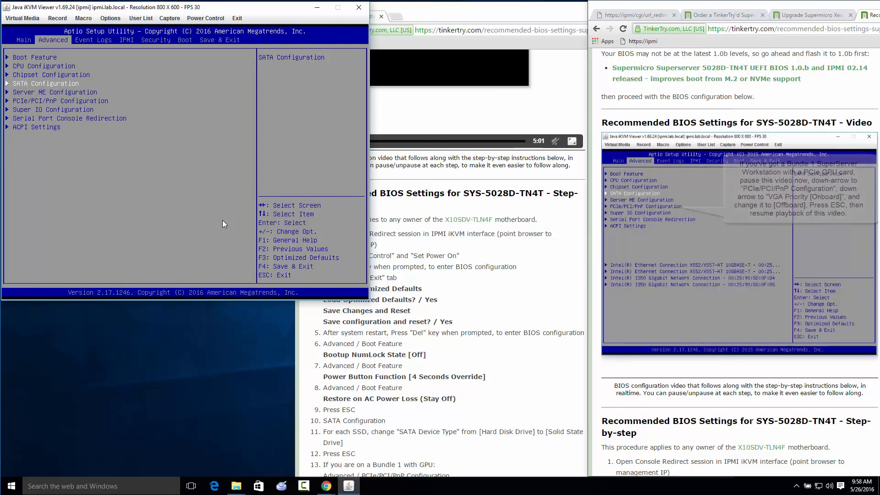
pyautogui.press('Right')
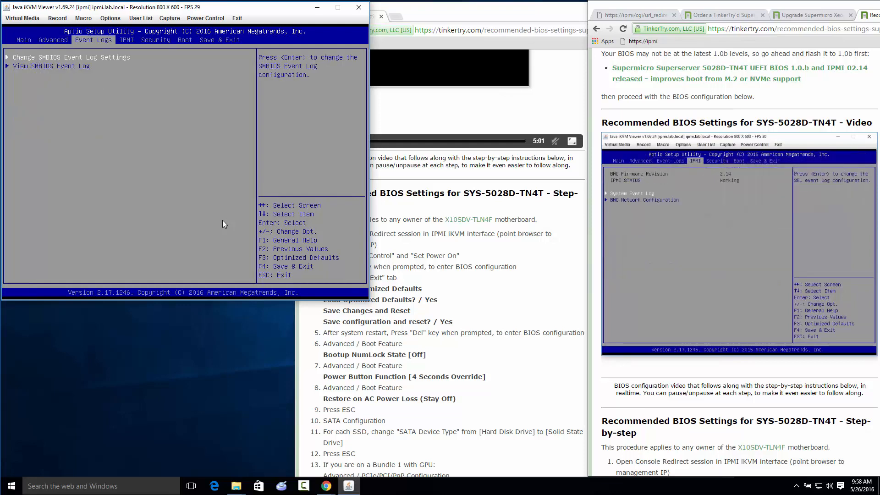
pyautogui.press('Right')
pyautogui.press('Right')
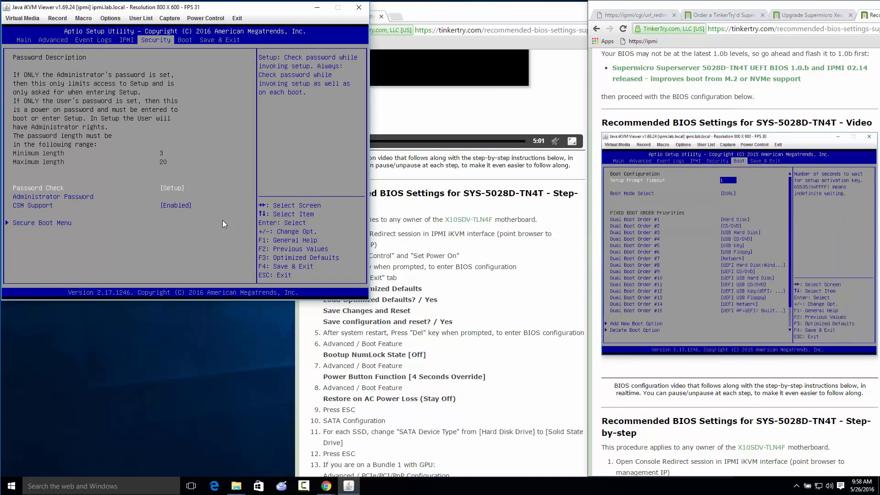
pyautogui.press('Right')
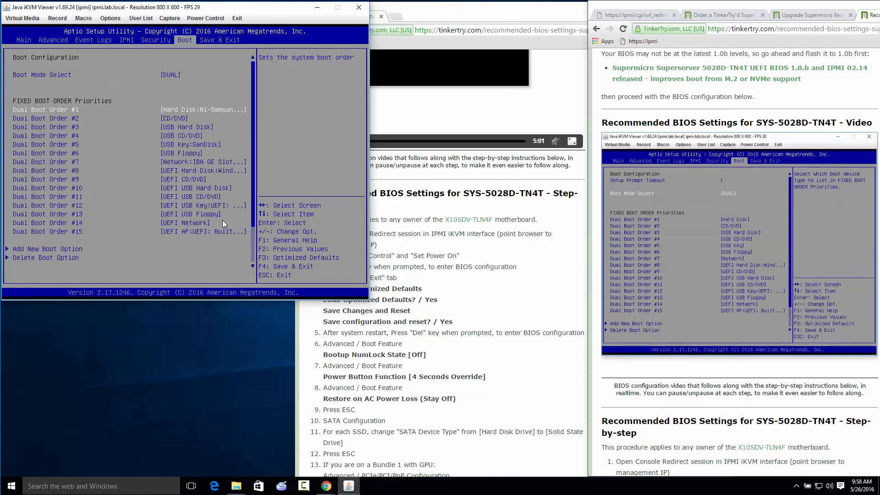
pyautogui.press('Up')
pyautogui.press('Return')
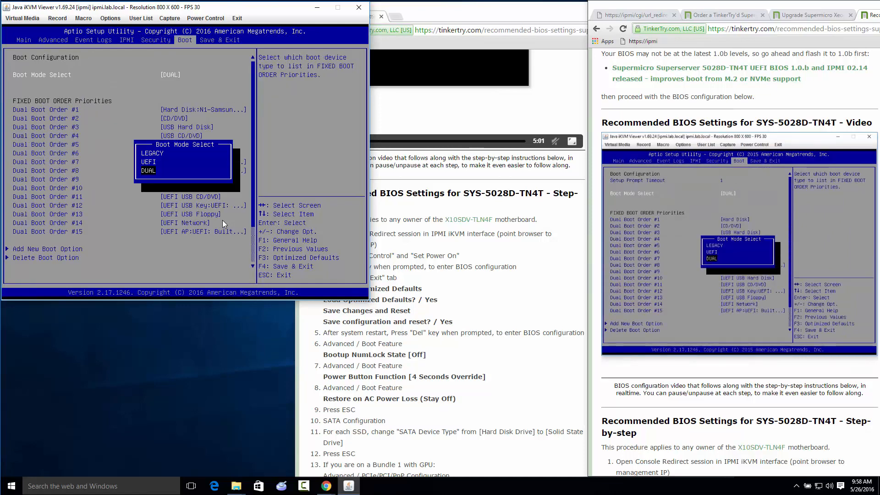
pyautogui.press('Up')
pyautogui.press('Return')
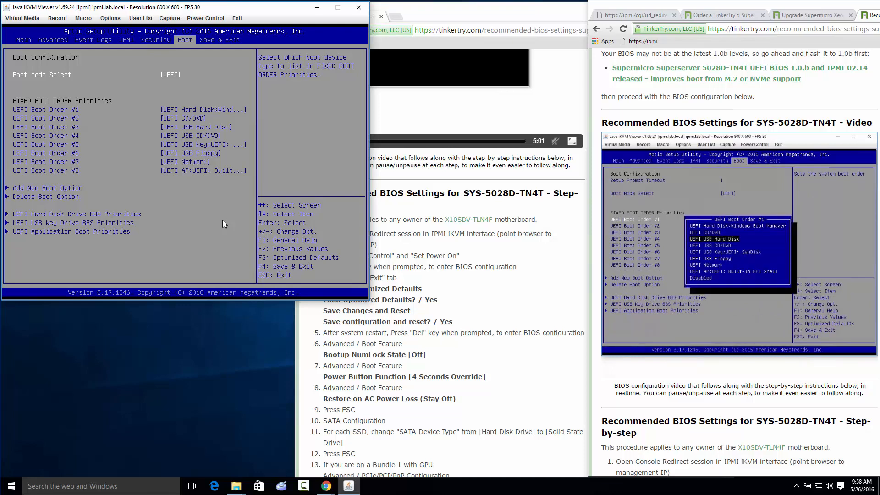
# Set UEFI Boot Order #1 to UEFI USB Key:UEFI: SanDisk
pyautogui.press('Down')
pyautogui.press('Return')
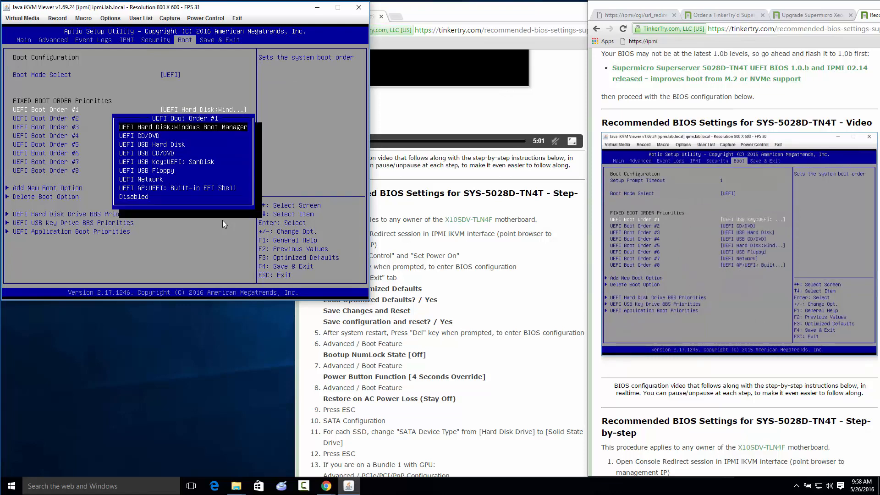
pyautogui.press('Down')
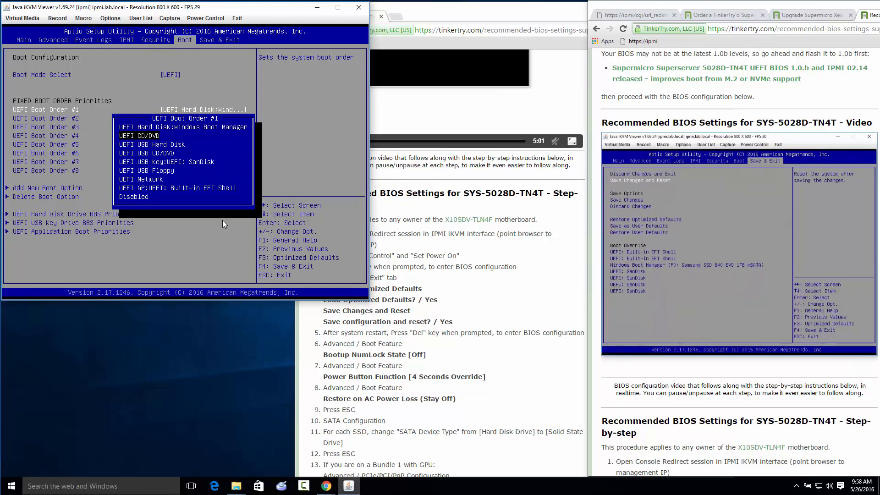
pyautogui.click(797, 370)
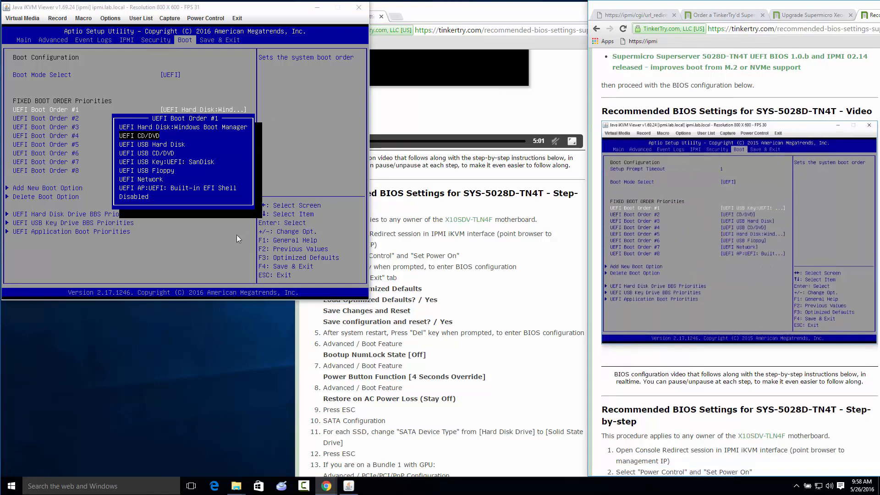
pyautogui.press('Down')
pyautogui.press('Down')
pyautogui.press('Down')
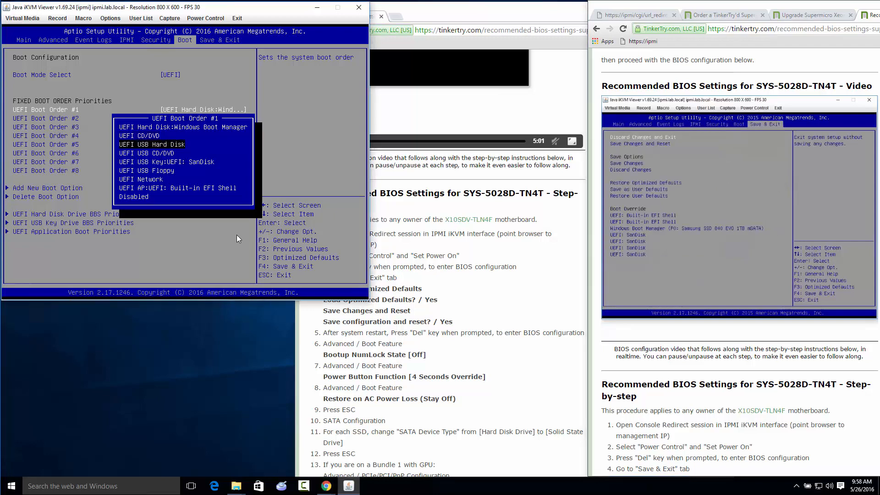
pyautogui.press('Return')
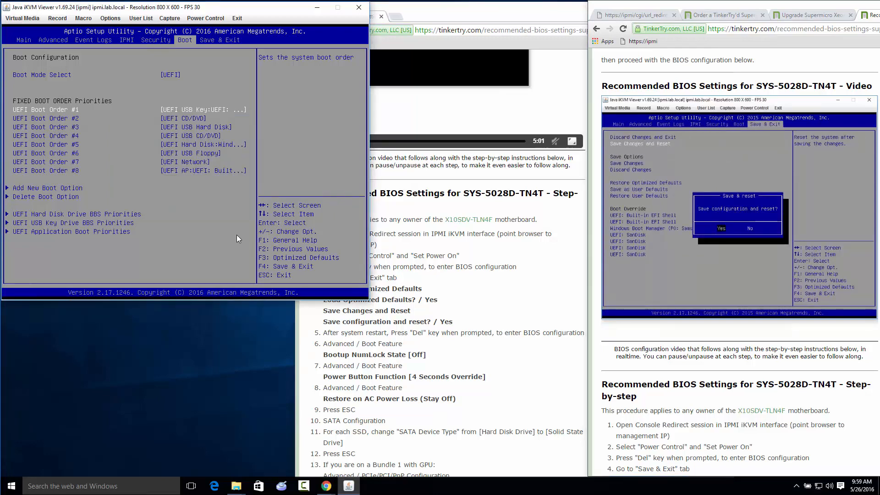
# Save the BIOS changes and reset the server, confirming the save and reset
pyautogui.press('Right')
pyautogui.press('Down')
pyautogui.press('Return')
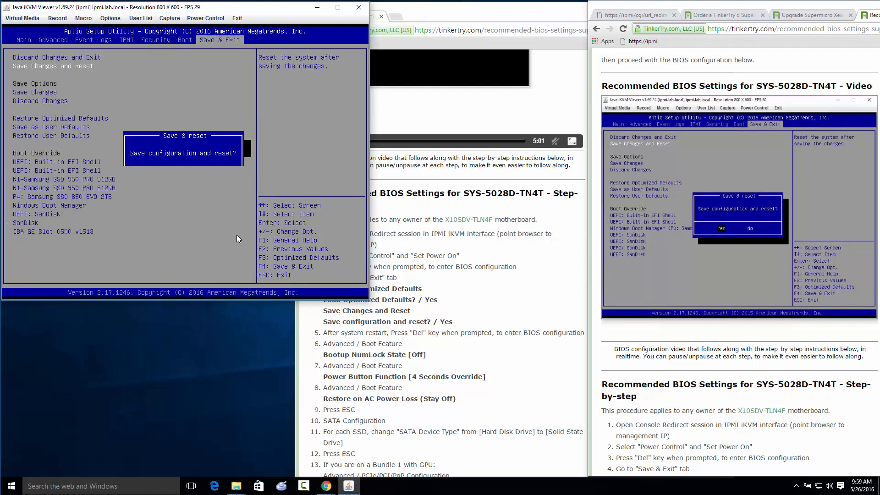
pyautogui.press('Return')
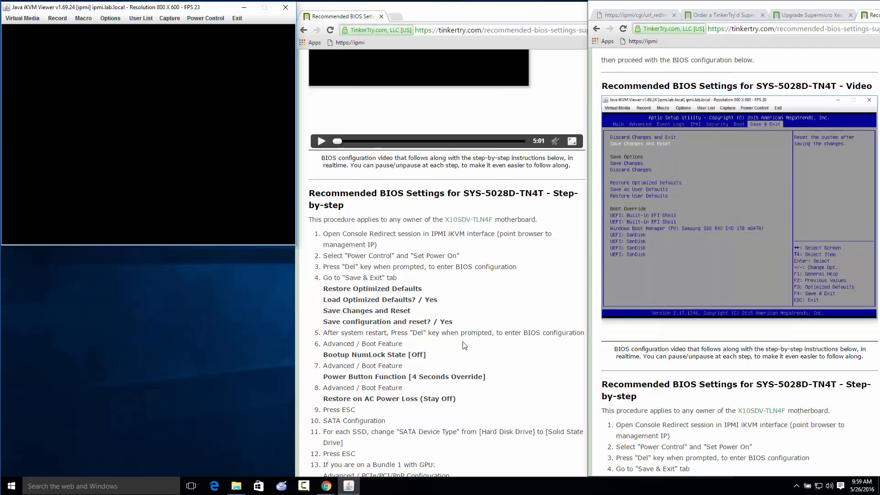
# Review the remaining step-by-step instructions in the TinkerTry article and pause the BIOS configuration video
pyautogui.click(464, 345)
pyautogui.scroll(-5, 465, 345)
pyautogui.scroll(-1, 465, 346)
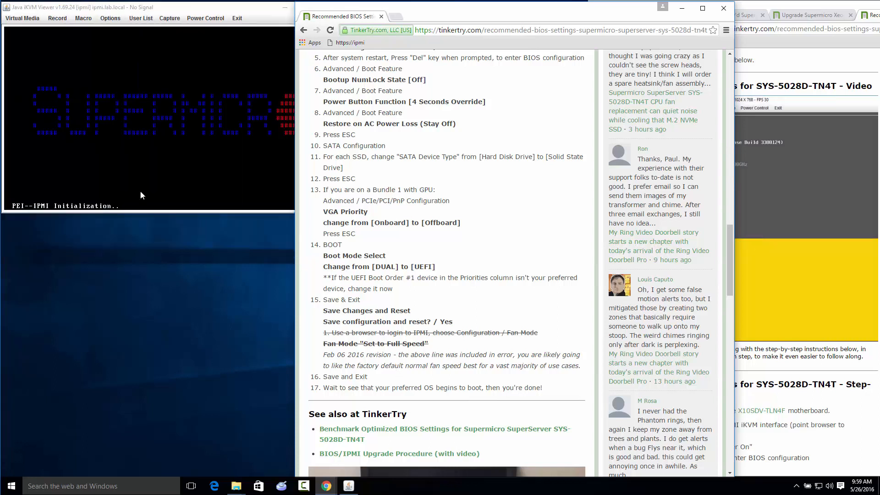
pyautogui.click(156, 158)
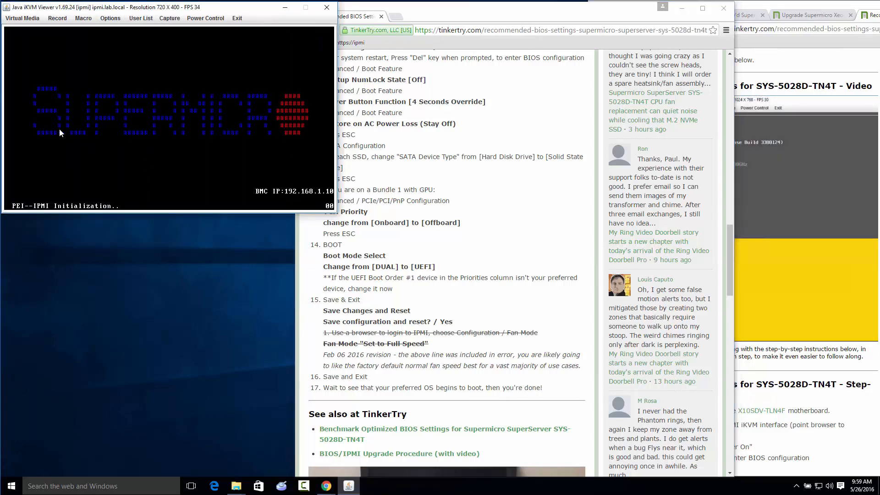
pyautogui.click(824, 226)
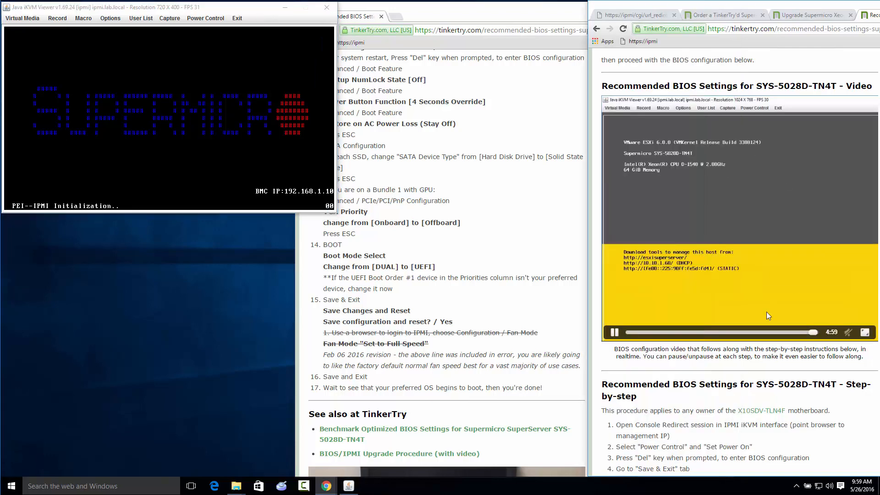
pyautogui.click(615, 331)
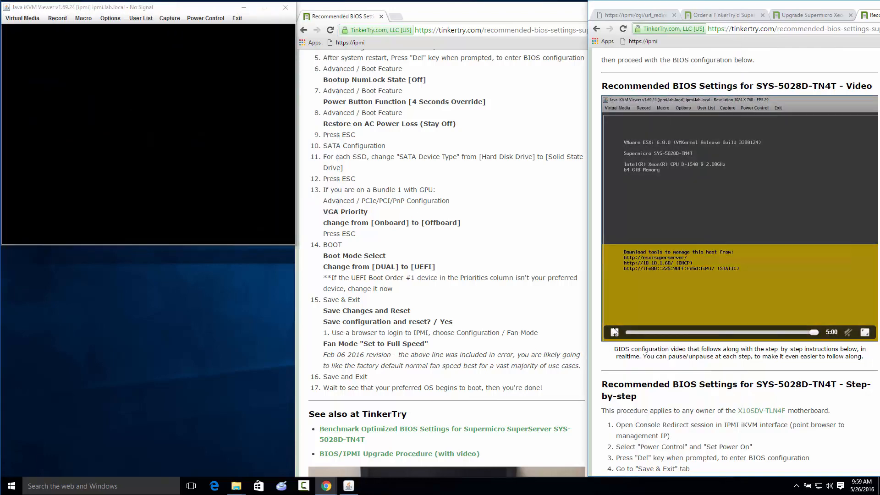
# Open the console's Virtual Storage settings, set Device1's logical drive type to ISO File and start choosing an image
pyautogui.click(12, 18)
pyautogui.click(15, 29)
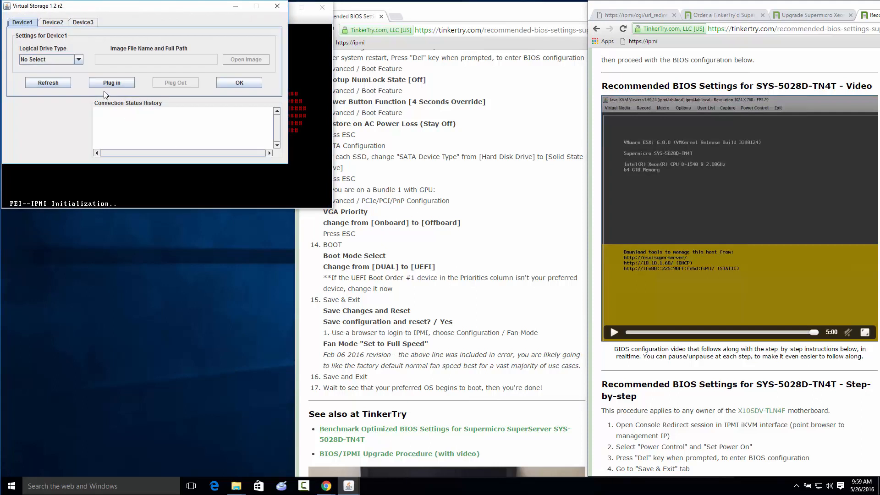
pyautogui.click(53, 60)
pyautogui.click(40, 86)
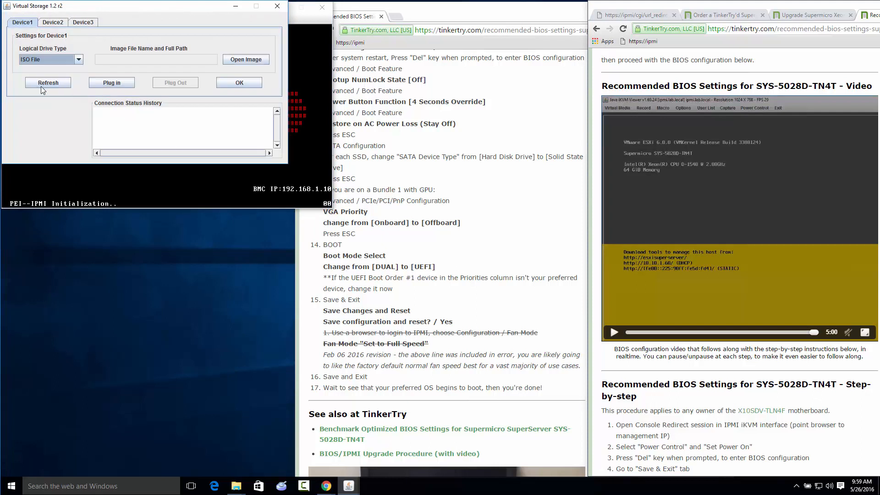
pyautogui.click(263, 60)
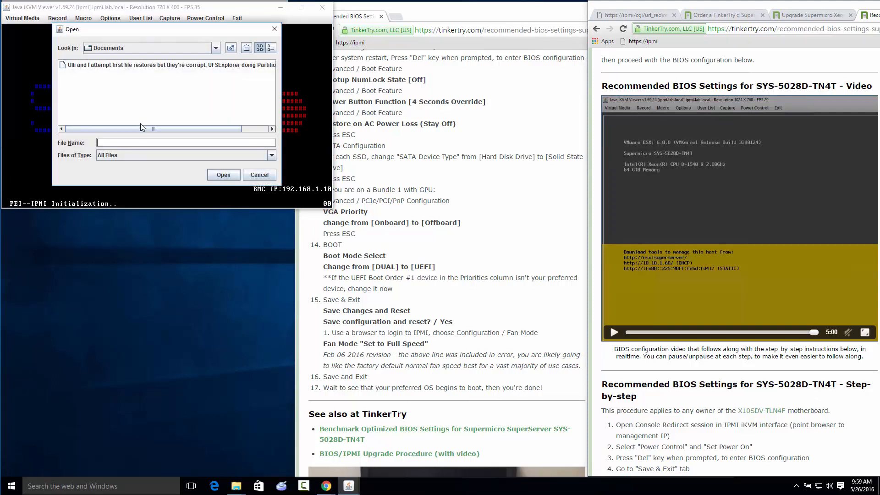
# Look through the vSphere 6.0U2 and ISOs folders on drive C for the installer image
pyautogui.click(231, 48)
pyautogui.click(230, 47)
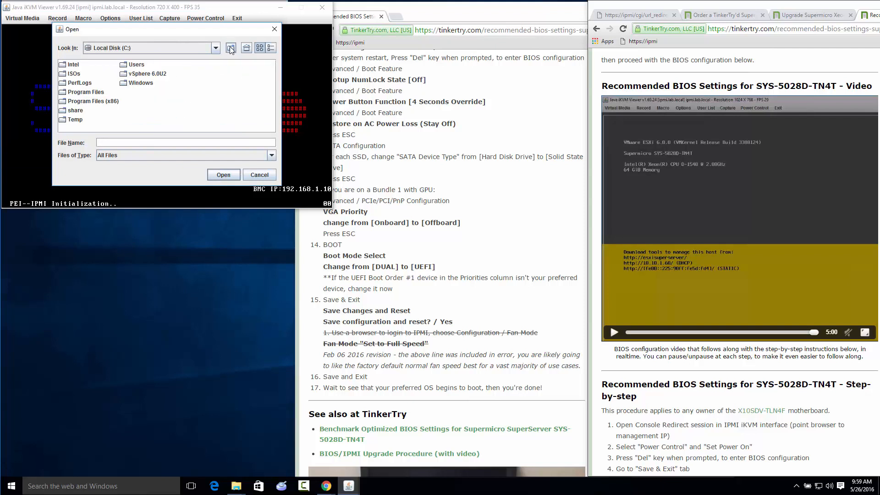
pyautogui.doubleClick(158, 77)
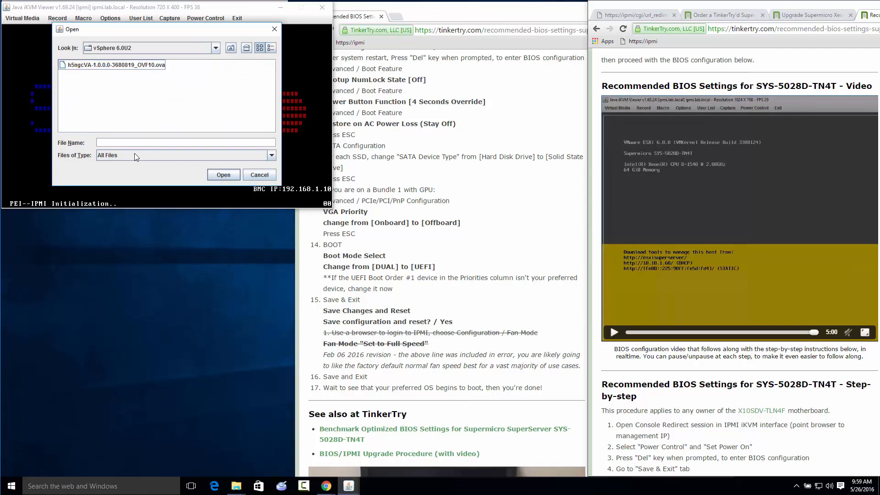
pyautogui.click(231, 48)
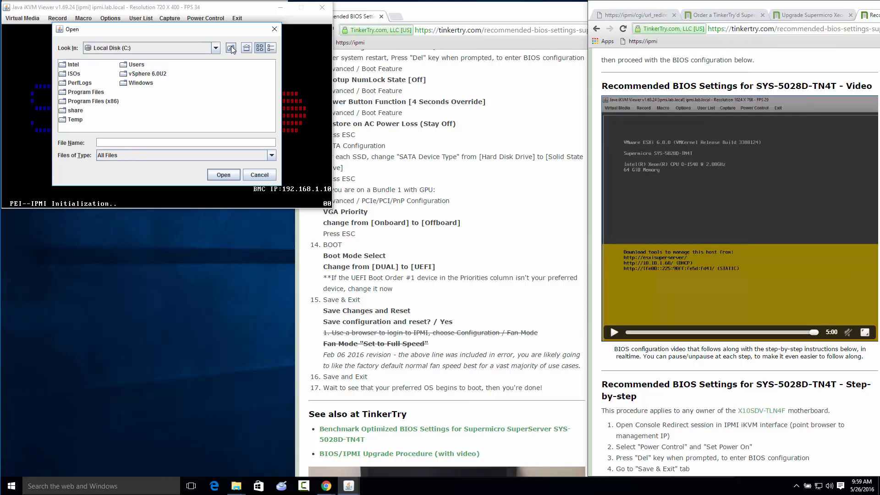
pyautogui.doubleClick(79, 74)
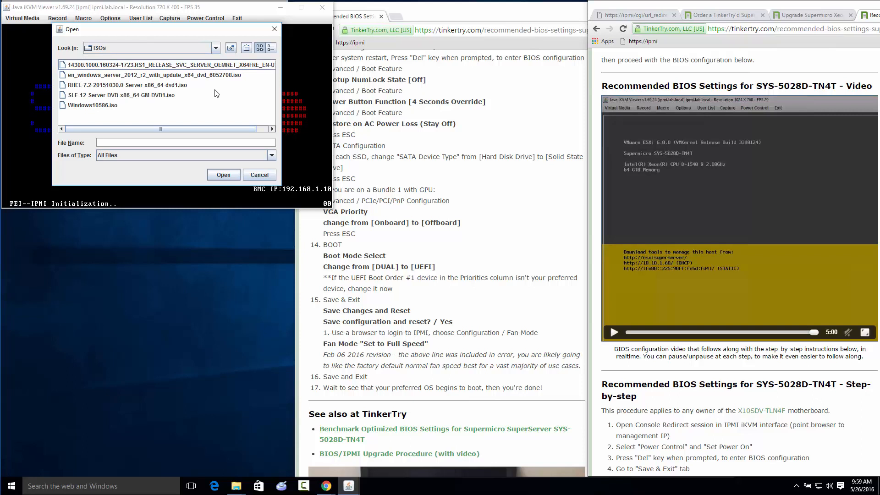
pyautogui.click(230, 47)
pyautogui.doubleClick(136, 74)
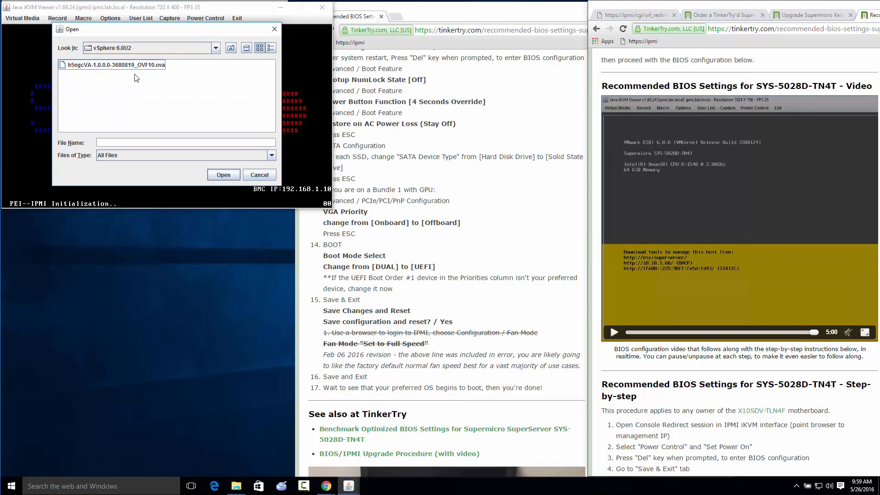
pyautogui.moveTo(165, 32); pyautogui.dragTo(160, 132)
pyautogui.moveTo(160, 262); pyautogui.dragTo(152, 215)
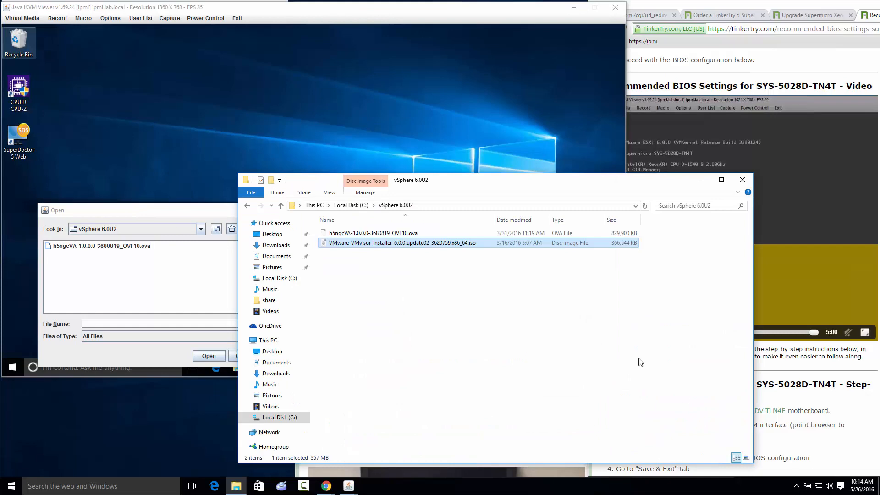
# Load VMware-VMvisor-Installer-6.0.0.update02-3620759.x86_64.iso from the refreshed vSphere 6.0U2 folder as Device1's image and plug it in
pyautogui.click(701, 180)
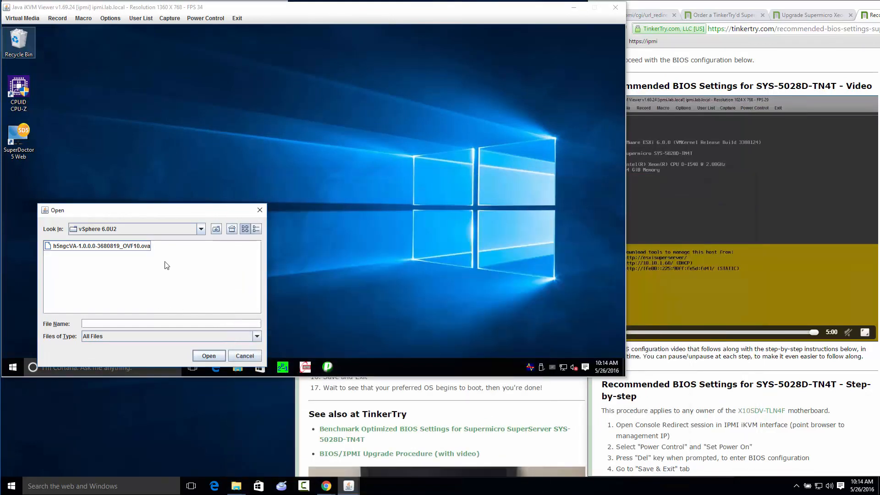
pyautogui.click(216, 228)
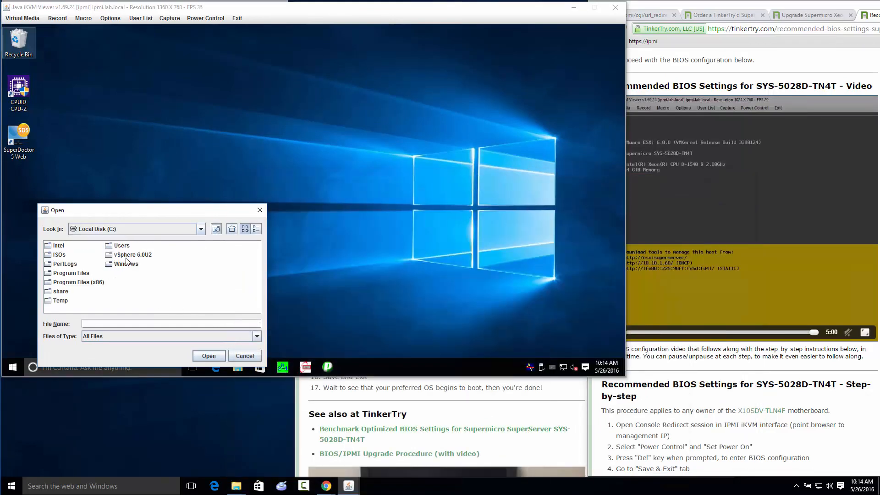
pyautogui.doubleClick(125, 256)
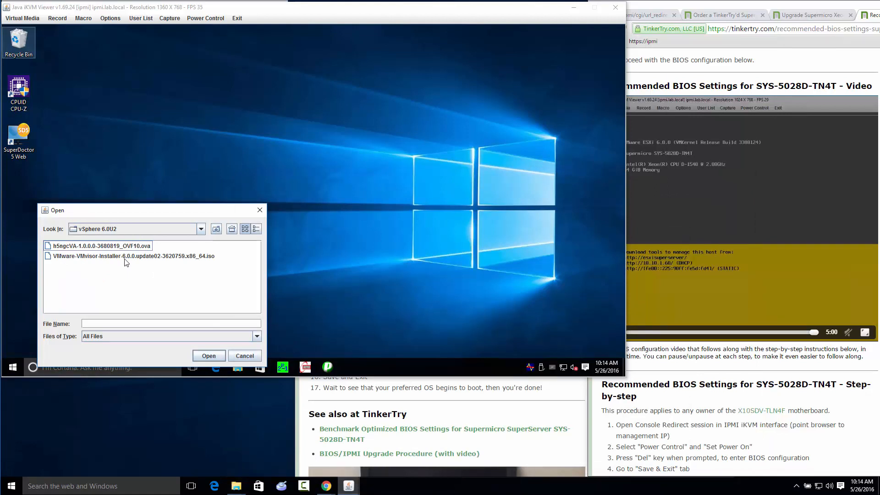
pyautogui.click(125, 258)
pyautogui.click(209, 355)
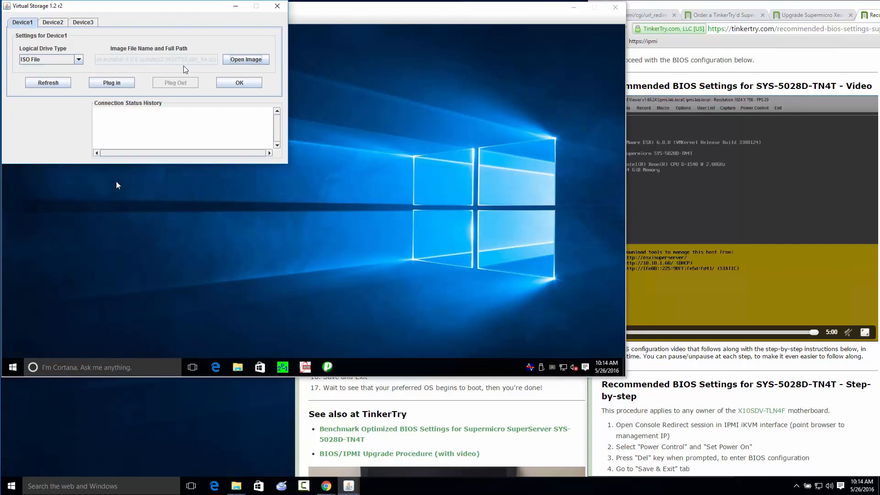
pyautogui.click(120, 85)
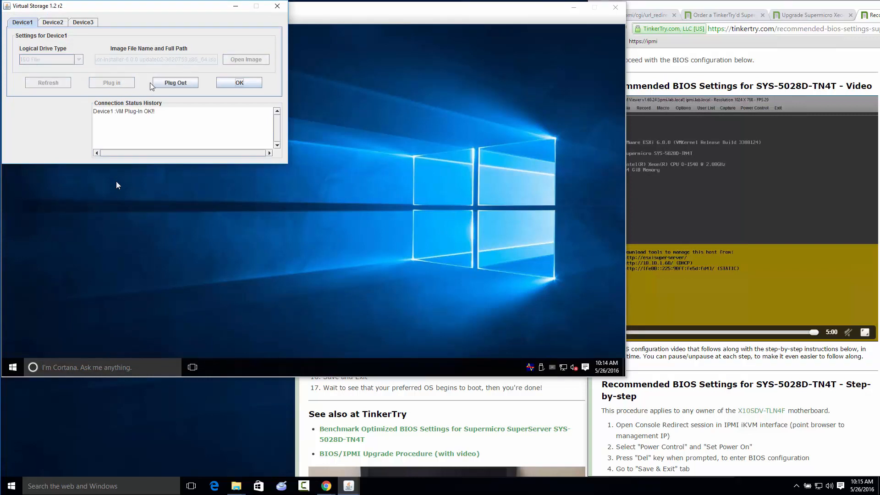
pyautogui.click(235, 84)
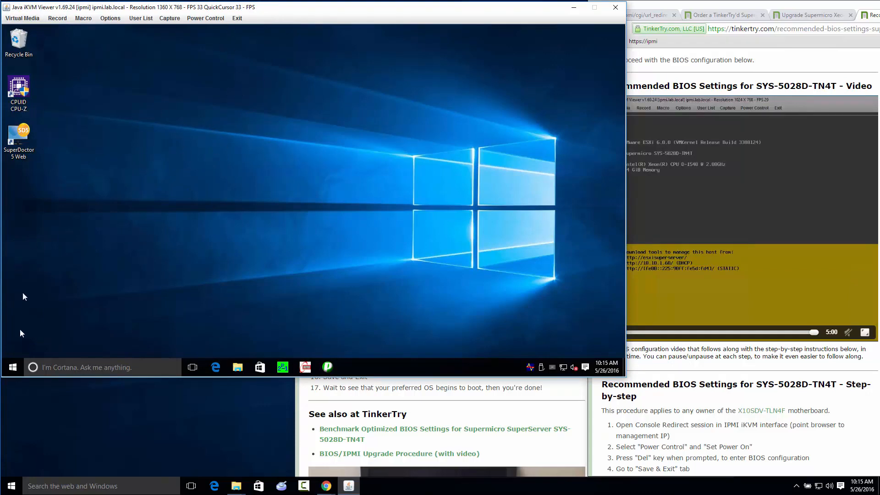
# Restart the remote Windows system through the console and bring the article's browser window forward
pyautogui.click(13, 367)
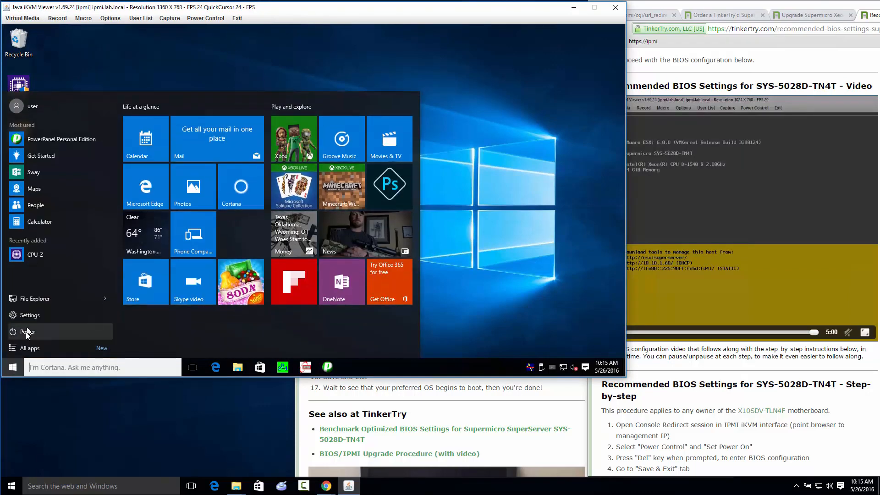
pyautogui.click(37, 310)
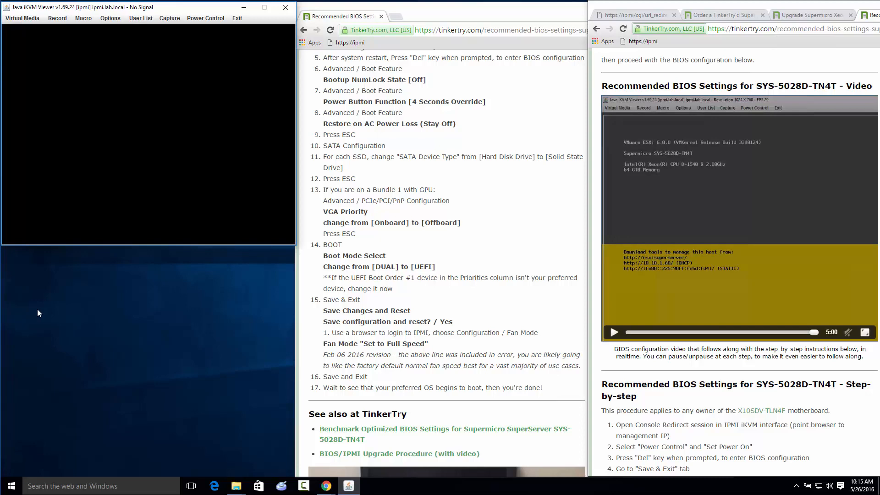
pyautogui.click(520, 20)
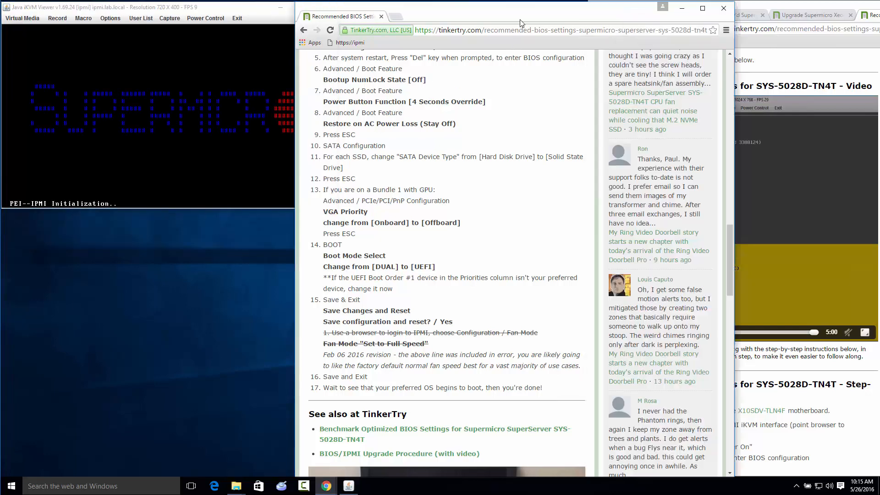
# Boot the server from UEFI: ATEN Virtual CDROM YS0J through the boot device menu, and clear the browser windows off the console
pyautogui.click(682, 8)
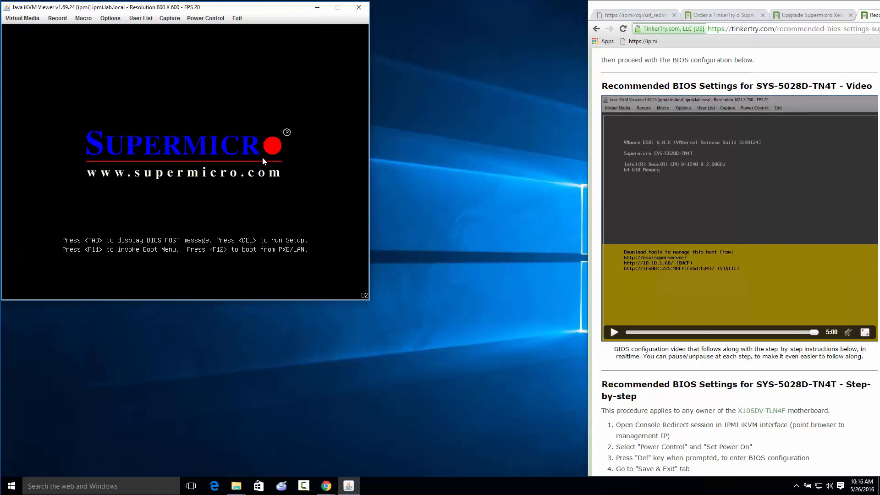
pyautogui.press('F11')
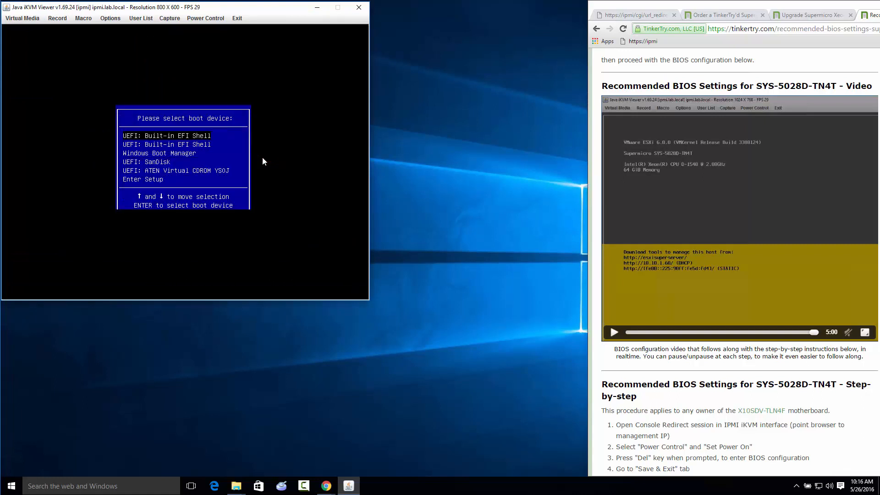
pyautogui.press('Down')
pyautogui.press('Down')
pyautogui.press('Down')
pyautogui.press('Down')
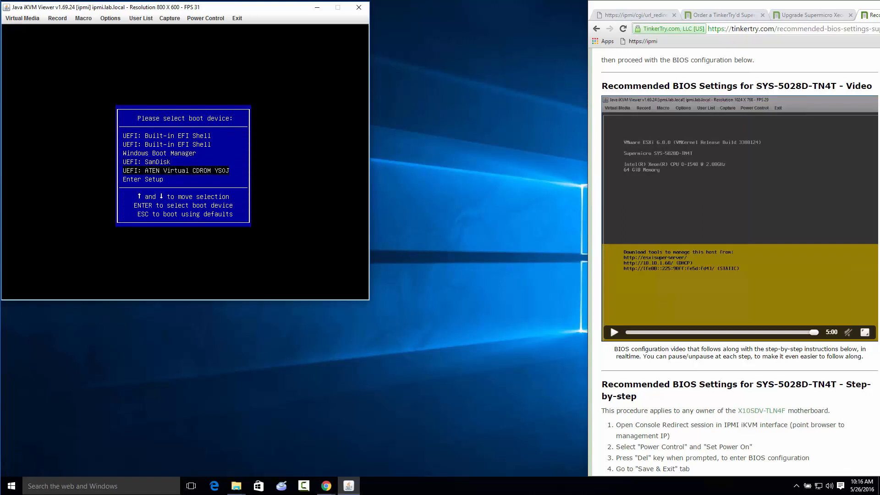
pyautogui.press('Return')
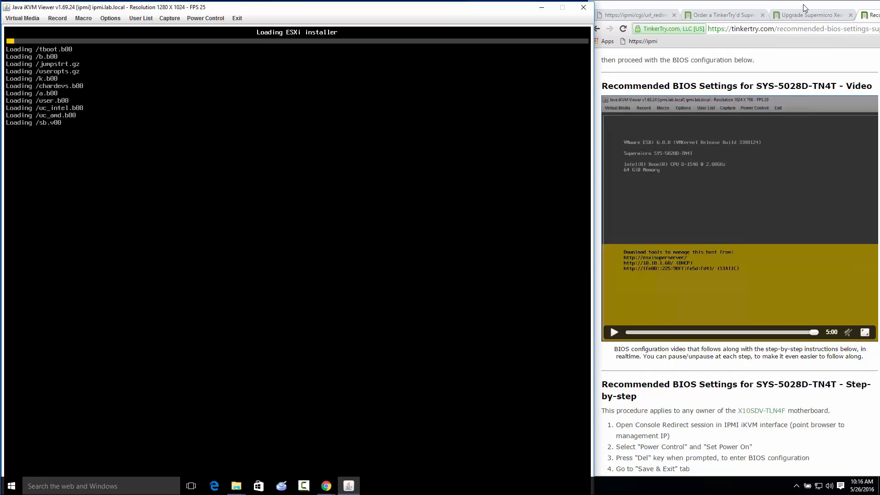
pyautogui.moveTo(805, 6); pyautogui.dragTo(752, 26)
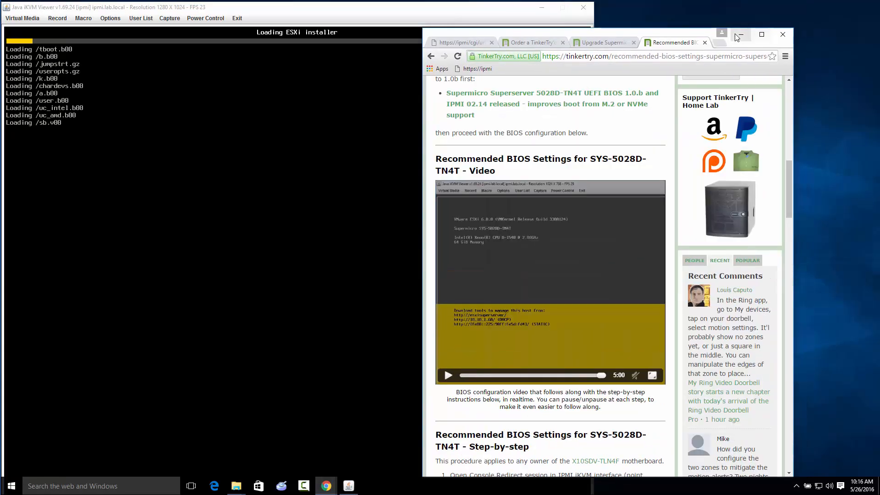
pyautogui.click(742, 34)
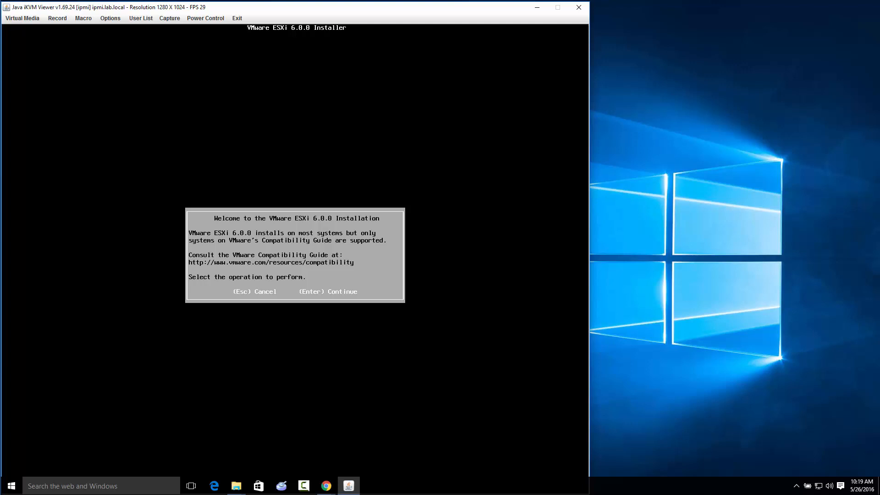
# Accept the ESXi 6.0.0 license agreement and choose the SanDisk Ultra Fit as the install disk, confirming the overwrite
pyautogui.press('Return')
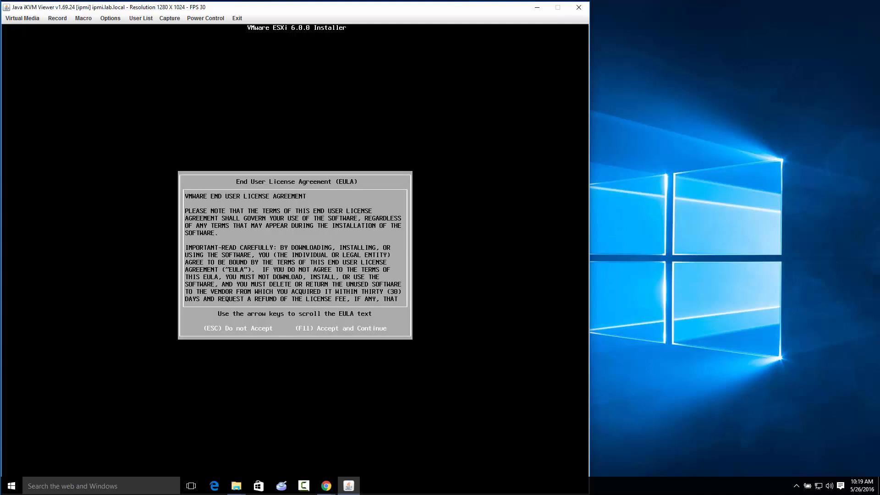
pyautogui.press('F11')
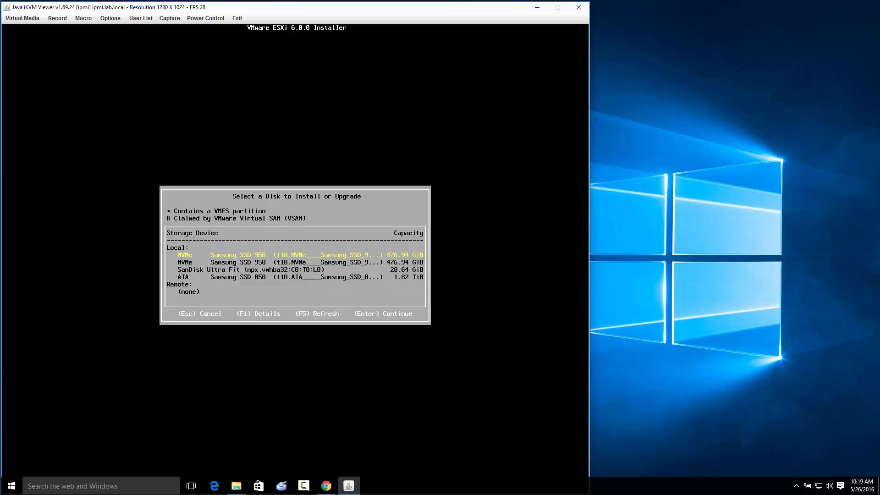
pyautogui.press('Down')
pyautogui.press('Down')
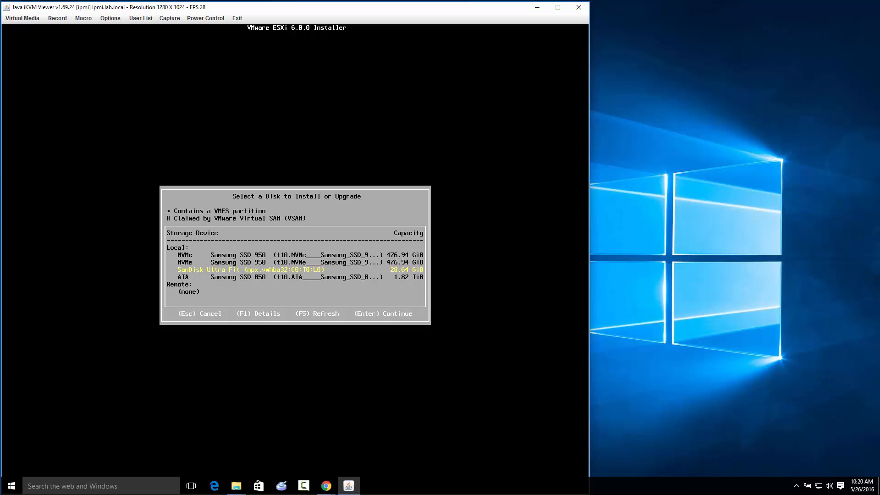
pyautogui.press('Return')
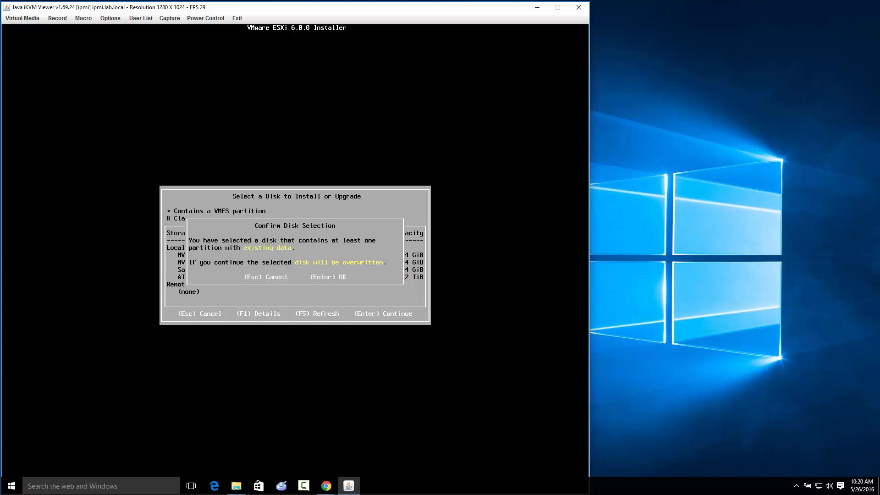
pyautogui.press('Return')
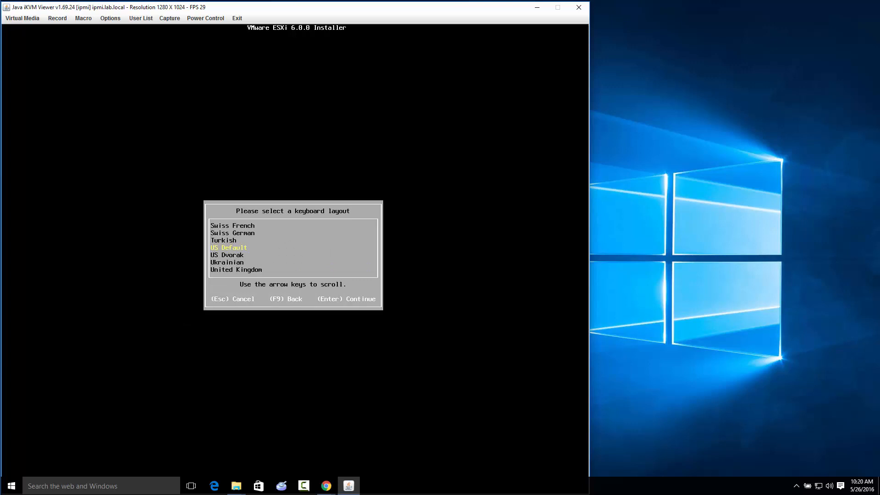
# Accept the US Default keyboard layout, then enter and confirm the root password
pyautogui.press('Return')
pyautogui.write('**')
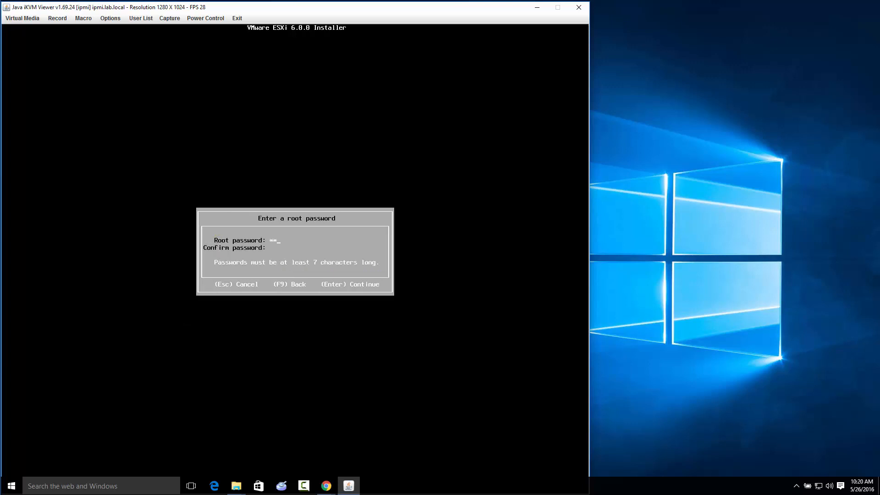
pyautogui.write('***************')
pyautogui.press('Return')
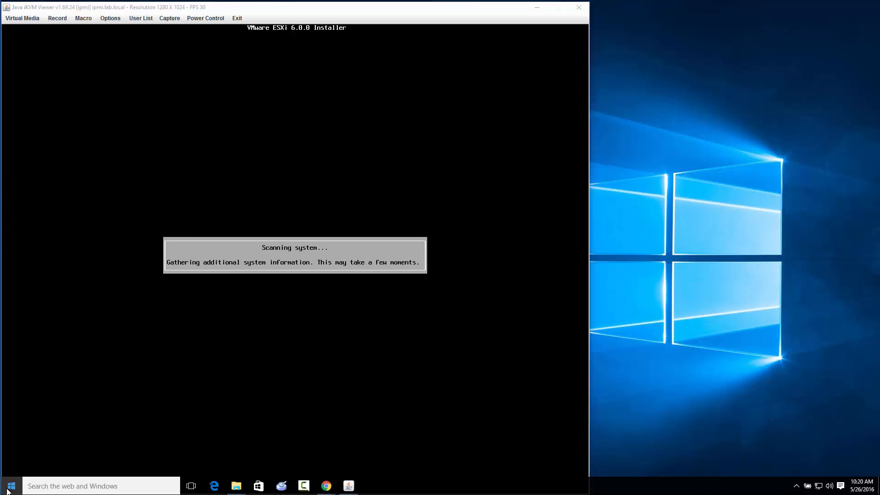
# Switch to a blank Notepad window, write down the root password and move the note clear of the installer
pyautogui.press('super+r')
pyautogui.write('notepad')
pyautogui.press('Return')
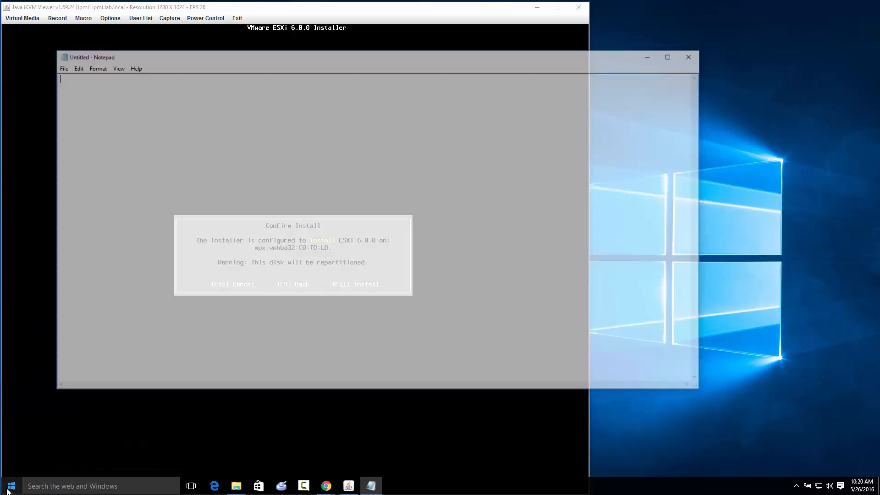
pyautogui.write('Passw0rd!')
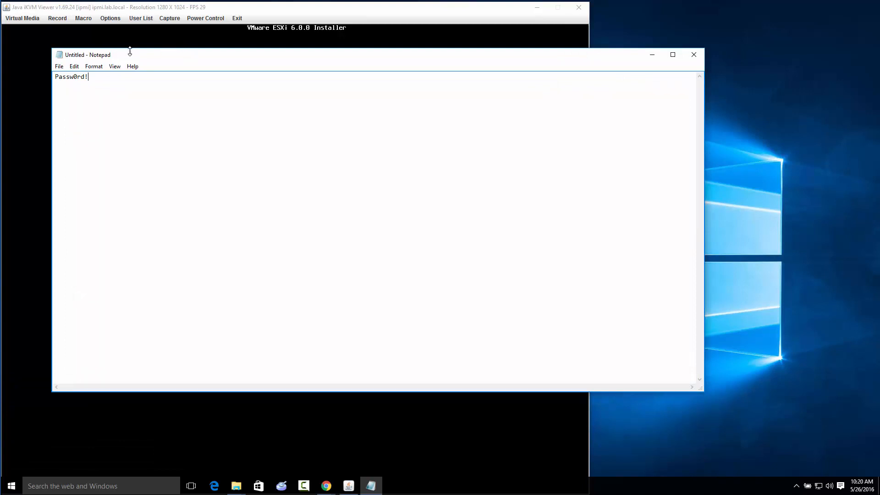
pyautogui.moveTo(128, 55); pyautogui.dragTo(811, 444)
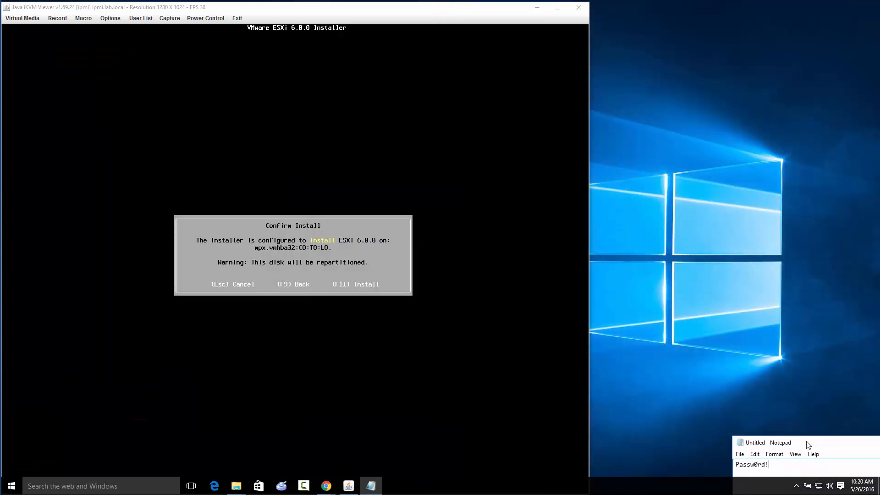
# Return to the console and confirm the ESXi 6.0.0 installation on mpx.vmhba32:C0:T0:L0
pyautogui.click(320, 260)
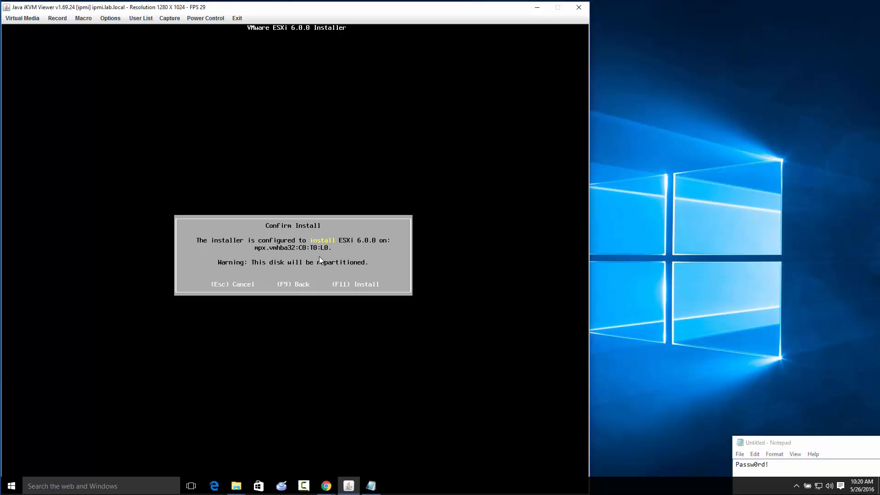
pyautogui.click(770, 464)
pyautogui.press('F11')
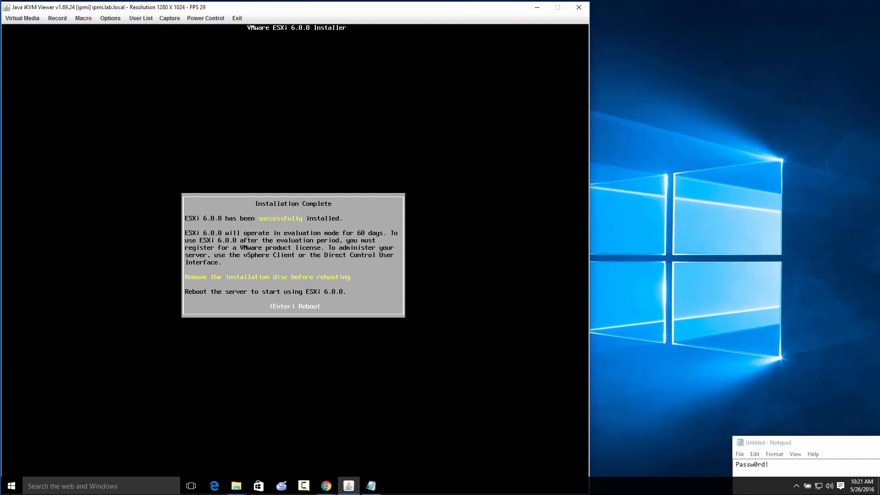
# Plug out Device1's ISO image in Virtual Storage and reboot the server from the installer
pyautogui.click(22, 18)
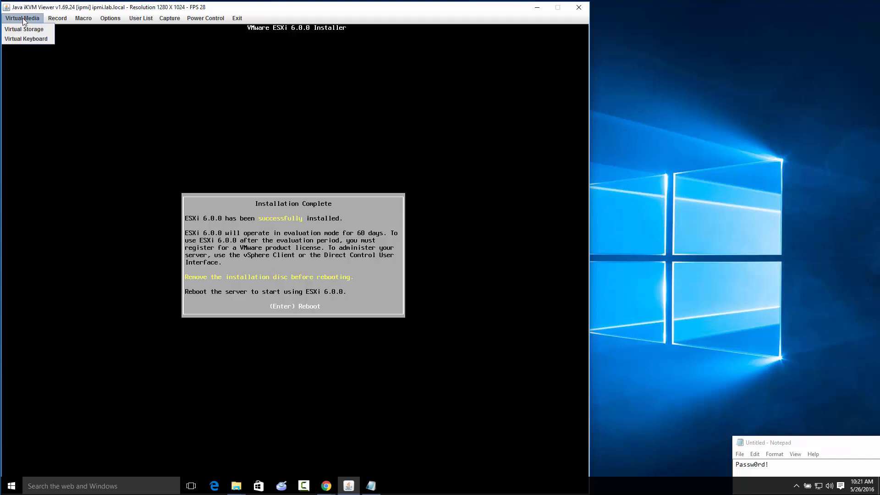
pyautogui.click(21, 29)
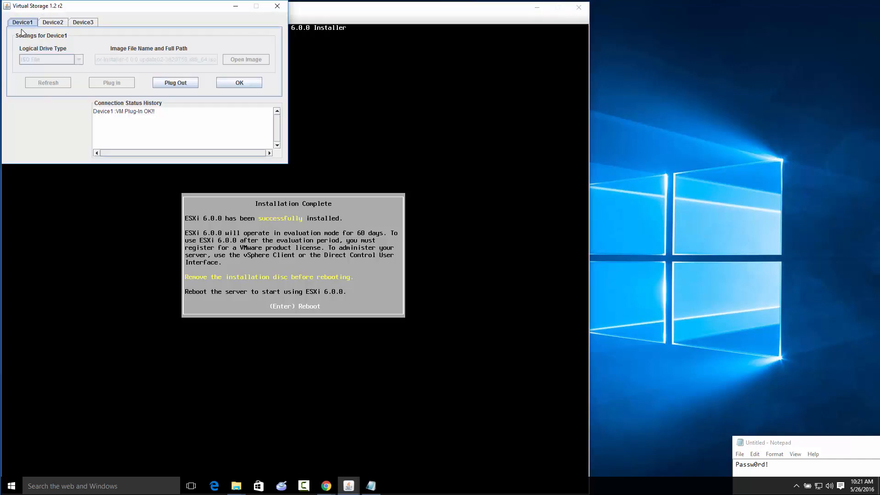
pyautogui.click(185, 84)
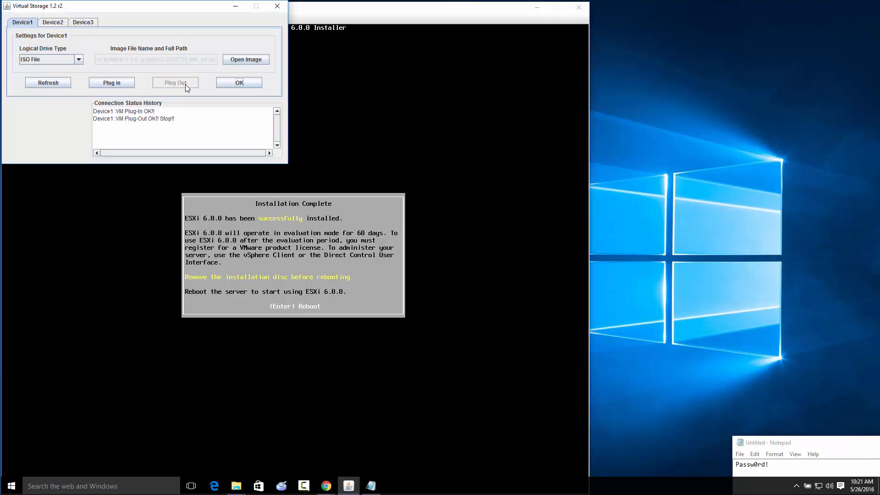
pyautogui.click(256, 85)
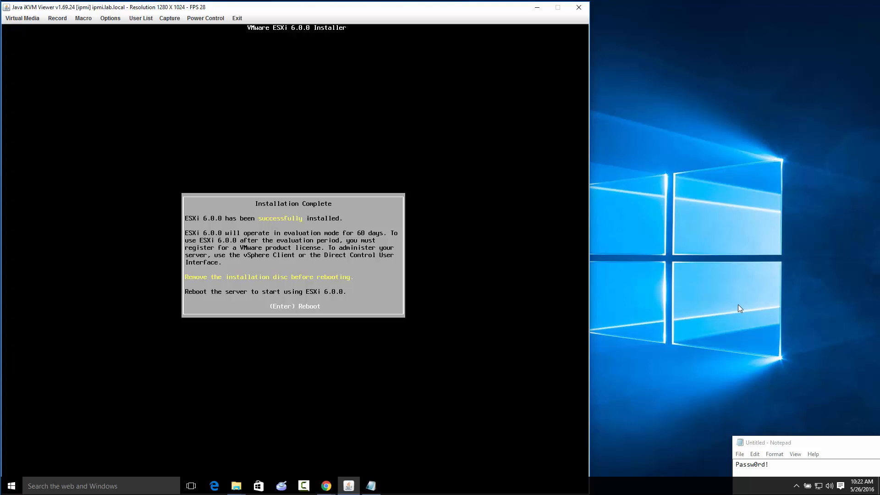
pyautogui.press('Return')
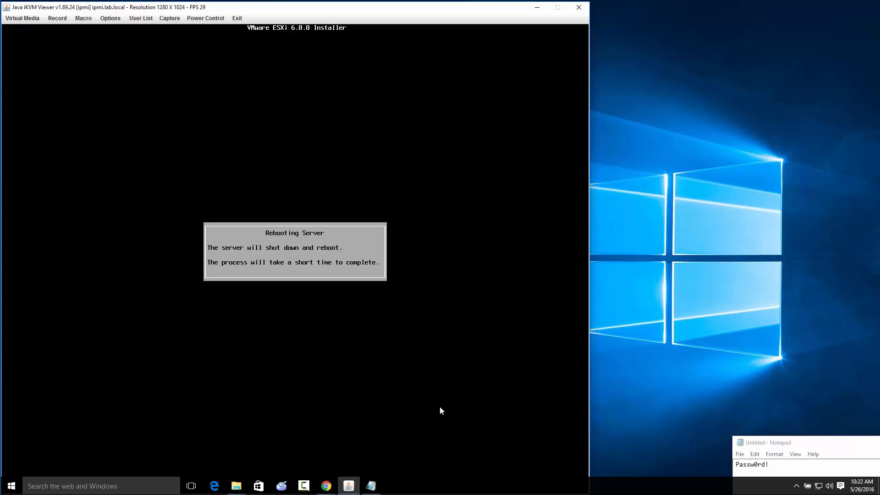
# Switch to the browser's BIOS settings article and look through the TinkerTry home page
pyautogui.moveTo(330, 479)
pyautogui.click(334, 444)
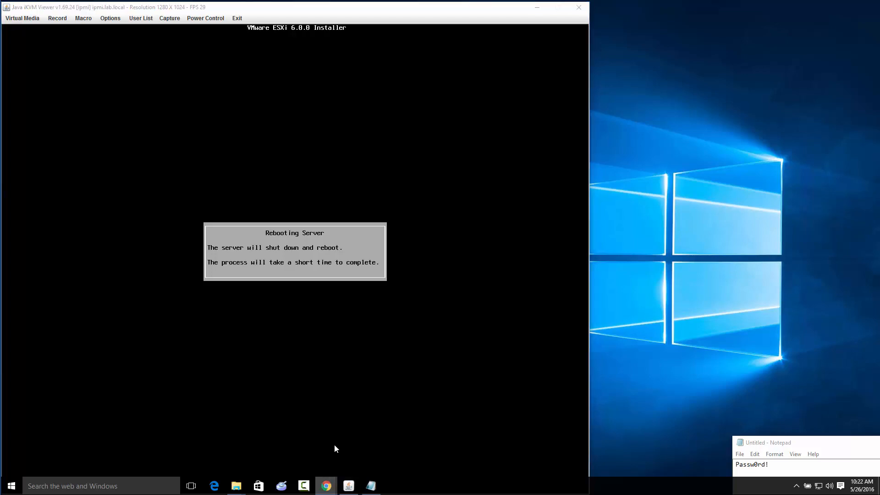
pyautogui.scroll(20, 606, 260)
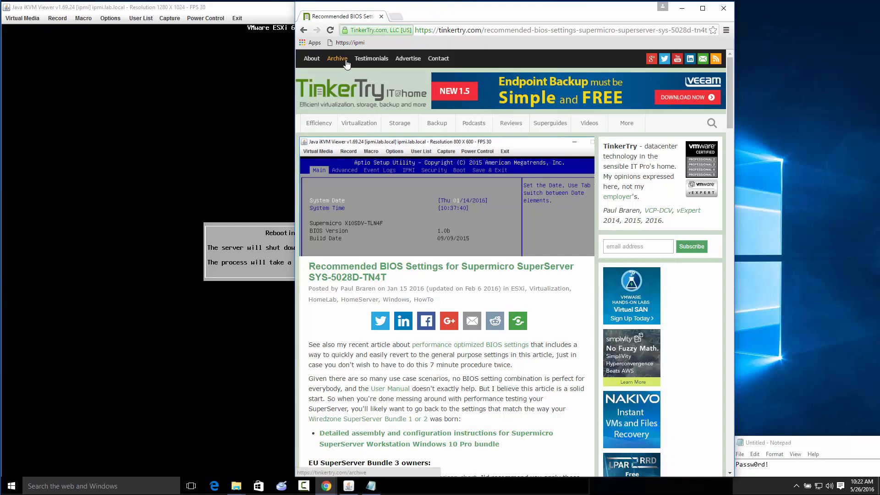
pyautogui.click(339, 97)
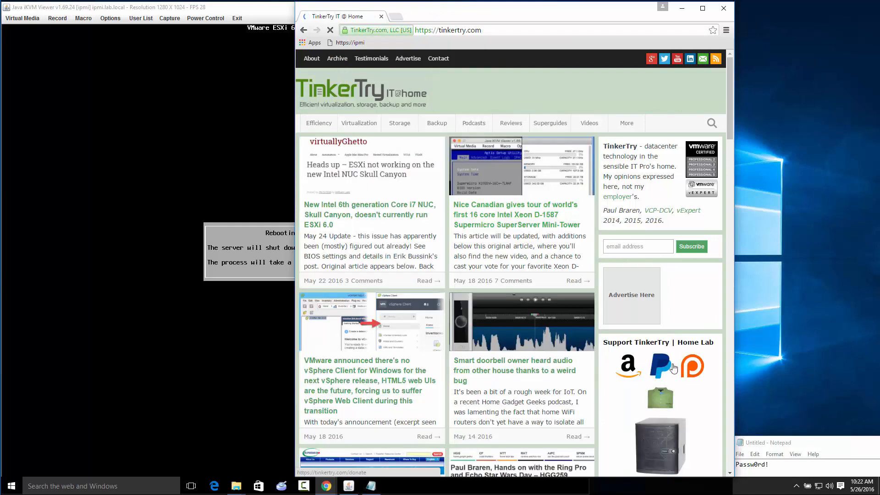
pyautogui.scroll(-10, 680, 433)
pyautogui.scroll(6, 682, 278)
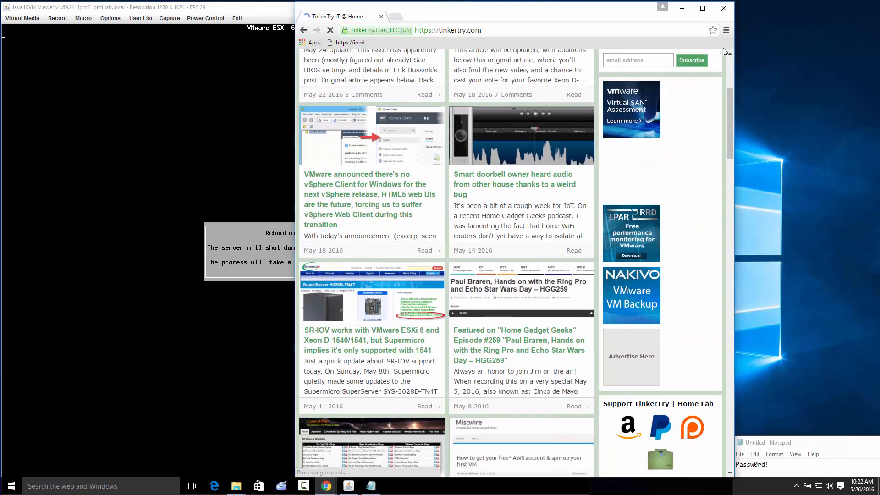
# Widen the browser window and read the TinkerTry'd Supermicro SuperServer Bundle order article
pyautogui.moveTo(734, 81); pyautogui.dragTo(879, 85)
pyautogui.click(795, 328)
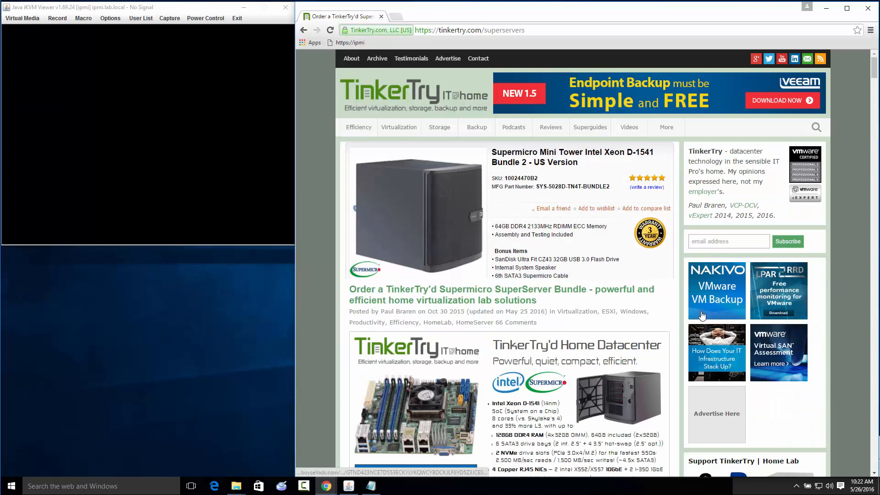
pyautogui.scroll(-6, 701, 315)
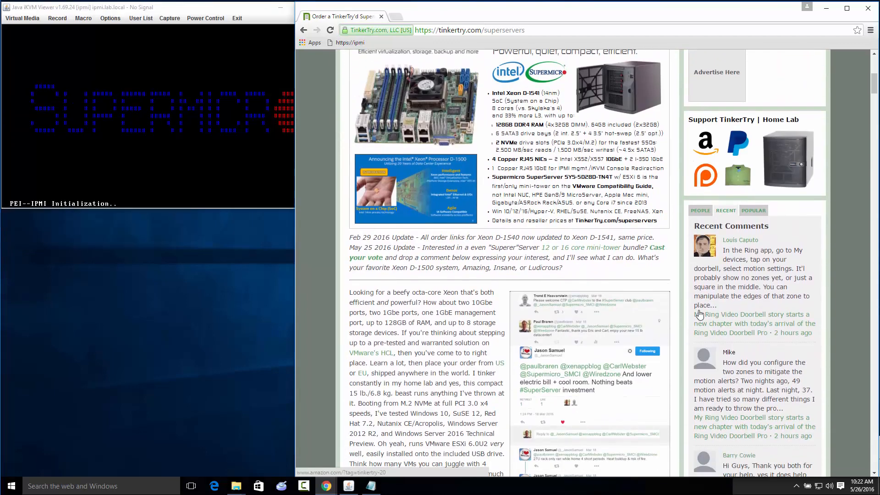
pyautogui.scroll(-1, 700, 315)
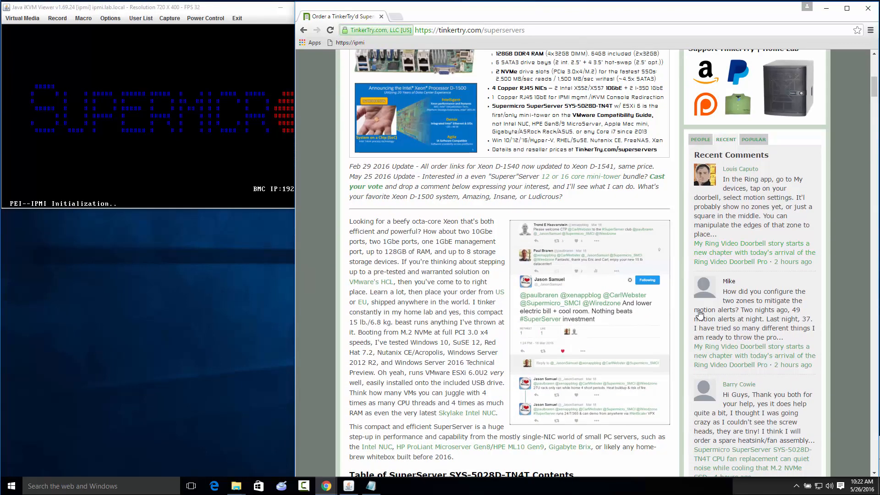
# Bring the console forward, pull the Notepad note into view and minimize it
pyautogui.click(236, 142)
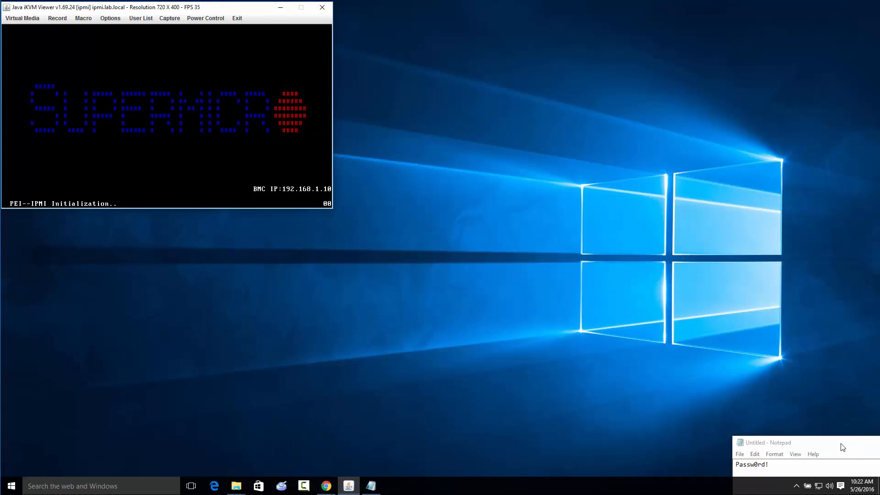
pyautogui.moveTo(842, 447); pyautogui.dragTo(675, 425)
pyautogui.moveTo(845, 424); pyautogui.dragTo(698, 427)
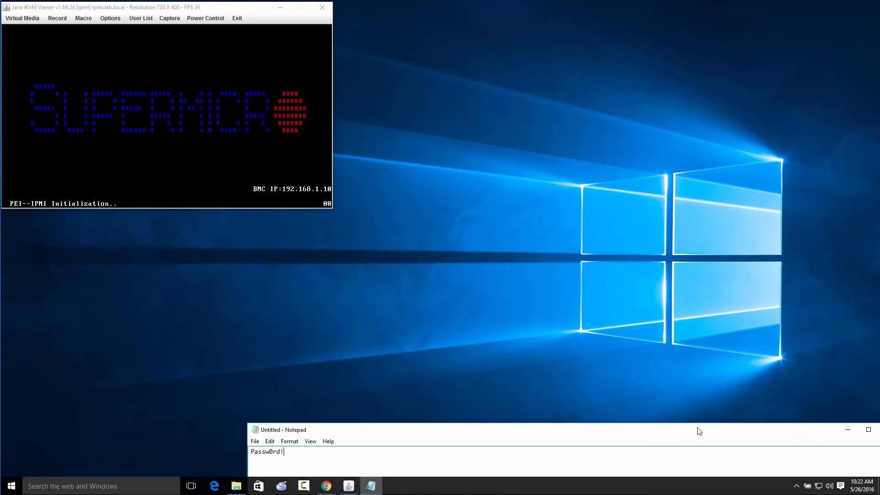
pyautogui.click(849, 430)
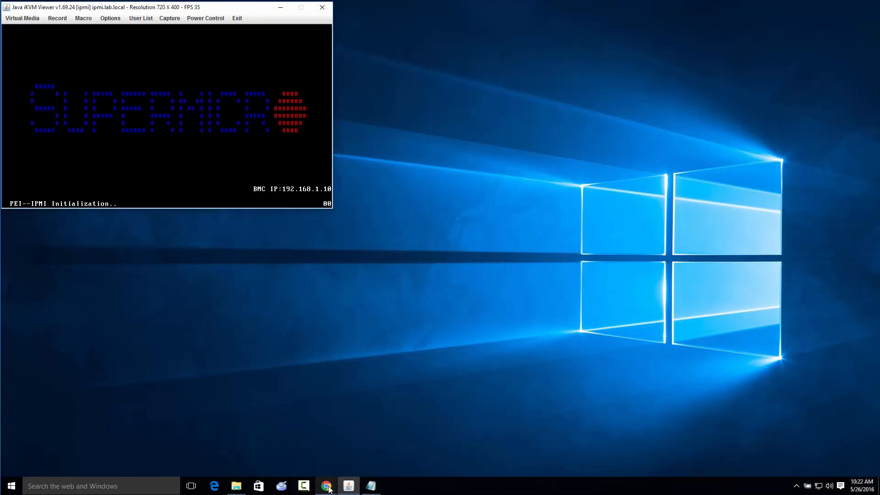
# Search the web in a new browser tab for "build your own vsphere datacenter 6.0"
pyautogui.click(355, 443)
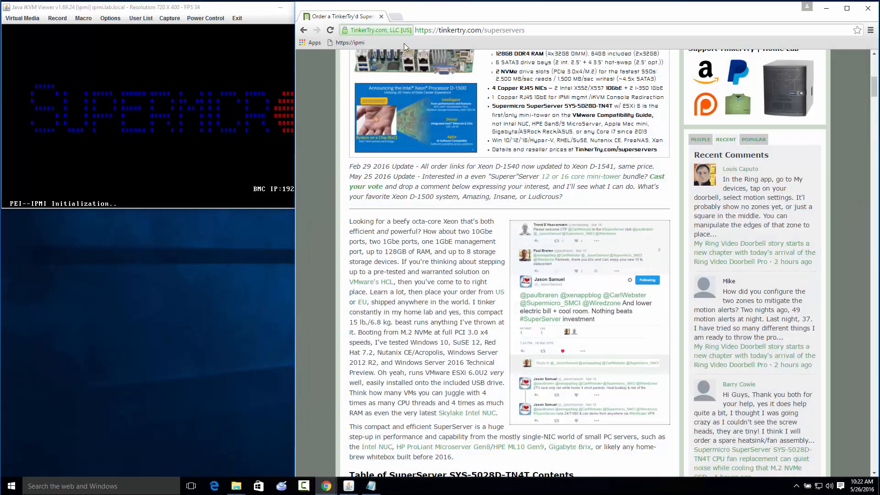
pyautogui.click(396, 17)
pyautogui.write('bu')
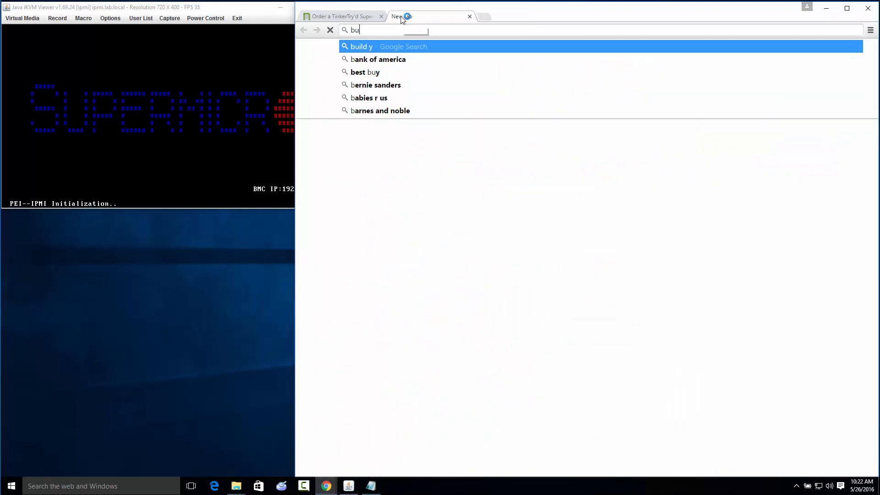
pyautogui.write('ild your own vsphere')
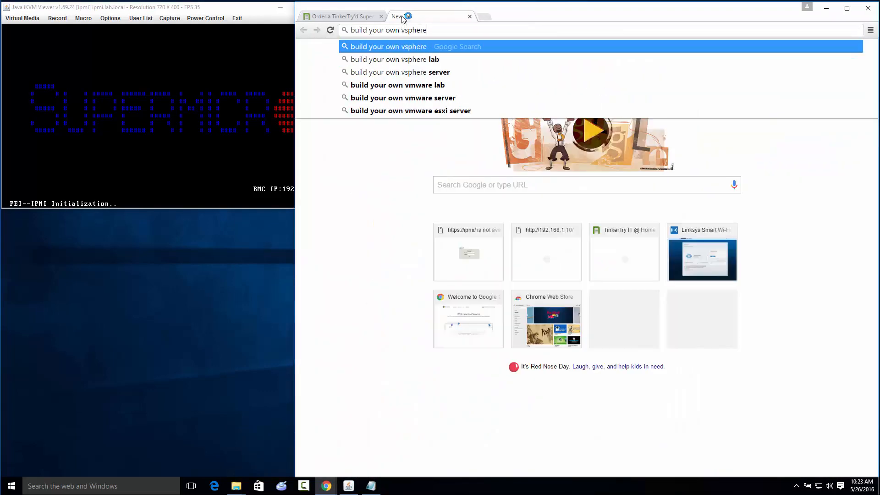
pyautogui.write(' datacen')
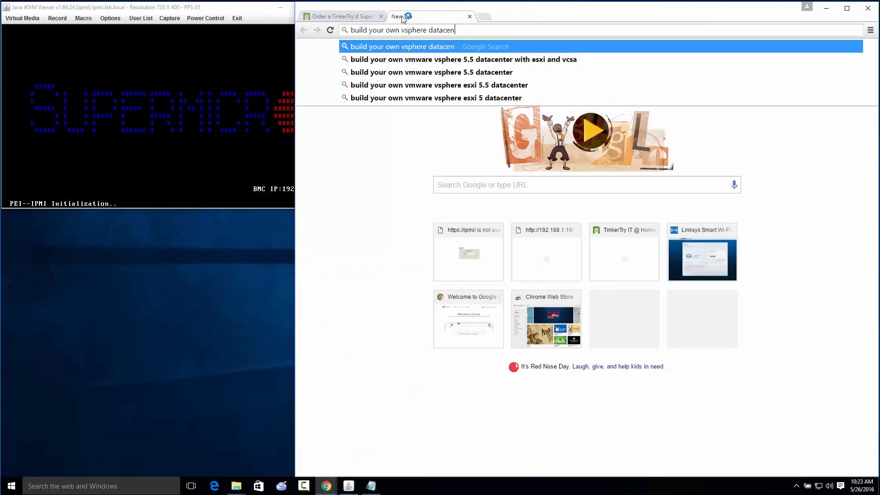
pyautogui.write('ter 6.0')
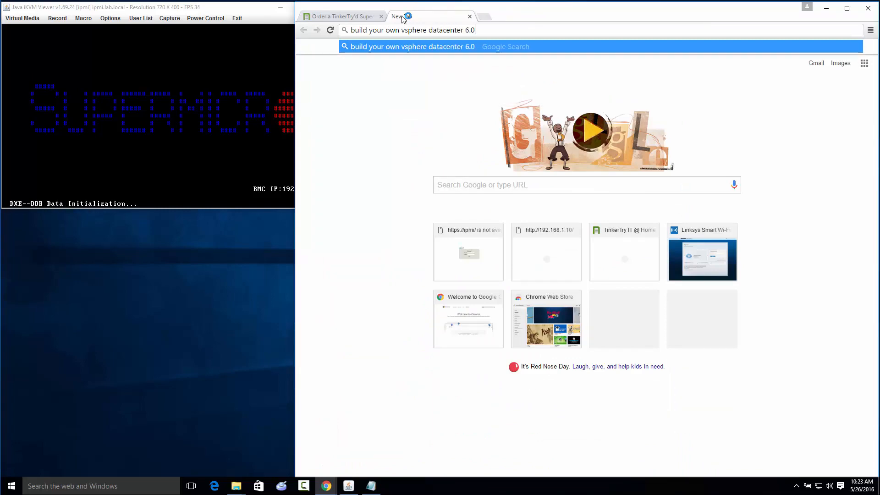
pyautogui.press('Return')
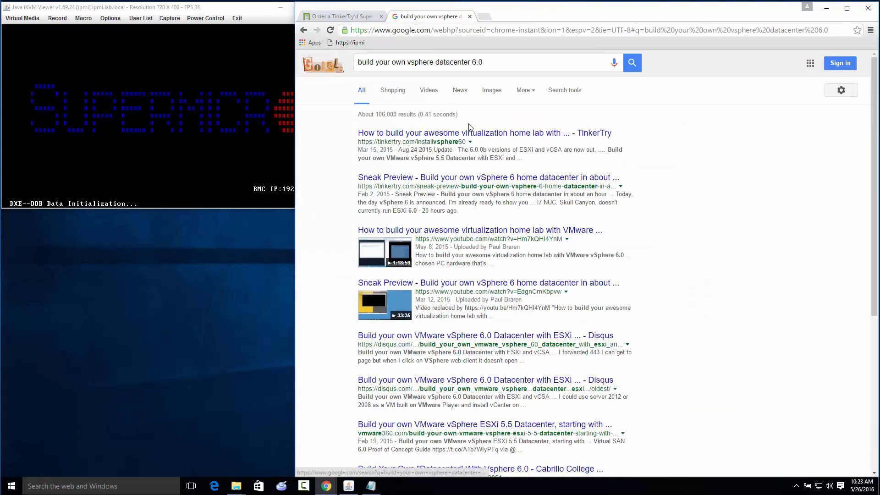
# Open TinkerTry's vSphere 6.0 home lab article from the search results and read its video chapter markers
pyautogui.click(458, 135)
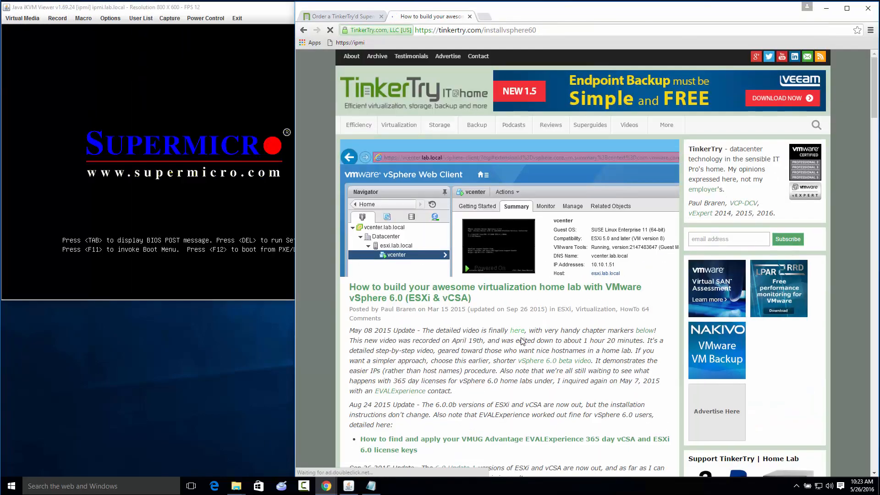
pyautogui.scroll(-10, 522, 340)
pyautogui.scroll(-10, 523, 341)
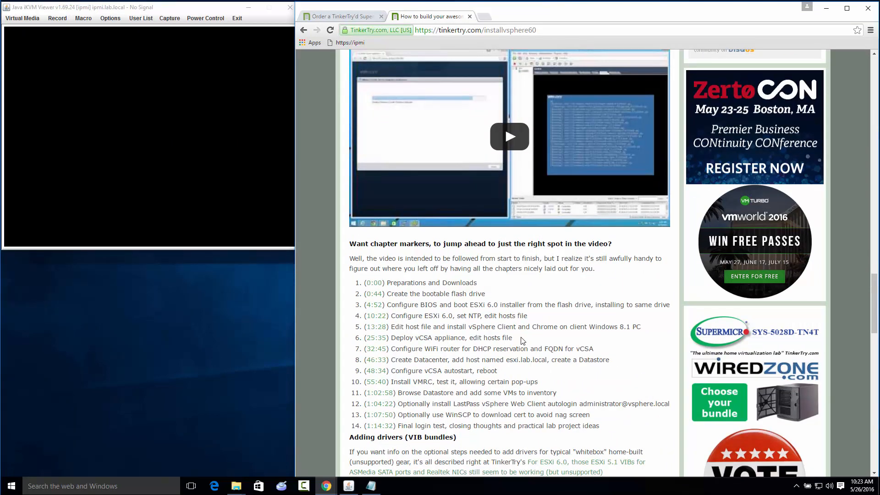
pyautogui.scroll(-1, 522, 341)
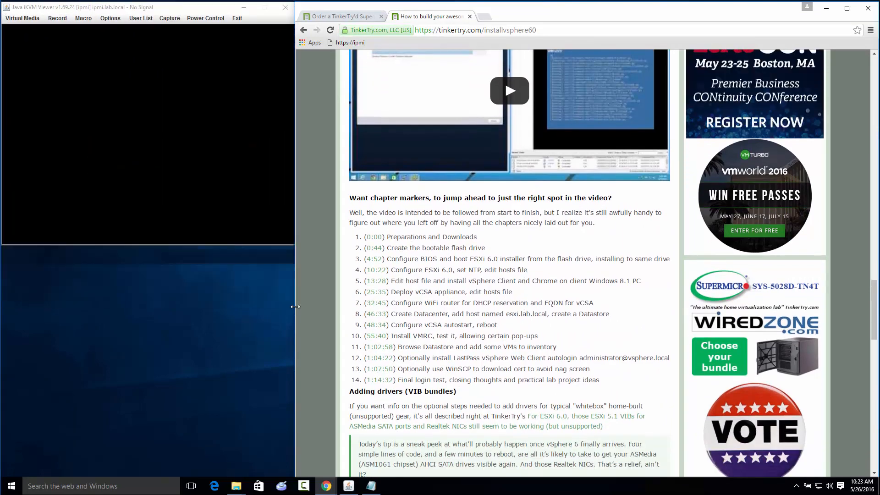
# Narrow the browser window, move it aside to uncover the remote console, and bring the console forward
pyautogui.moveTo(296, 307); pyautogui.dragTo(412, 310)
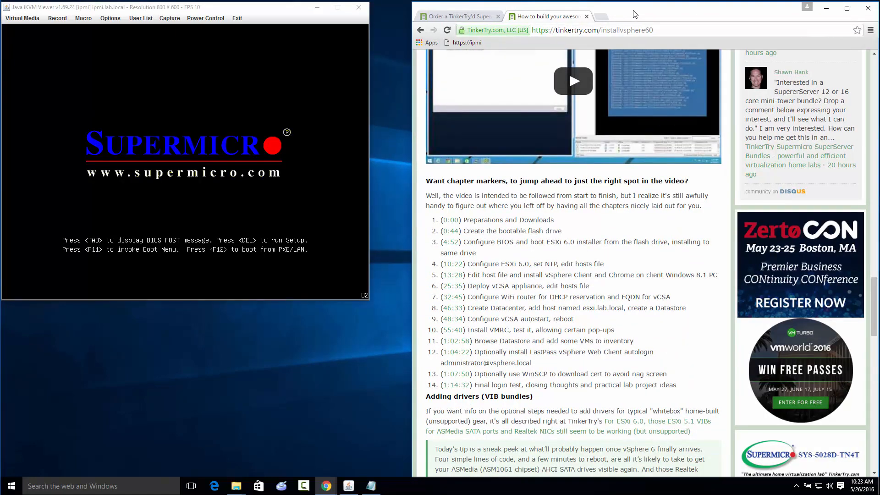
pyautogui.moveTo(635, 14); pyautogui.dragTo(778, 11)
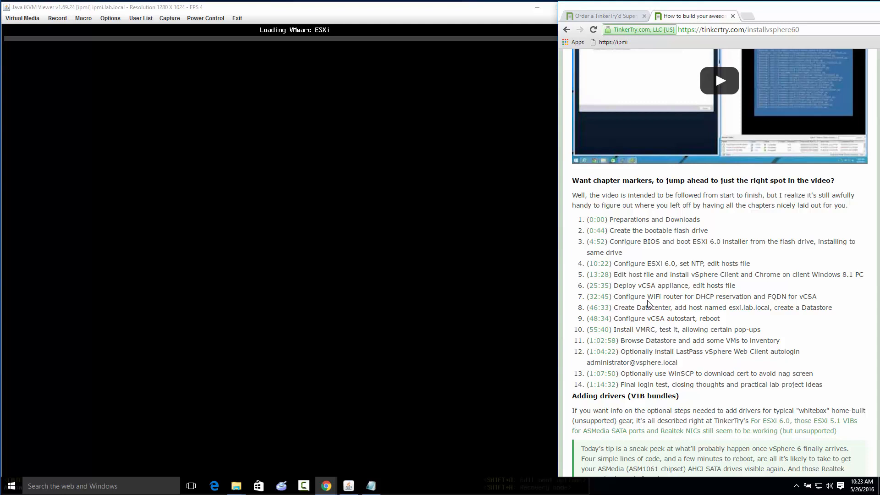
pyautogui.click(457, 166)
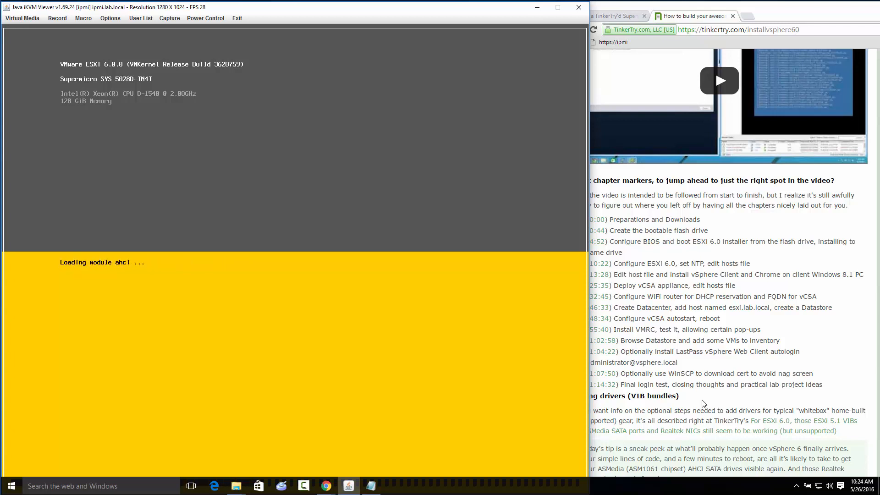
# Open the SuperServer article's "Cast your vote" survey in a separate tab and review its Xeon D-1500 options
pyautogui.click(750, 21)
pyautogui.click(603, 18)
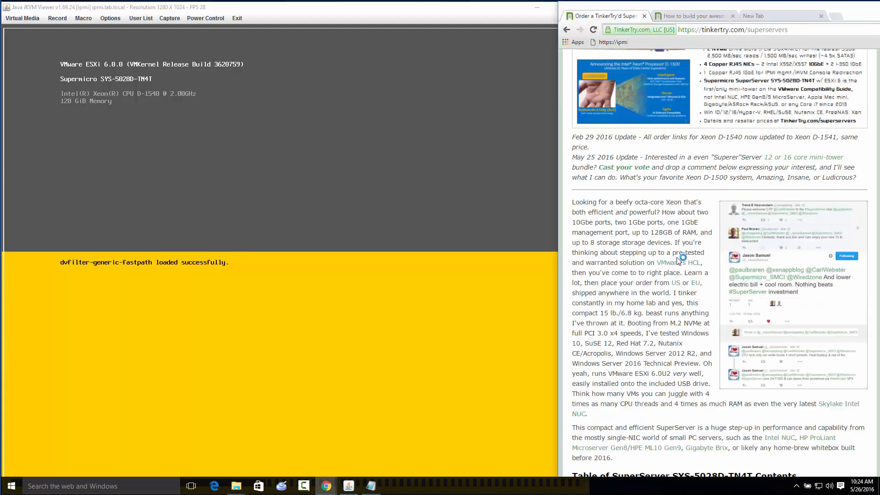
pyautogui.rightClick(630, 170)
pyautogui.click(653, 176)
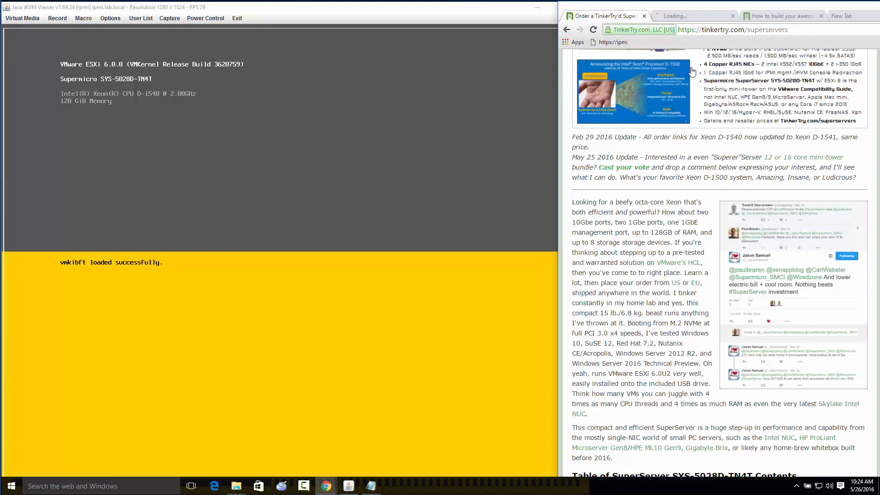
pyautogui.click(689, 18)
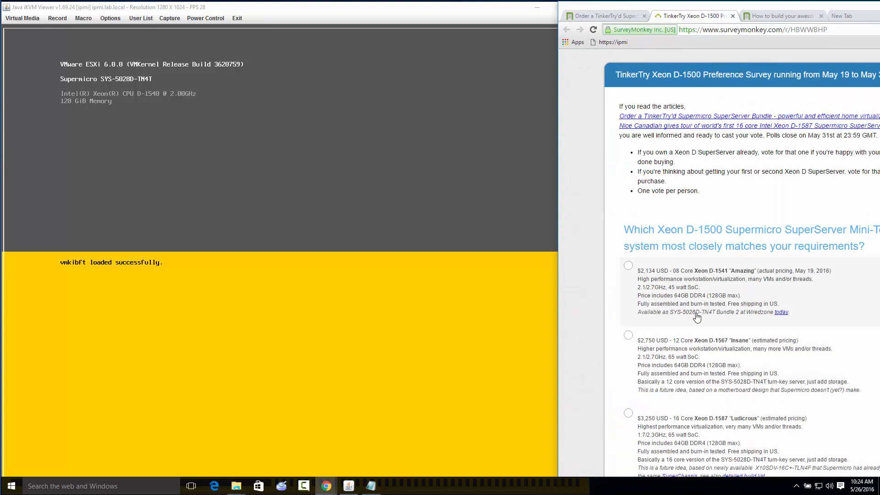
pyautogui.scroll(-3, 662, 225)
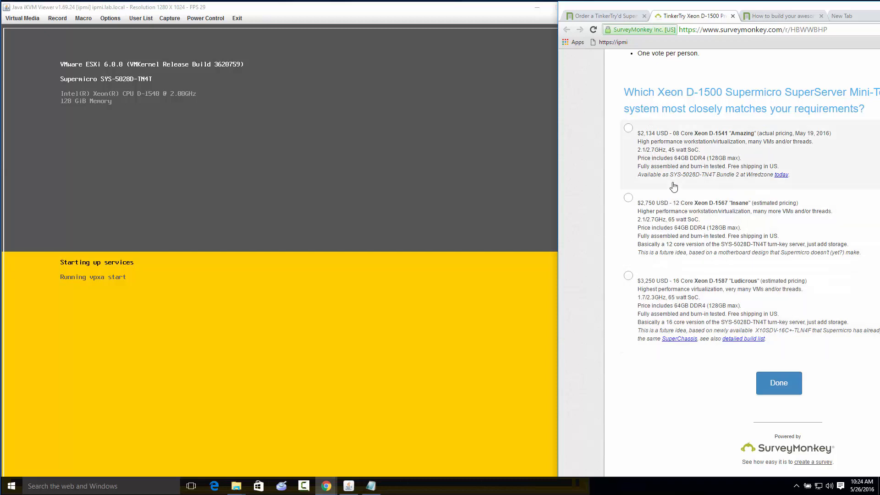
pyautogui.scroll(1, 674, 161)
pyautogui.scroll(3, 674, 161)
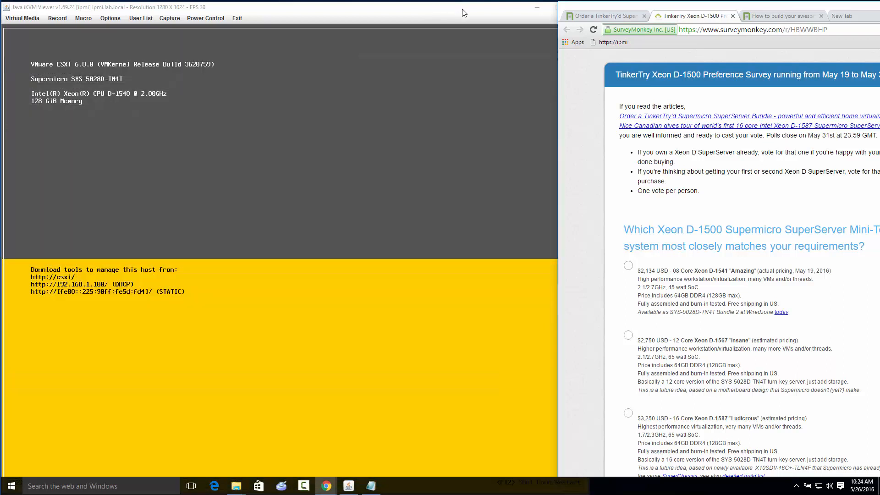
# Switch the browser to its empty tab, snap its window to half the screen, and bring the console forward
pyautogui.click(849, 18)
pyautogui.moveTo(725, 5); pyautogui.dragTo(878, 257)
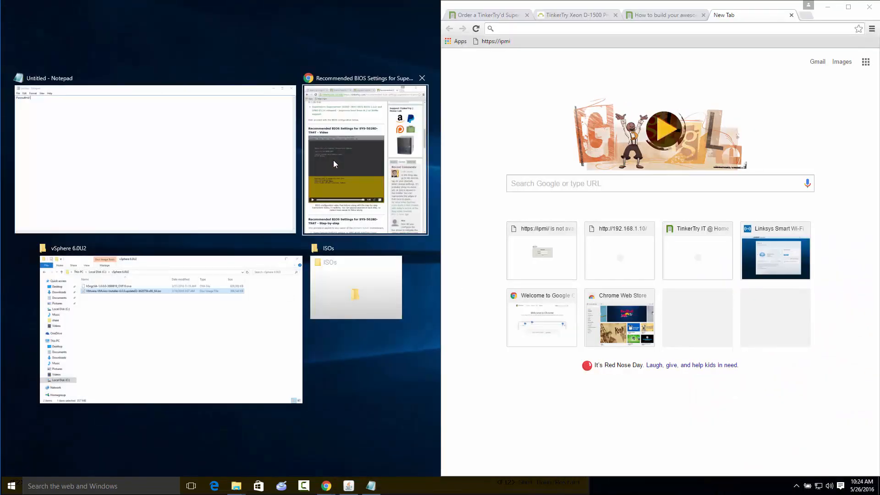
pyautogui.click(388, 36)
pyautogui.click(208, 227)
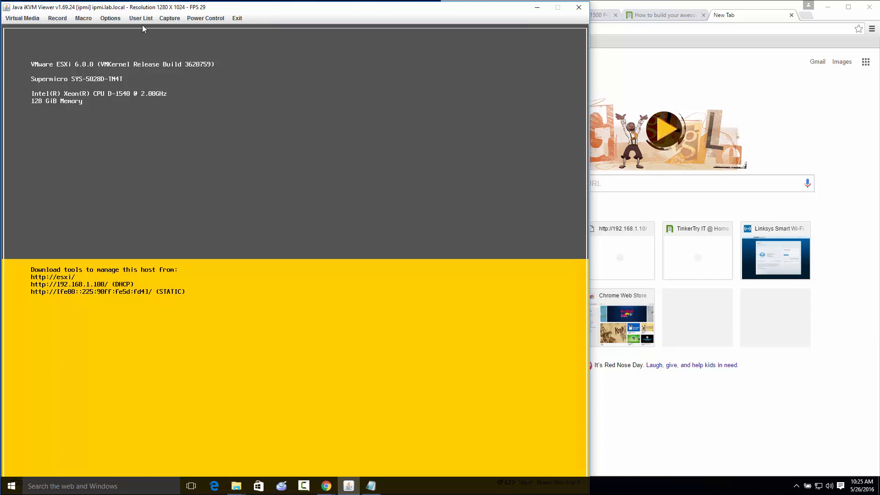
# Try to switch the iKVM console viewer to full-screen mode
pyautogui.click(198, 19)
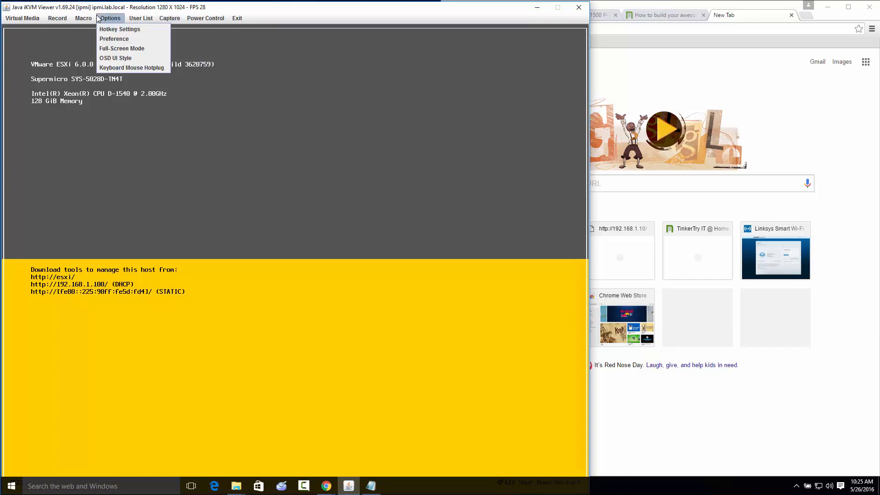
pyautogui.click(114, 48)
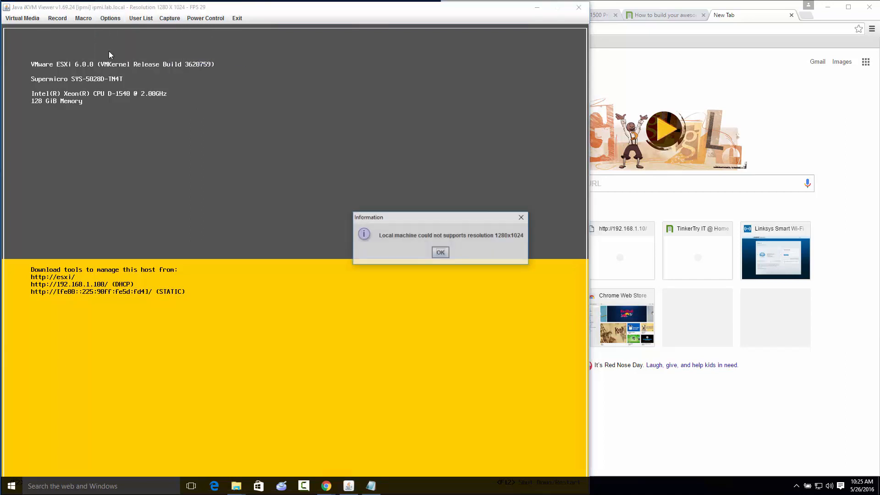
pyautogui.click(441, 253)
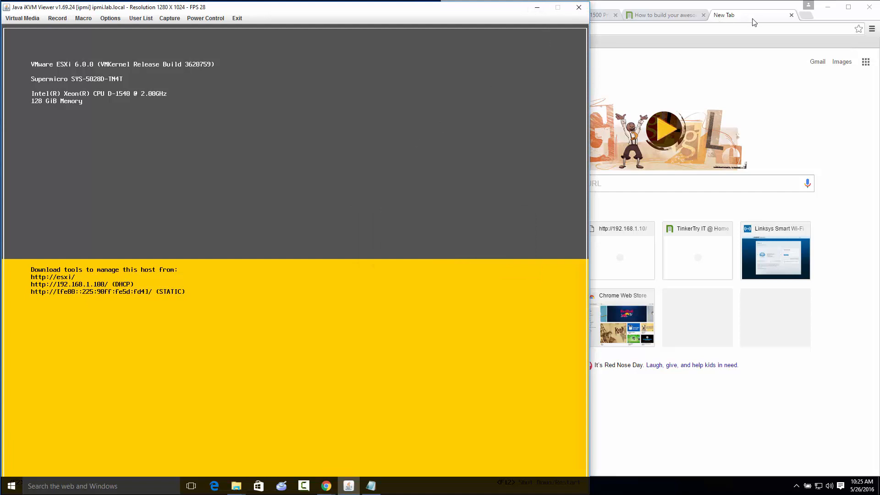
# Start a command prompt as administrator and change to the drivers\etc directory
pyautogui.click(652, 30)
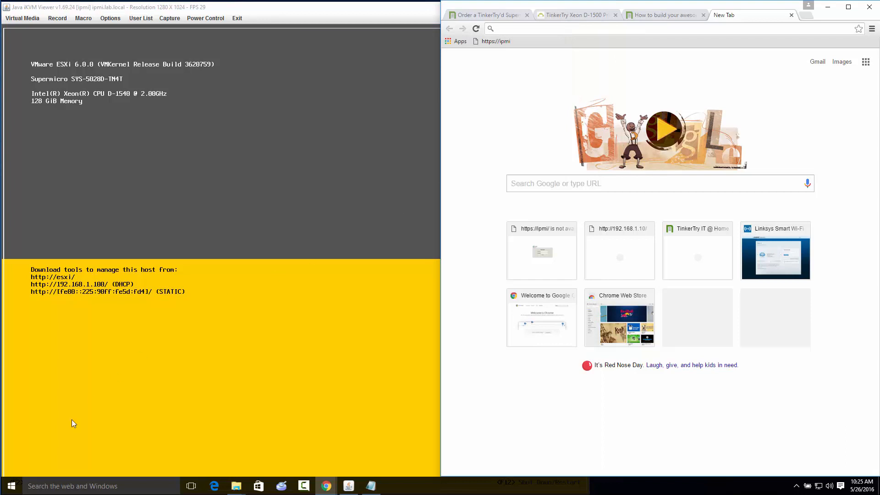
pyautogui.rightClick(12, 483)
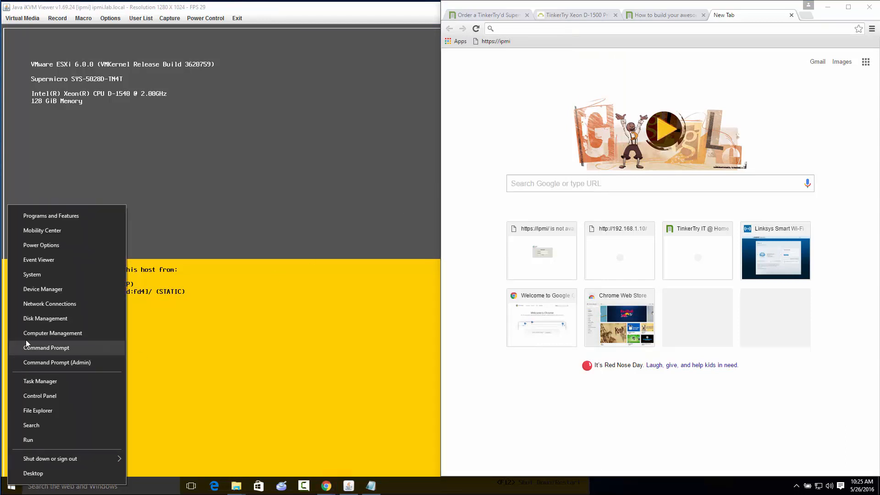
pyautogui.click(40, 364)
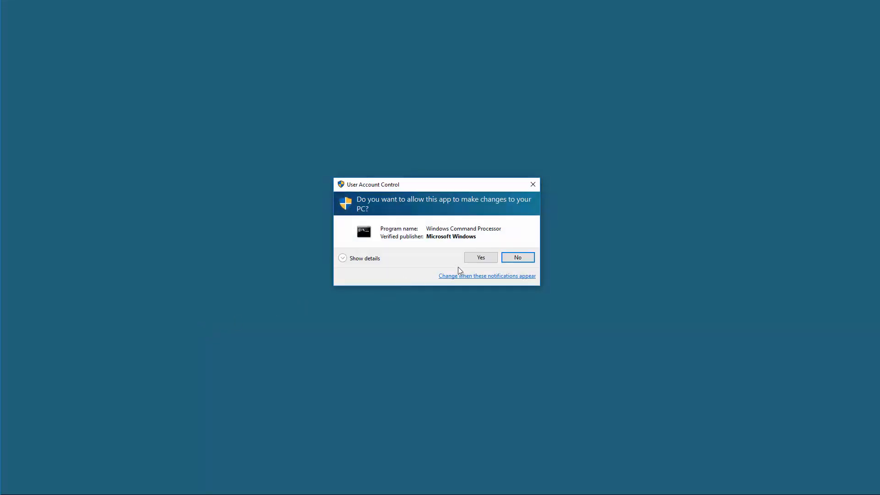
pyautogui.click(483, 260)
pyautogui.write('c')
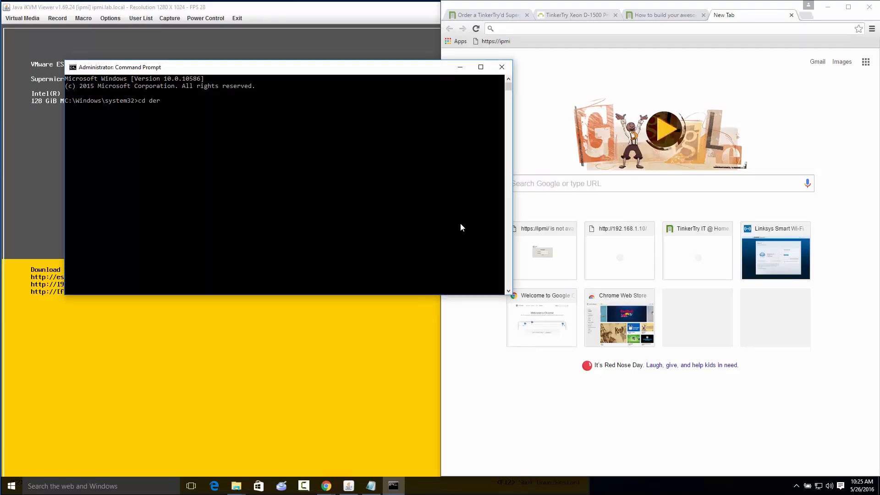
pyautogui.write('d driver')
pyautogui.write('s\\etc')
pyautogui.press('Return')
pyautogui.write('notepad hosts')
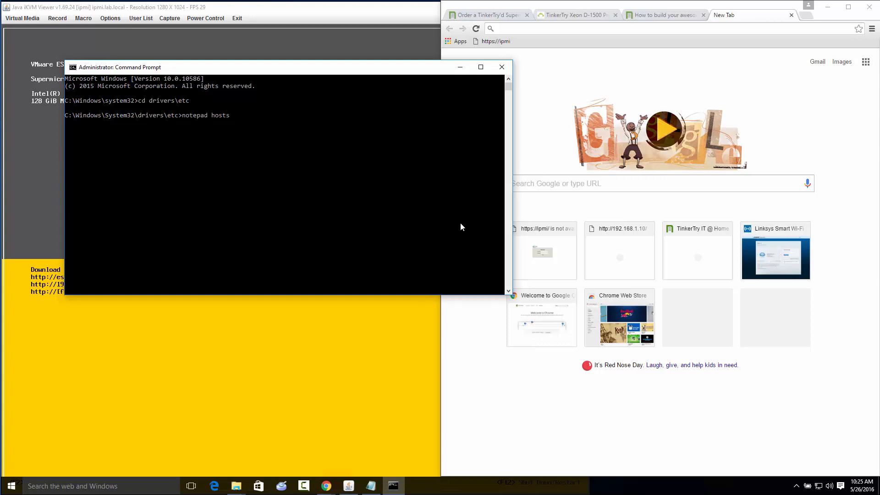
pyautogui.press('Escape')
# Back up the hosts file by copying it to hosts.orig
pyautogui.write('copy hosts hosts.orig')
pyautogui.press('Return')
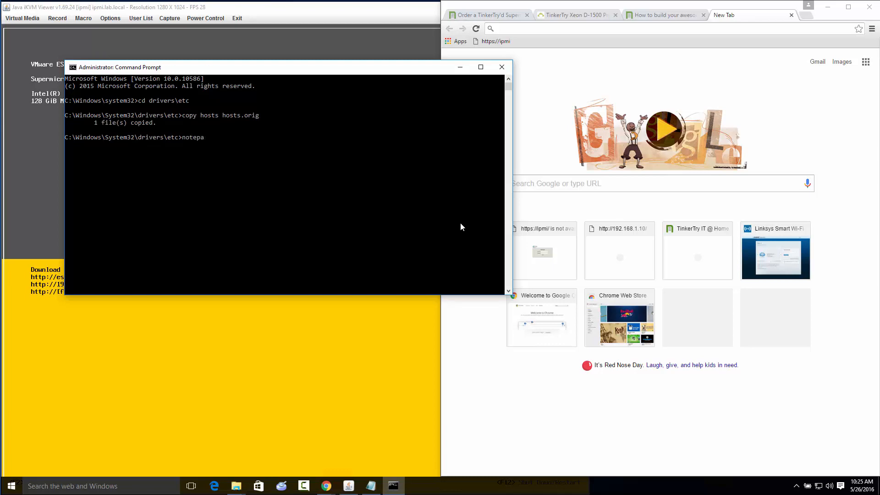
# Open the hosts file in Notepad and add an entry mapping 192.168.1.100 to esxi.lab.local and esxi
pyautogui.write('notepad hosts')
pyautogui.press('Return')
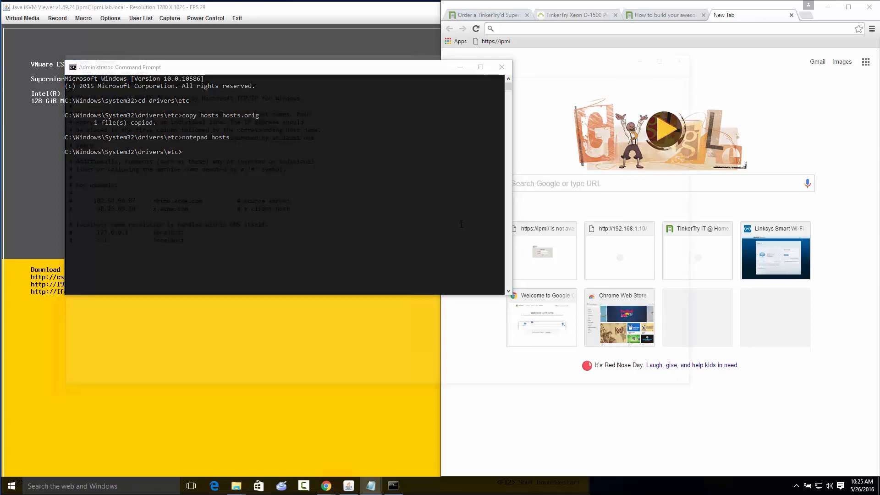
pyautogui.write('192.168.1.100   esx')
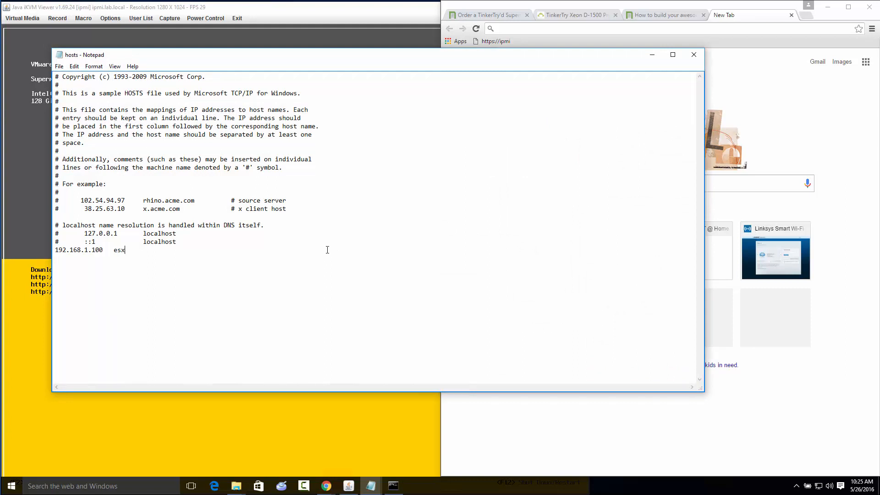
pyautogui.write('i.lab.local  esxi')
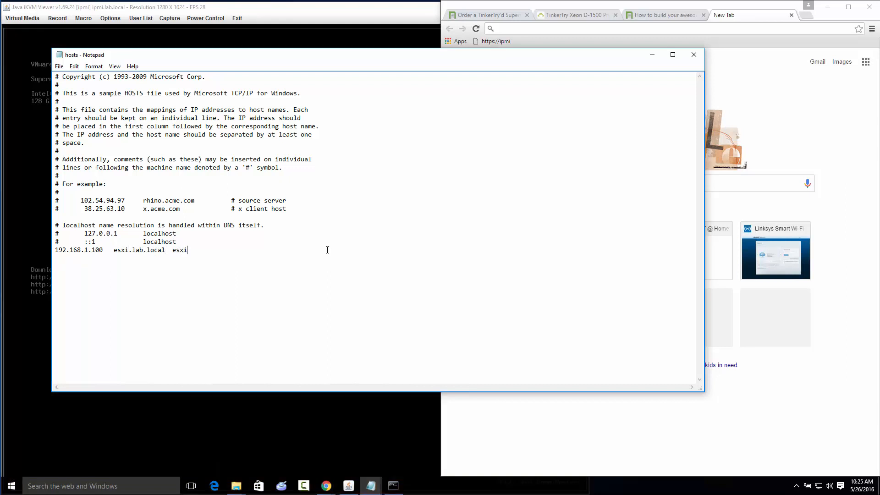
# Close the hosts file with its changes saved and minimize the command prompt
pyautogui.click(693, 55)
pyautogui.click(407, 243)
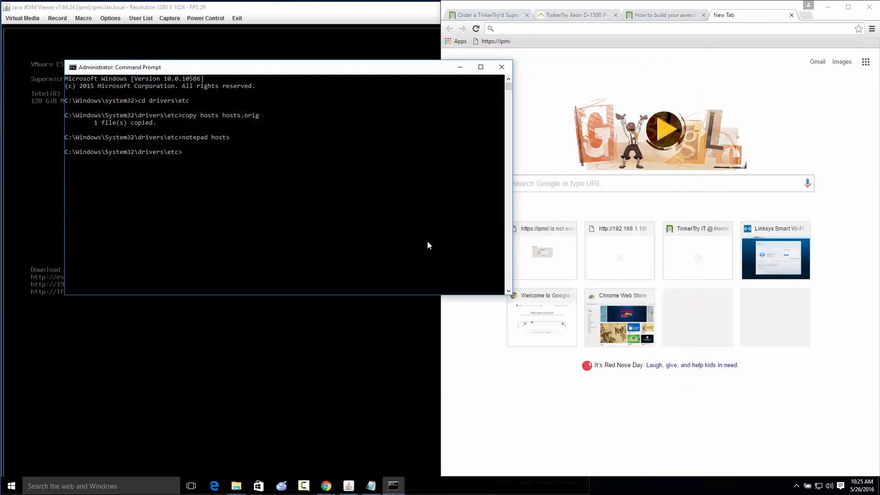
pyautogui.click(460, 67)
# Try to open the host's web page by entering only esxi as the address
pyautogui.click(511, 29)
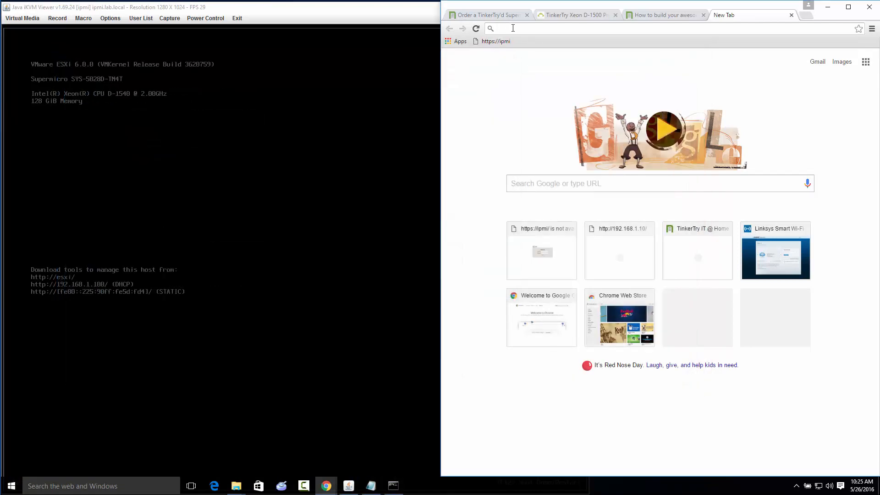
pyautogui.write('esxi')
pyautogui.press('Return')
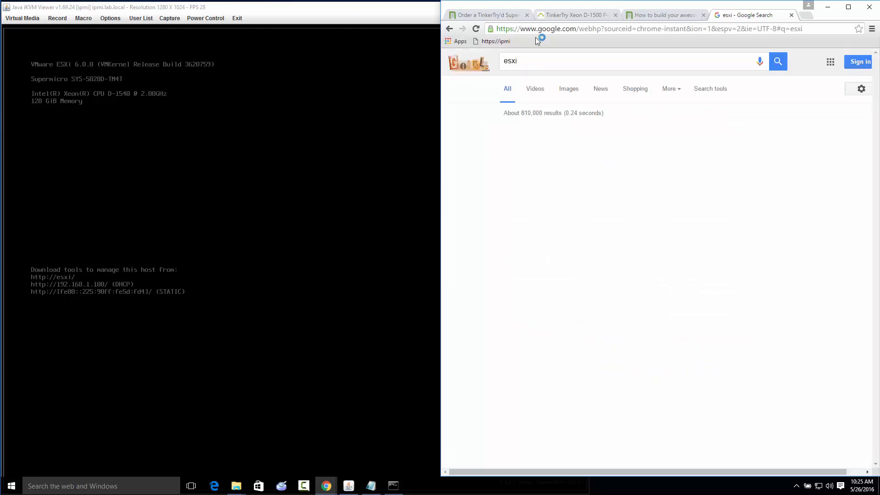
pyautogui.click(519, 28)
pyautogui.click(518, 29)
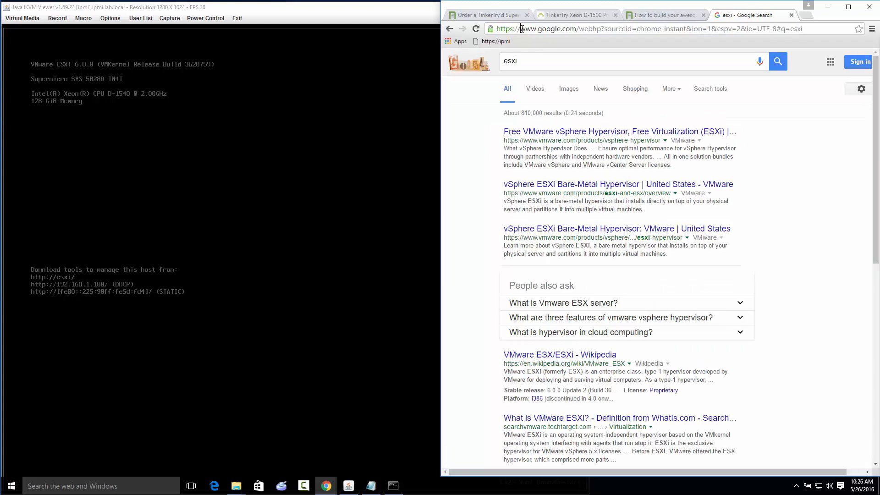
pyautogui.hotkey('shift', 'End')
pyautogui.press('BackSpace')
pyautogui.write('esxi')
pyautogui.press('Return')
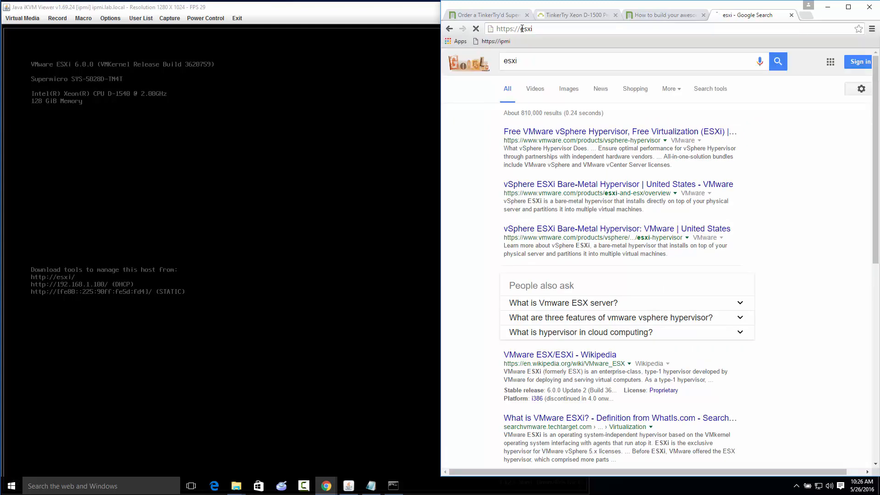
pyautogui.moveTo(491, 29); pyautogui.dragTo(527, 45)
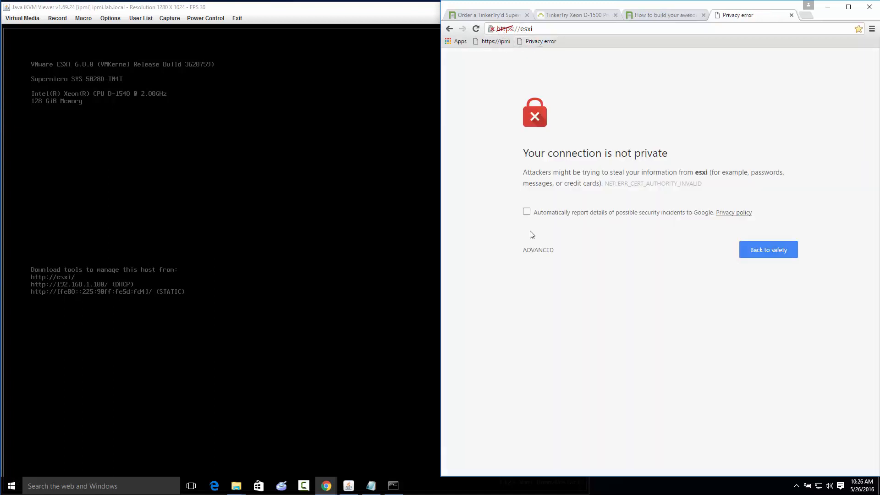
pyautogui.click(543, 251)
pyautogui.click(546, 327)
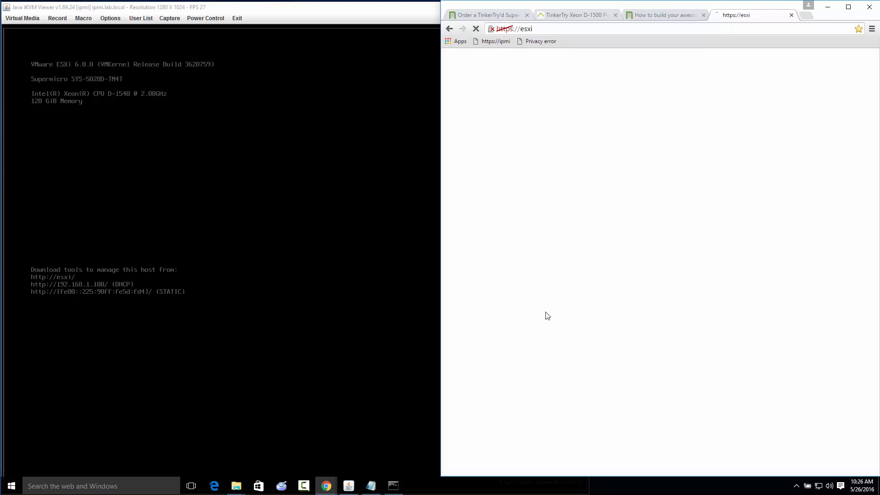
# Replace the Privacy error bookmark with a bookmark to the ESXi welcome page named esxi
pyautogui.rightClick(533, 42)
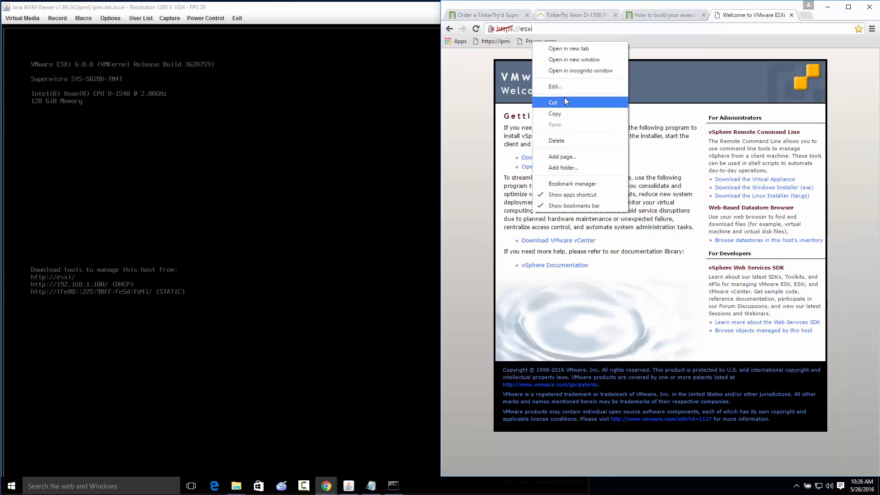
pyautogui.click(557, 141)
pyautogui.moveTo(494, 30); pyautogui.dragTo(550, 43)
pyautogui.rightClick(551, 43)
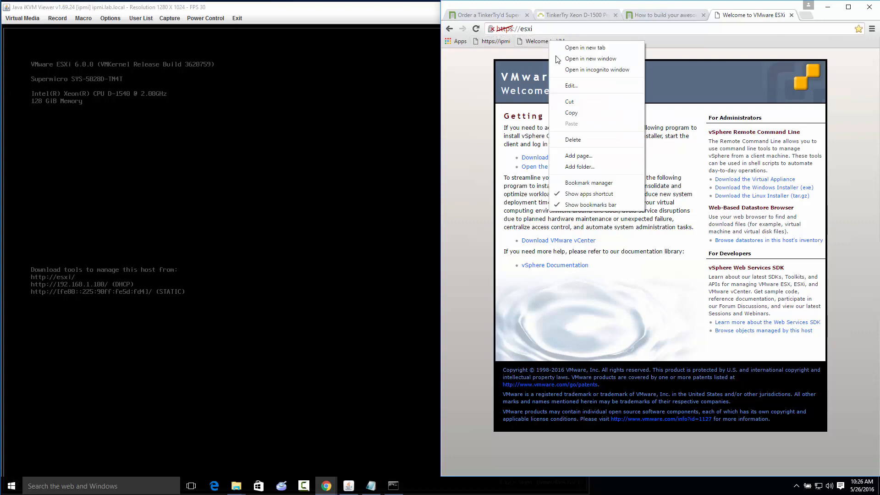
pyautogui.click(612, 86)
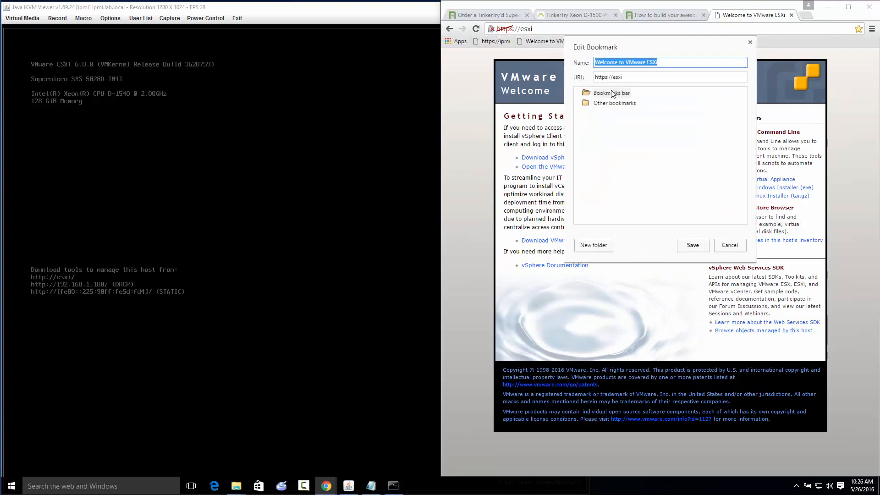
pyautogui.write('ES')
pyautogui.press('BackSpace')
pyautogui.press('BackSpace')
pyautogui.write('esxi')
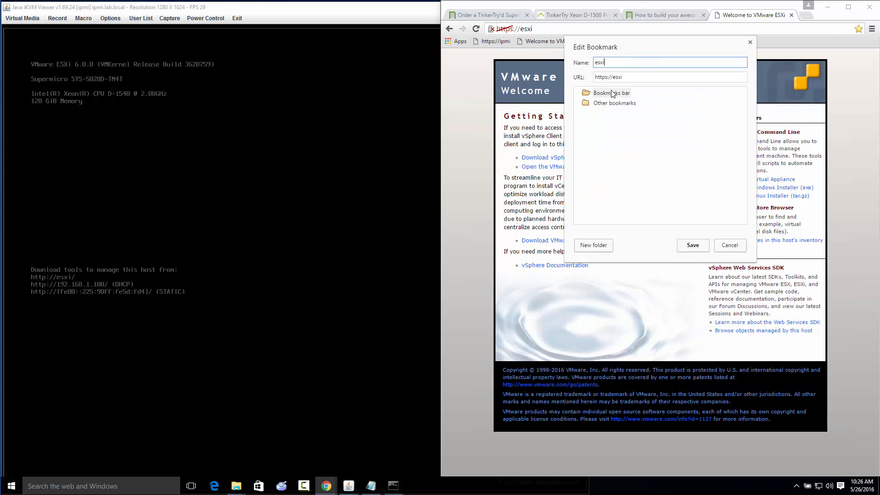
pyautogui.press('Return')
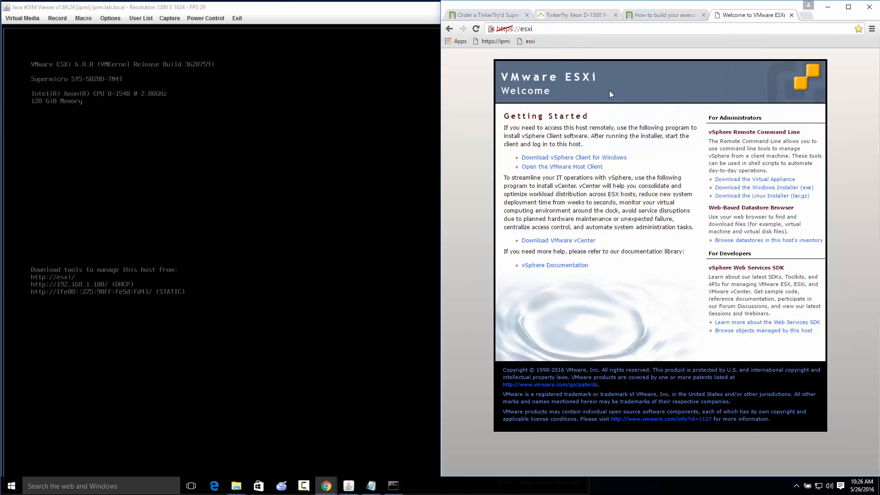
# Open the VMware Host Client from the ESXi welcome page and add its login page to the bookmarks
pyautogui.click(530, 41)
pyautogui.click(558, 167)
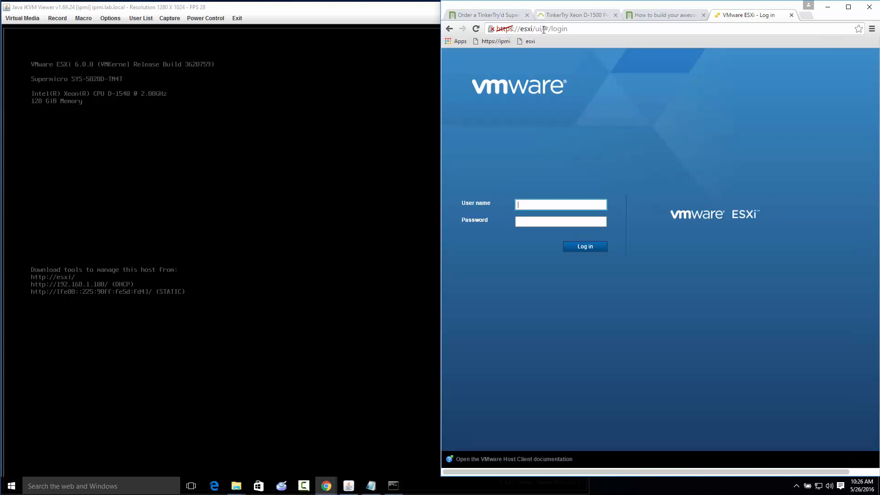
pyautogui.moveTo(491, 29); pyautogui.dragTo(549, 43)
pyautogui.rightClick(565, 44)
pyautogui.click(582, 86)
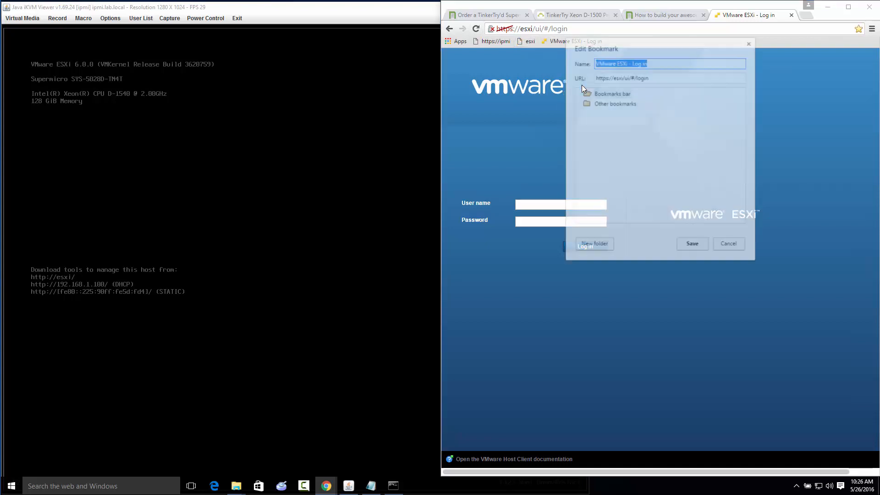
pyautogui.click(632, 77)
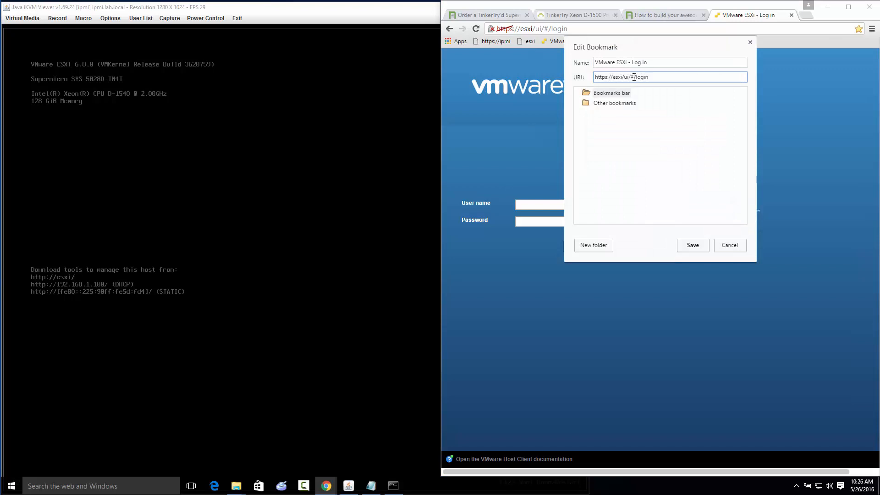
pyautogui.moveTo(634, 77); pyautogui.dragTo(712, 87)
pyautogui.press('BackSpace')
pyautogui.press('BackSpace')
pyautogui.moveTo(628, 66); pyautogui.dragTo(719, 80)
pyautogui.press('BackSpace')
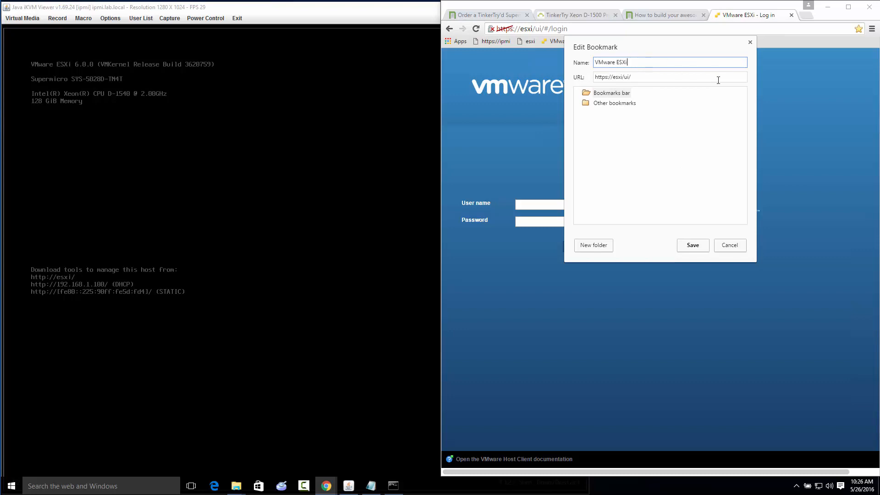
pyautogui.click(697, 245)
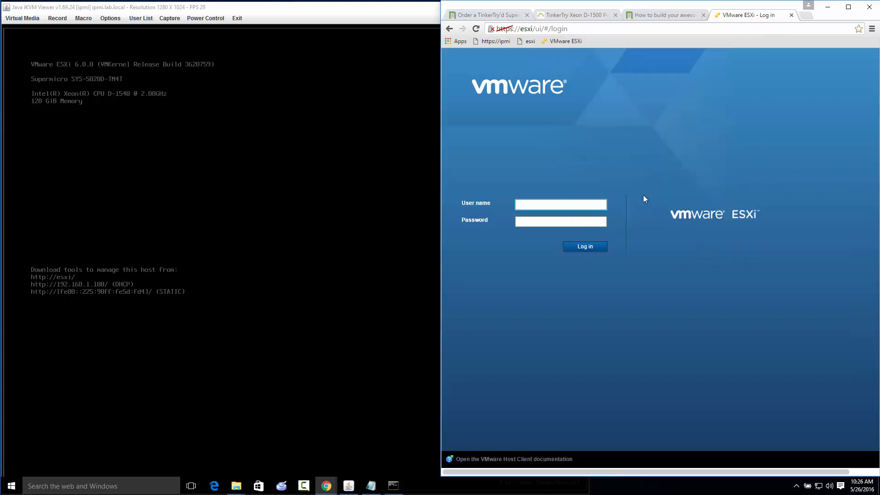
# Log in to the host client as root with the account password and accept the CEIP dialog with joining enabled
pyautogui.click(541, 205)
pyautogui.write('root')
pyautogui.press('Tab')
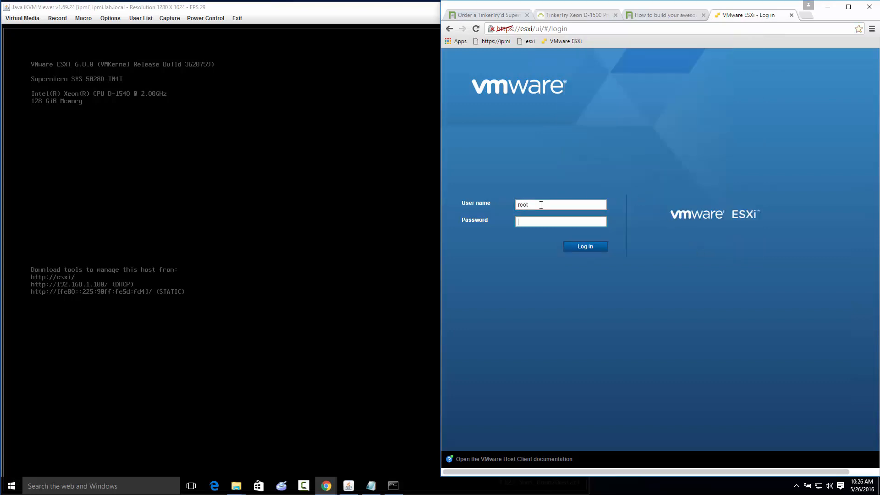
pyautogui.press('Return')
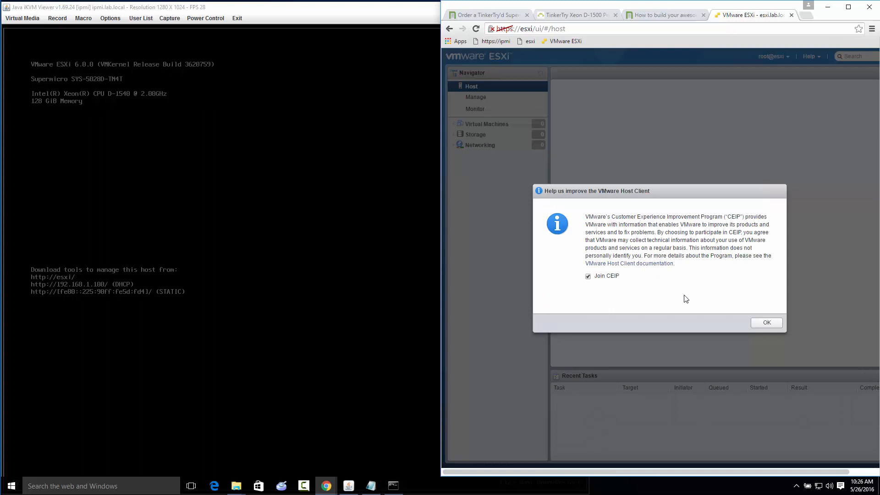
pyautogui.click(767, 323)
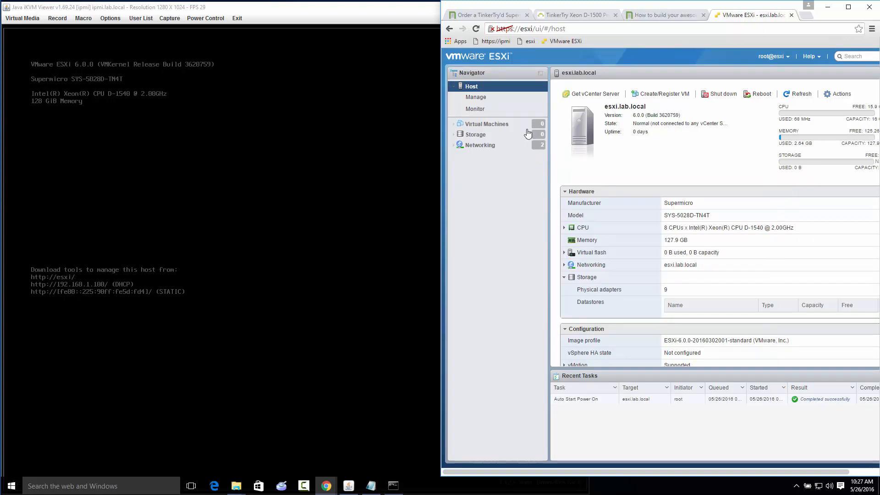
# Move the host client tab into its own full-size window and examine the host's CPU and storage hardware details
pyautogui.moveTo(747, 18); pyautogui.dragTo(415, 151)
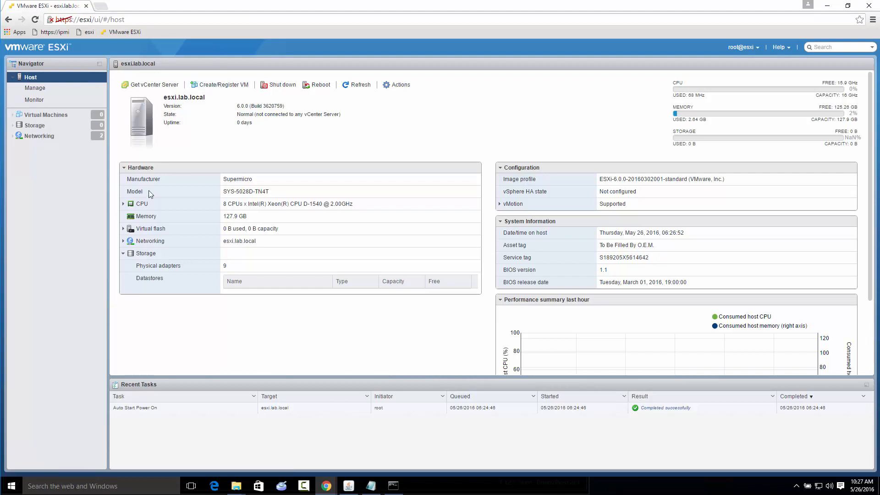
pyautogui.click(123, 204)
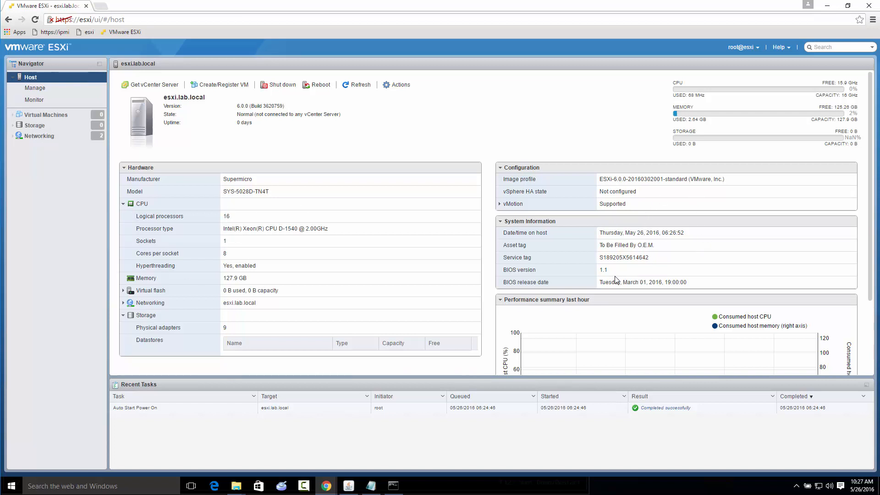
pyautogui.click(123, 315)
pyautogui.click(123, 316)
pyautogui.click(124, 315)
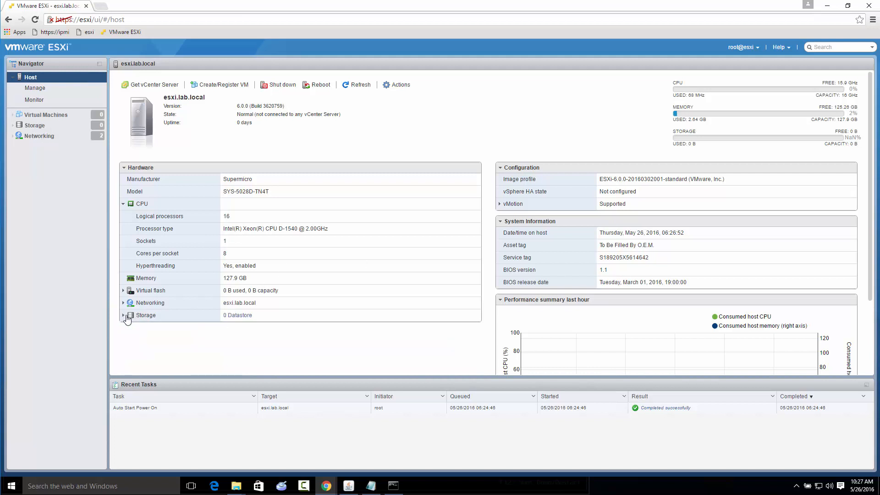
# Start a new VMFS datastore named Samsung850EVO_2TB on the local Samsung SSD 850 ATA disk
pyautogui.click(235, 317)
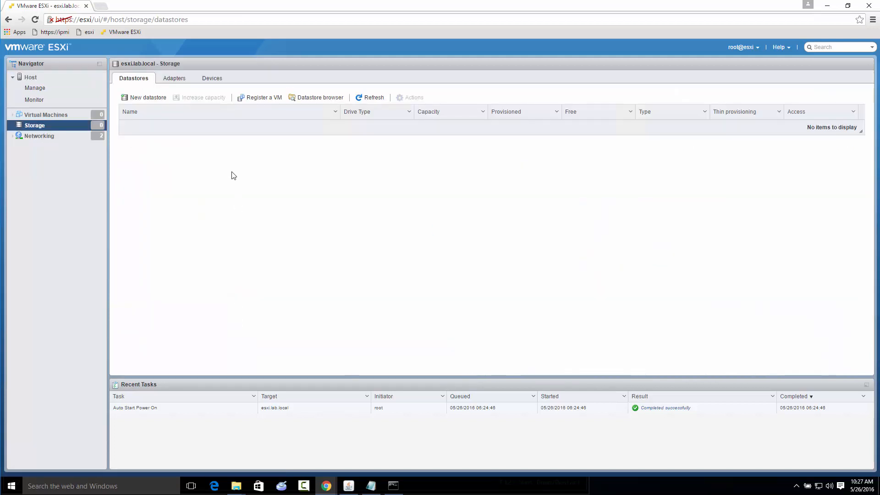
pyautogui.click(152, 97)
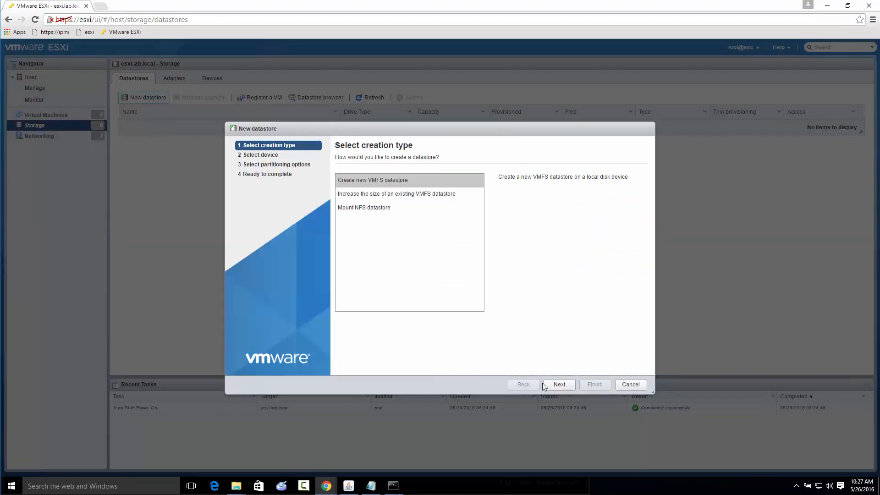
pyautogui.click(558, 385)
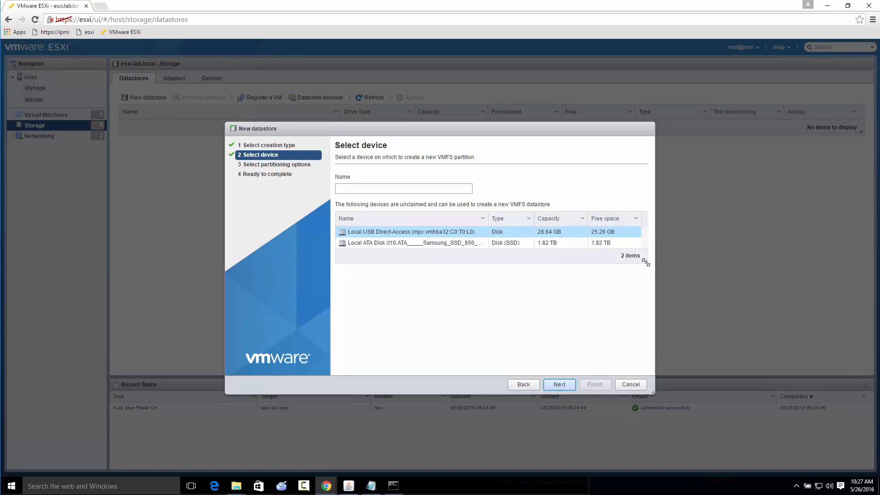
pyautogui.moveTo(646, 262); pyautogui.dragTo(796, 313)
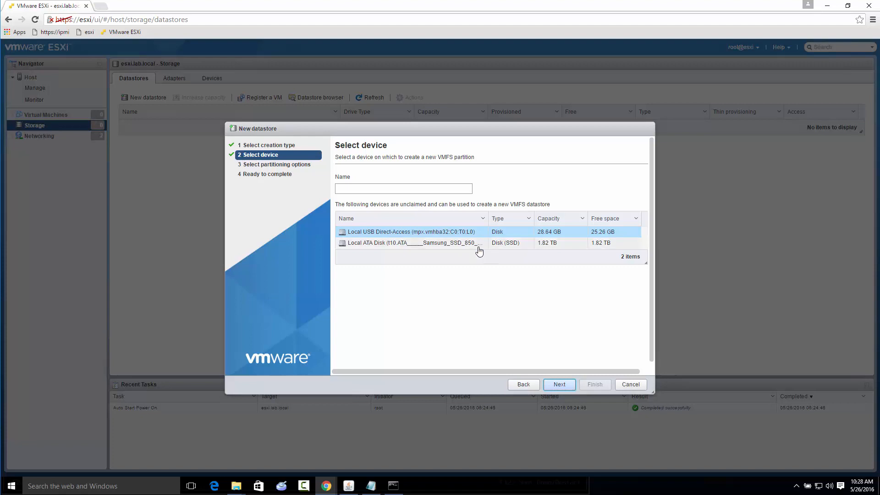
pyautogui.click(456, 247)
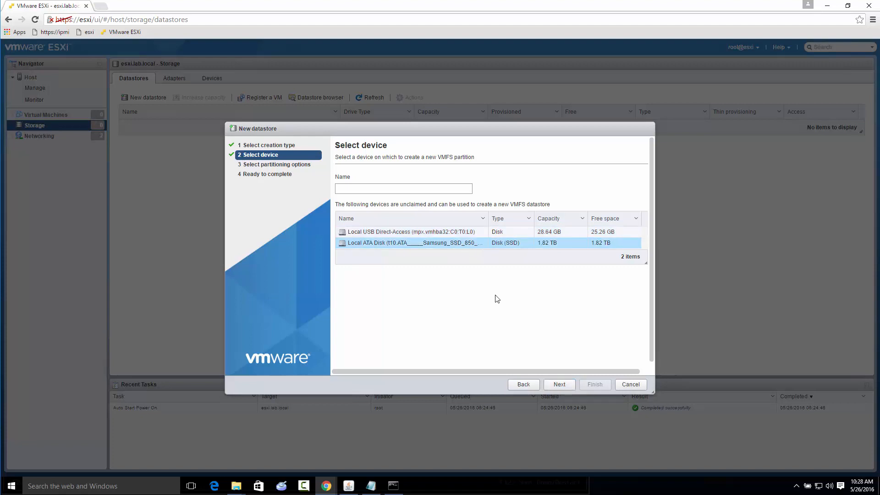
pyautogui.click(374, 193)
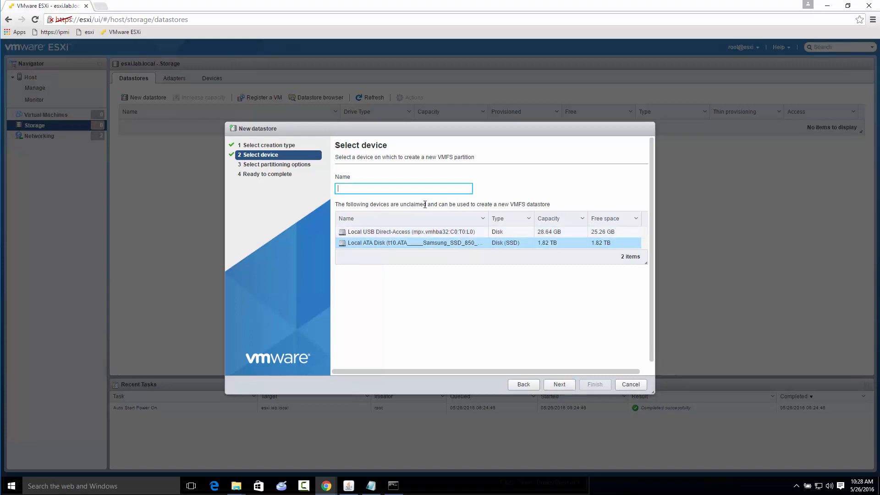
pyautogui.write('Samsung850EVO')
pyautogui.write('_2TB')
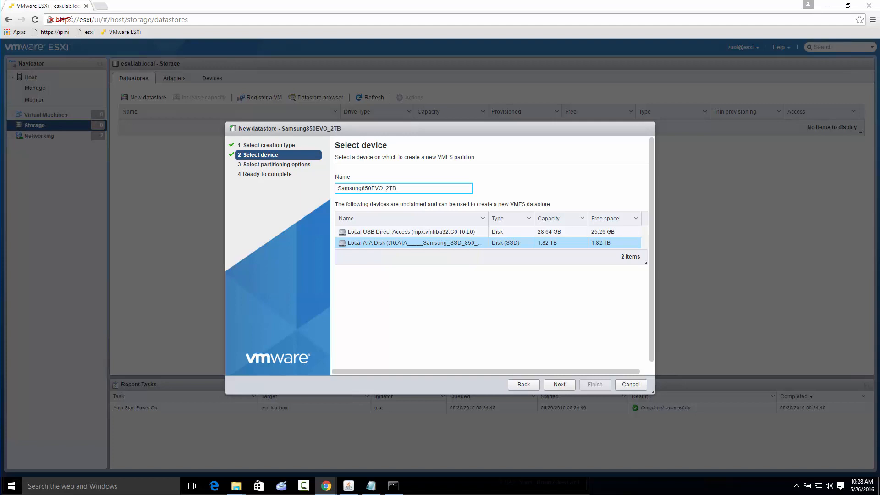
pyautogui.click(560, 388)
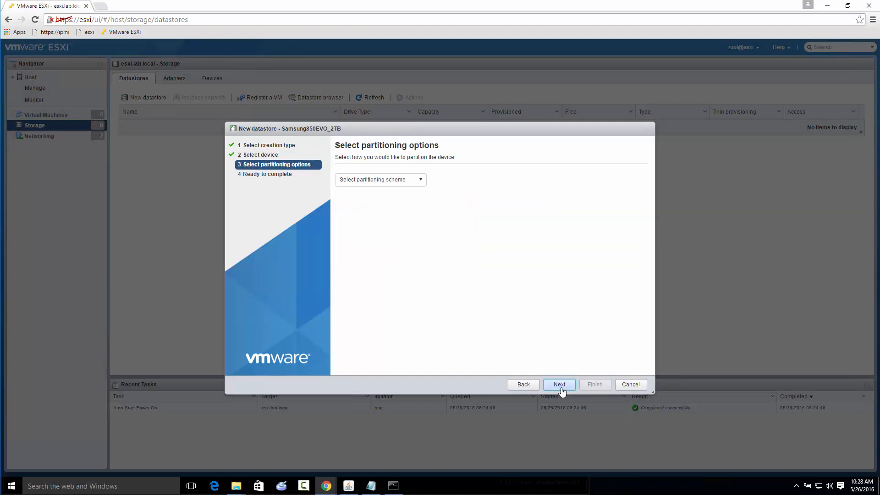
# Set the new datastore's partitioning scheme to Custom
pyautogui.click(423, 180)
pyautogui.click(422, 180)
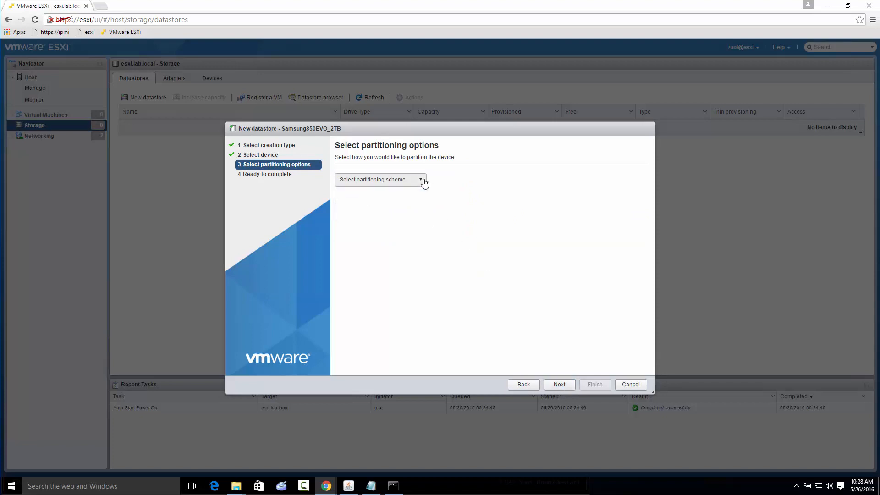
pyautogui.click(560, 385)
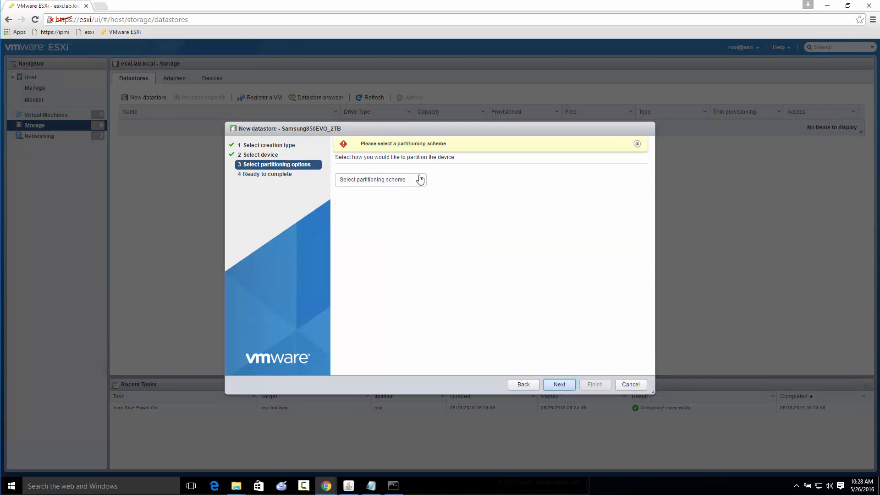
pyautogui.click(411, 184)
pyautogui.click(385, 215)
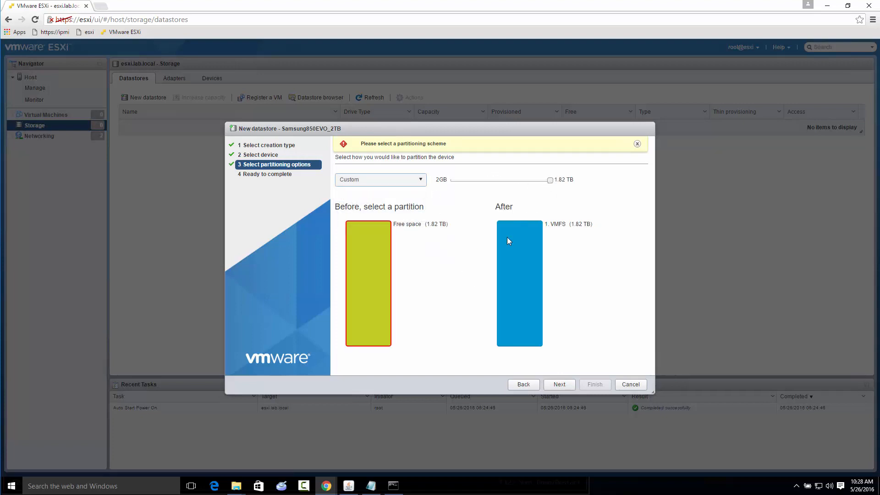
# Open Calculator and compute 90 percent of the disk's capacity as 1.82*.9
pyautogui.press('super')
pyautogui.write('calc')
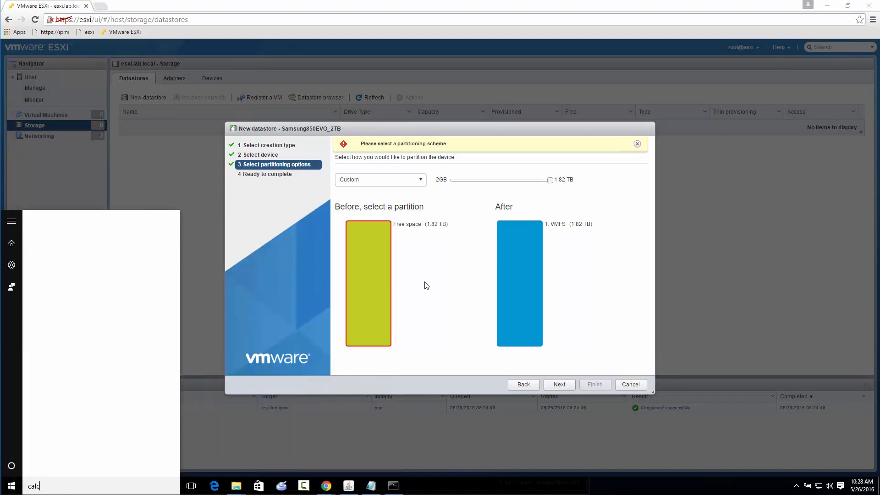
pyautogui.press('Return')
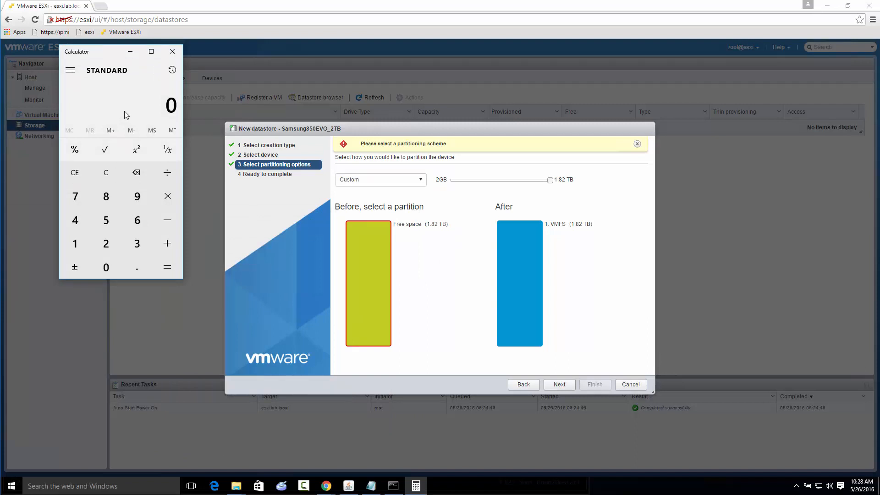
pyautogui.write('1.82*.9')
pyautogui.press('Return')
# Reduce the VMFS partition to about 1.59 TB, leaving the rest as free space, and finish creating the datastore
pyautogui.moveTo(551, 185); pyautogui.dragTo(539, 184)
pyautogui.hotkey('alt', 'Tab')
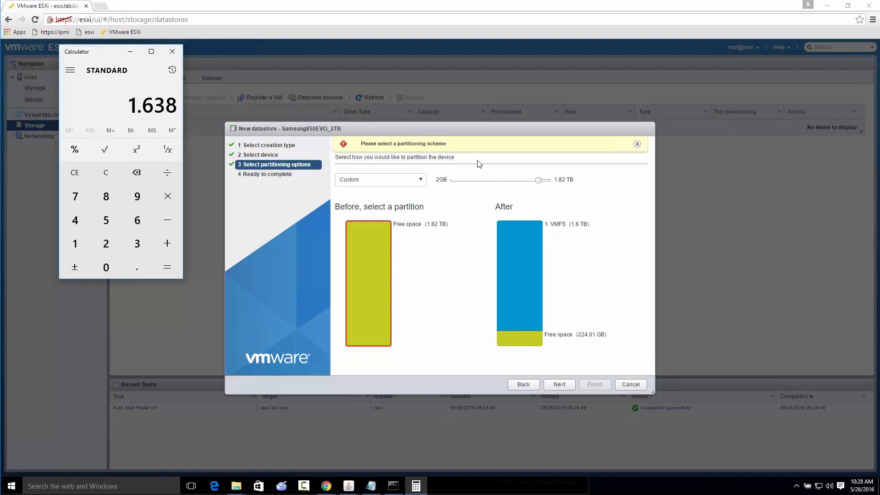
pyautogui.click(539, 183)
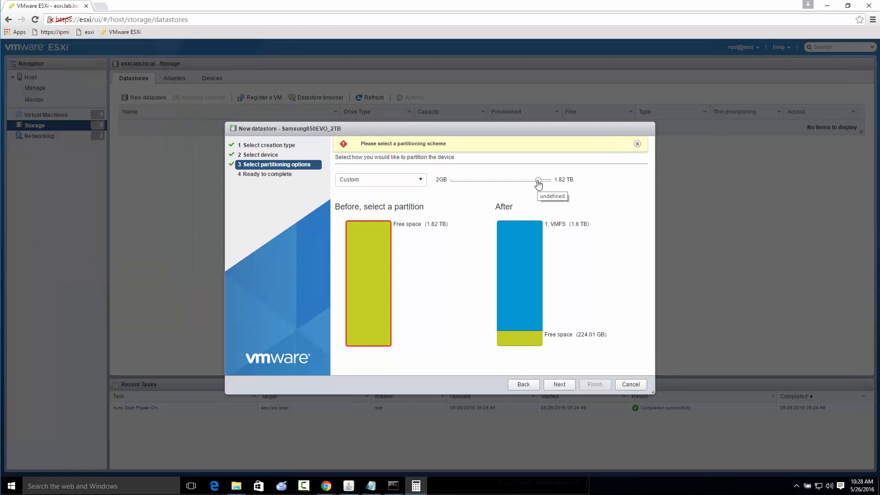
pyautogui.hotkey('alt', 'Tab')
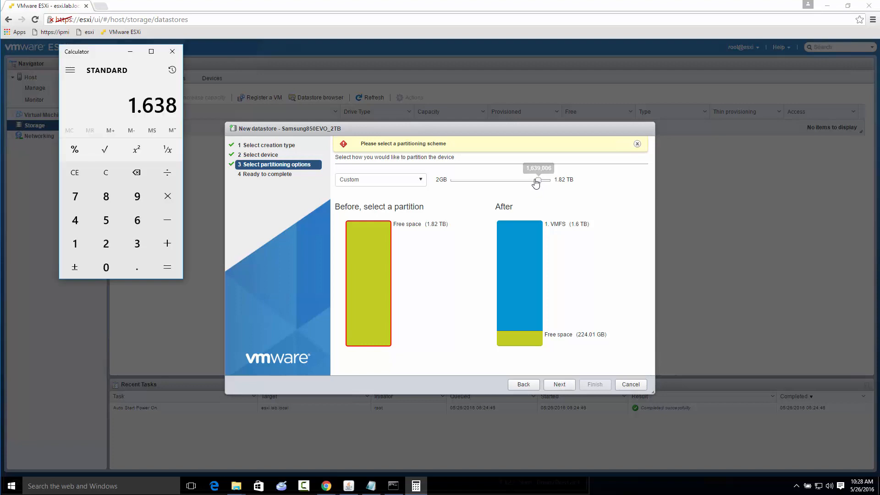
pyautogui.click(539, 183)
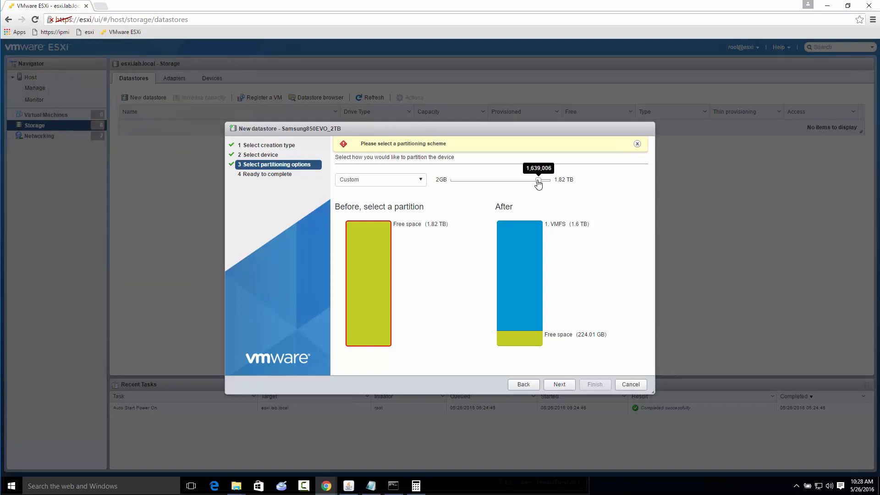
pyautogui.moveTo(537, 183); pyautogui.dragTo(538, 187)
pyautogui.click(563, 386)
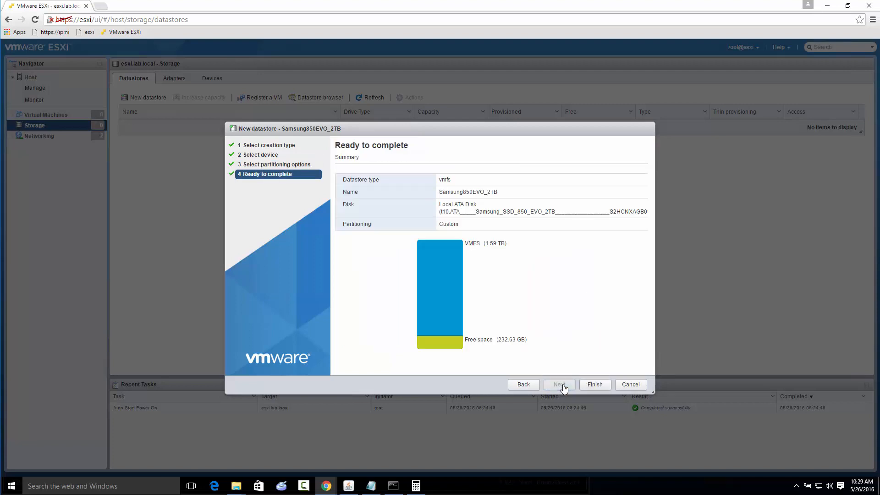
pyautogui.click(605, 385)
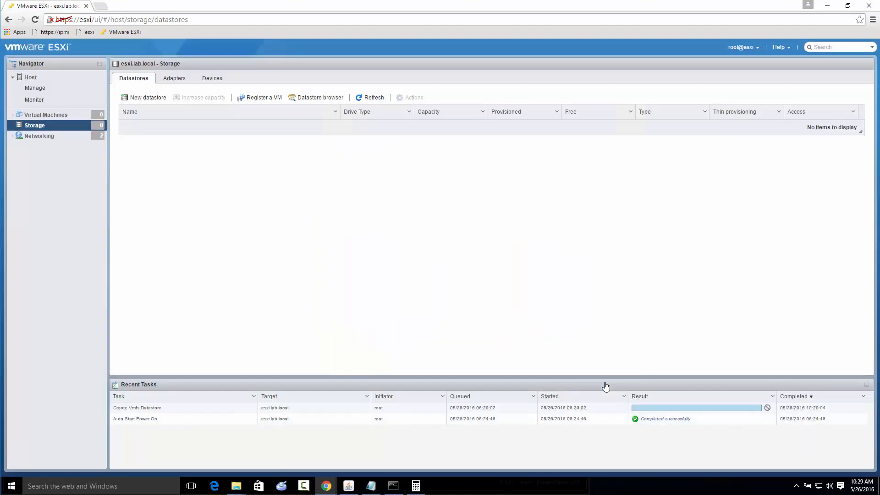
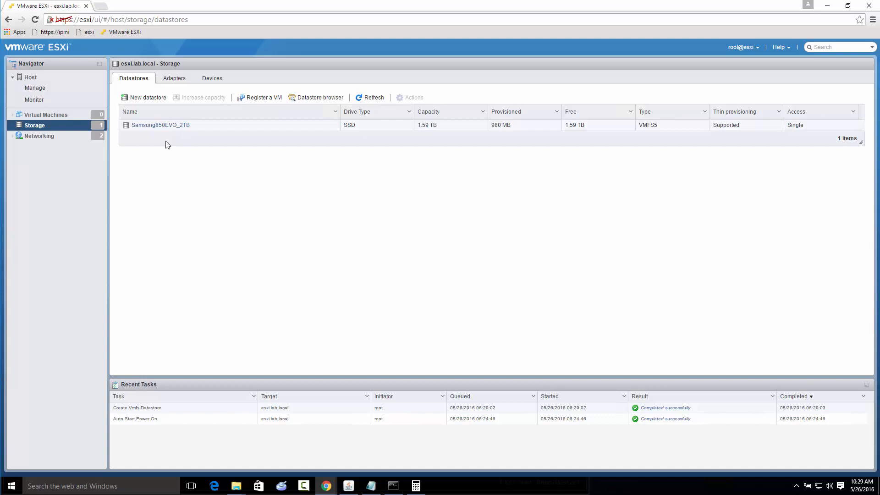
# Set the ESXi host's power management policy to High performance
pyautogui.click(26, 80)
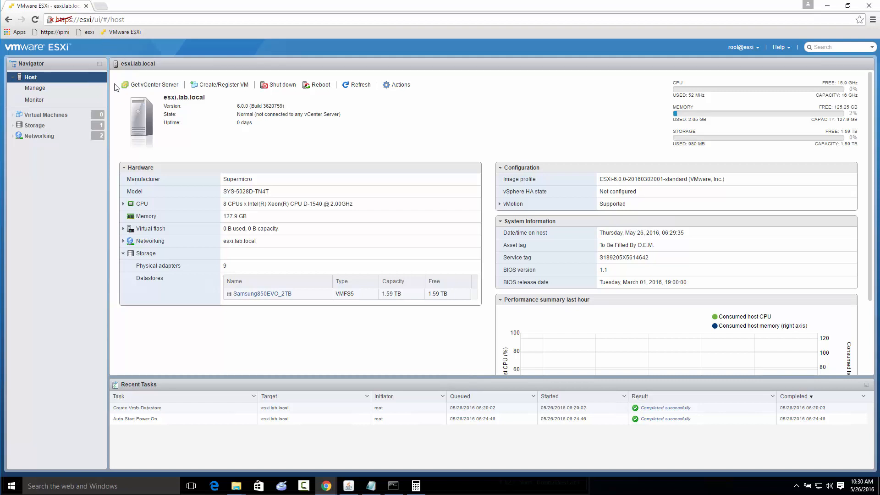
pyautogui.click(21, 92)
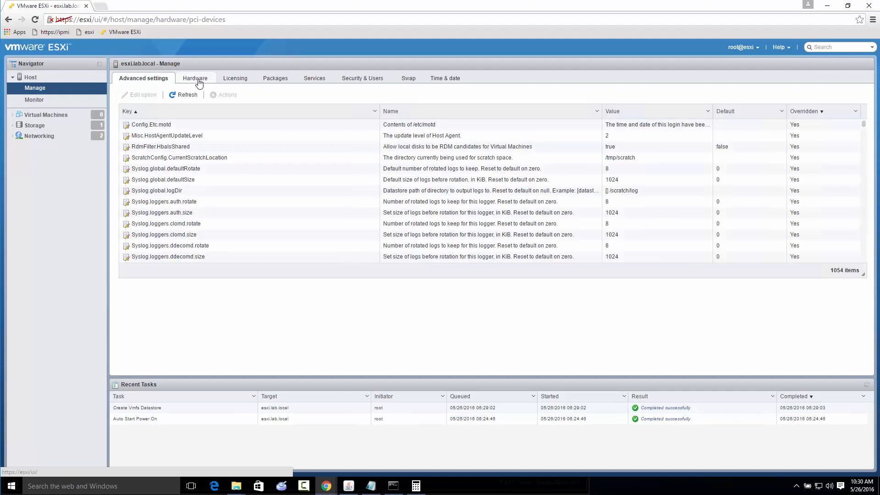
pyautogui.click(199, 80)
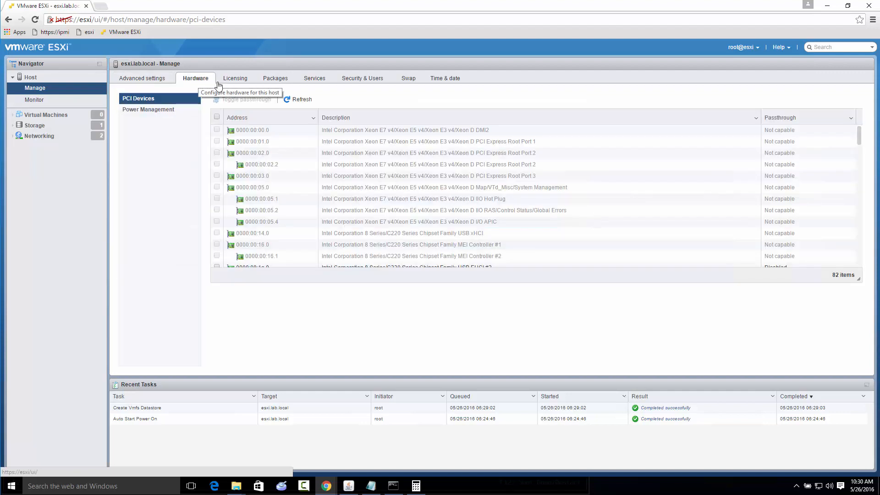
pyautogui.click(149, 114)
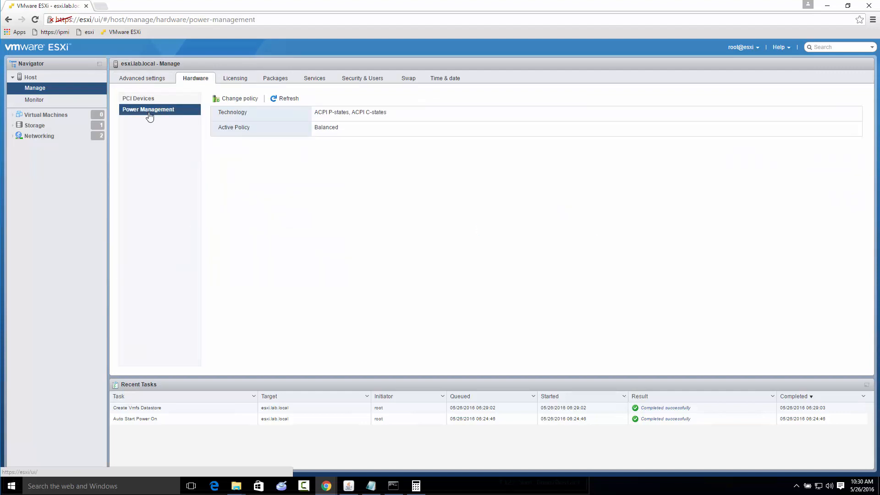
pyautogui.click(240, 99)
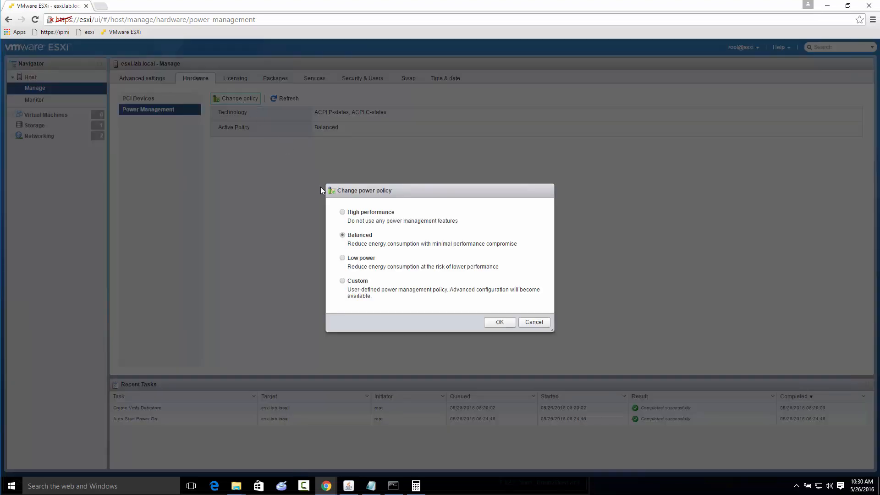
pyautogui.click(343, 213)
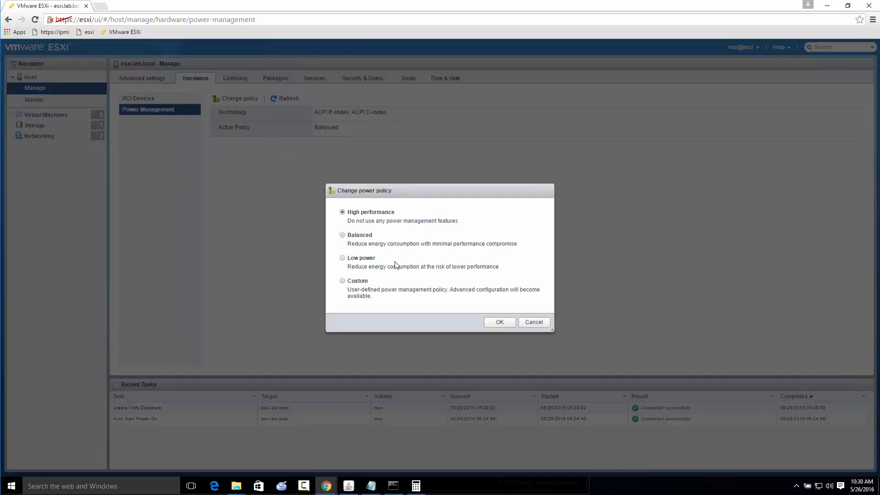
pyautogui.click(499, 322)
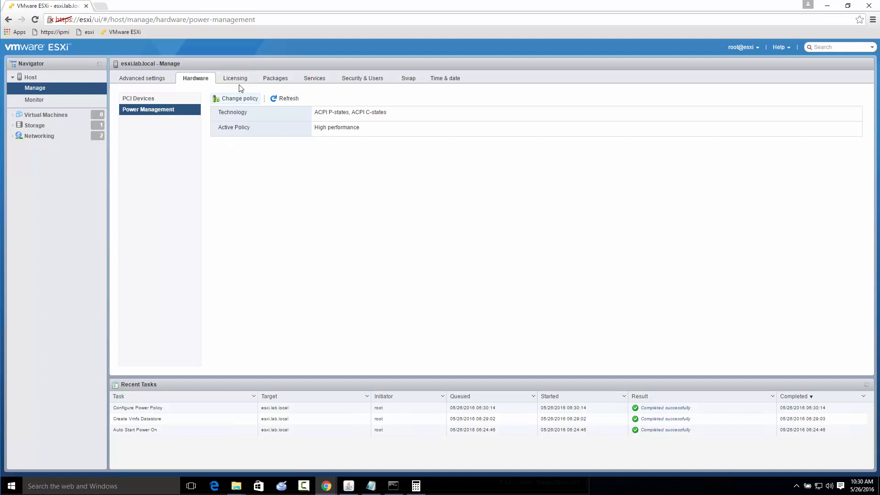
# Configure the host's NTP client with server pool.ntp.org and the startup policy Start and stop with host
pyautogui.click(433, 80)
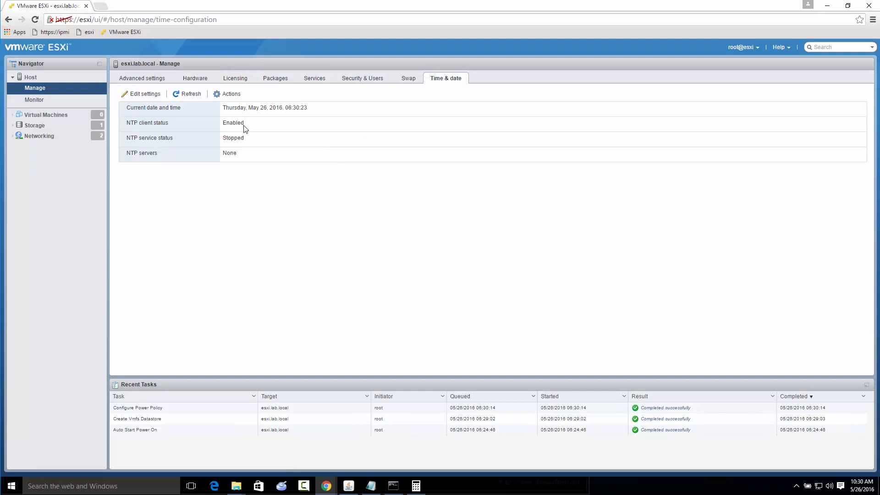
pyautogui.click(140, 95)
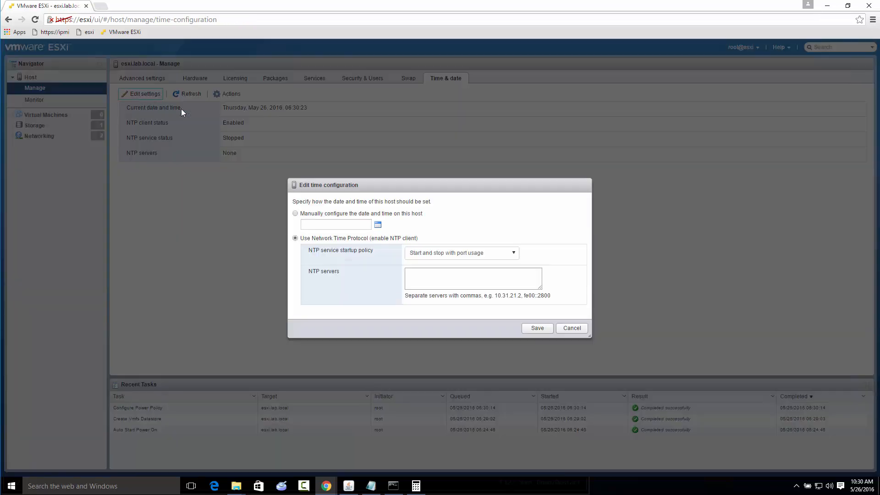
pyautogui.click(427, 282)
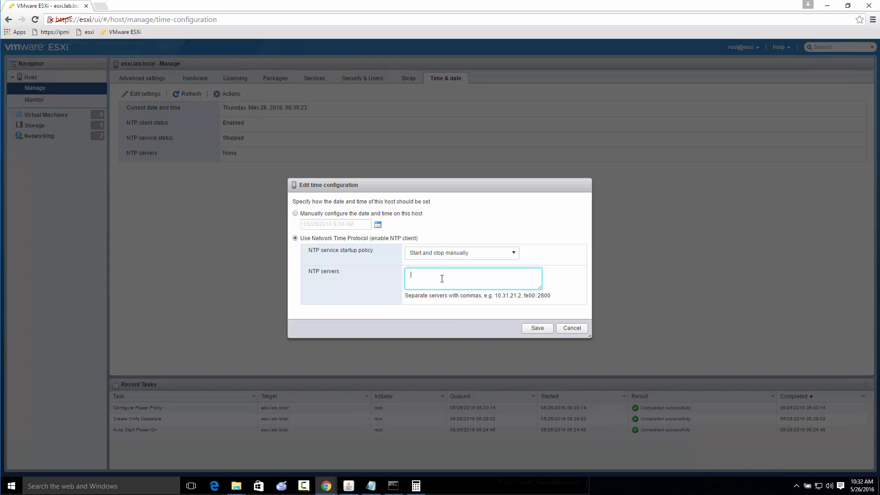
pyautogui.write('pool.ntp')
pyautogui.click(481, 254)
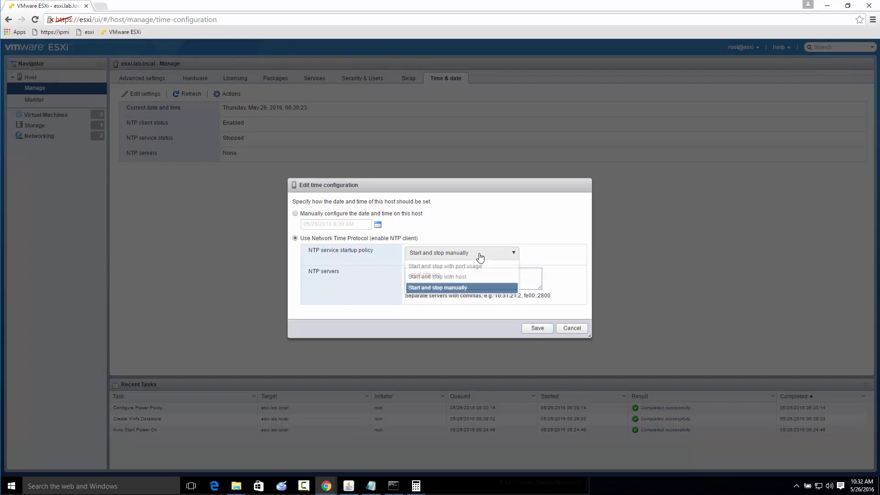
pyautogui.click(461, 277)
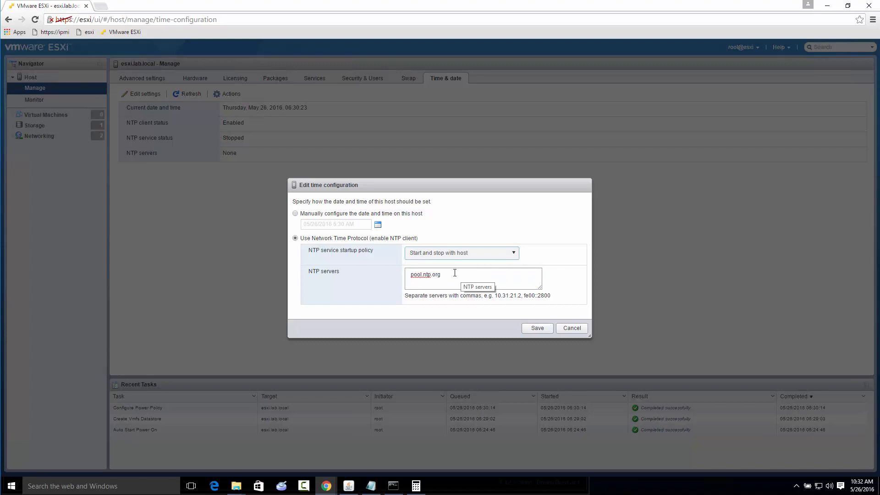
pyautogui.click(537, 328)
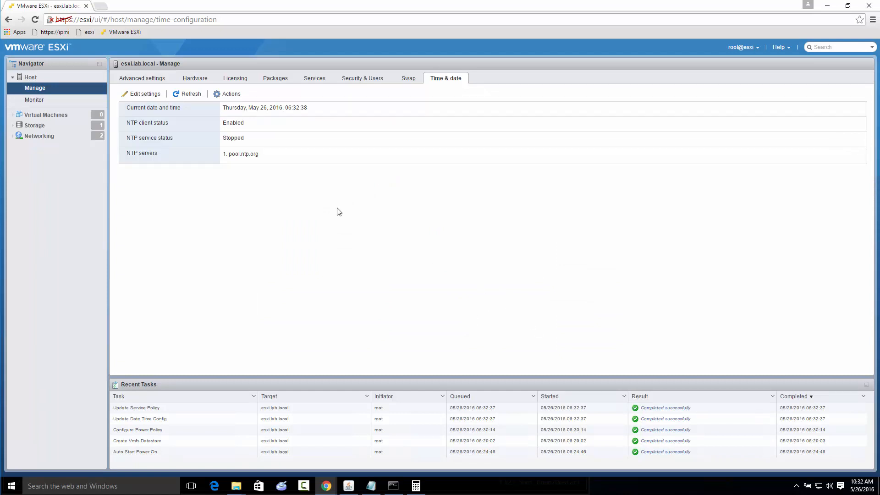
# Start the host's NTP service and refresh the time status to compare it with the computer's clock
pyautogui.click(181, 93)
pyautogui.click(157, 96)
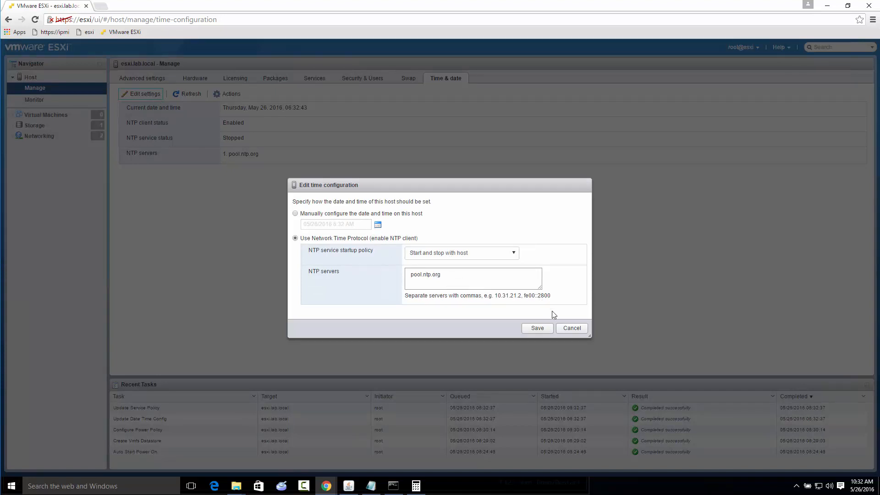
pyautogui.click(562, 328)
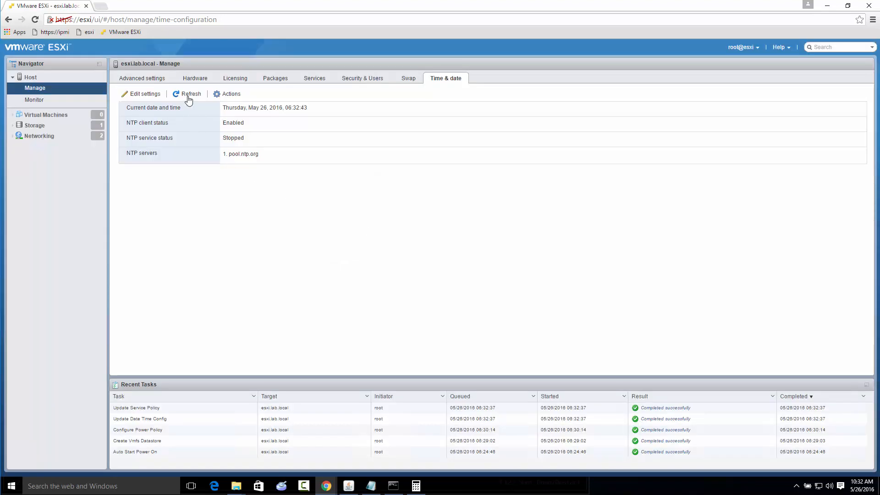
pyautogui.click(225, 99)
pyautogui.click(299, 123)
pyautogui.click(232, 94)
pyautogui.moveTo(281, 119)
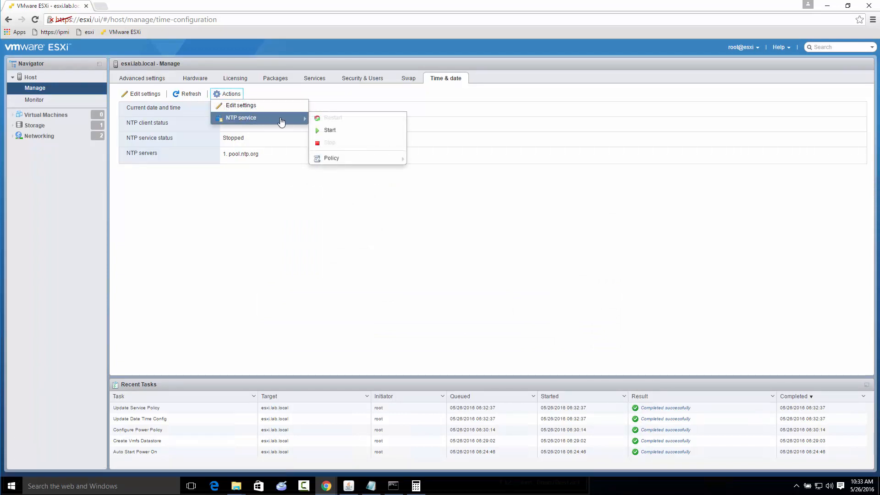
pyautogui.click(337, 134)
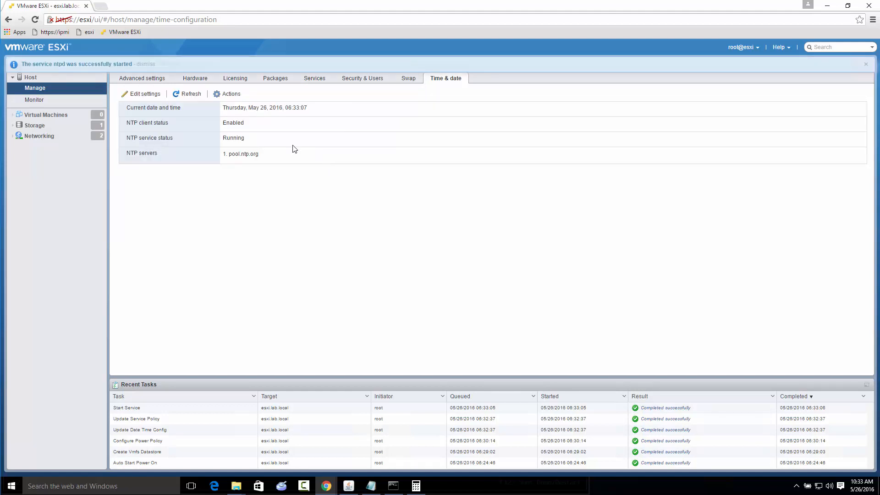
pyautogui.click(187, 95)
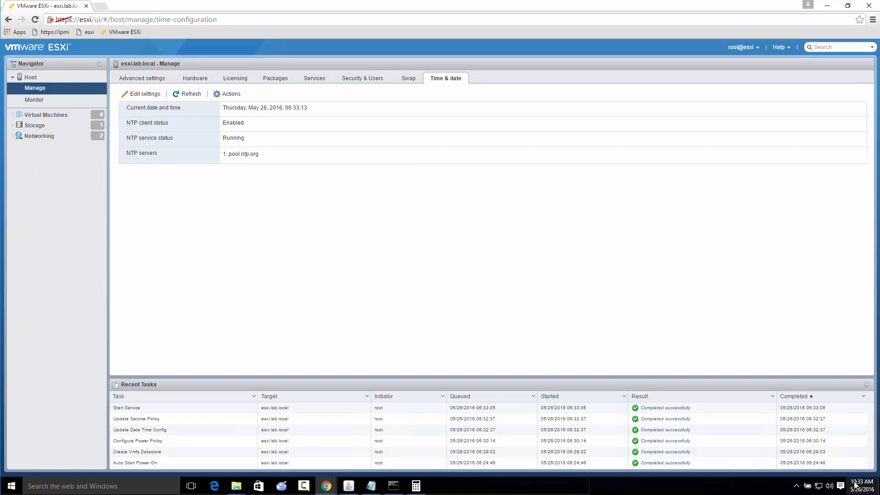
pyautogui.moveTo(855, 487)
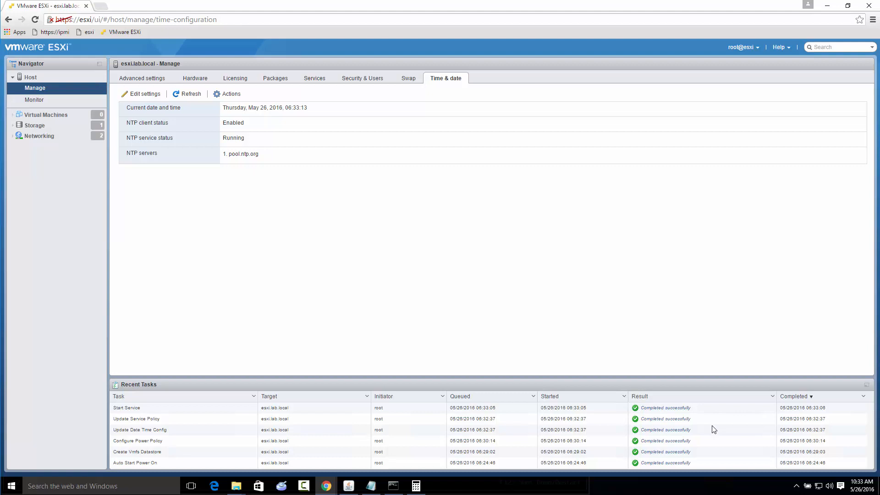
# Try to switch the host to manual date and time configuration and save a replacement date and time
pyautogui.click(231, 96)
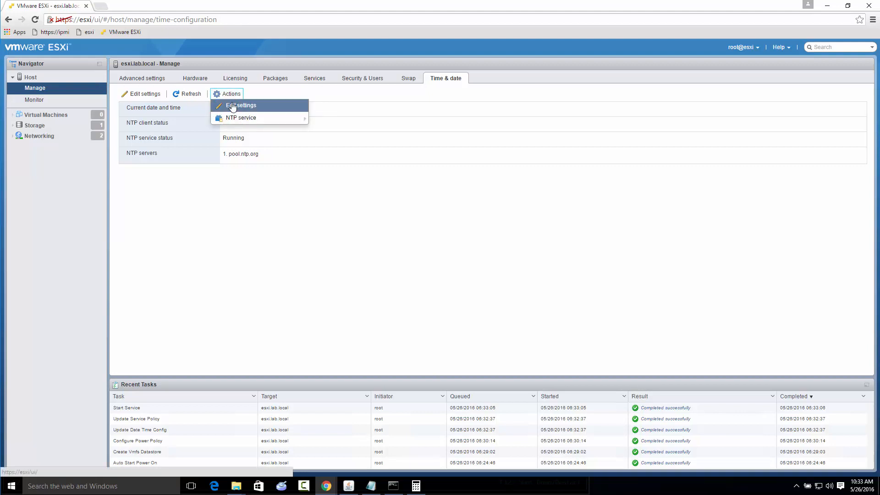
pyautogui.click(234, 106)
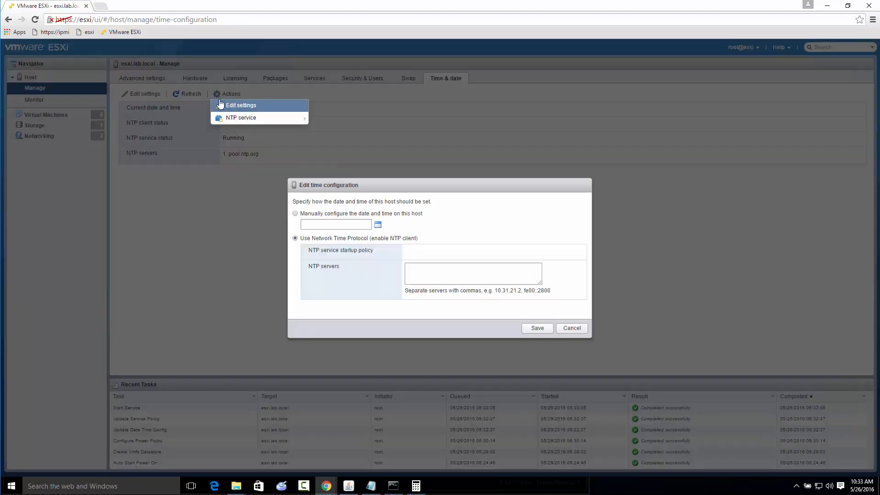
pyautogui.click(295, 214)
pyautogui.click(336, 224)
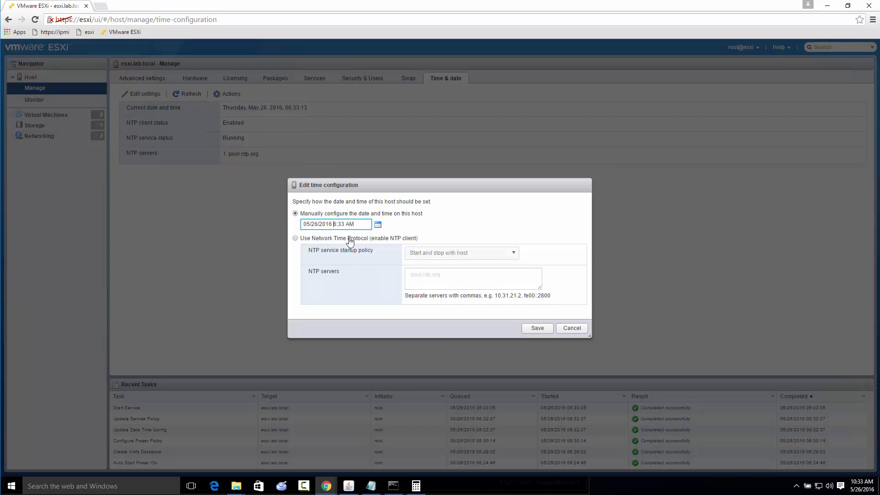
pyautogui.hotkey('ctrl', 'a')
pyautogui.press('BackSpace')
pyautogui.click(535, 329)
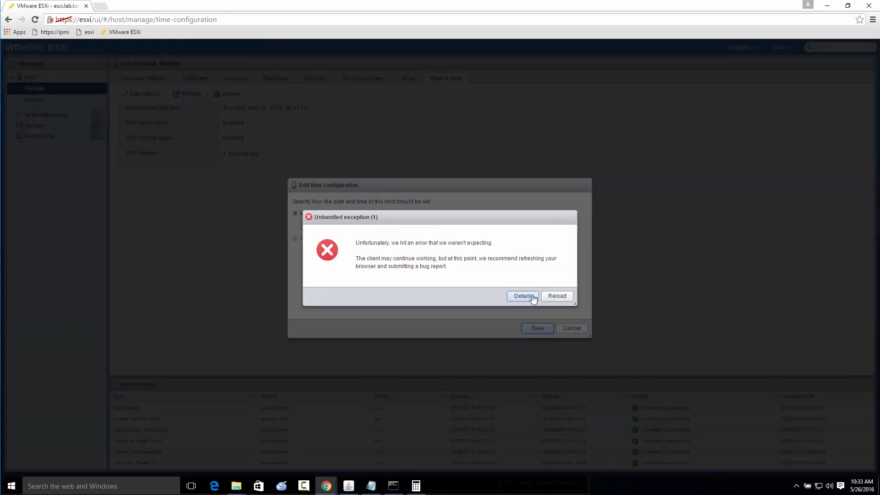
# Examine the details of the unhandled exception raised by the host client
pyautogui.click(530, 298)
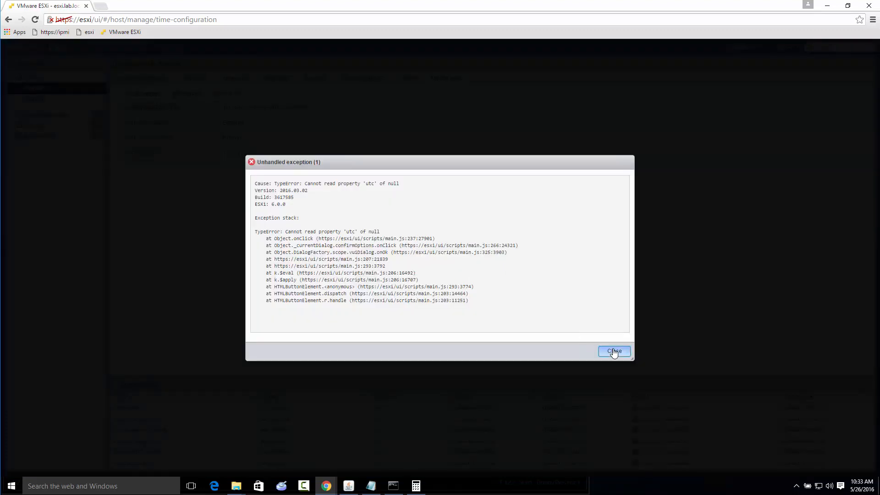
pyautogui.click(614, 351)
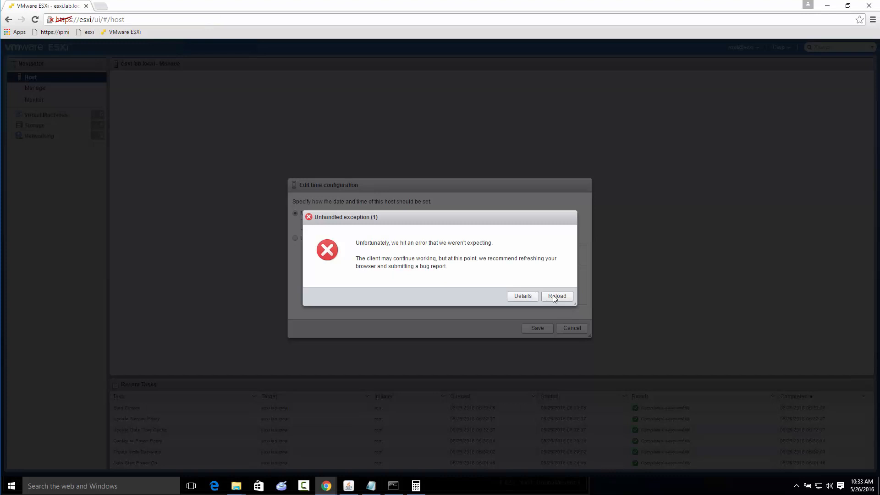
pyautogui.click(526, 298)
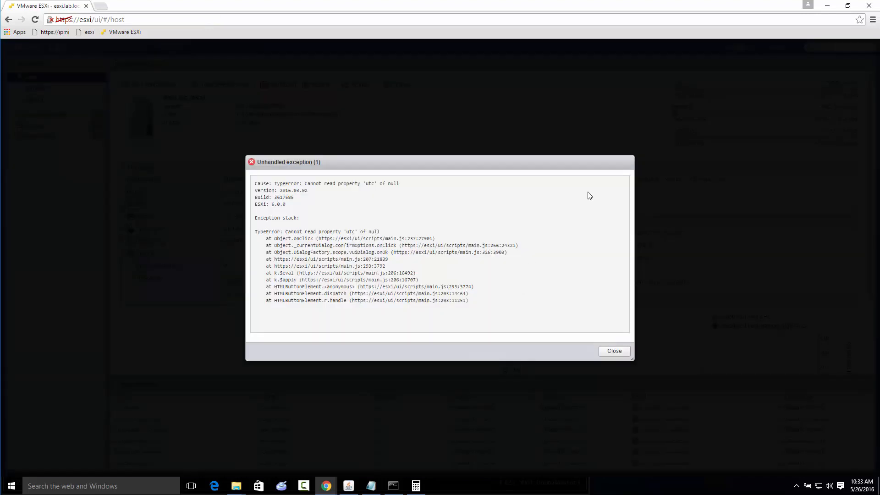
pyautogui.click(616, 352)
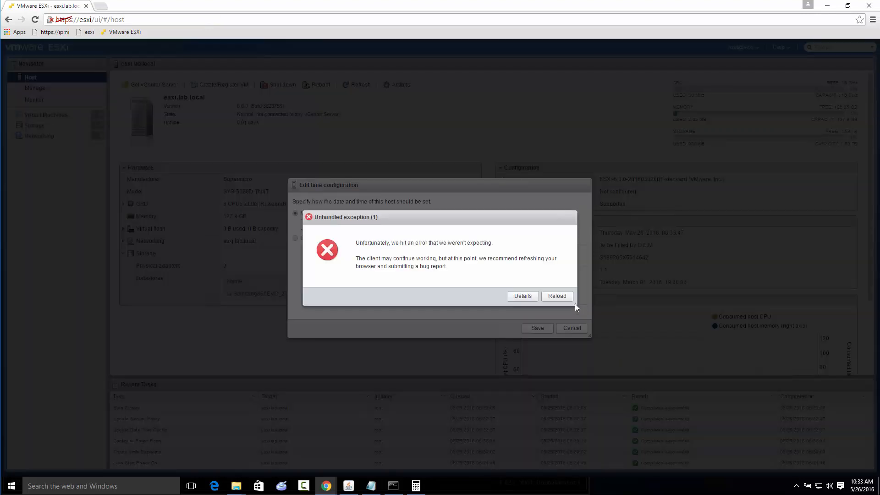
# Reload the host client and log back in as root with the account password
pyautogui.click(555, 299)
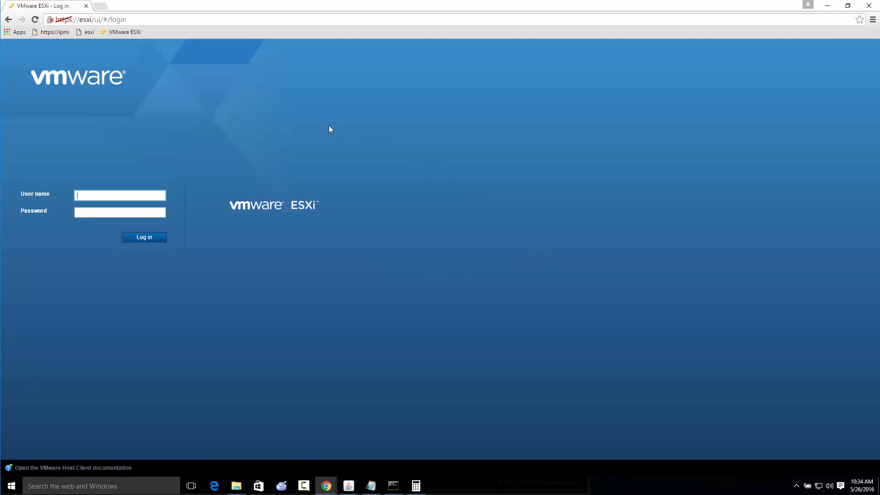
pyautogui.write('root')
pyautogui.press('Tab')
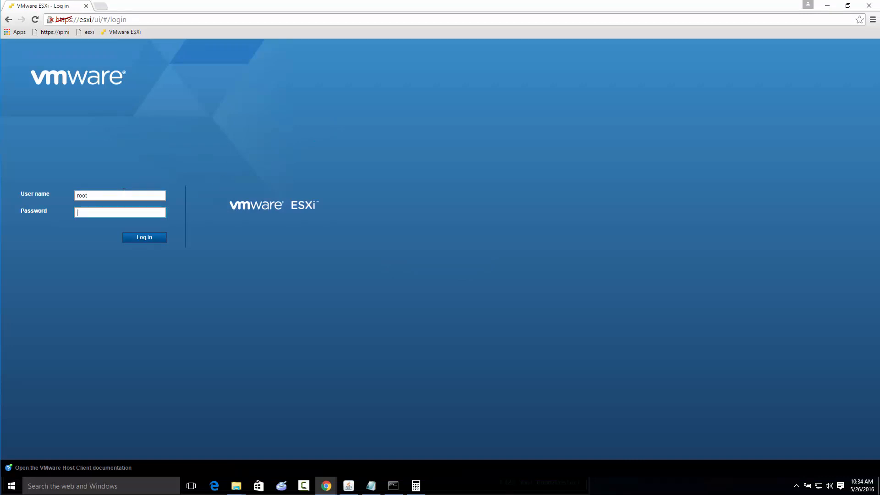
pyautogui.press('Return')
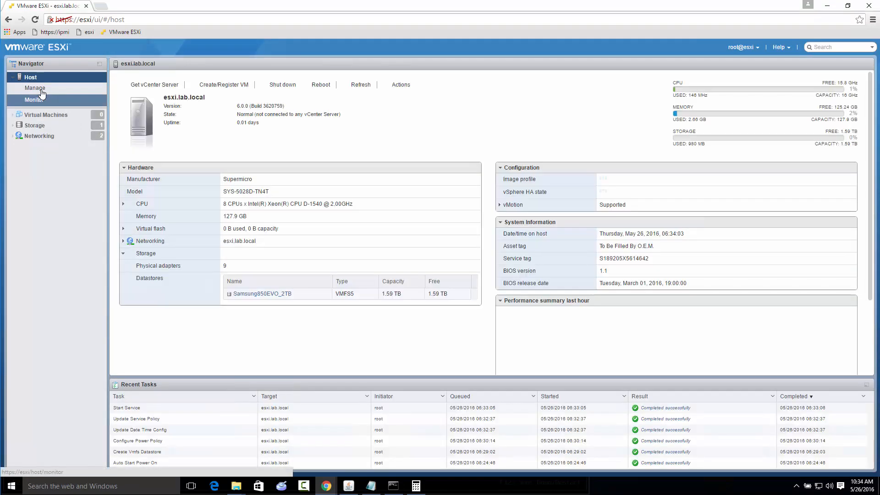
# Manually set the host's date and time to 05/26/2016 10:34 AM in the time configuration and save it
pyautogui.click(42, 93)
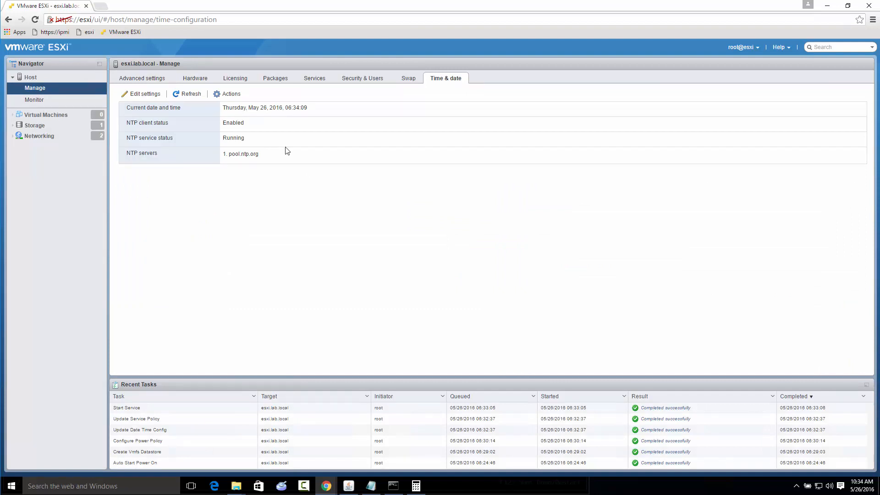
pyautogui.click(142, 93)
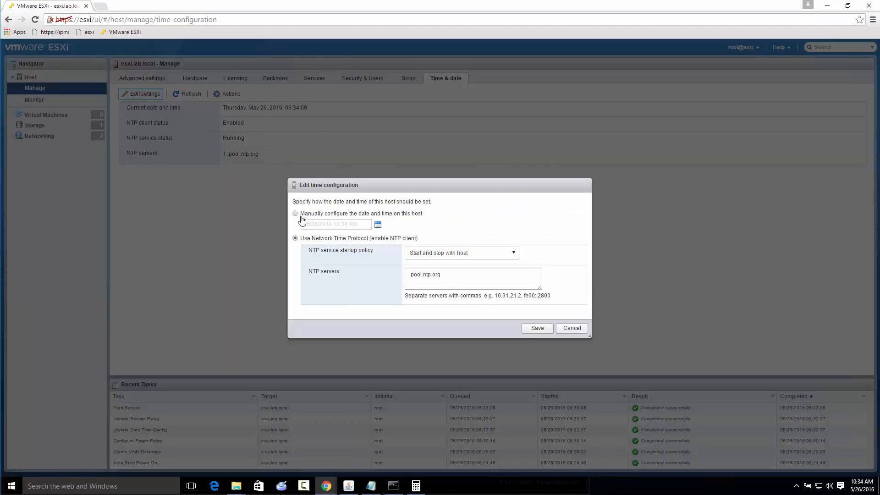
pyautogui.click(295, 213)
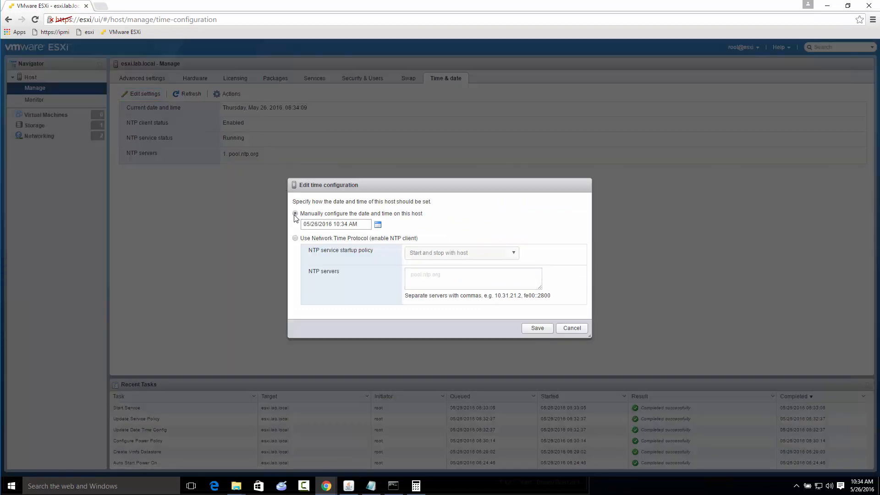
pyautogui.click(341, 225)
pyautogui.click(538, 328)
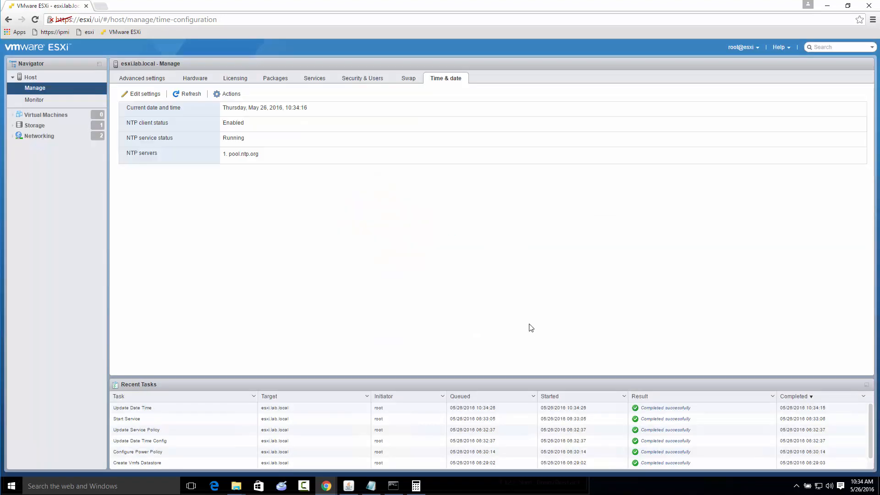
# Review the host's time configuration settings and the creation types offered for a new virtual machine
pyautogui.click(145, 94)
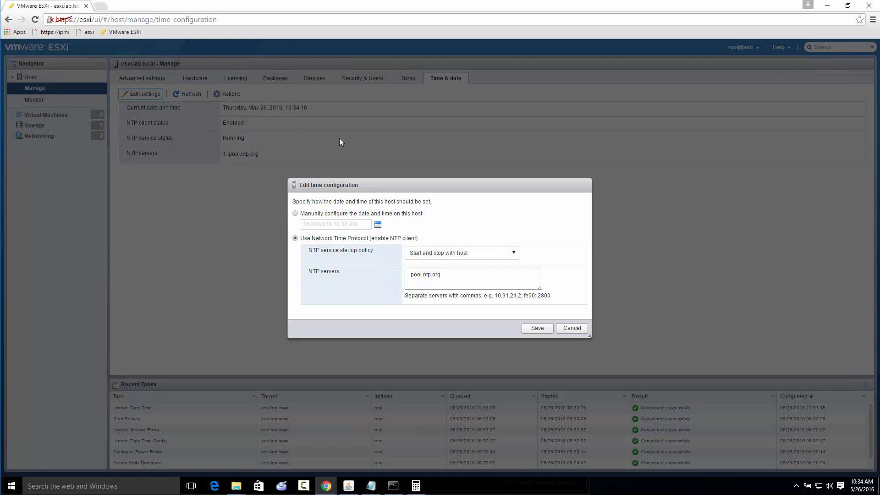
pyautogui.click(571, 328)
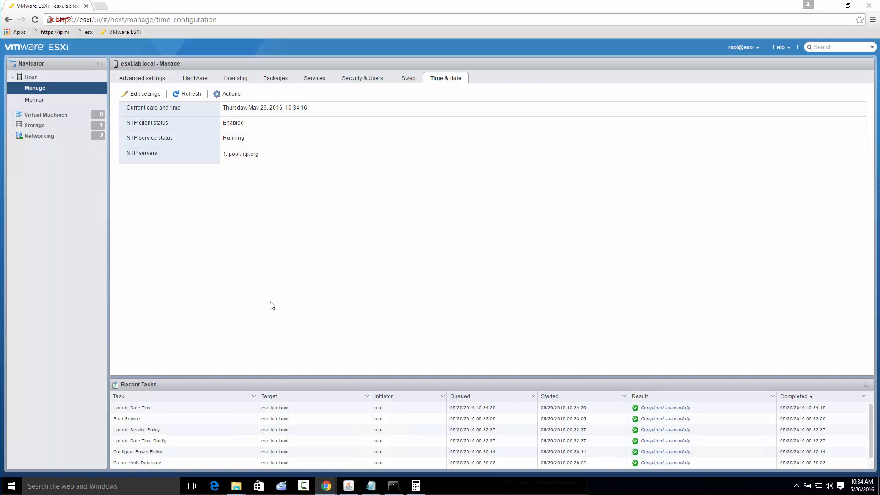
pyautogui.click(65, 117)
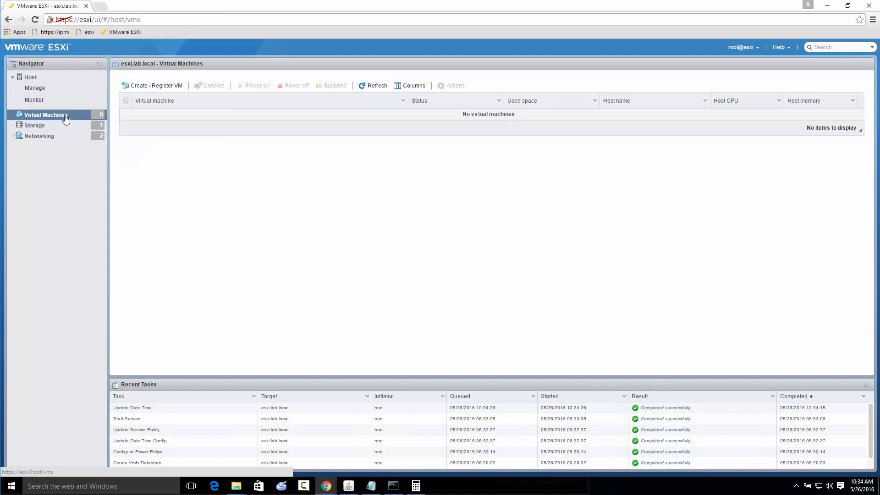
pyautogui.rightClick(66, 118)
pyautogui.click(105, 134)
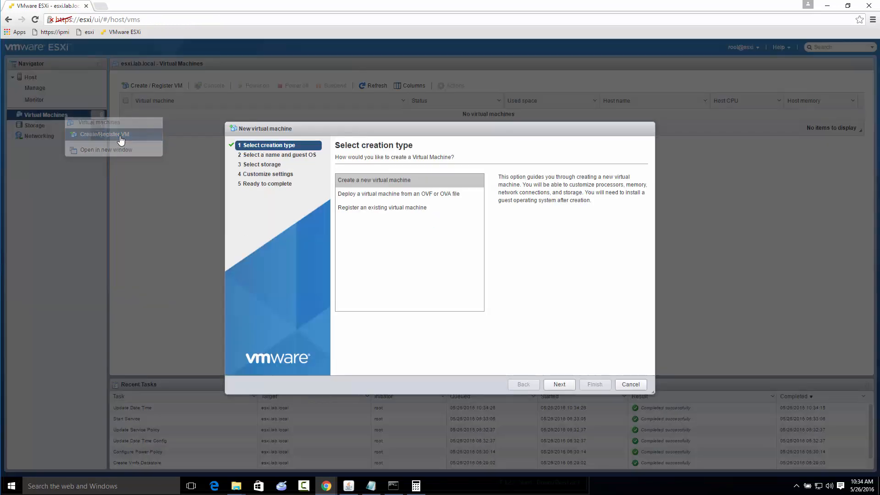
pyautogui.click(636, 387)
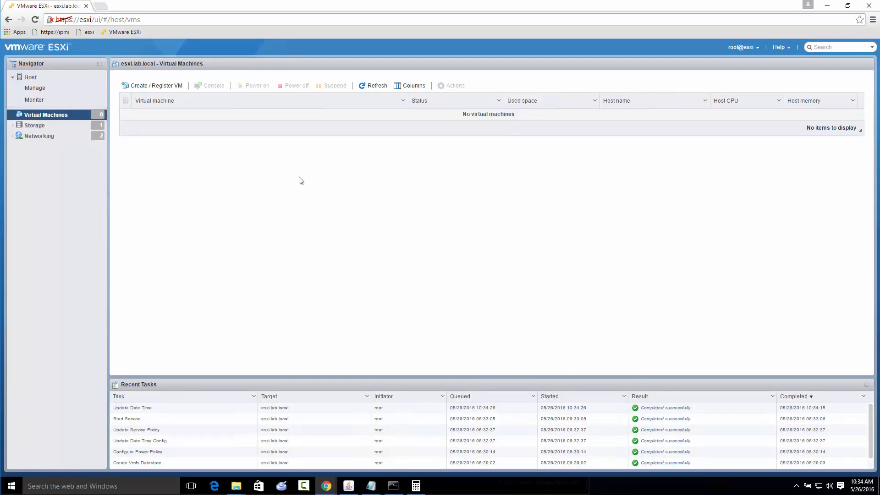
# Upload Windows10586.iso from the local C:\ISOs folder to the root of the Samsung850EVO_2TB datastore
pyautogui.click(34, 126)
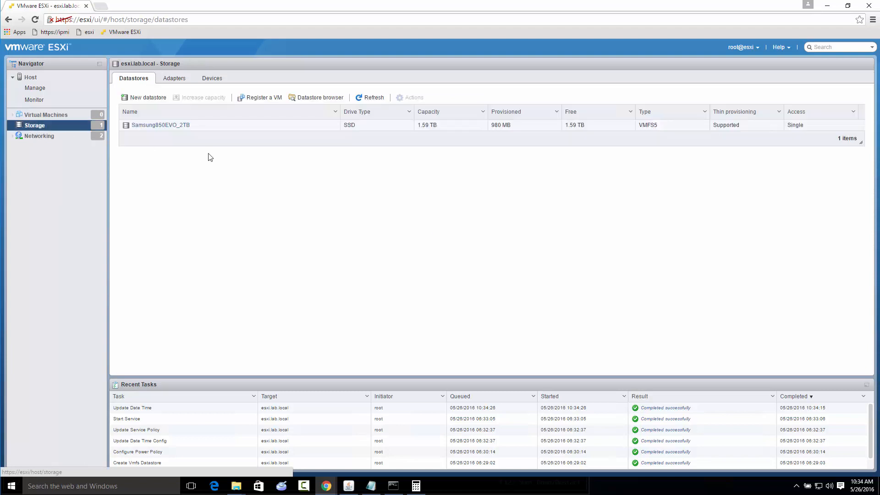
pyautogui.click(177, 126)
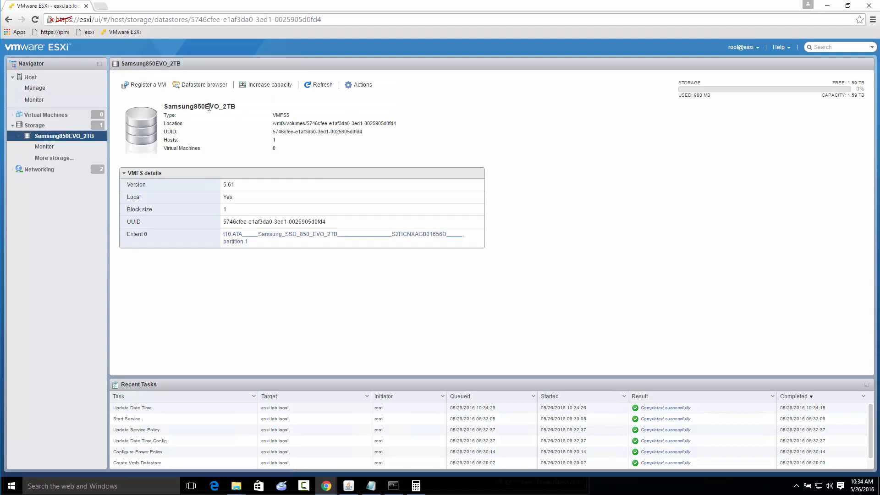
pyautogui.click(197, 89)
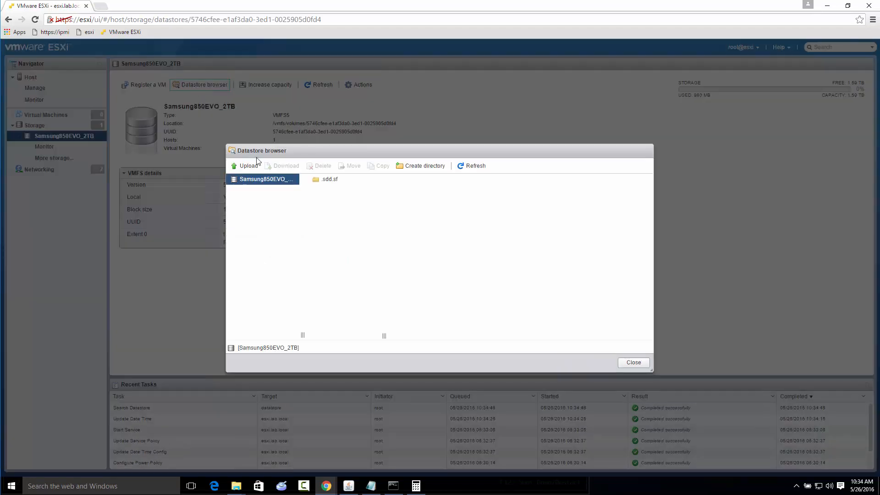
pyautogui.click(241, 166)
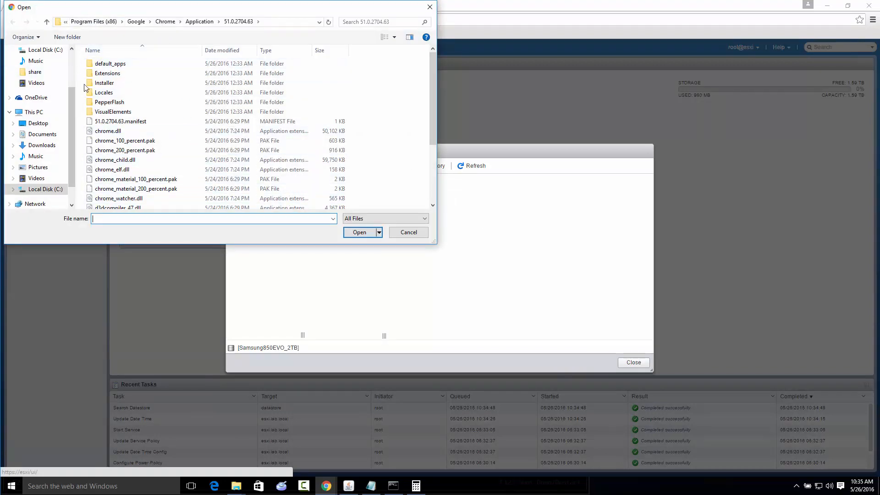
pyautogui.click(34, 112)
pyautogui.doubleClick(131, 146)
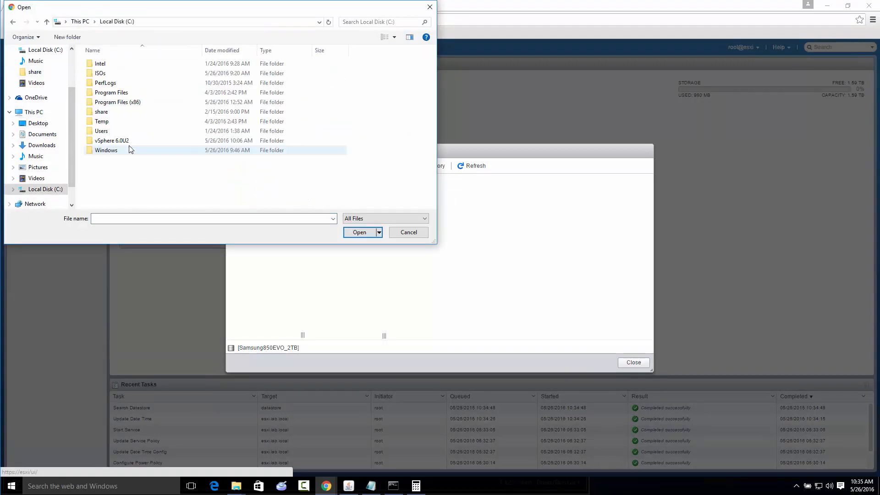
pyautogui.doubleClick(107, 73)
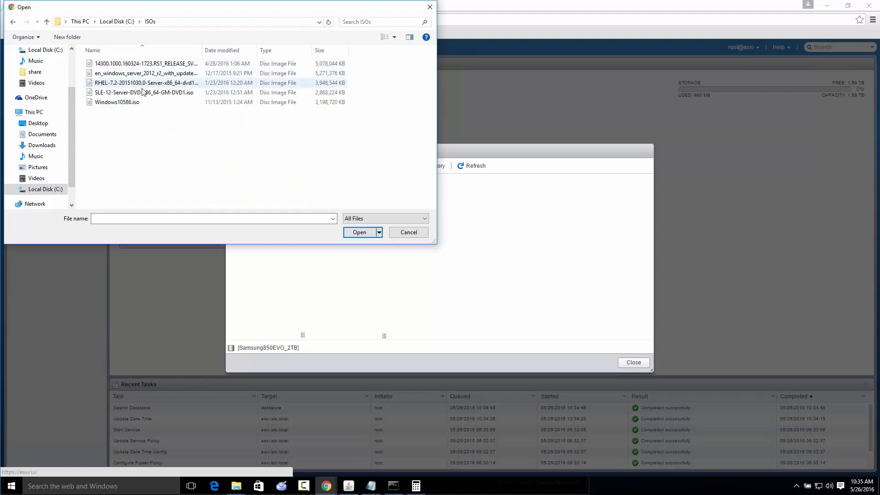
pyautogui.doubleClick(118, 102)
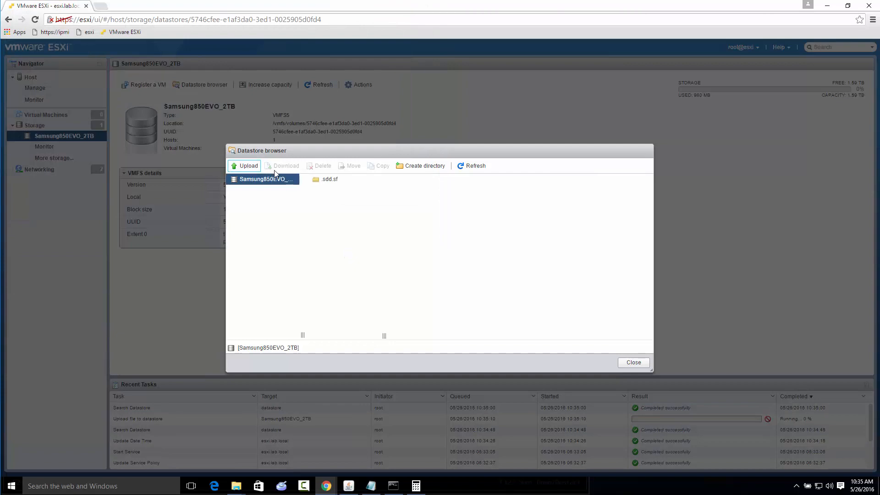
pyautogui.click(250, 166)
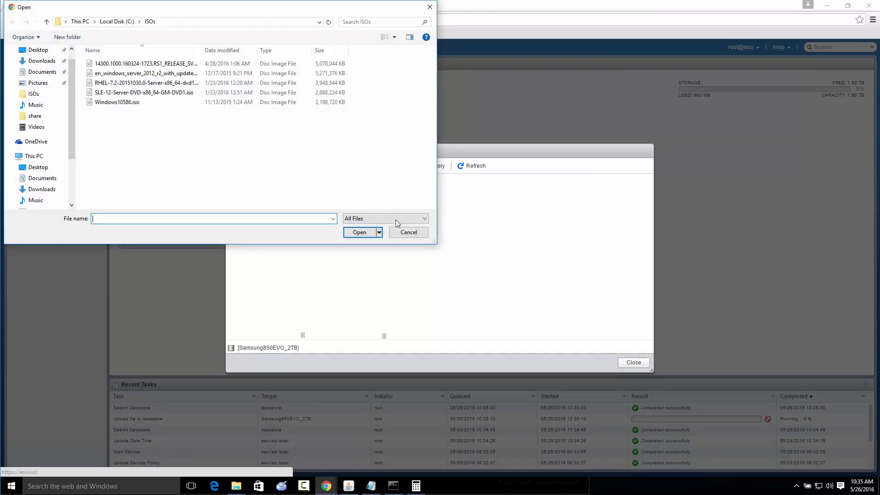
pyautogui.click(413, 232)
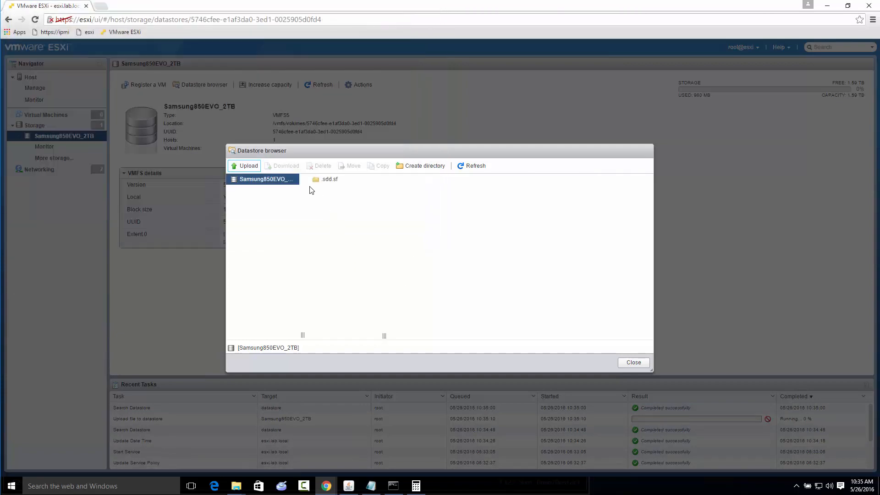
# Create a directory named ISO at the root of the Samsung850EVO_2TB datastore
pyautogui.doubleClick(251, 181)
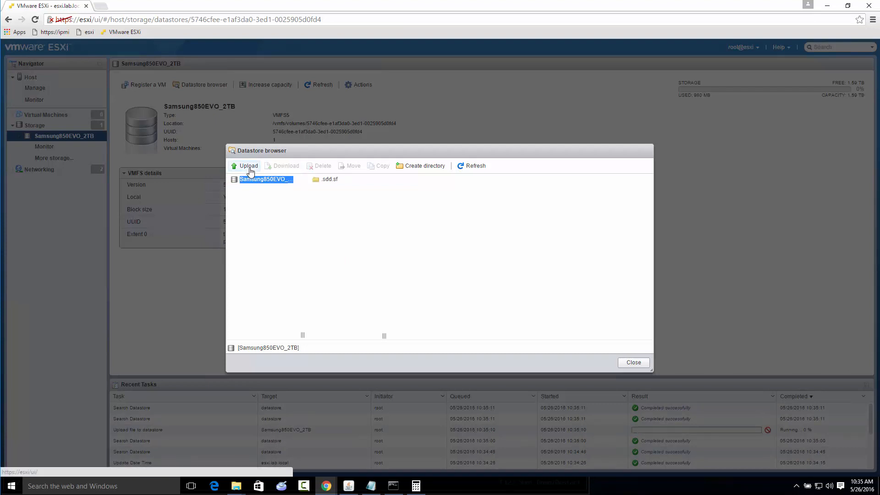
pyautogui.click(427, 167)
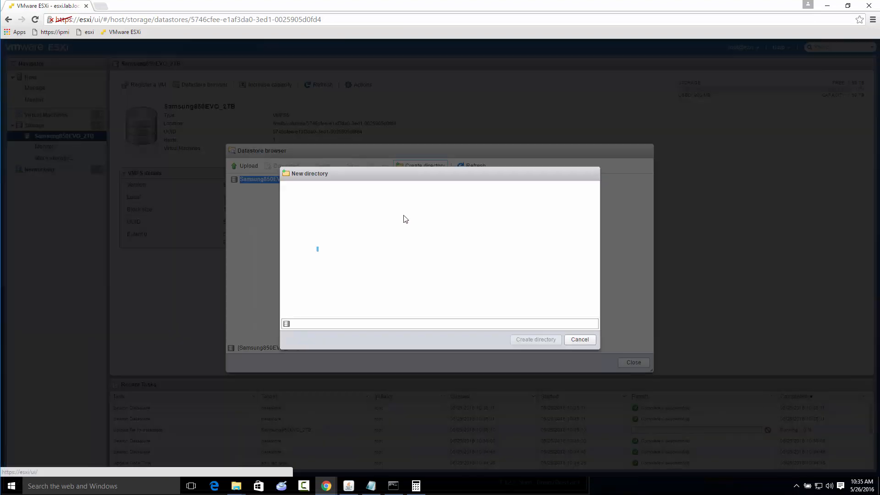
pyautogui.click(428, 327)
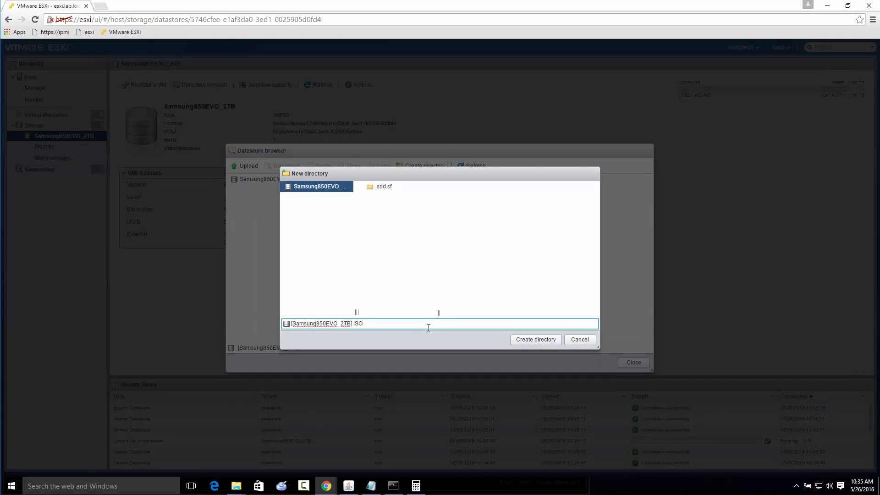
pyautogui.click(528, 340)
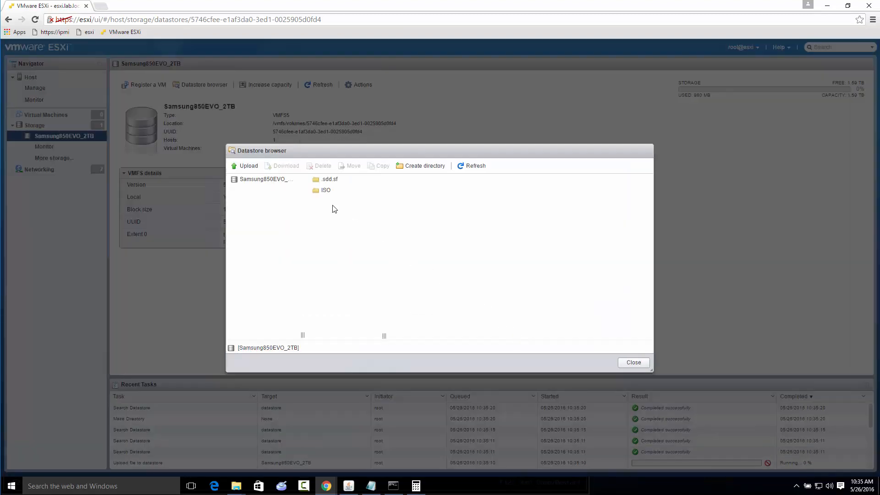
# Upload Windows10586.iso into the datastore's ISO directory and close the datastore browser
pyautogui.click(321, 191)
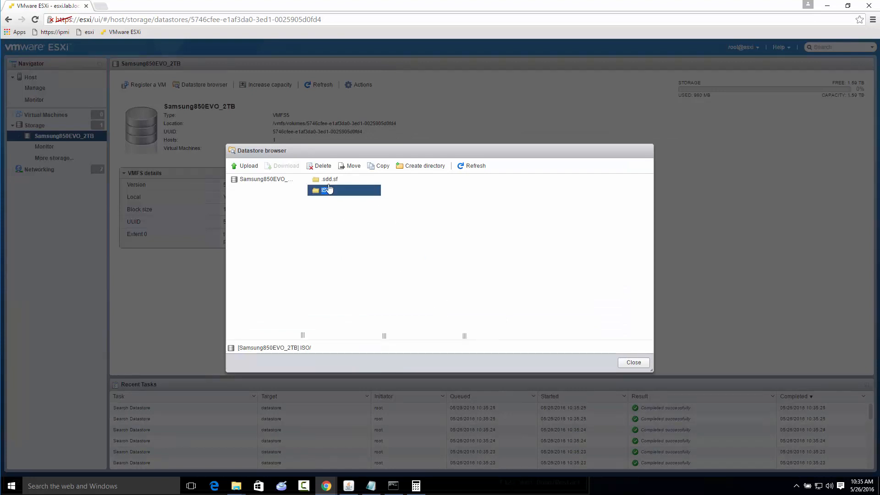
pyautogui.click(239, 168)
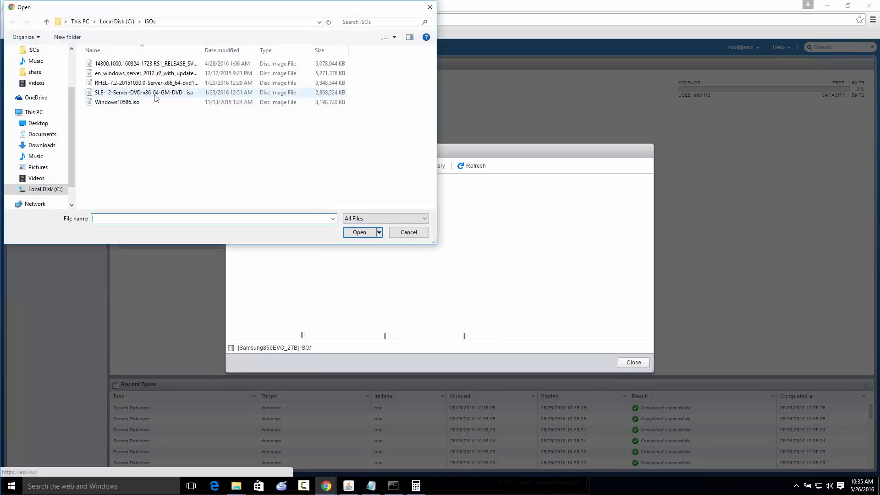
pyautogui.doubleClick(116, 100)
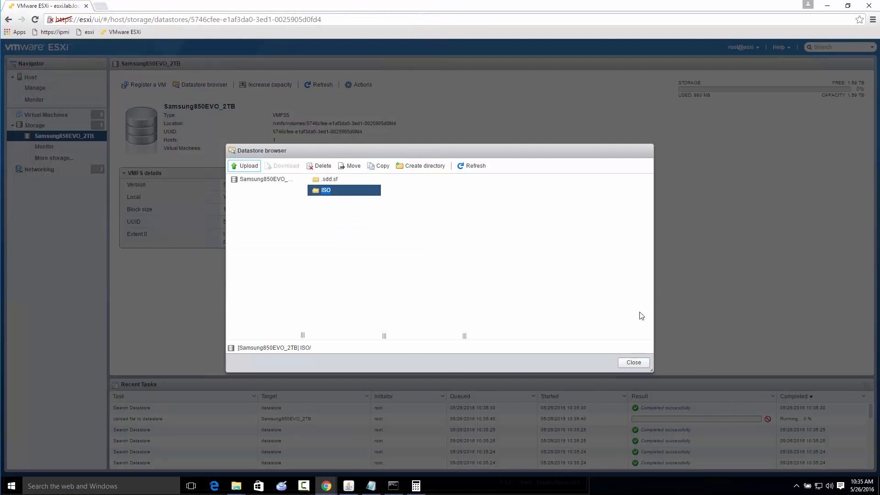
pyautogui.click(634, 362)
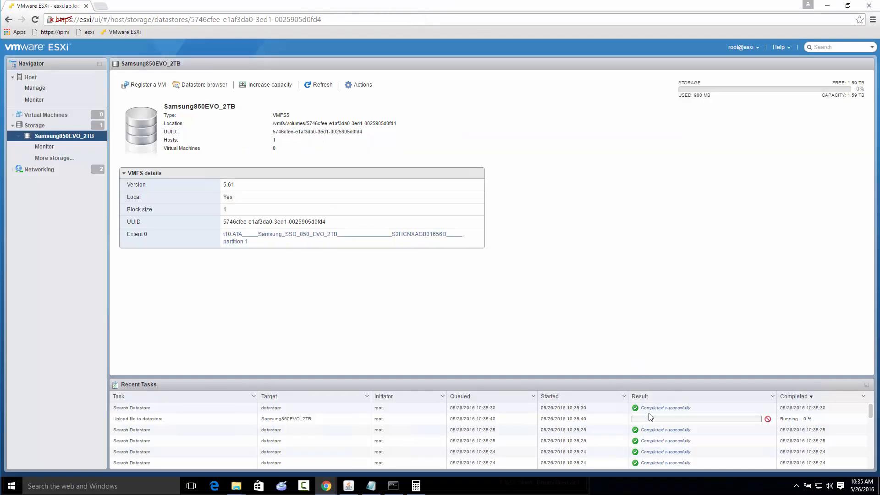
# Check the workstation's Ethernet throughput in Task Manager, then view the ESXi host overview
pyautogui.click(320, 85)
pyautogui.rightClick(720, 479)
pyautogui.click(746, 438)
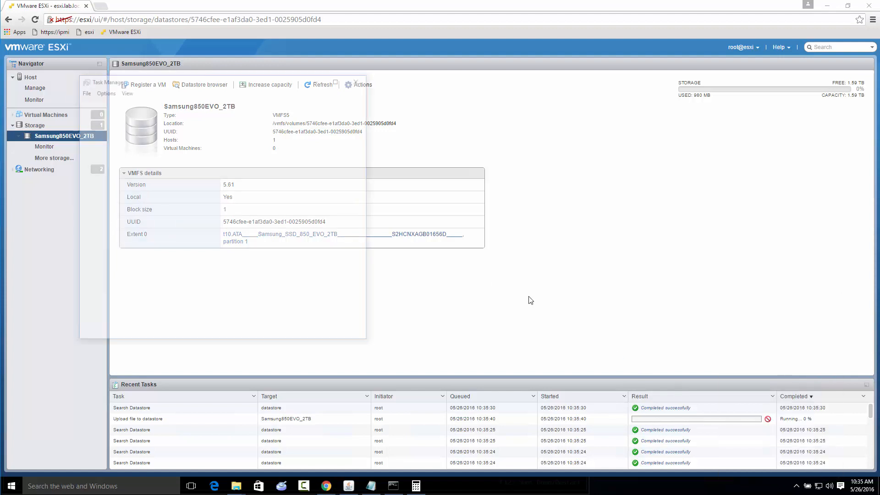
pyautogui.click(115, 103)
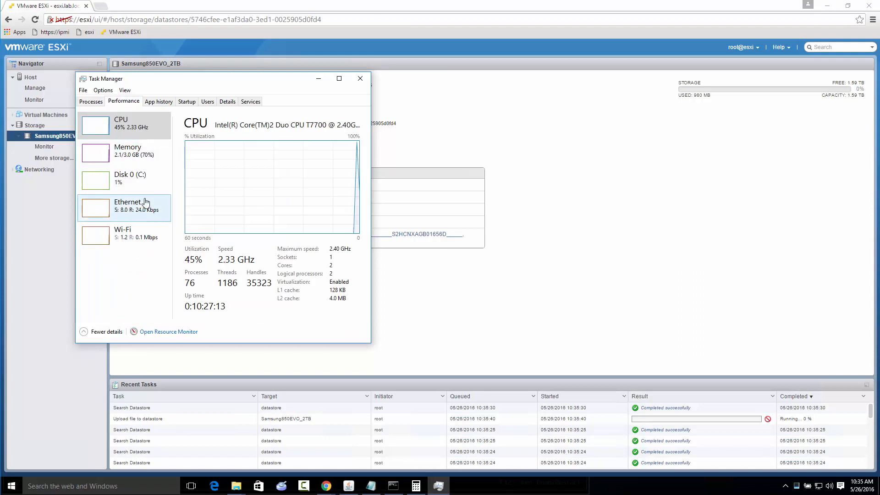
pyautogui.click(138, 212)
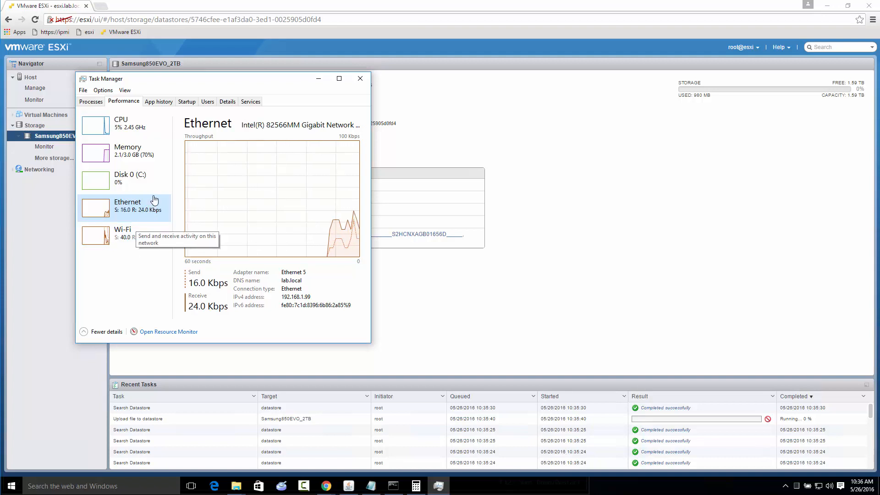
pyautogui.click(319, 80)
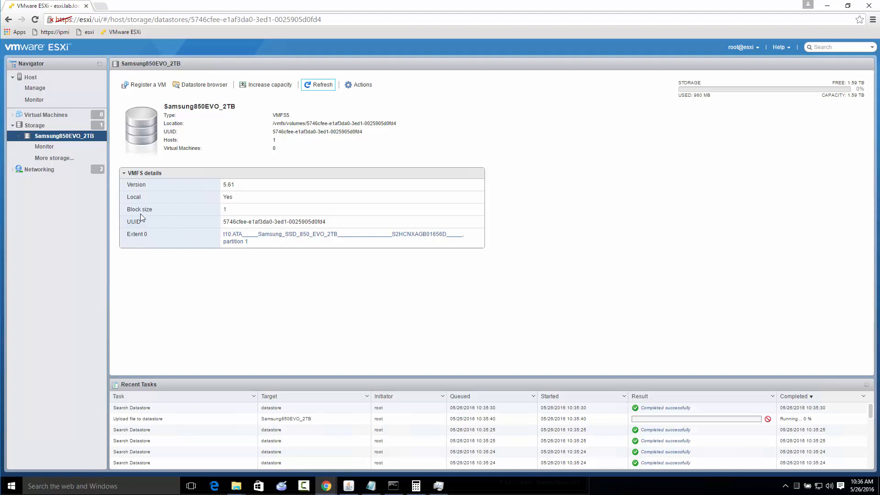
pyautogui.click(30, 80)
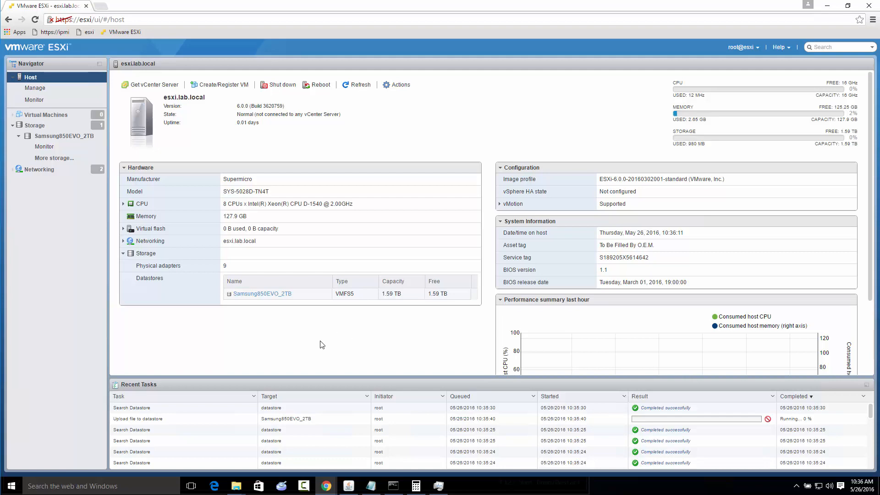
# Search Windows for the VMware vSphere Client and launch it
pyautogui.click(11, 487)
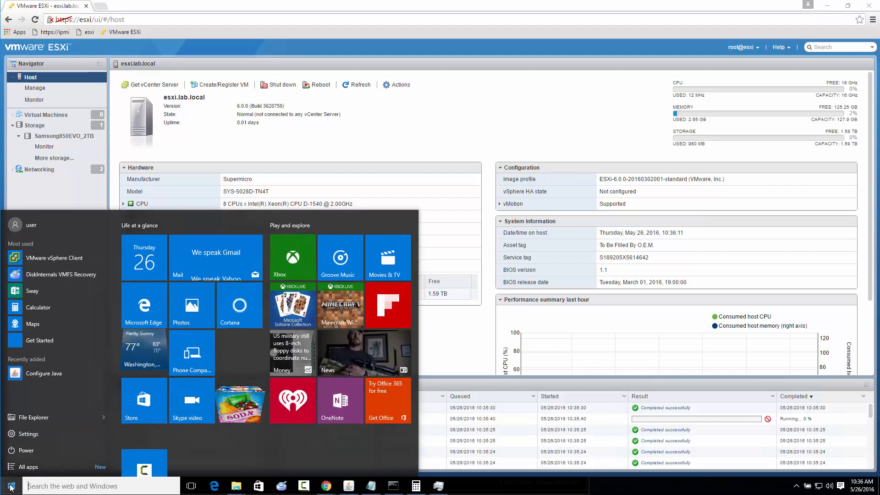
pyautogui.write('vphs')
pyautogui.press('BackSpace')
pyautogui.press('BackSpace')
pyautogui.press('BackSpace')
pyautogui.write('sp')
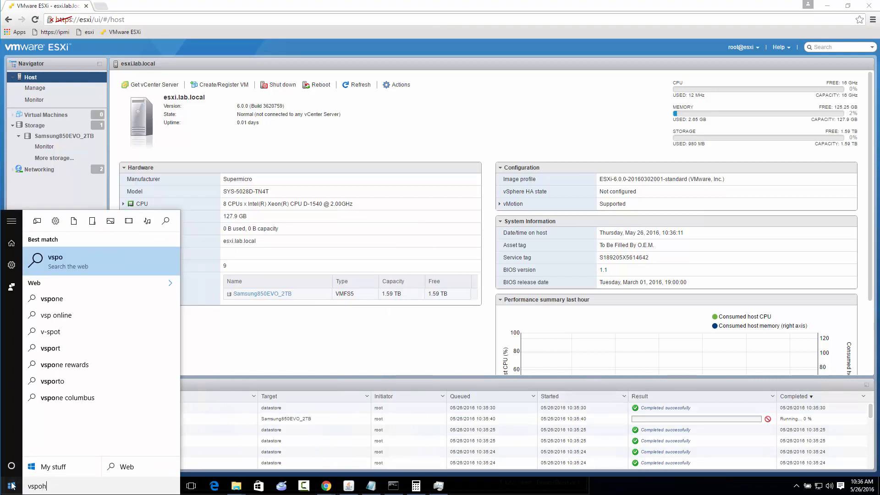
pyautogui.write('h')
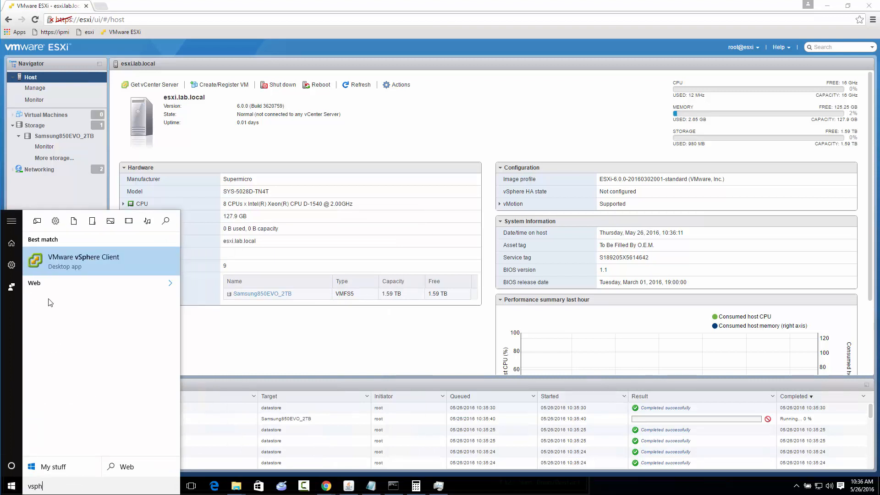
pyautogui.click(75, 264)
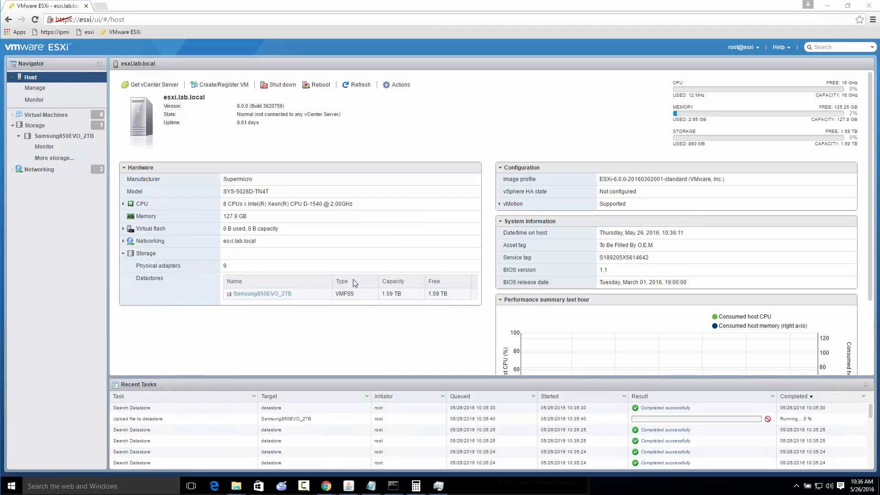
# Log in to host esxi as root with the account password, ignoring the certificate warning and dismissing the evaluation notice
pyautogui.doubleClick(461, 275)
pyautogui.write('esxi')
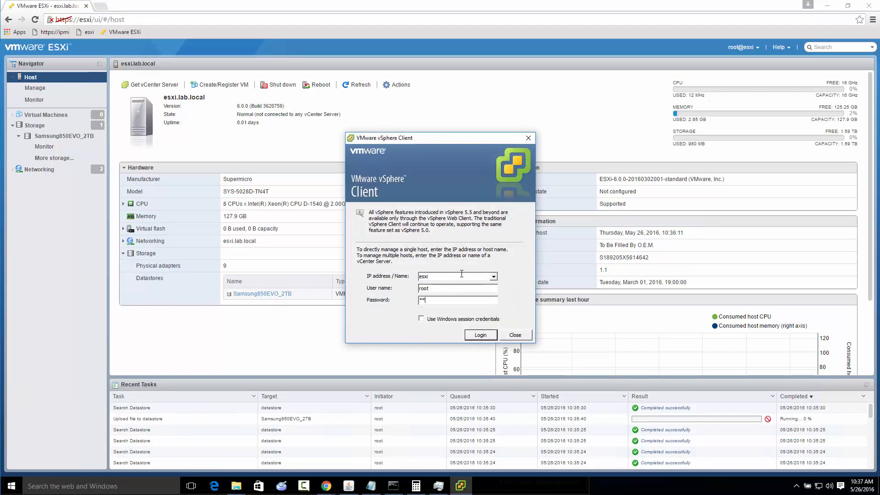
pyautogui.press('Return')
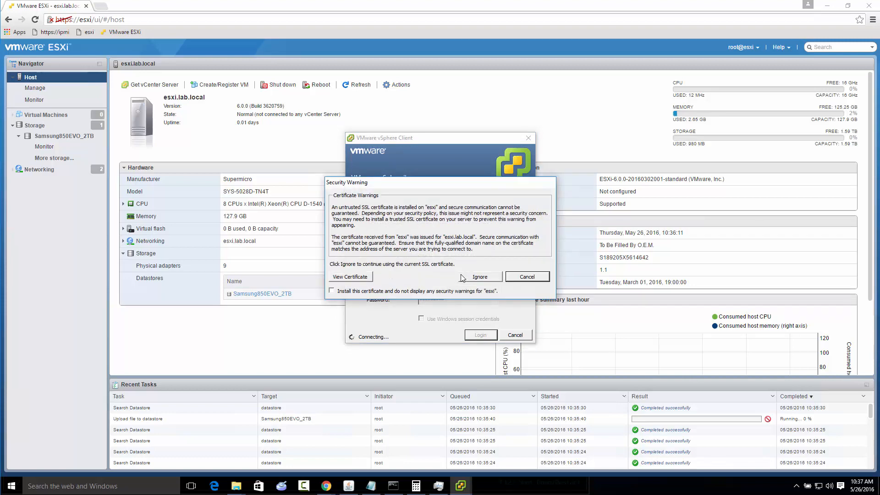
pyautogui.click(473, 279)
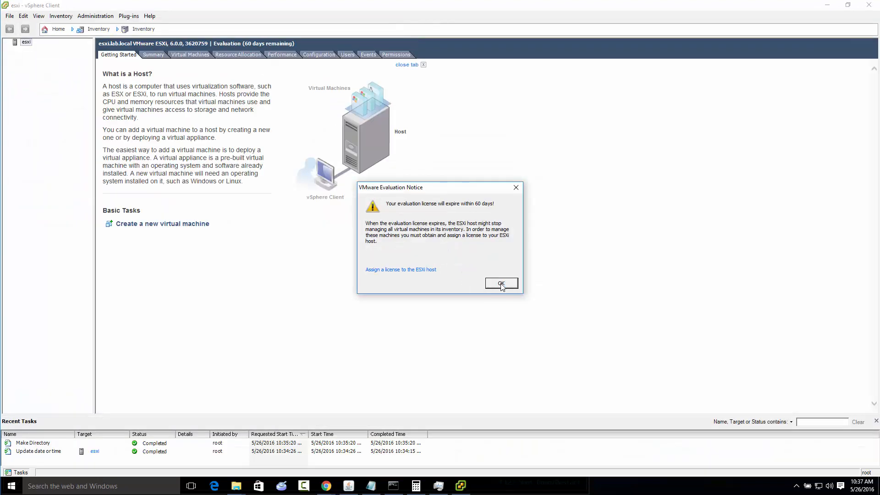
pyautogui.click(502, 285)
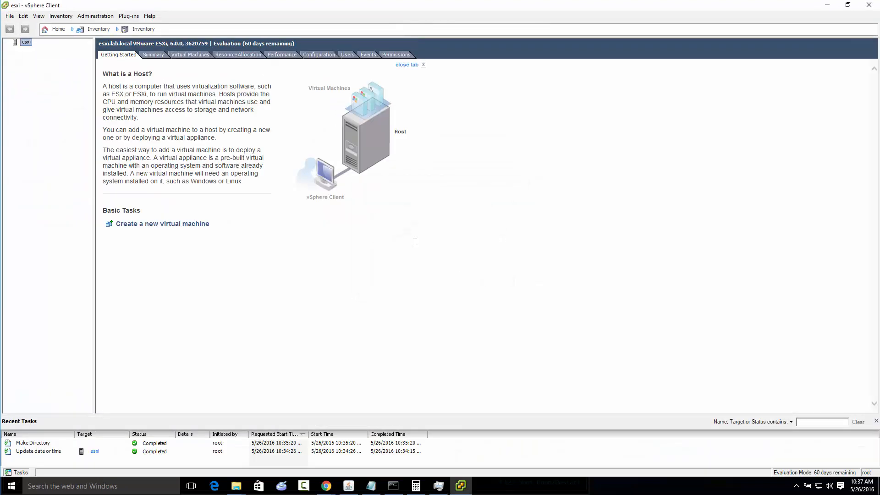
# Examine the host's hardware health sensors, from processors to chassis, then its processor and memory details
pyautogui.click(311, 55)
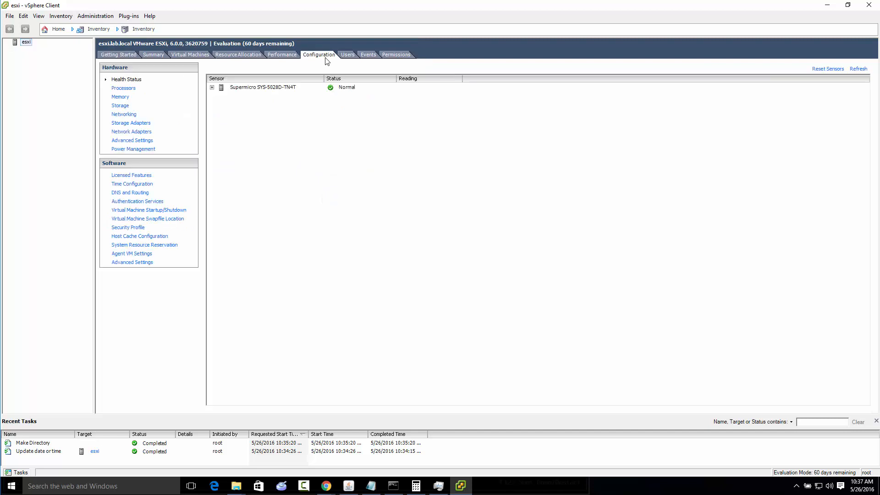
pyautogui.click(212, 88)
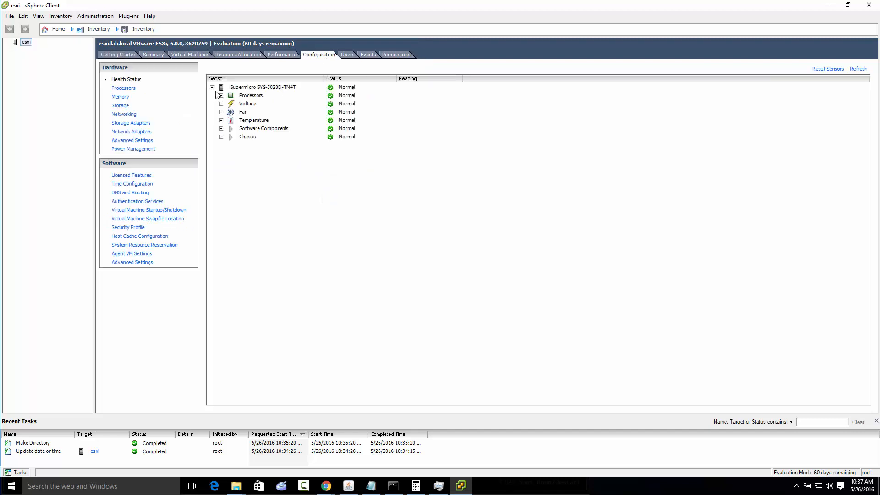
pyautogui.click(221, 95)
pyautogui.click(221, 136)
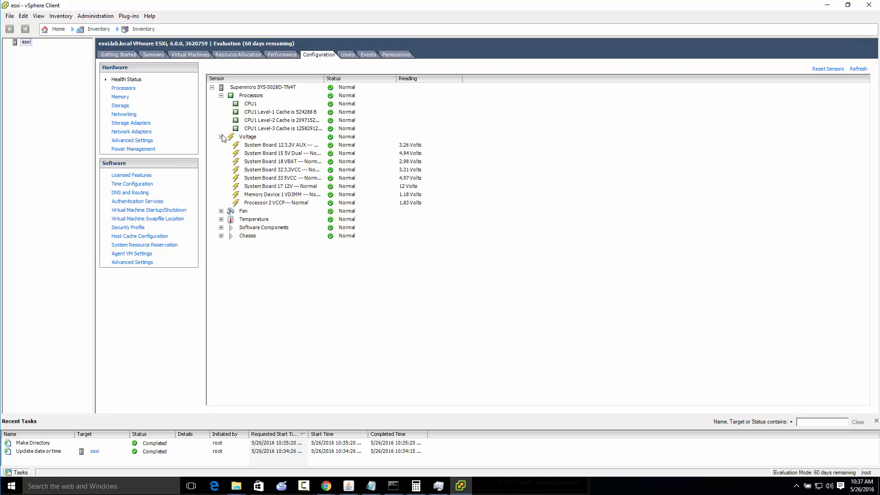
pyautogui.click(221, 211)
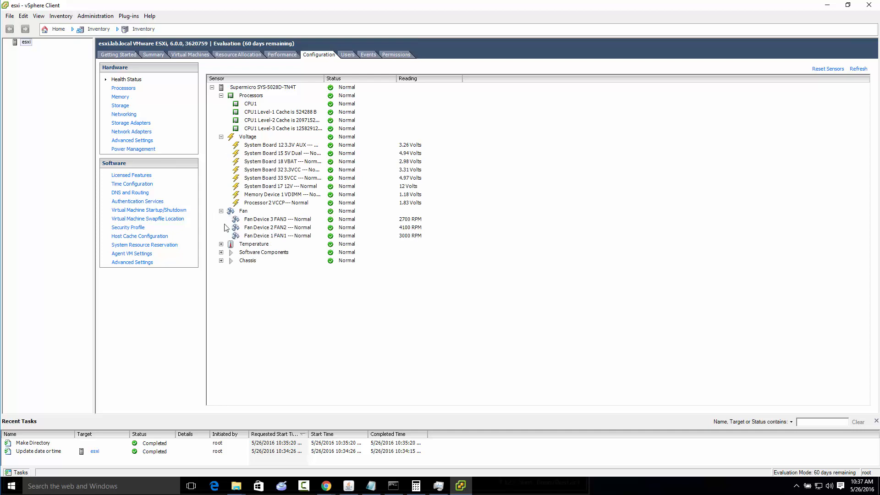
pyautogui.click(221, 245)
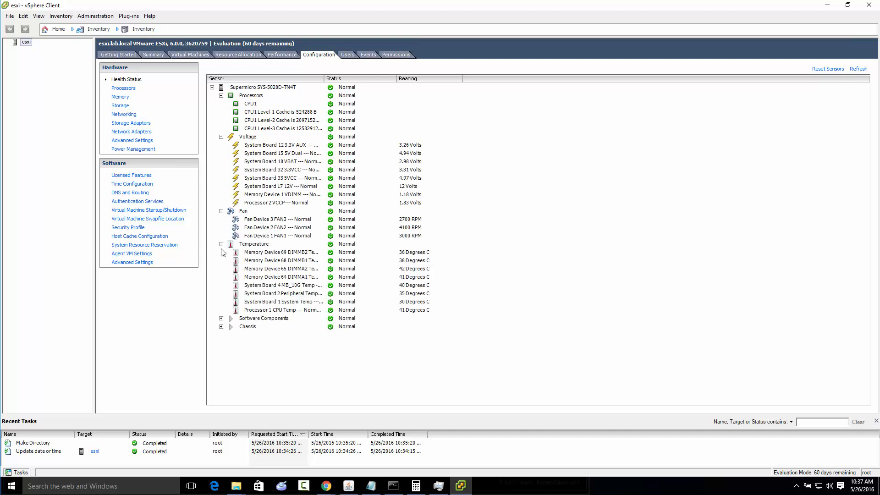
pyautogui.click(221, 318)
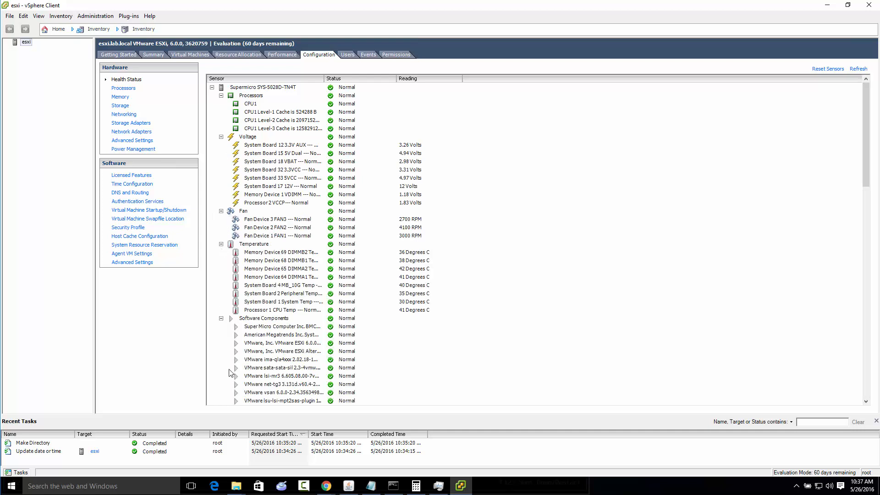
pyautogui.scroll(-20, 248, 372)
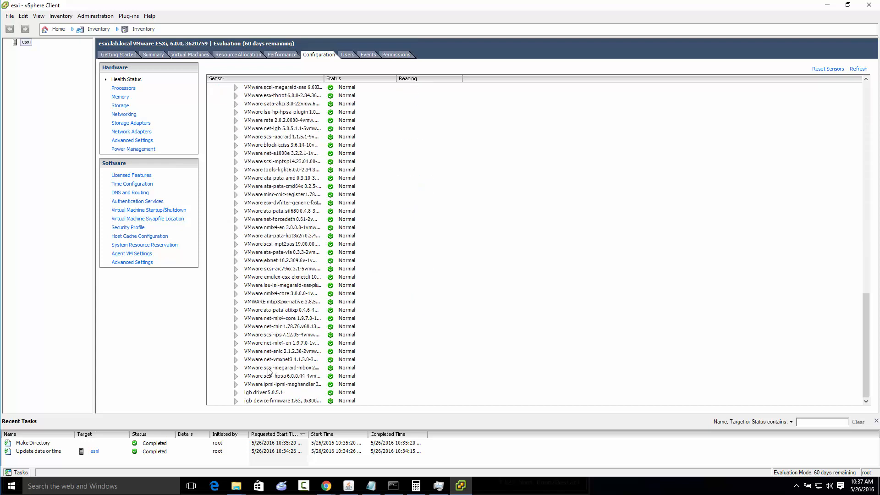
pyautogui.scroll(-1, 269, 371)
pyautogui.click(221, 401)
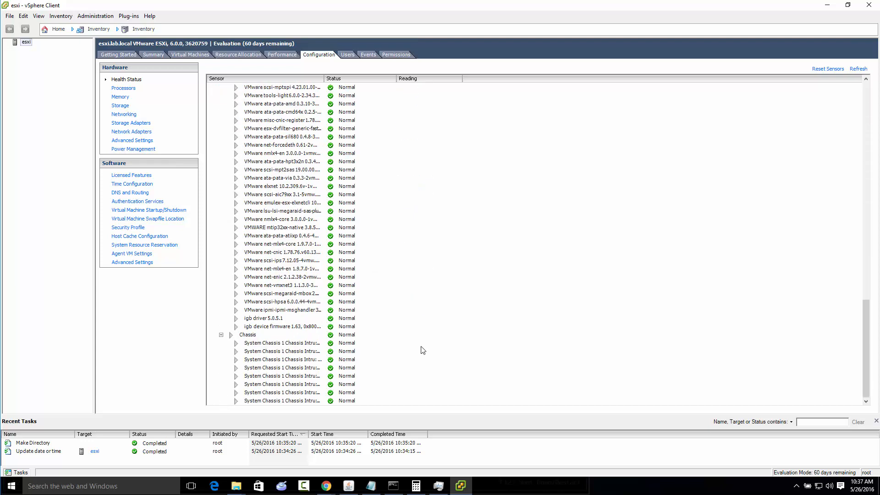
pyautogui.scroll(20, 423, 350)
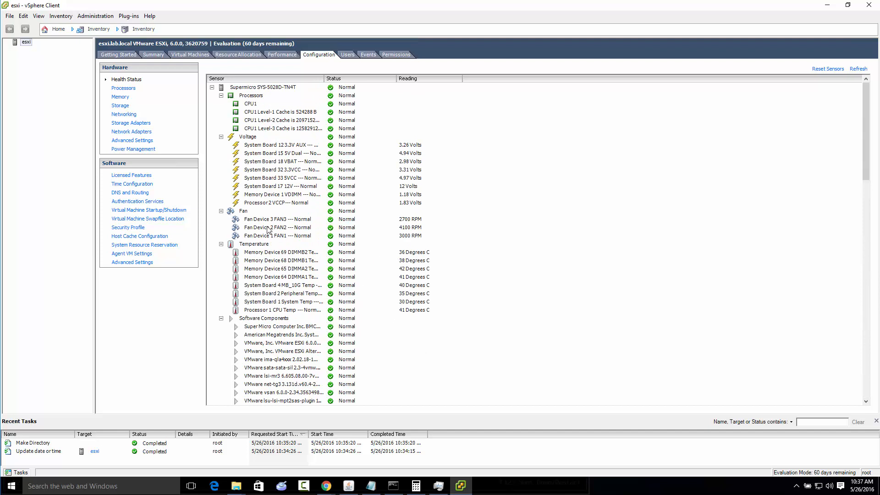
pyautogui.click(122, 89)
pyautogui.click(121, 98)
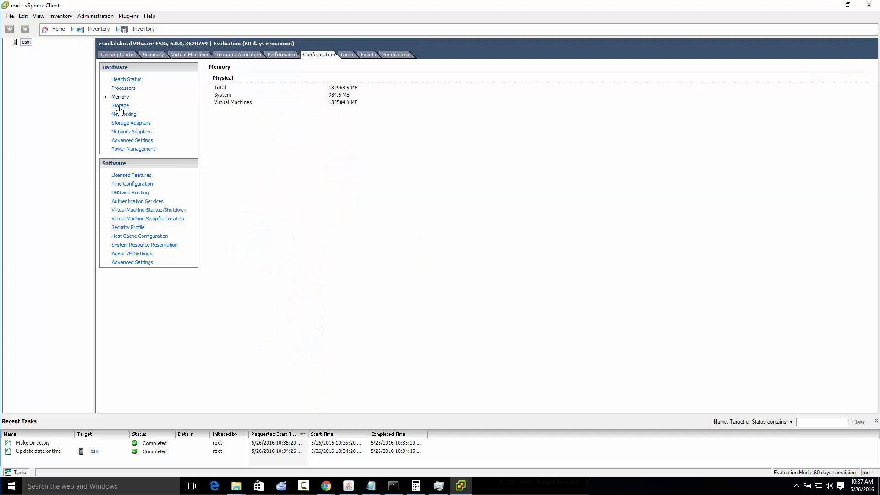
# Browse the Samsung850EVO_2TB datastore from the host's storage configuration and open its ISO folder
pyautogui.click(120, 106)
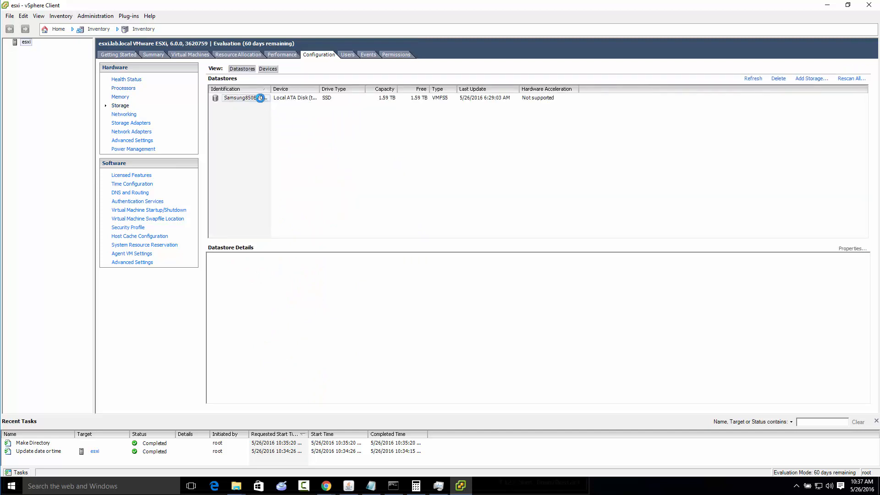
pyautogui.click(257, 98)
pyautogui.rightClick(280, 105)
pyautogui.click(283, 110)
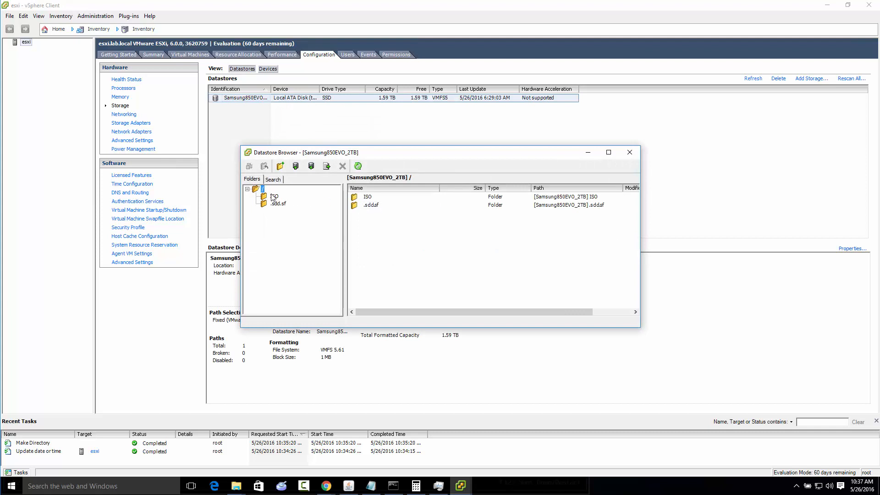
pyautogui.click(274, 197)
# Start a file upload into the ISO folder and navigate to the local directory C:\ISOs
pyautogui.click(327, 166)
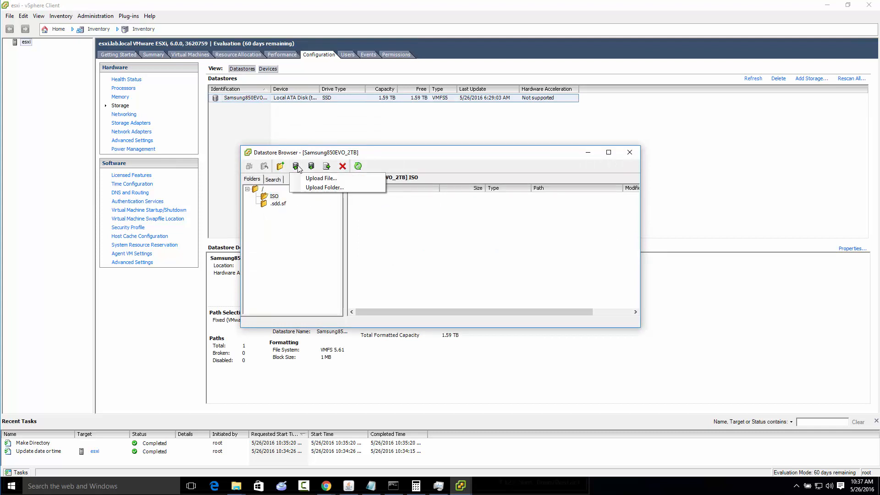
pyautogui.click(334, 179)
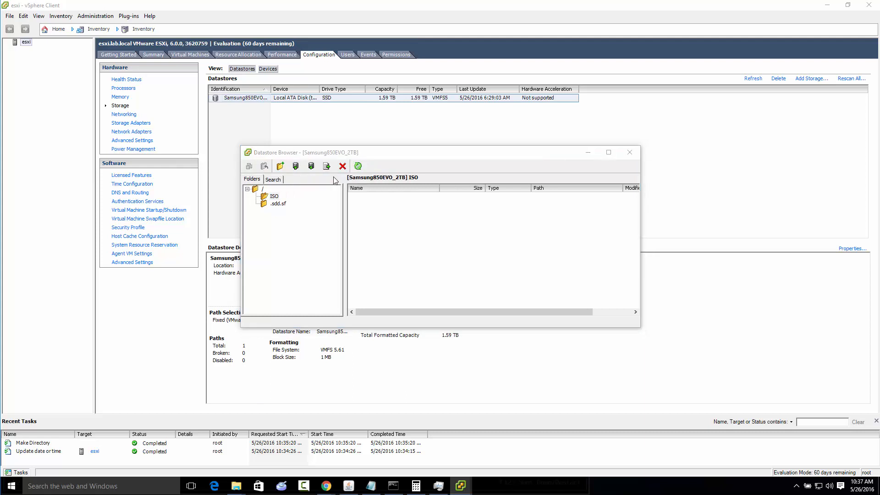
pyautogui.click(414, 181)
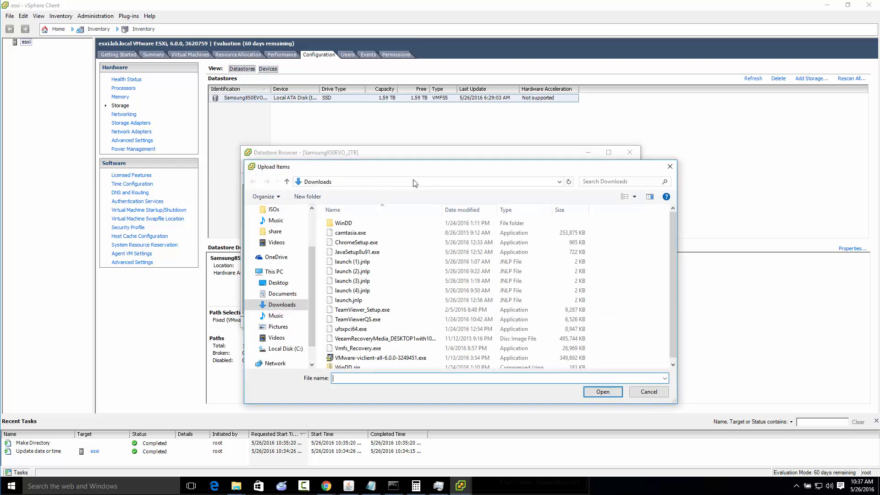
pyautogui.write('c:\\iso')
pyautogui.press('Return')
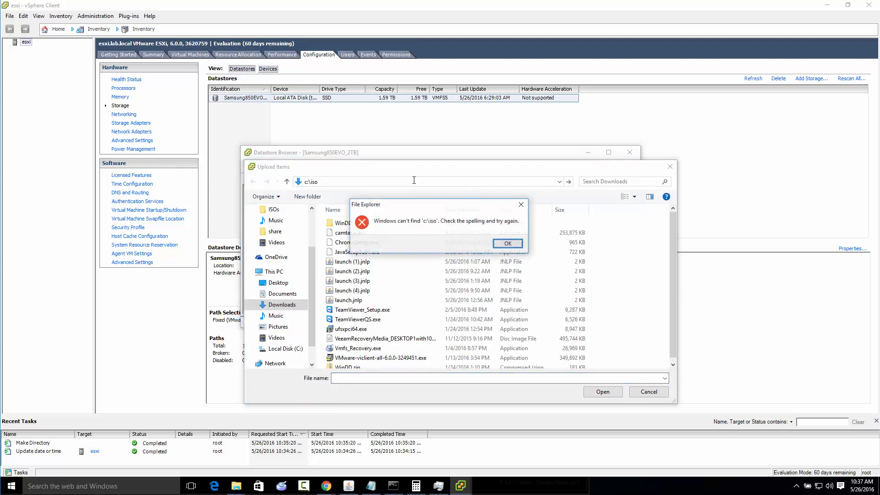
pyautogui.press('Return')
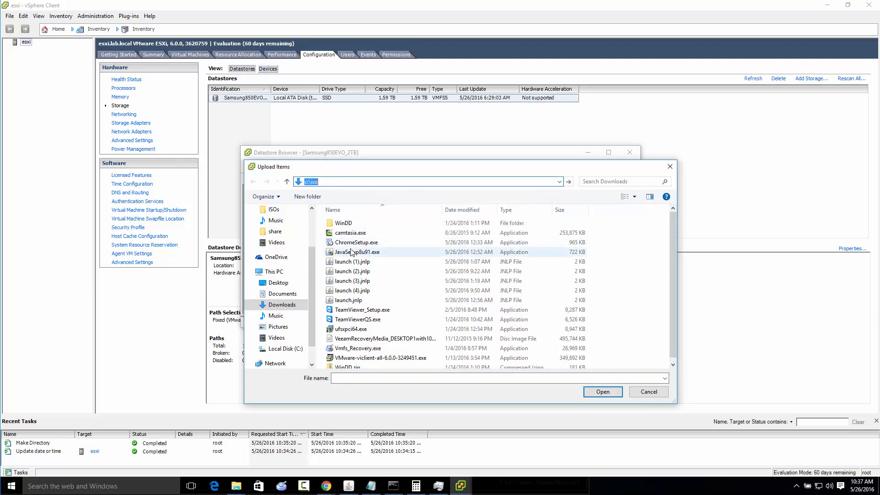
pyautogui.click(324, 181)
pyautogui.write('s')
pyautogui.press('Return')
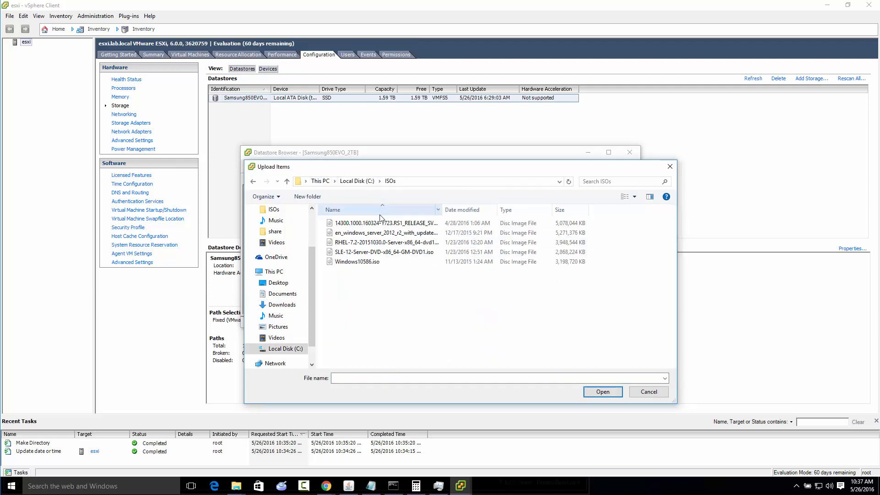
# Upload Windows10586.iso into the datastore's ISO folder, accepting the replacement of any file with the same name
pyautogui.click(369, 225)
pyautogui.click(362, 262)
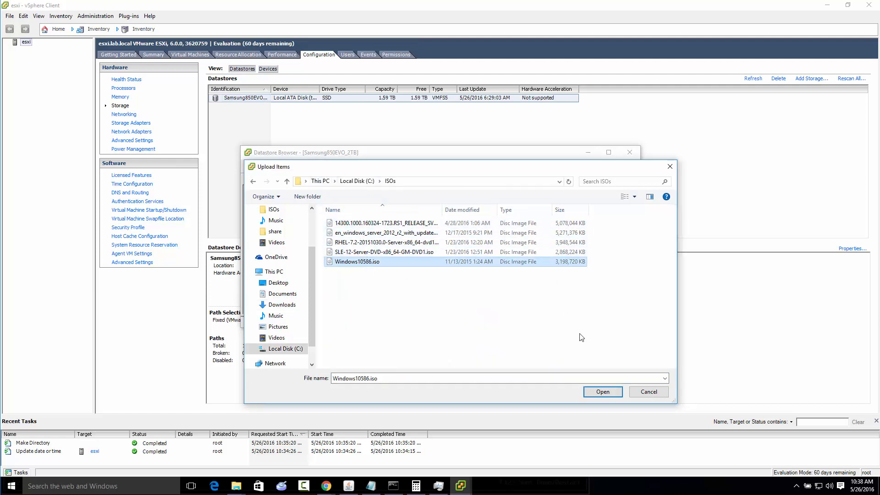
pyautogui.click(590, 392)
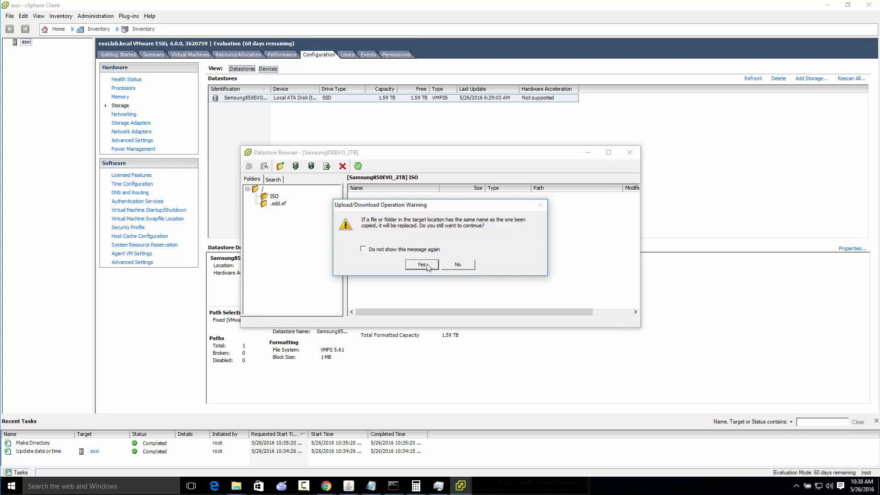
pyautogui.click(422, 265)
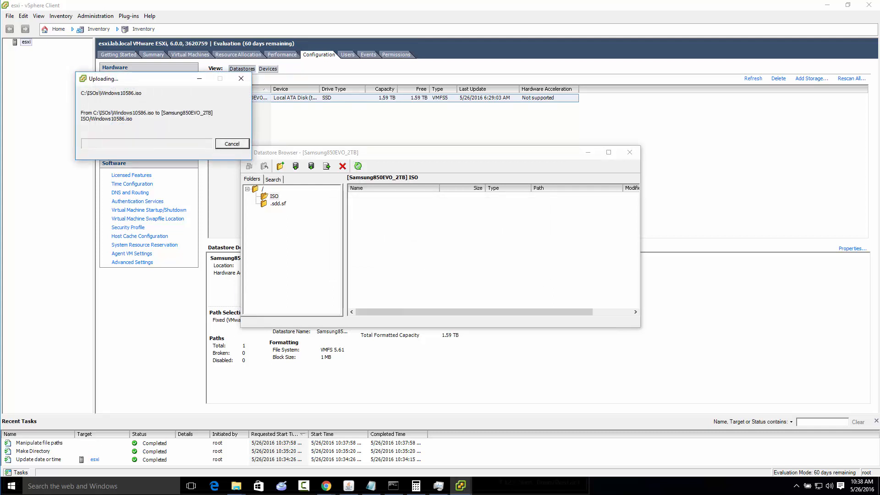
# Check the workstation's Ethernet throughput in Task Manager during the upload, close it and minimize the upload progress window
pyautogui.rightClick(683, 487)
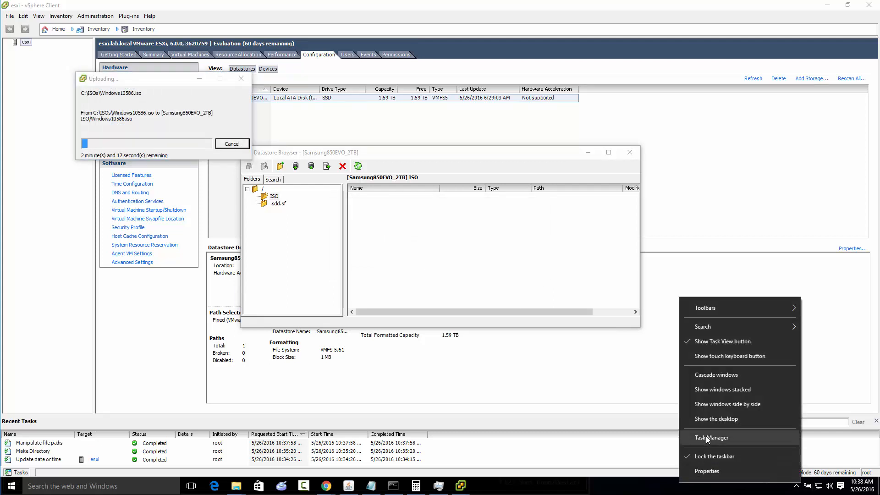
pyautogui.click(708, 439)
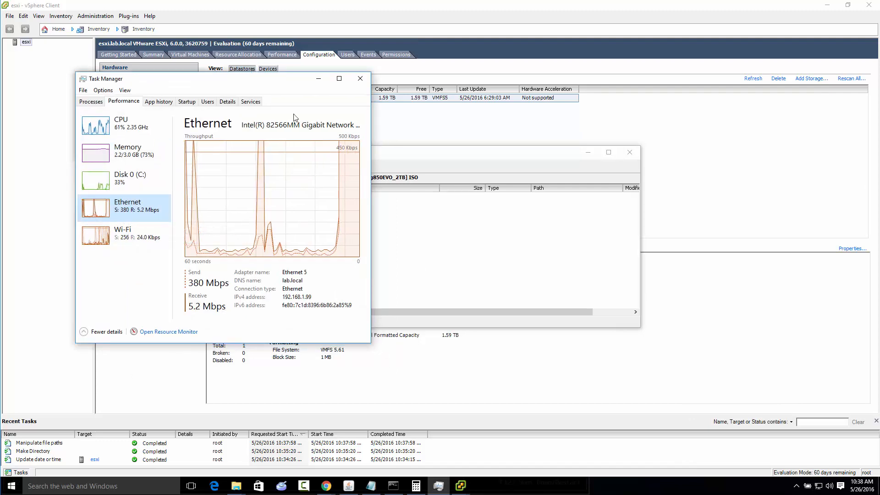
pyautogui.click(360, 78)
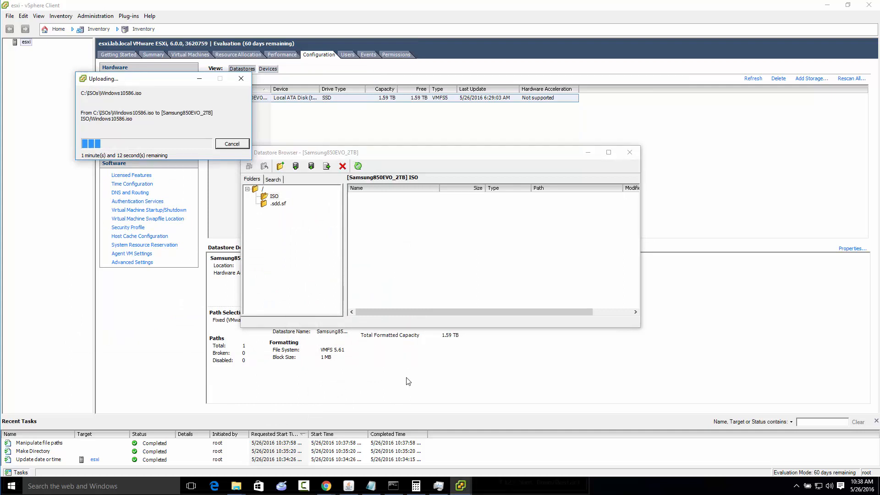
pyautogui.click(201, 79)
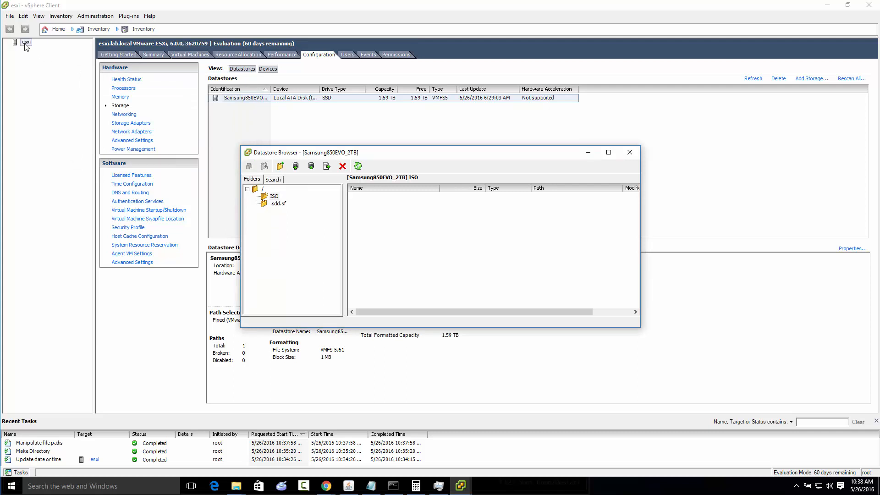
# Review the host's virtual machine startup/shutdown and DNS and routing settings, closing the DNS configuration without saving
pyautogui.click(168, 252)
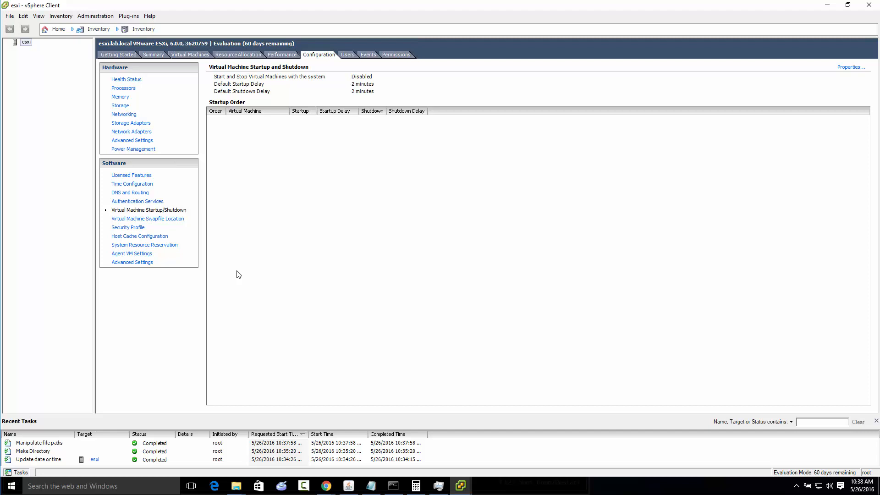
pyautogui.click(145, 194)
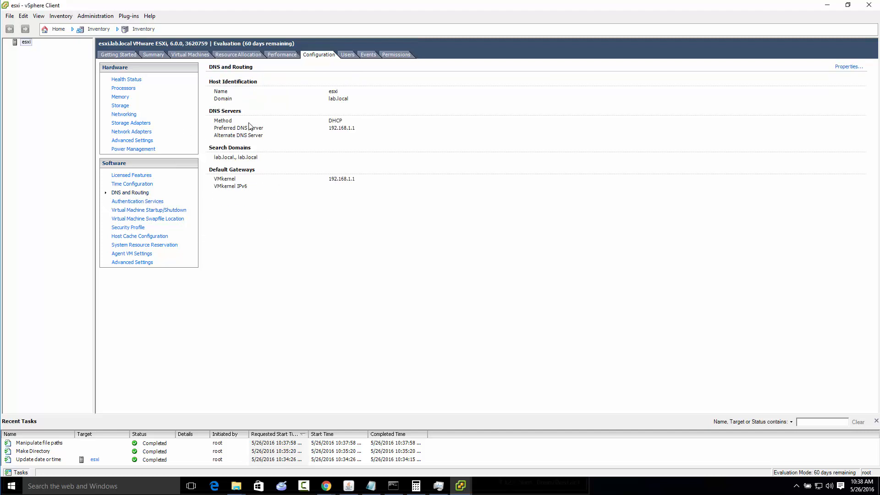
pyautogui.click(855, 66)
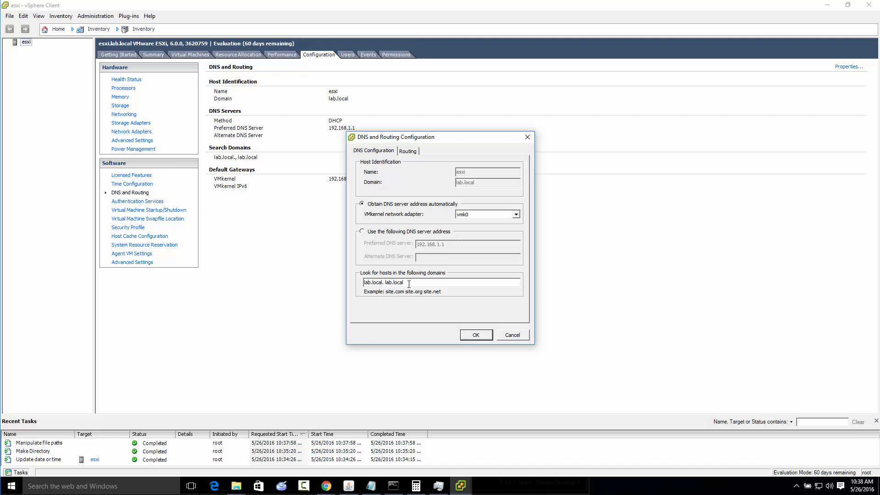
pyautogui.click(512, 335)
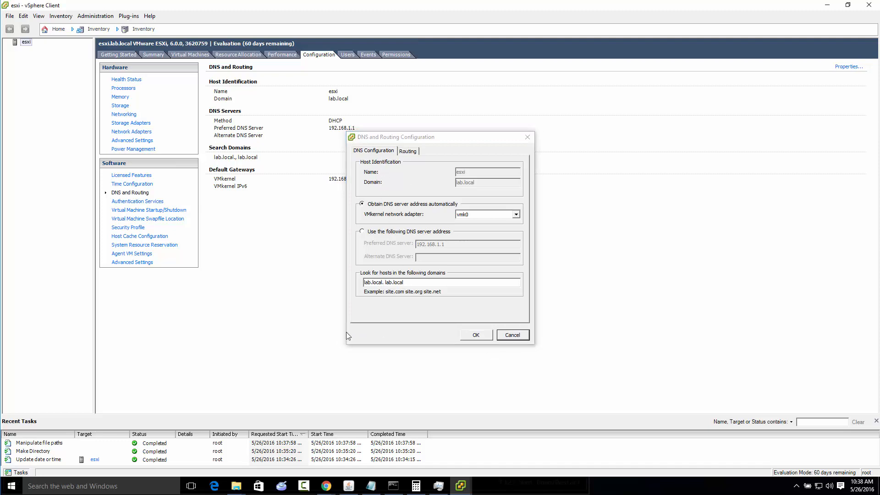
# Minimize the vSphere Client, switch to the Java iKVM Viewer console and move it toward the screen's center, declining to exit
pyautogui.click(827, 5)
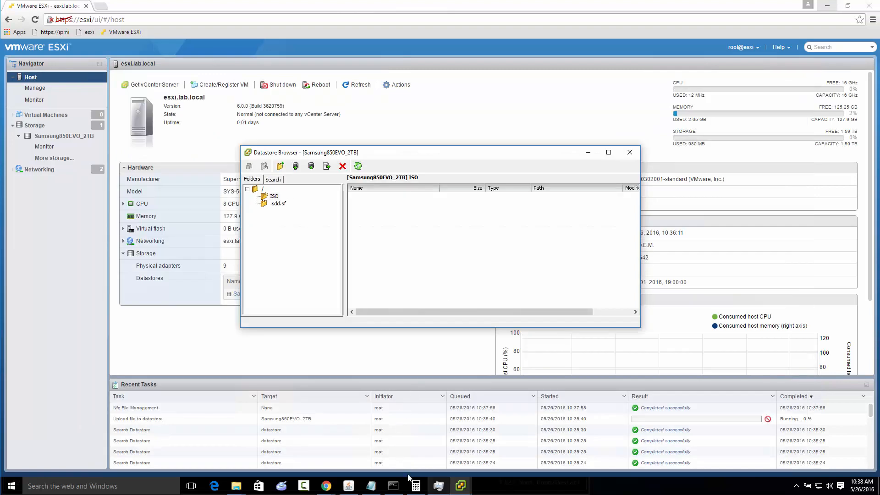
pyautogui.click(345, 490)
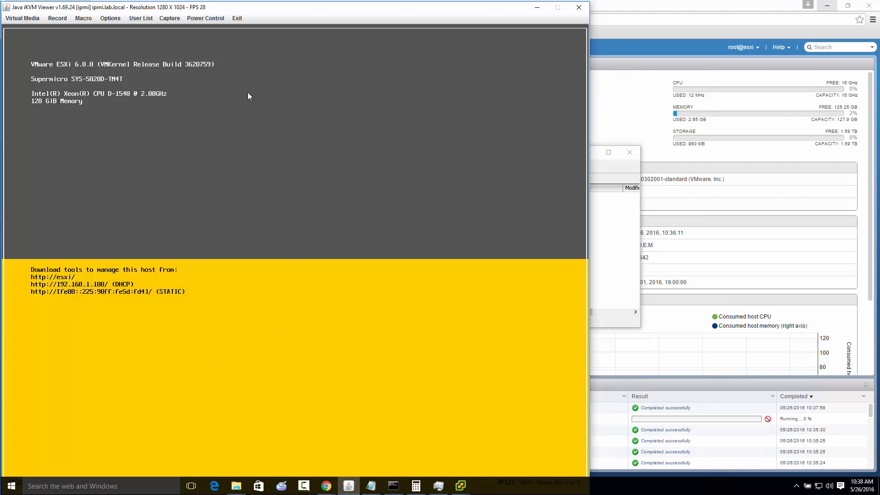
pyautogui.moveTo(238, 10); pyautogui.dragTo(399, 1)
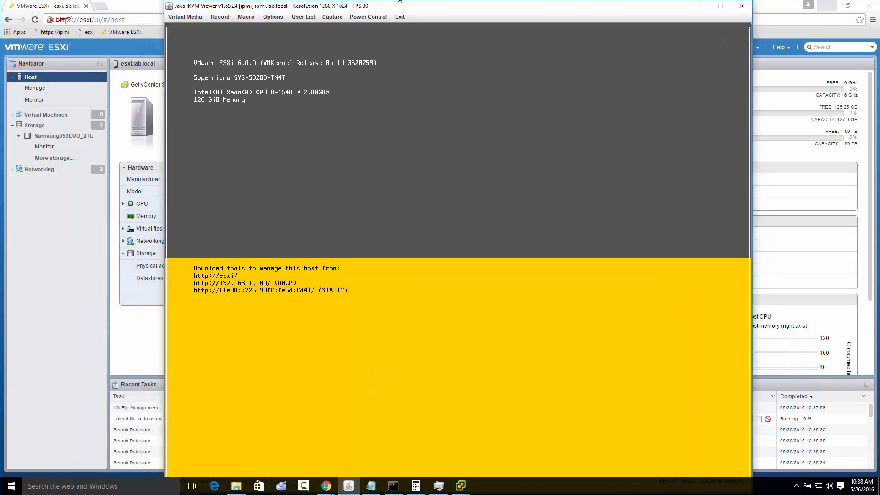
pyautogui.hotkey('alt', 'F4')
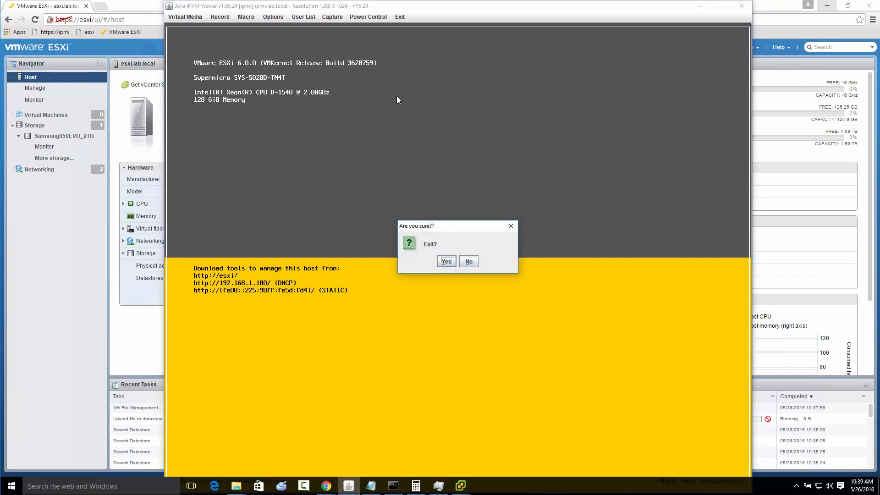
pyautogui.click(468, 261)
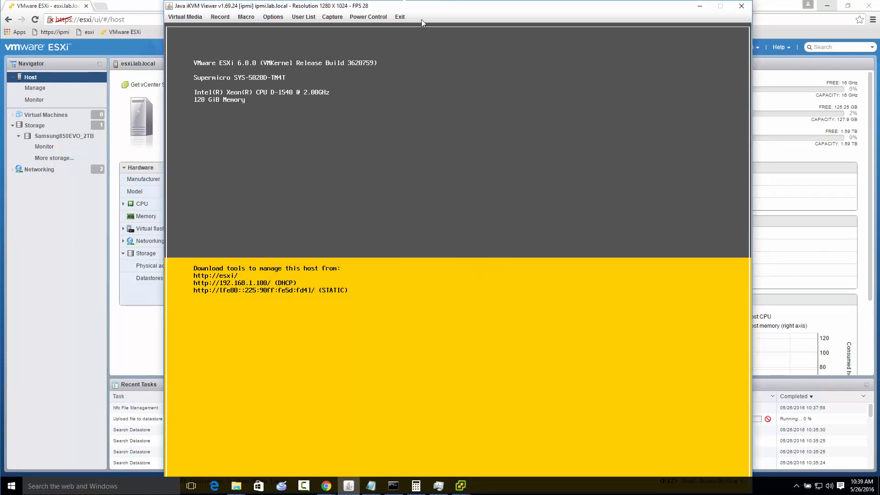
# Assign F12 as the hotkey for the viewer's Exit Remote Location action and close the hotkey settings
pyautogui.moveTo(428, 9)
pyautogui.mouseDown()
pyautogui.moveTo(410, 1)
pyautogui.moveTo(407, 19)
pyautogui.moveTo(416, 20)
pyautogui.mouseUp()
pyautogui.click(230, 26)
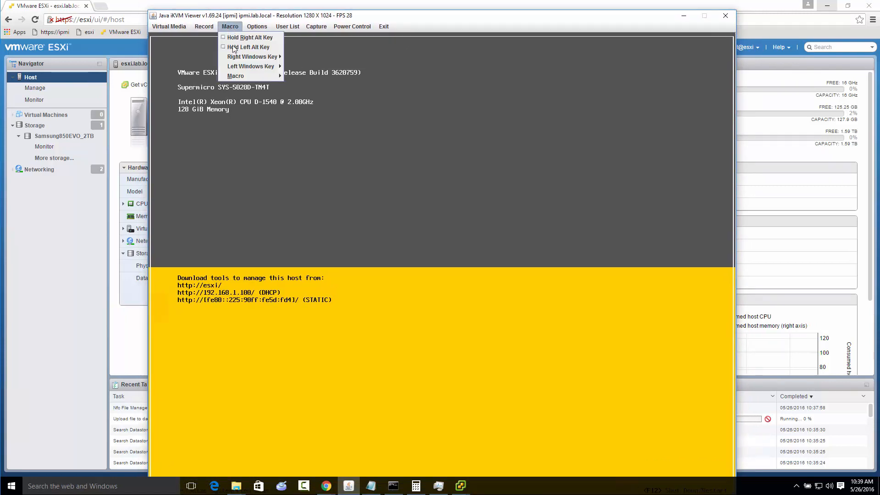
pyautogui.moveTo(239, 77)
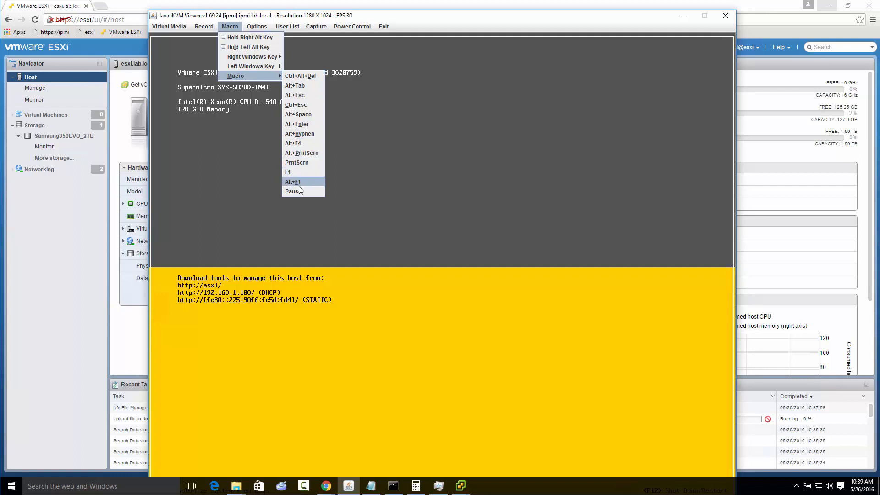
pyautogui.moveTo(259, 28)
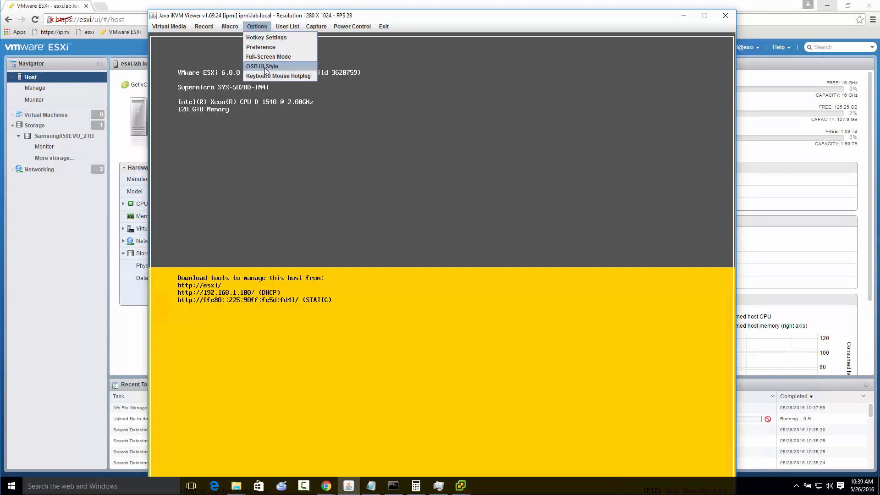
pyautogui.click(265, 37)
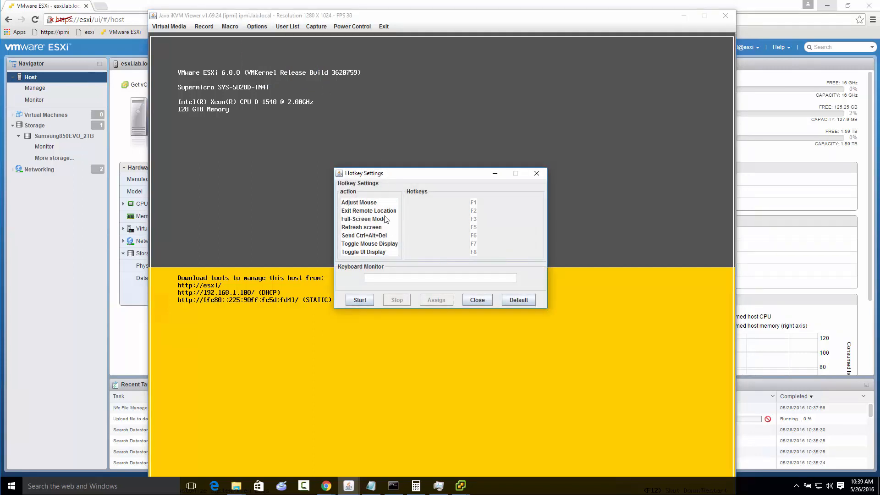
pyautogui.click(364, 212)
pyautogui.click(358, 301)
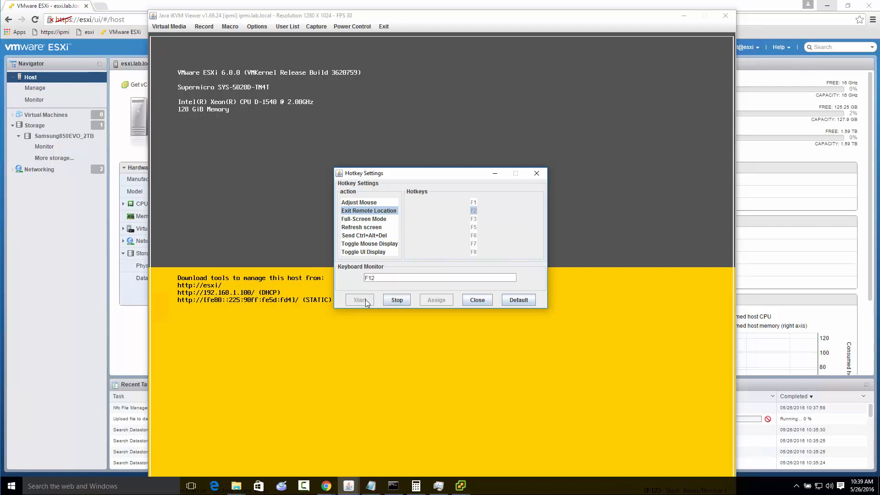
pyautogui.click(397, 301)
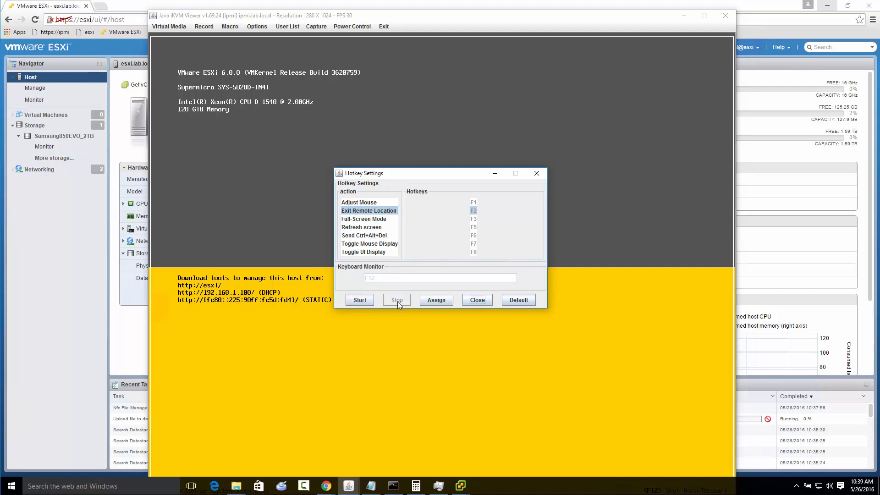
pyautogui.click(433, 299)
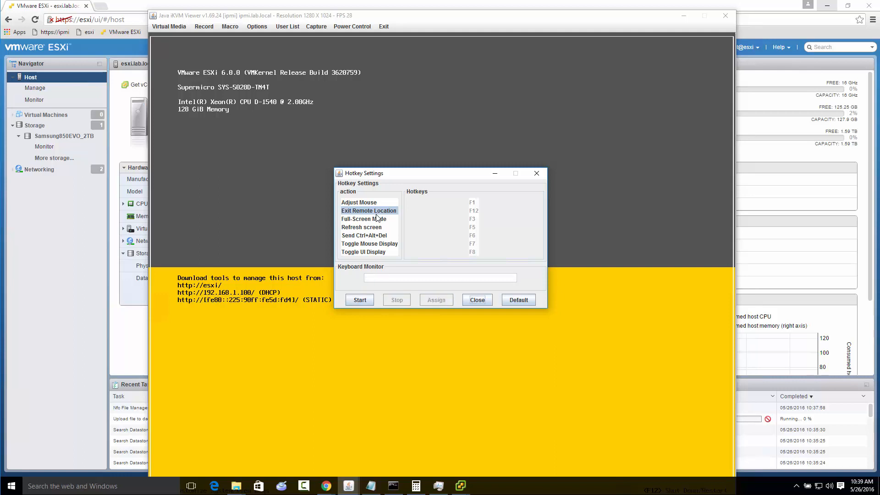
pyautogui.click(477, 300)
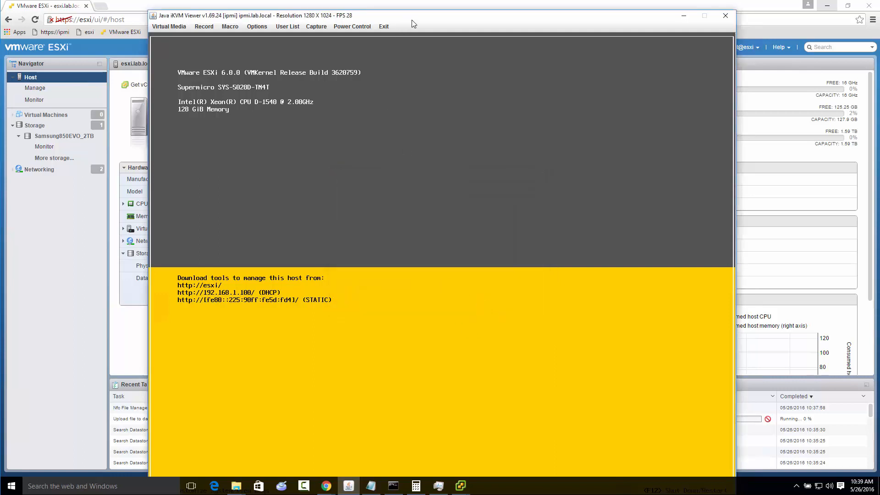
# Reassign the viewer's Exit Remote Location hotkey to F11 and close the hotkey settings
pyautogui.moveTo(412, 20)
pyautogui.mouseDown()
pyautogui.moveTo(401, 1)
pyautogui.moveTo(392, 30)
pyautogui.moveTo(409, 2)
pyautogui.moveTo(408, 12)
pyautogui.mouseUp()
pyautogui.click(253, 18)
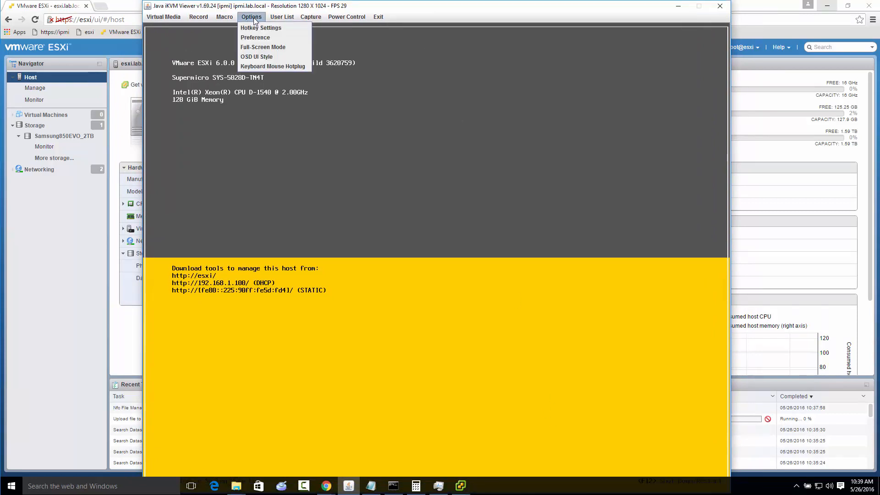
pyautogui.click(261, 27)
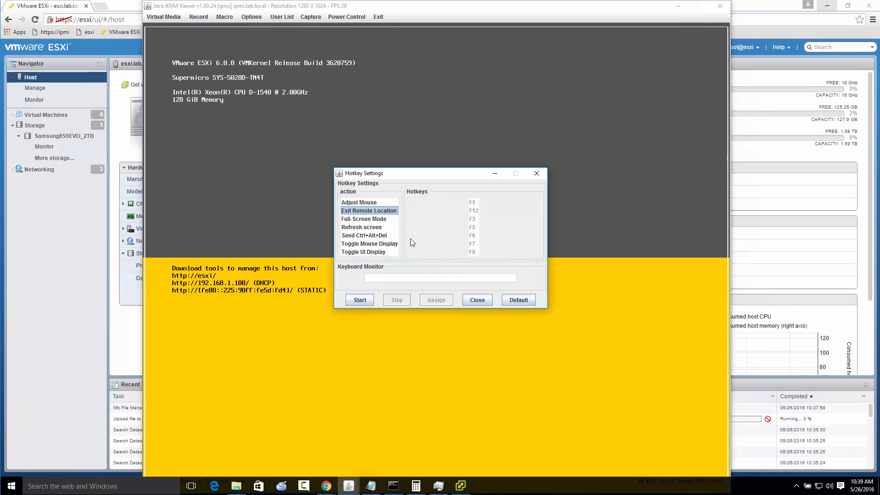
pyautogui.click(360, 211)
pyautogui.click(360, 301)
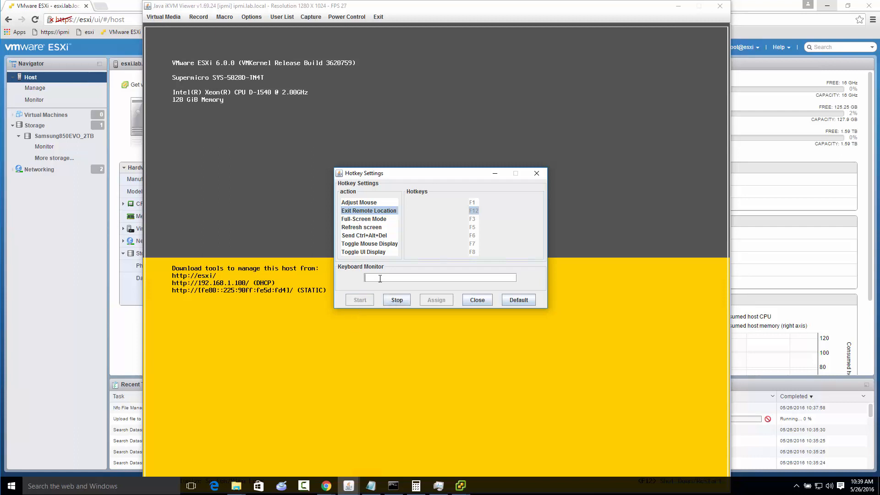
pyautogui.press('F11')
pyautogui.click(394, 299)
pyautogui.click(436, 303)
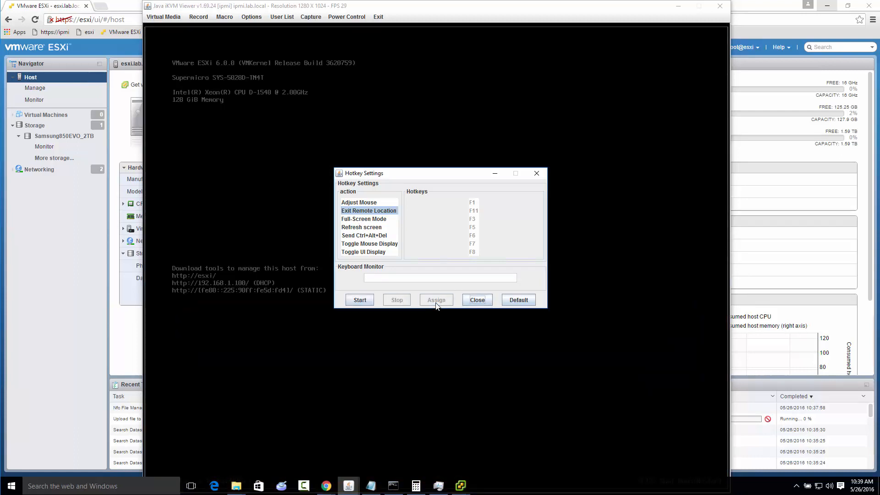
pyautogui.click(479, 302)
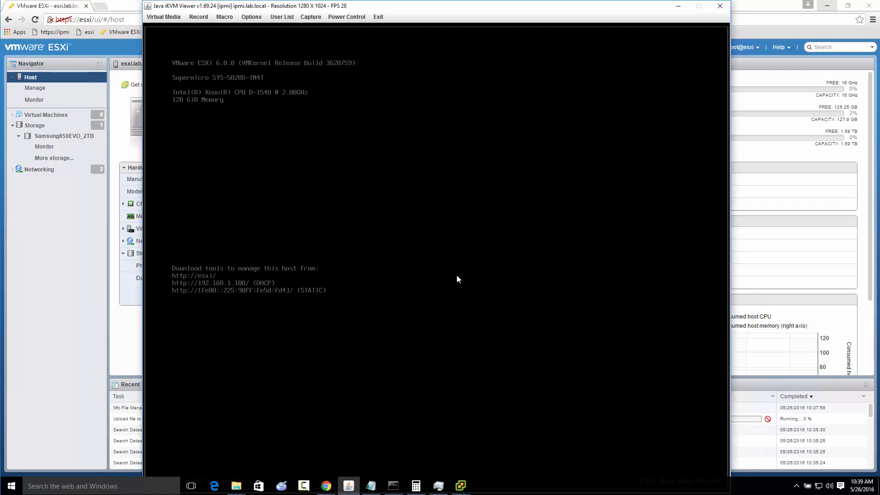
# Log in to the ESXi console's System Customization as root with the account password and reposition the viewer window
pyautogui.press('F2')
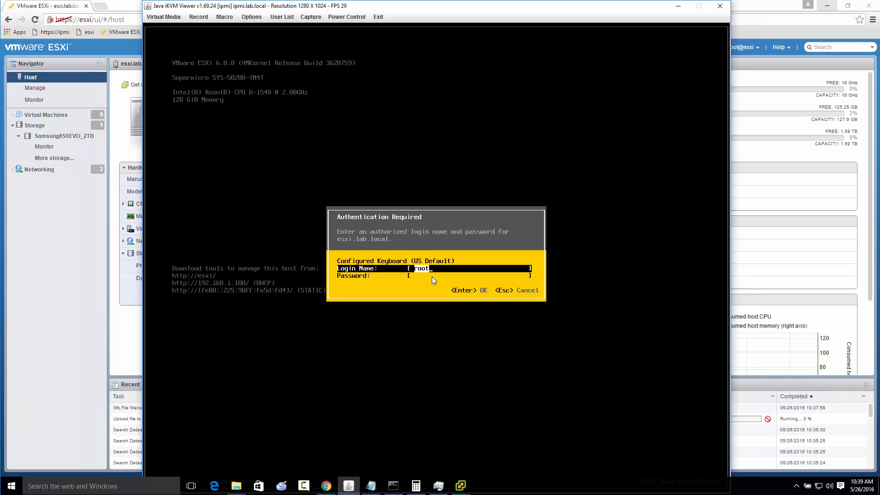
pyautogui.press('Tab')
pyautogui.write('****')
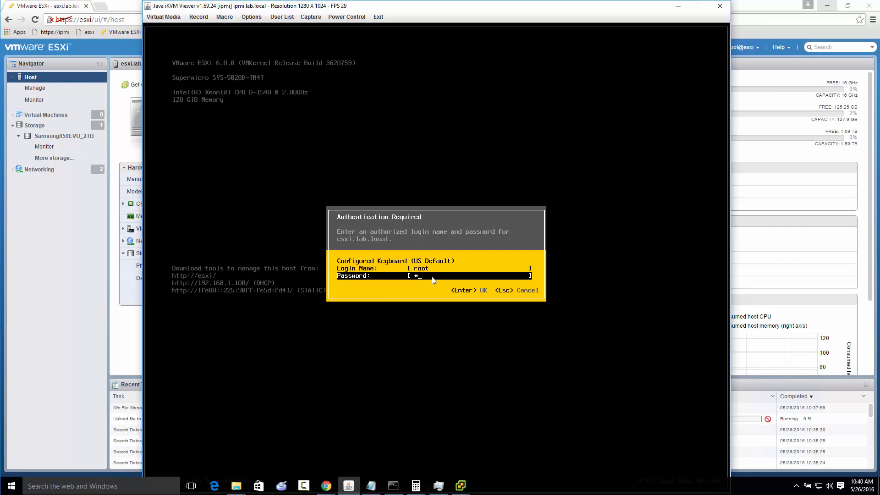
pyautogui.write('****')
pyautogui.press('Return')
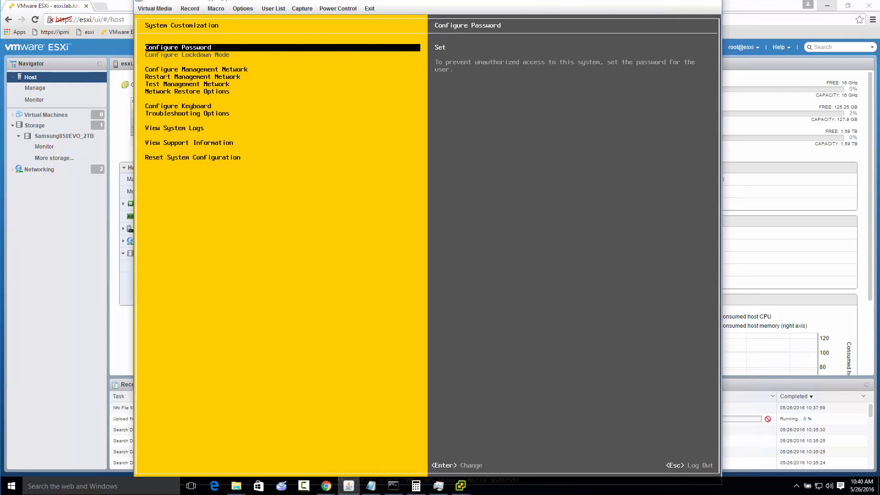
pyautogui.moveTo(497, 1); pyautogui.dragTo(521, 7)
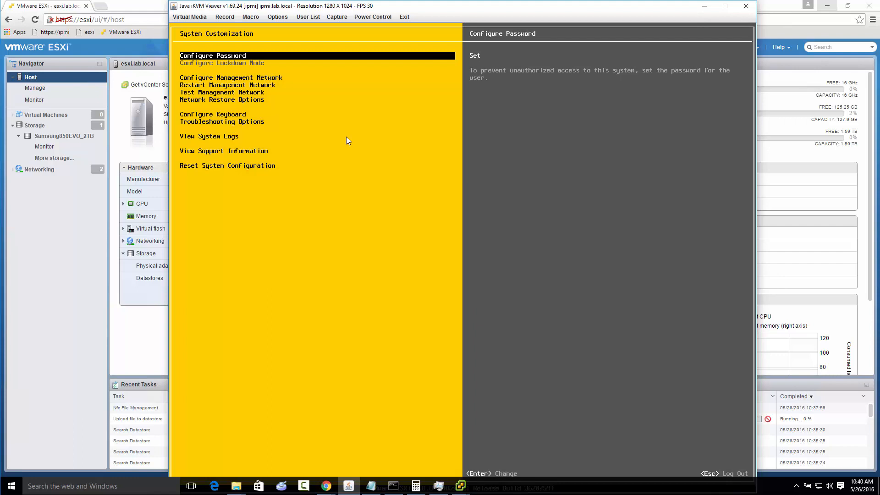
# Set the management network's IPv4 configuration to a static address and network configuration, keeping the filled-in address, subnet mask and gateway
pyautogui.press('Down')
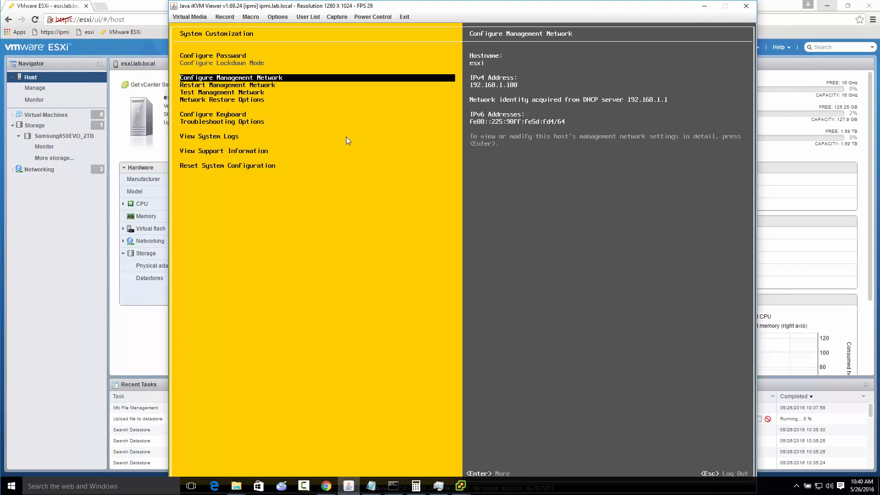
pyautogui.press('Return')
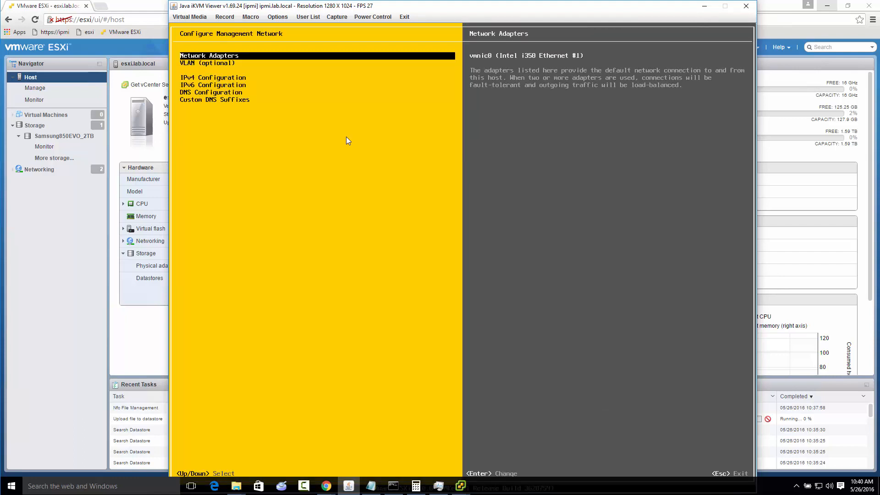
pyautogui.press('Down')
pyautogui.press('Down')
pyautogui.press('Return')
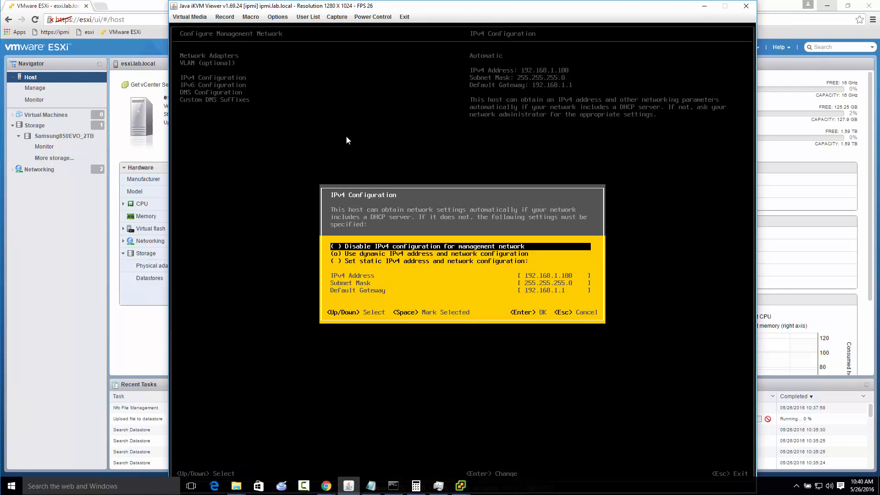
pyautogui.press('Down')
pyautogui.press('Down')
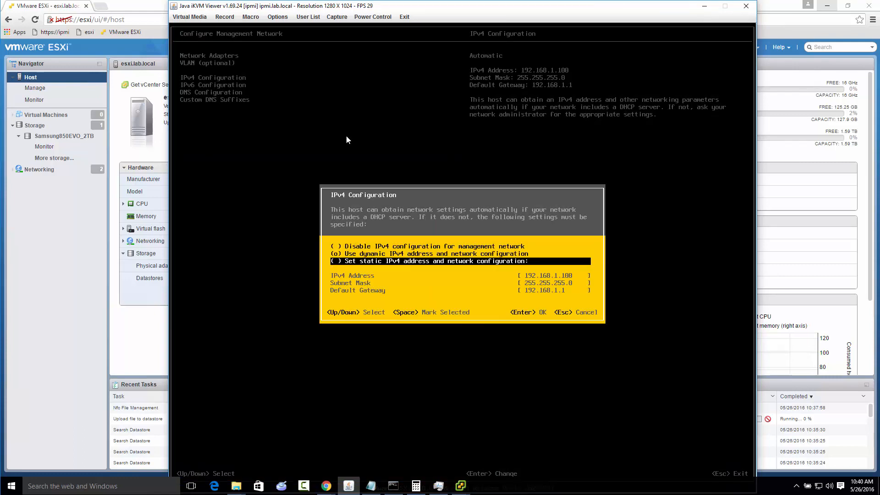
pyautogui.press('space')
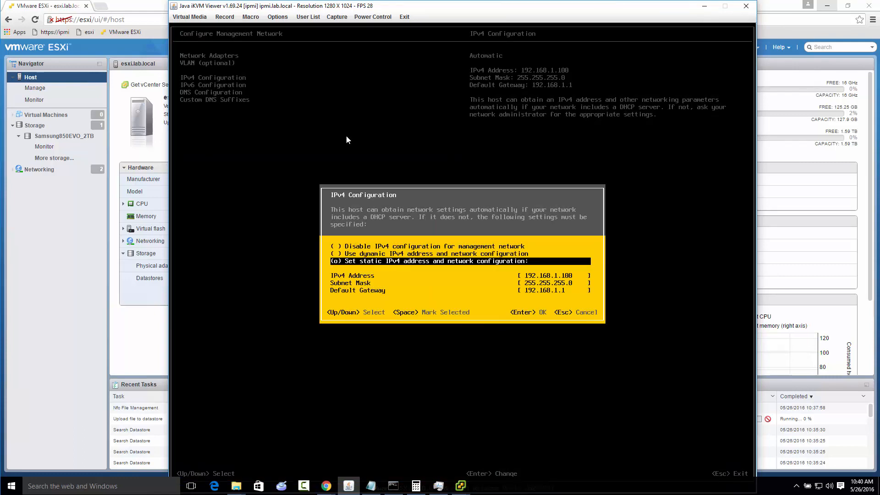
pyautogui.press('Return')
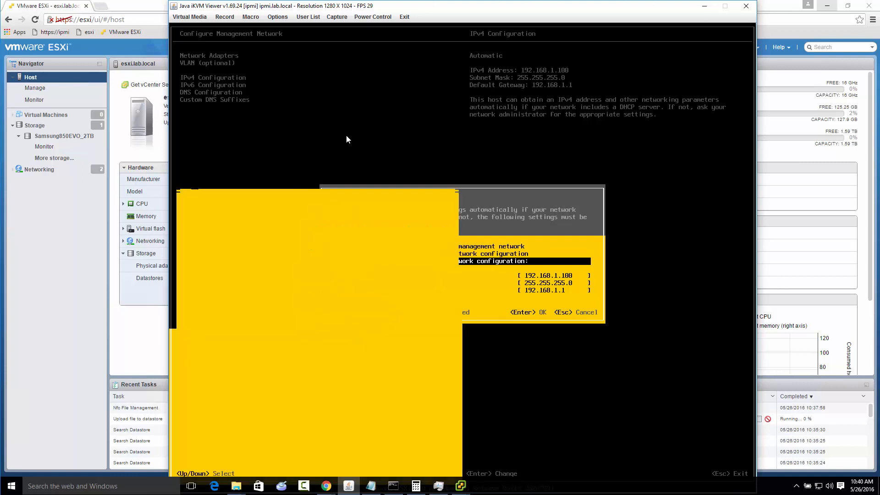
# Review the DNS configuration and custom DNS suffixes without editing them, and apply the changes with a management network restart
pyautogui.press('Down')
pyautogui.press('Down')
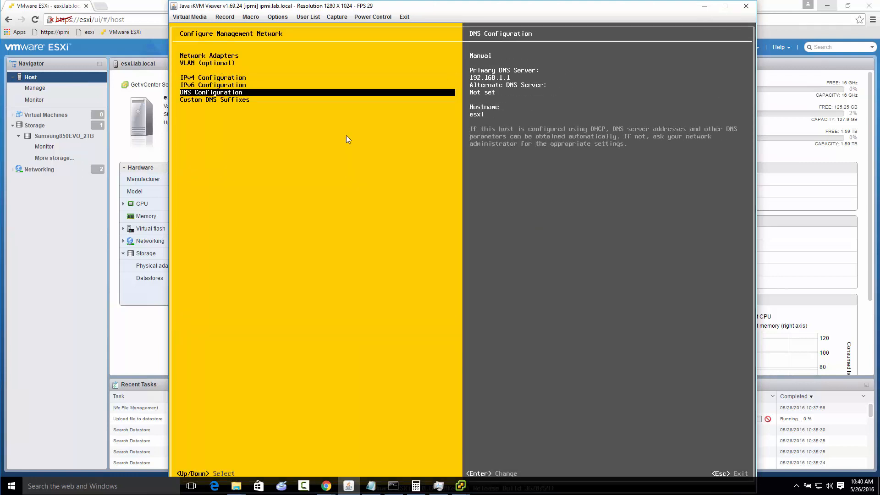
pyautogui.press('Return')
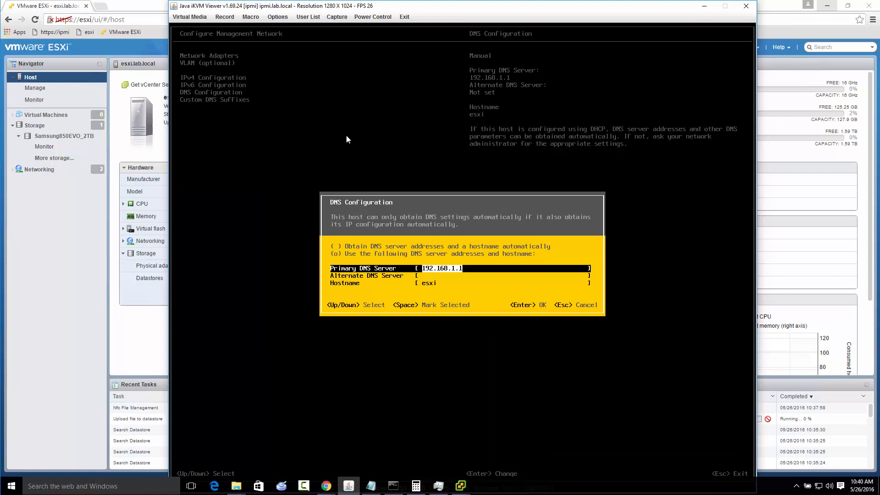
pyautogui.press('Return')
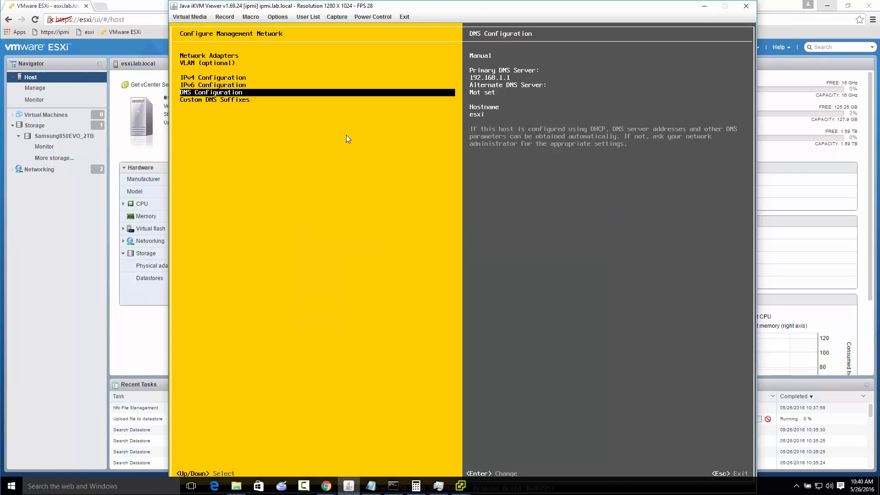
pyautogui.press('Down')
pyautogui.press('Return')
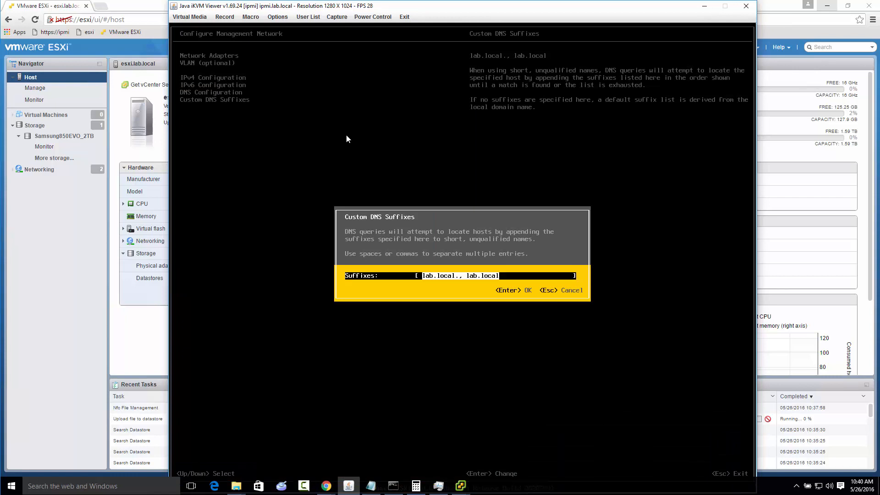
pyautogui.press('Return')
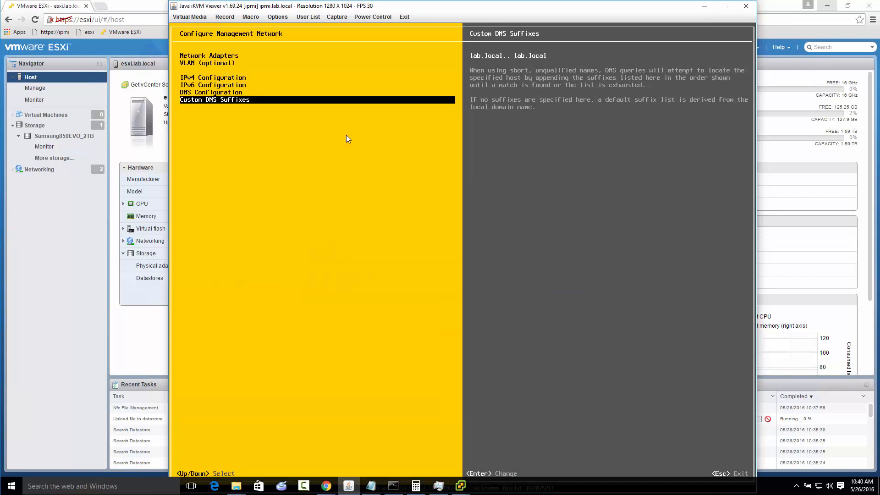
pyautogui.press('Escape')
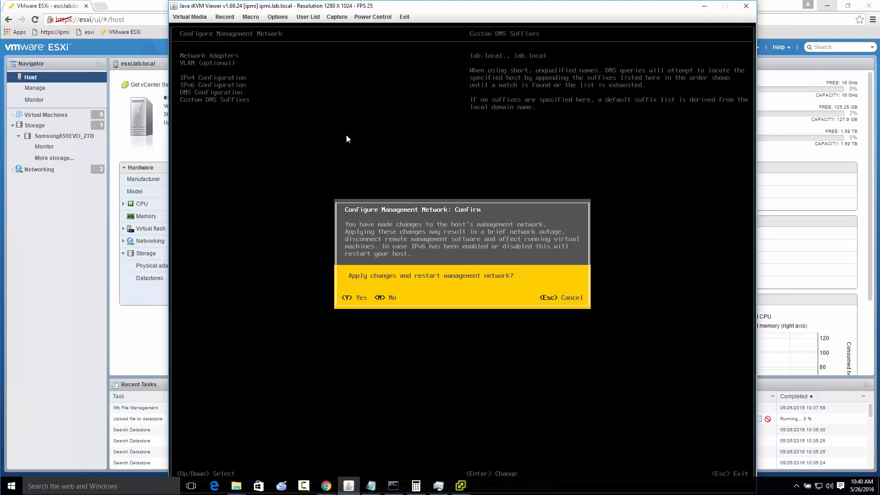
pyautogui.press('Escape')
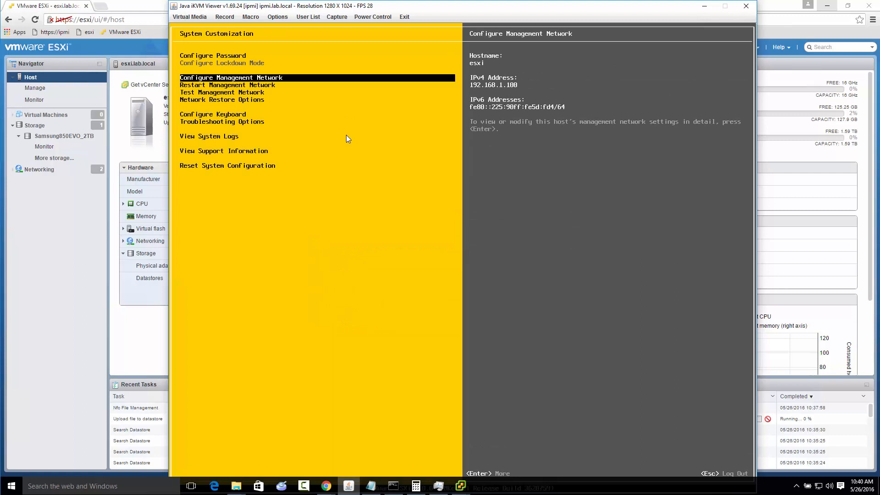
# Run the management network test with the default ping addresses and hostname, and close its results
pyautogui.press('Down')
pyautogui.press('Down')
pyautogui.press('Return')
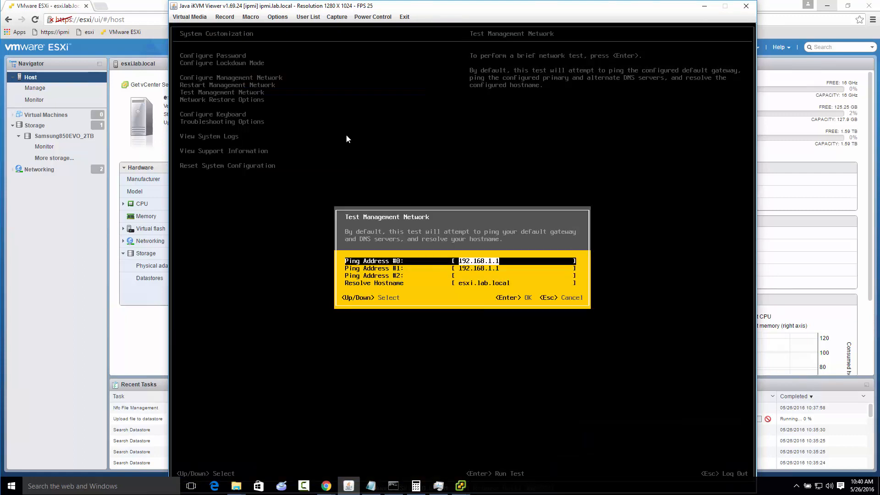
pyautogui.press('Return')
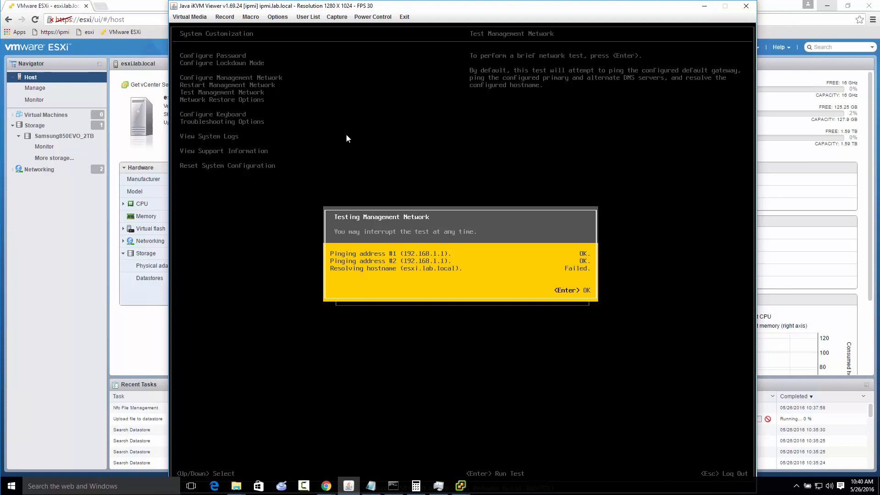
pyautogui.press('Return')
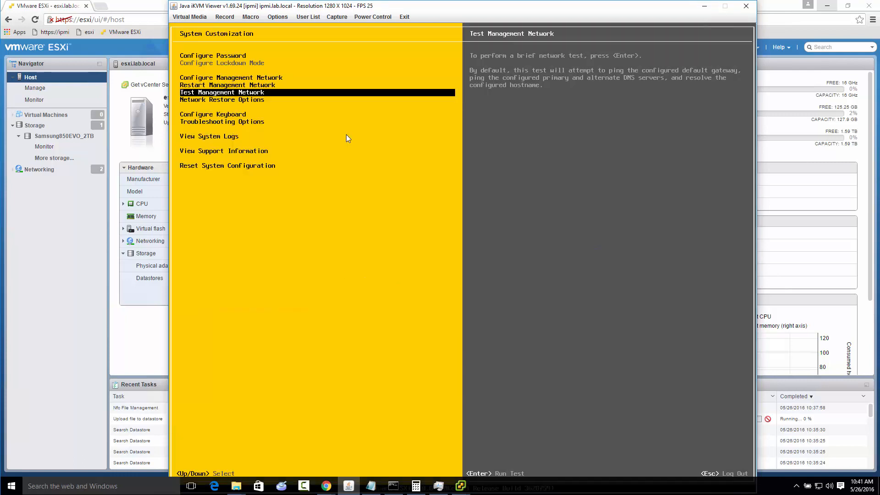
# Review the management network's DNS configuration, keeping its servers and hostname, and log out of System Customization
pyautogui.press('Up')
pyautogui.press('Up')
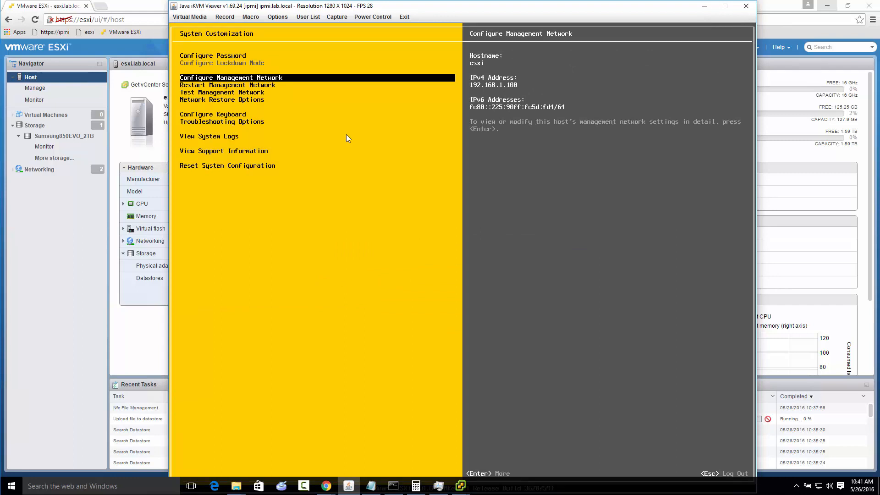
pyautogui.press('Return')
pyautogui.press('Down')
pyautogui.press('Down')
pyautogui.press('Down')
pyautogui.press('Down')
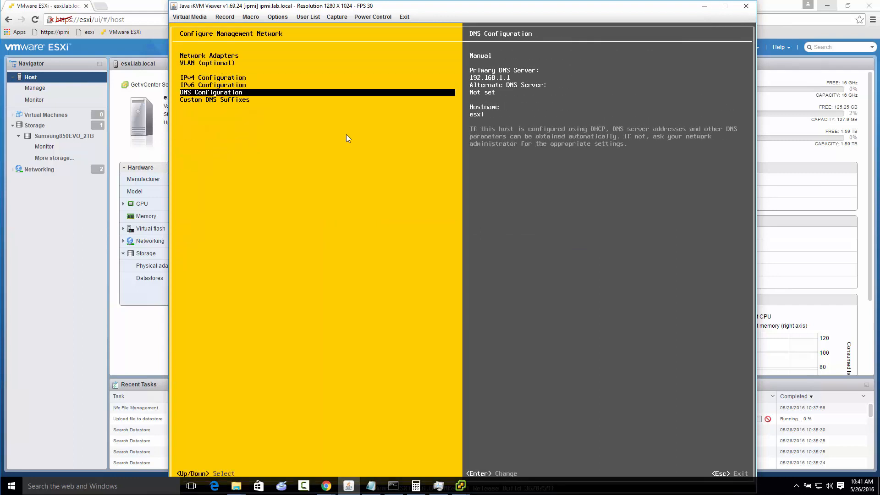
pyautogui.press('Return')
pyautogui.press('Down')
pyautogui.press('Down')
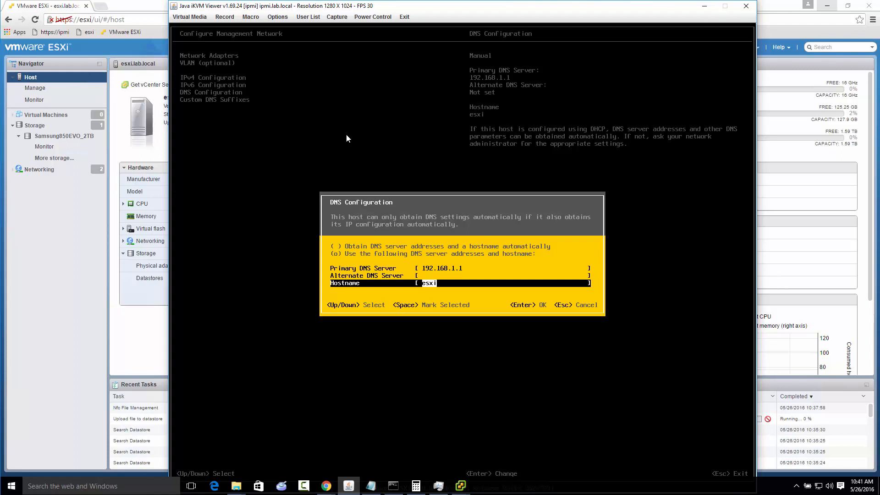
pyautogui.press('Return')
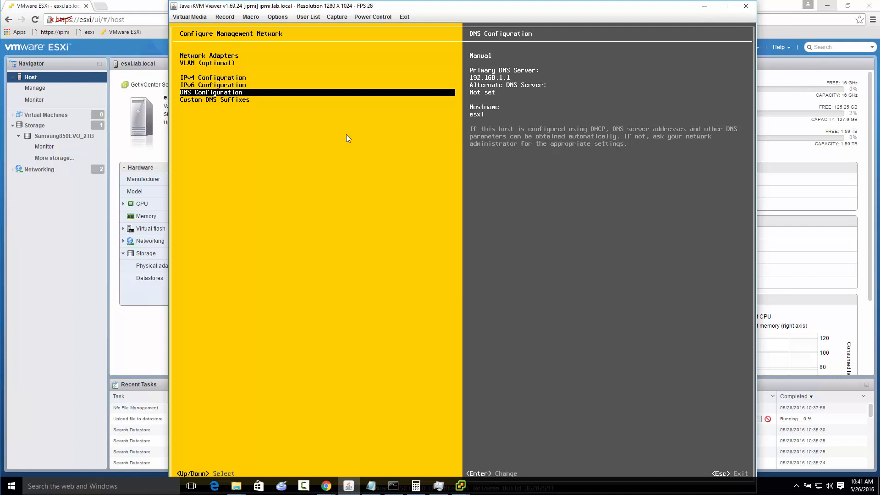
pyautogui.press('Escape')
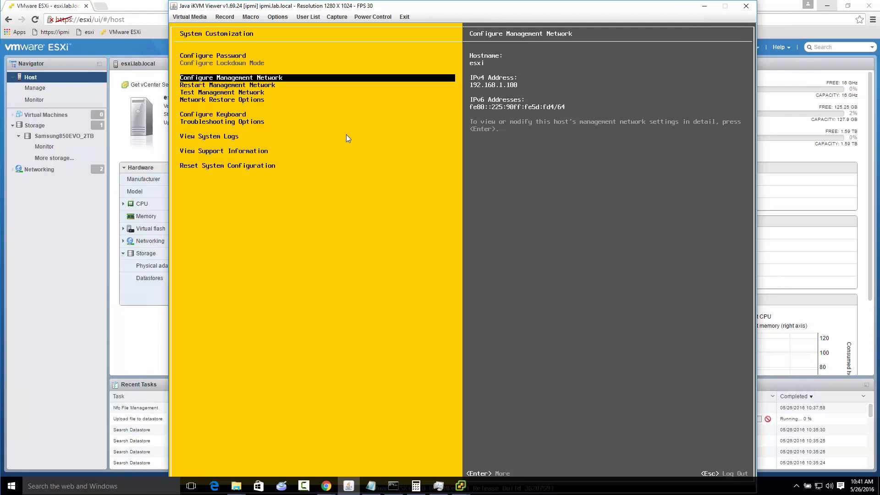
pyautogui.press('Escape')
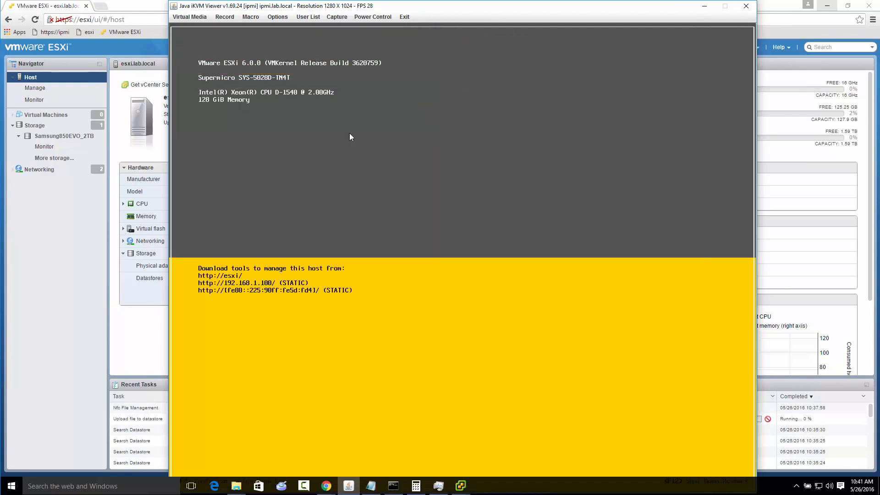
# Minimize the iKVM viewer and Datastore Browser, and start creating a new virtual machine in the ESXi web client
pyautogui.click(702, 10)
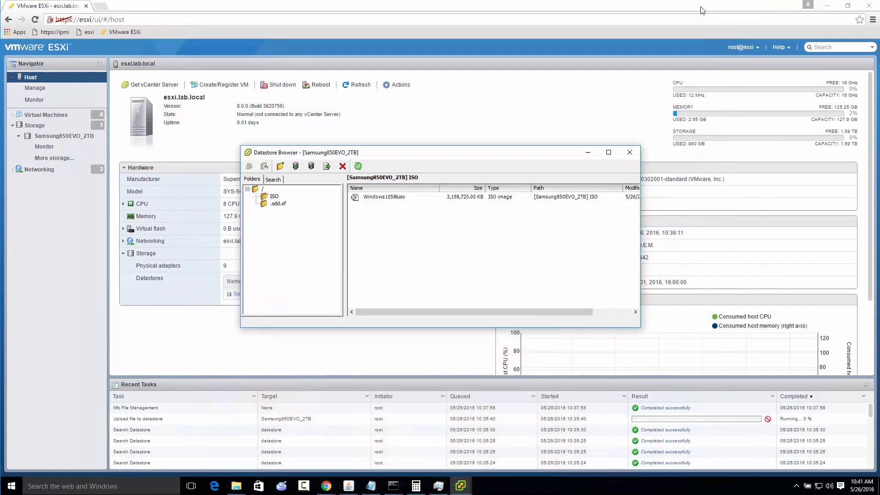
pyautogui.click(588, 153)
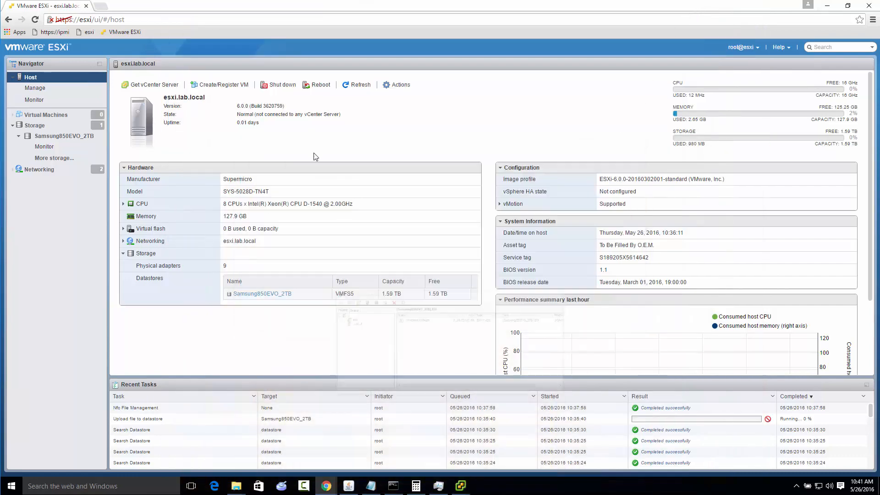
pyautogui.rightClick(46, 117)
pyautogui.click(84, 131)
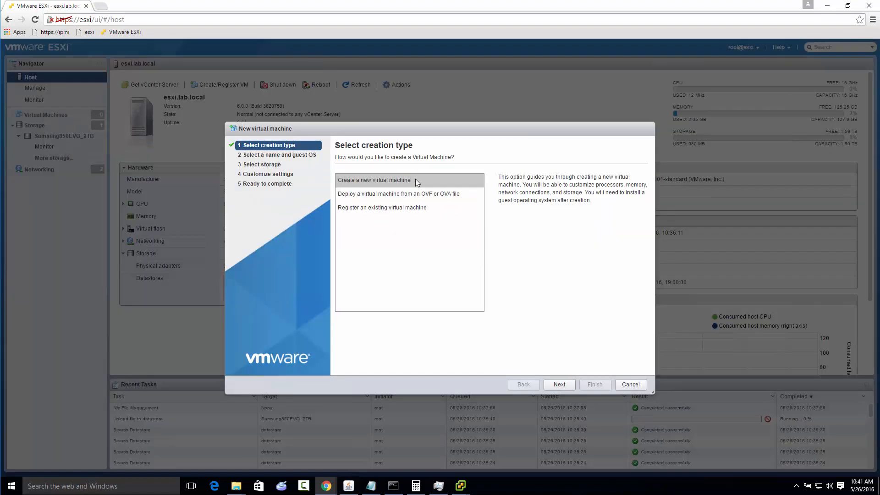
pyautogui.click(560, 386)
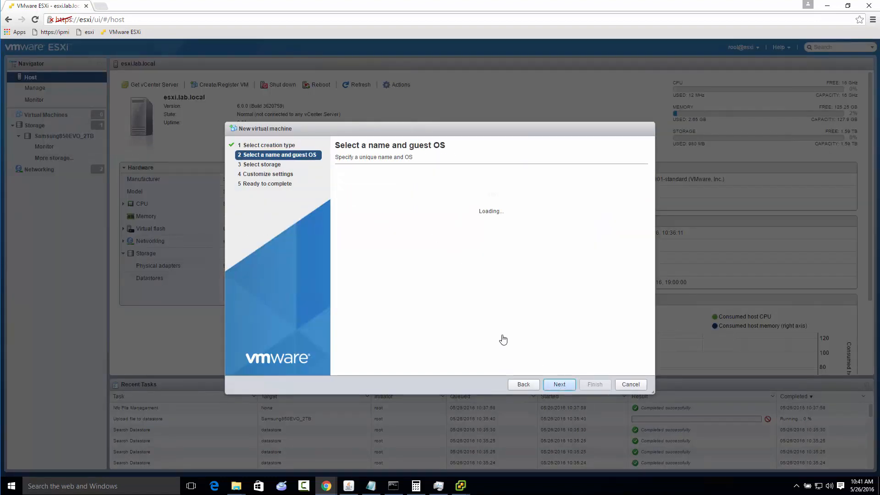
# Name the virtual machine TEMPLATE-Win10 and keep its compatibility at ESXi 6.0 virtual machine
pyautogui.click(362, 193)
pyautogui.write('TE')
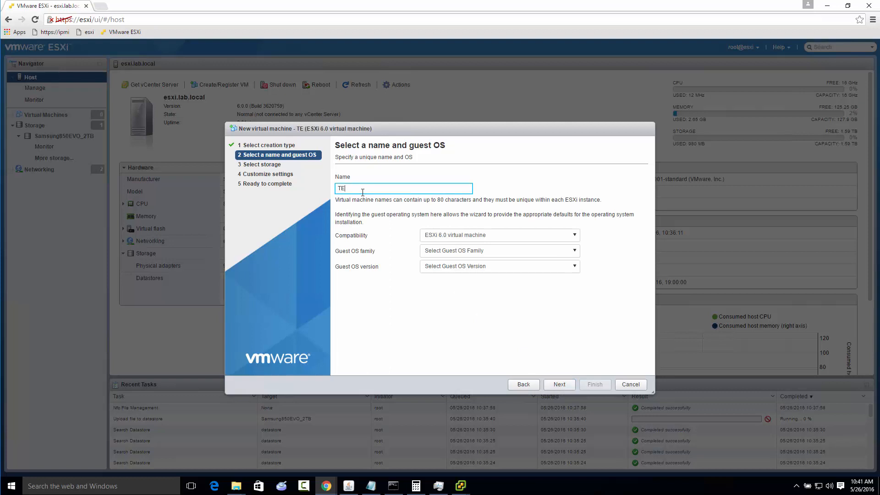
pyautogui.write('MPLATE-Win10')
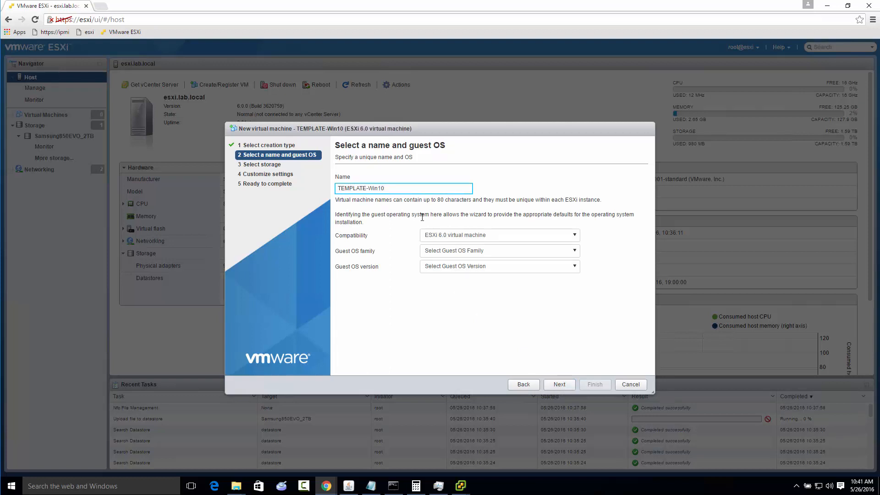
pyautogui.click(475, 236)
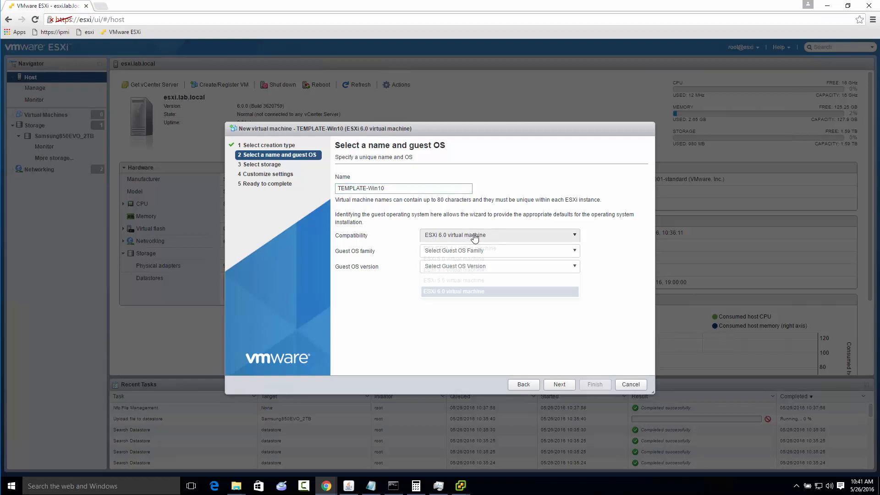
pyautogui.click(476, 238)
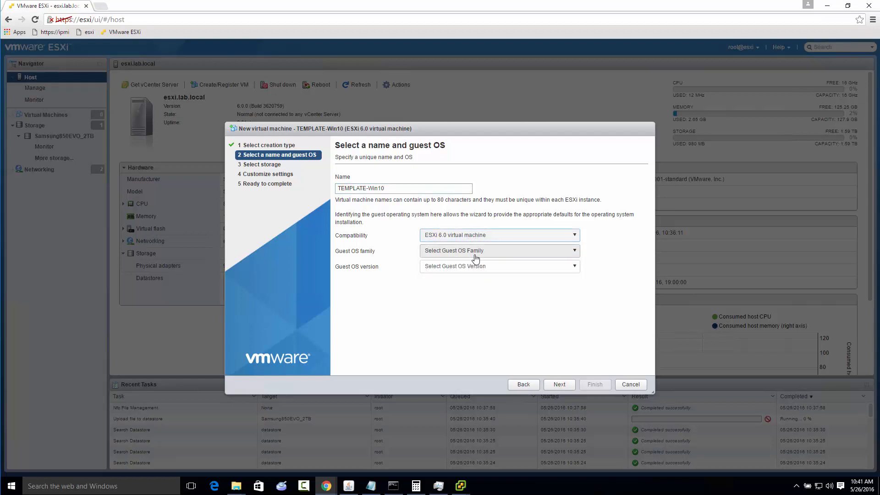
# Set the guest OS to Windows, Microsoft Windows 10 (64-bit), and accept the Samsung850EVO_2TB datastore for storage
pyautogui.click(476, 253)
pyautogui.click(453, 276)
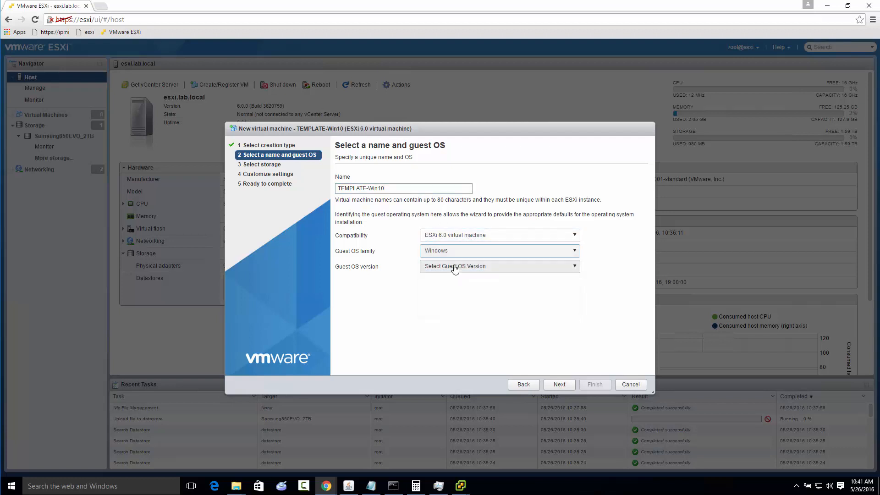
pyautogui.click(454, 267)
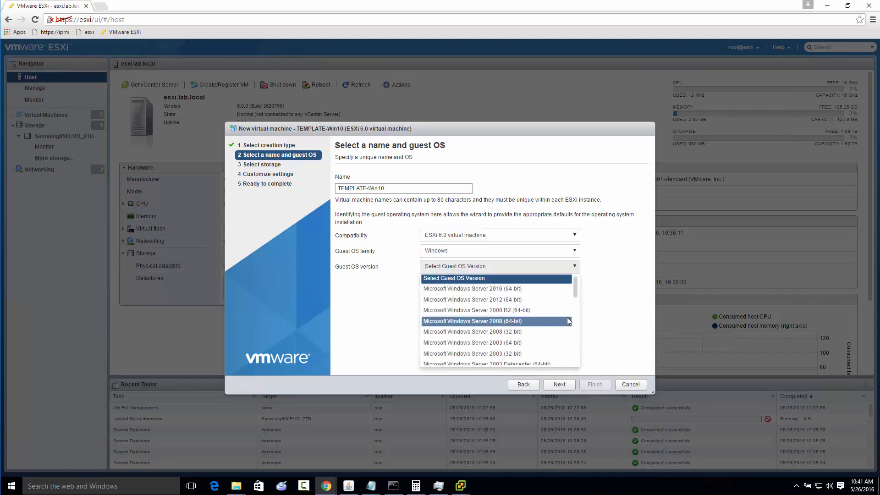
pyautogui.scroll(-4, 567, 317)
pyautogui.click(494, 293)
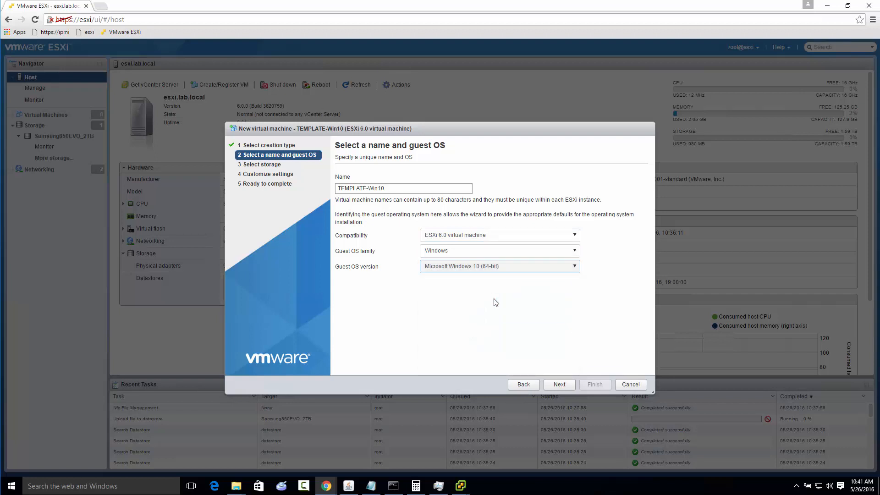
pyautogui.click(559, 385)
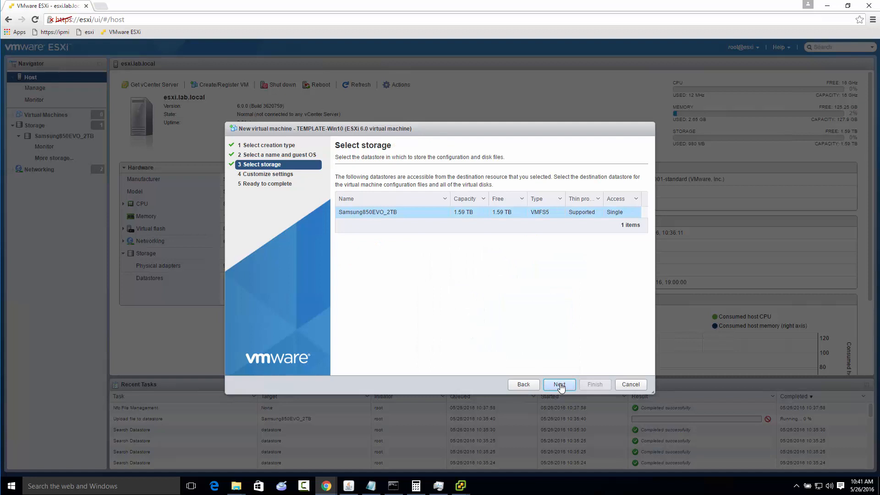
pyautogui.click(559, 385)
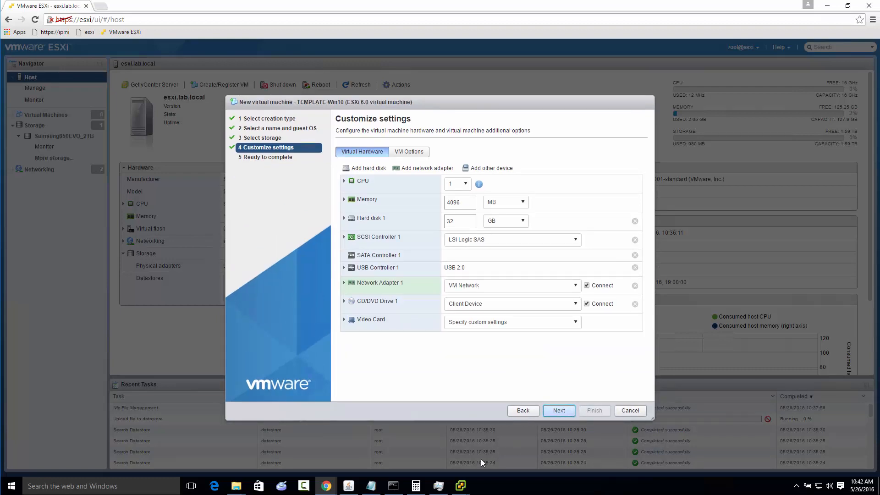
# Switch to the vSphere Client to view the host's DNS and Routing page, and minimize it again
pyautogui.moveTo(460, 486)
pyautogui.click(433, 441)
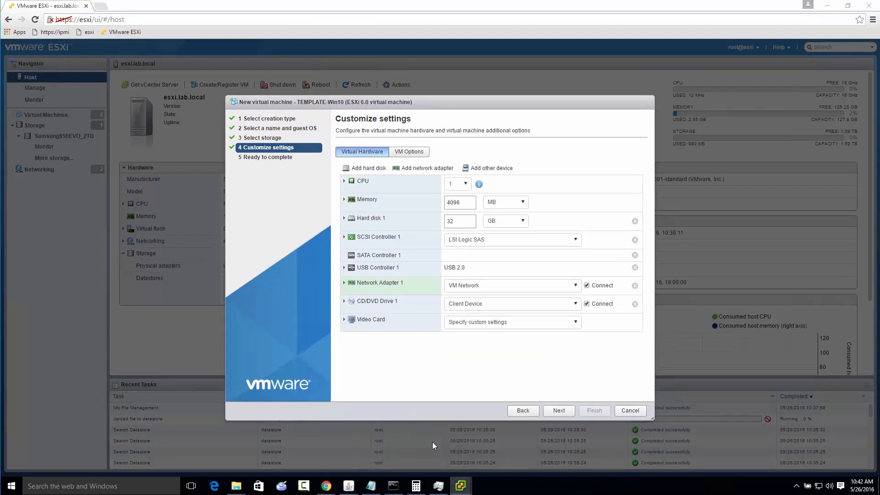
pyautogui.click(825, 8)
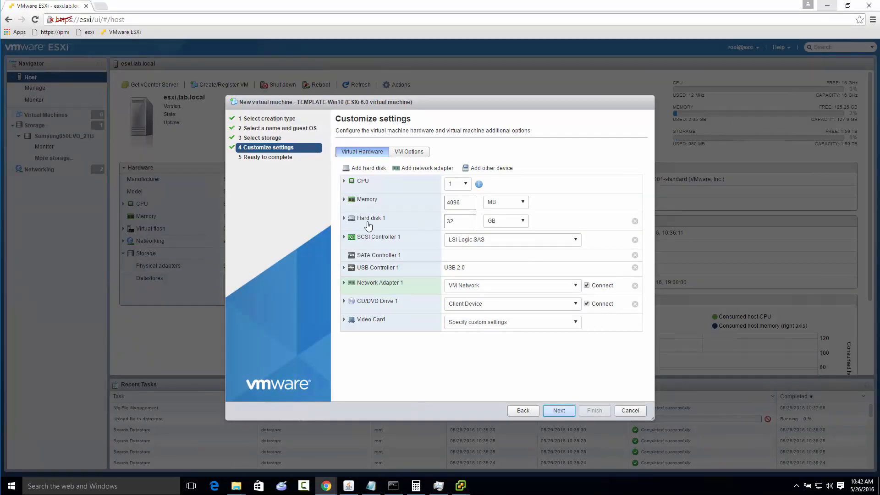
# Examine Hard disk 1's provisioning settings and the virtual machine's boot firmware options, and return to the virtual hardware
pyautogui.click(343, 219)
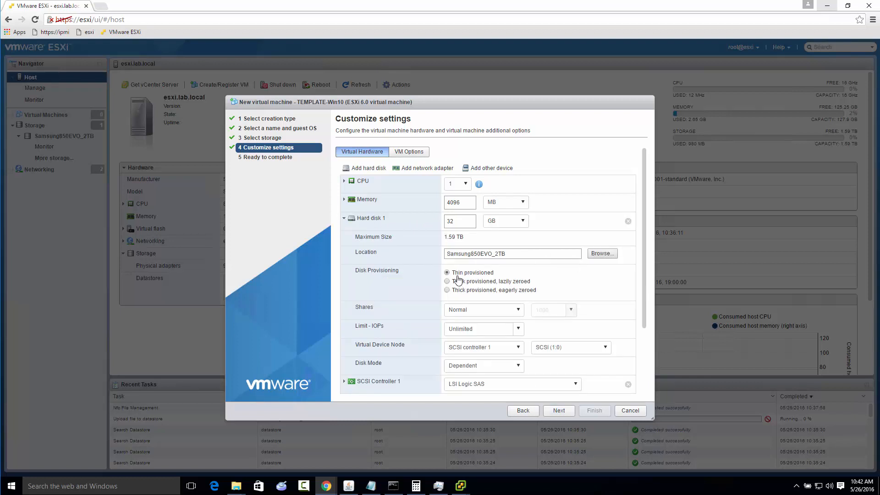
pyautogui.moveTo(467, 221); pyautogui.dragTo(422, 222)
pyautogui.click(403, 156)
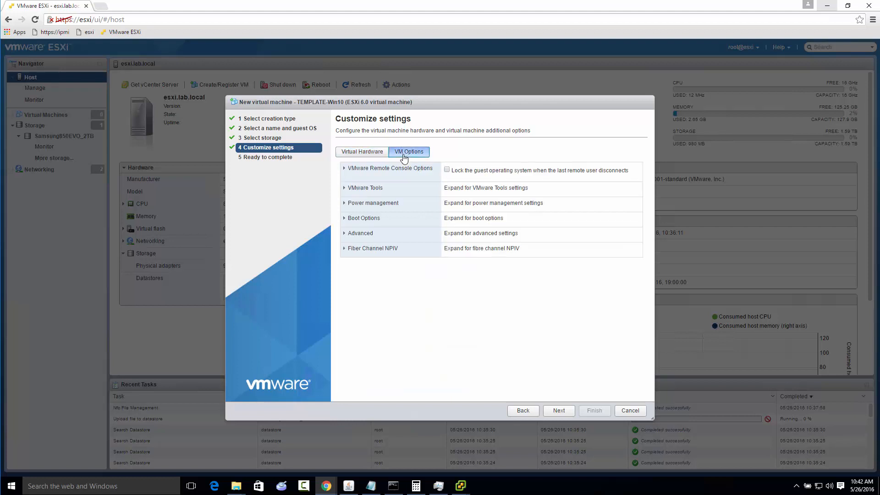
pyautogui.click(344, 220)
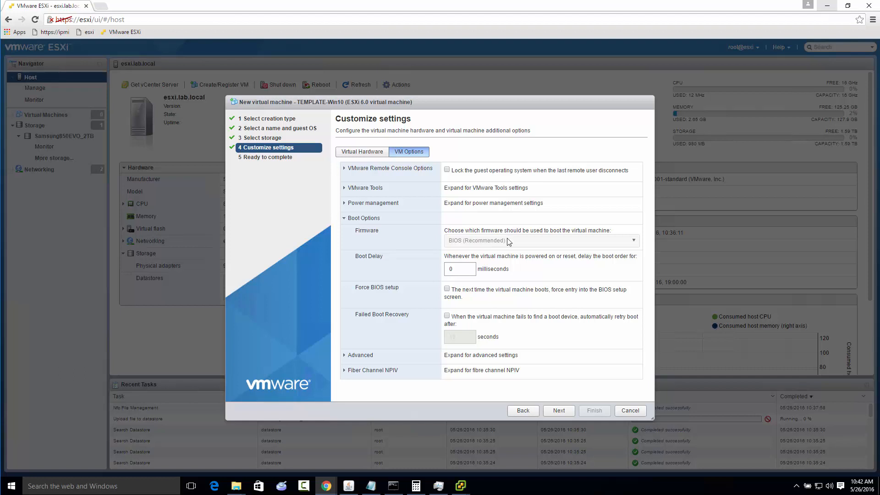
pyautogui.click(362, 152)
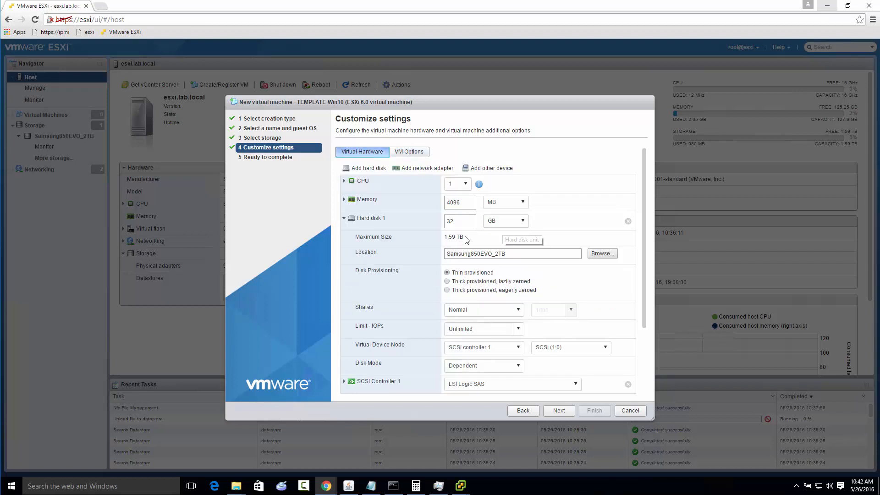
# Set Hard disk 1's size to 62 TB
pyautogui.click(462, 221)
pyautogui.write('62')
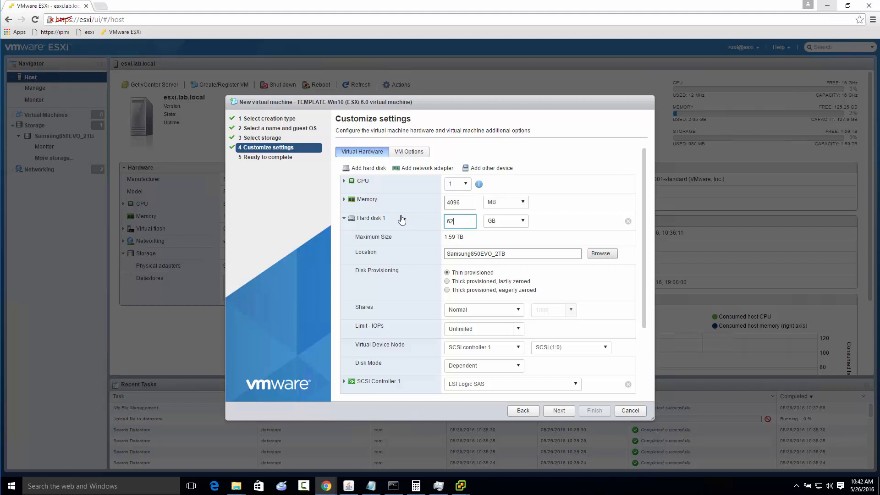
pyautogui.click(491, 222)
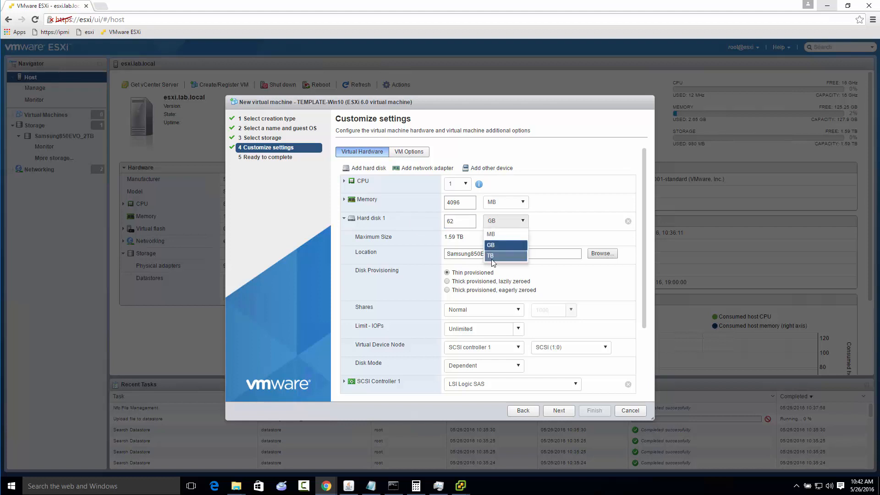
pyautogui.click(492, 257)
pyautogui.click(461, 224)
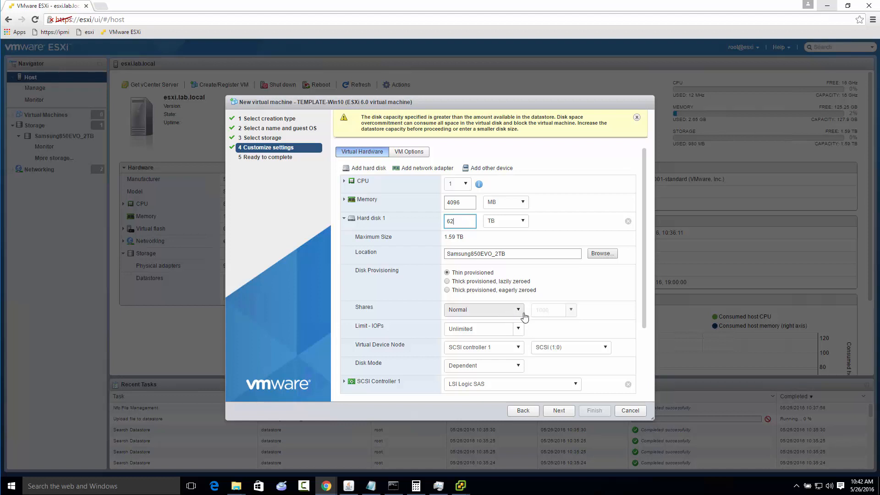
# Review Network Adapter 1's network and adapter type choices, keeping VM Network and E1000e
pyautogui.scroll(-2, 541, 313)
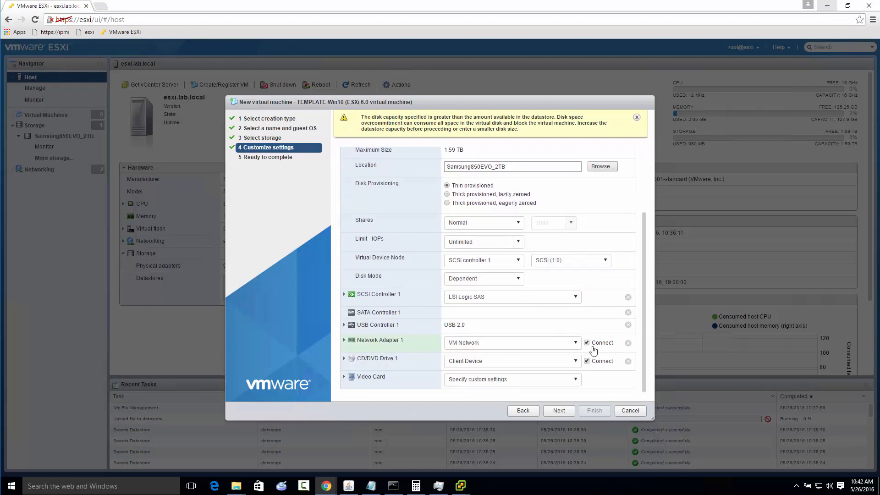
pyautogui.click(552, 347)
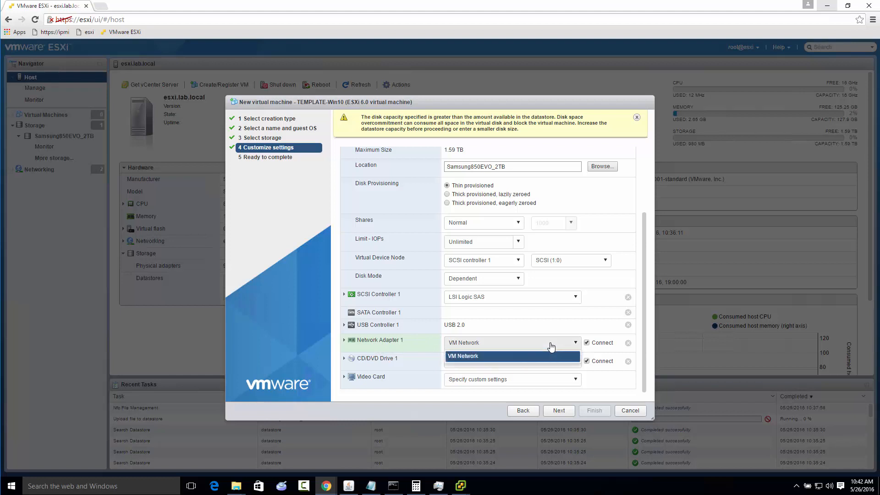
pyautogui.click(550, 356)
pyautogui.click(345, 341)
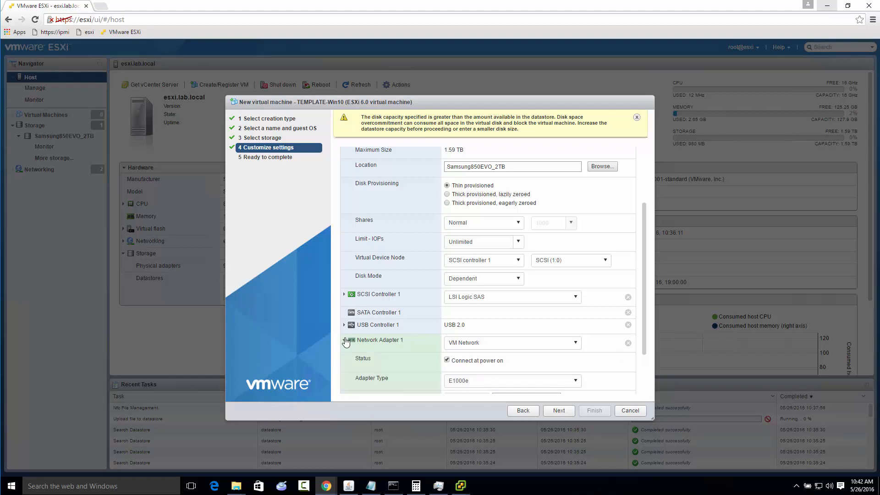
pyautogui.scroll(-2, 345, 340)
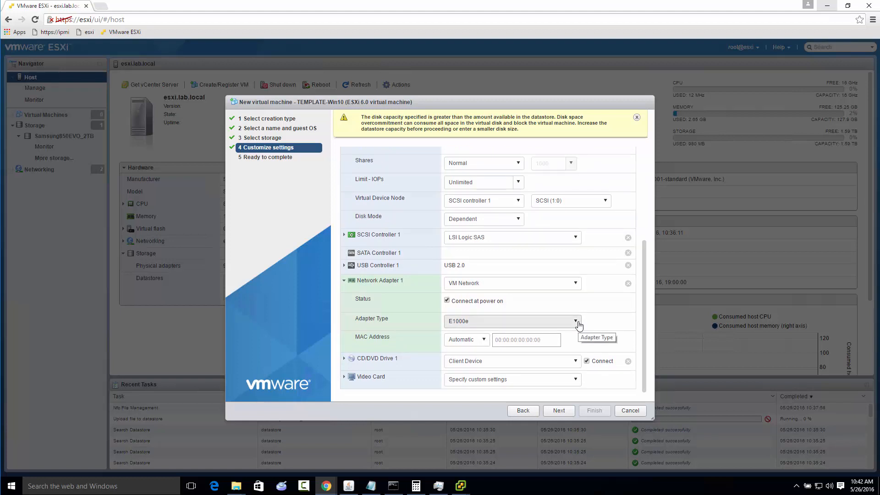
pyautogui.click(576, 322)
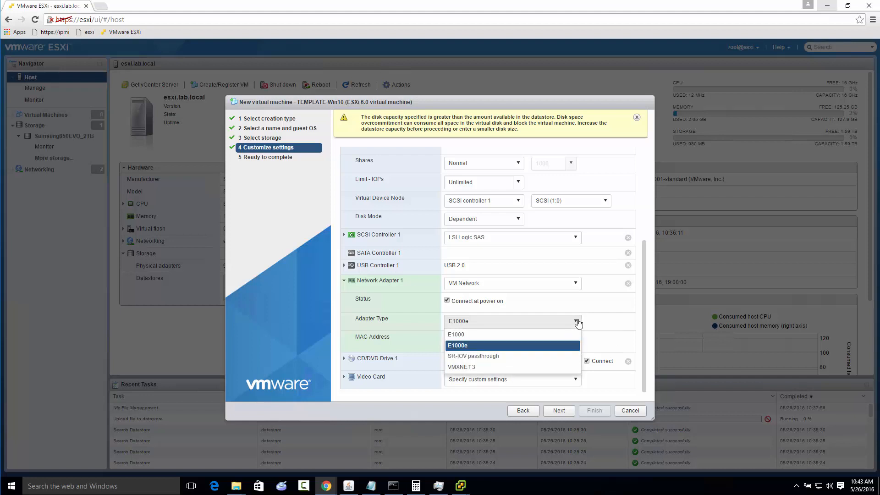
pyautogui.click(577, 323)
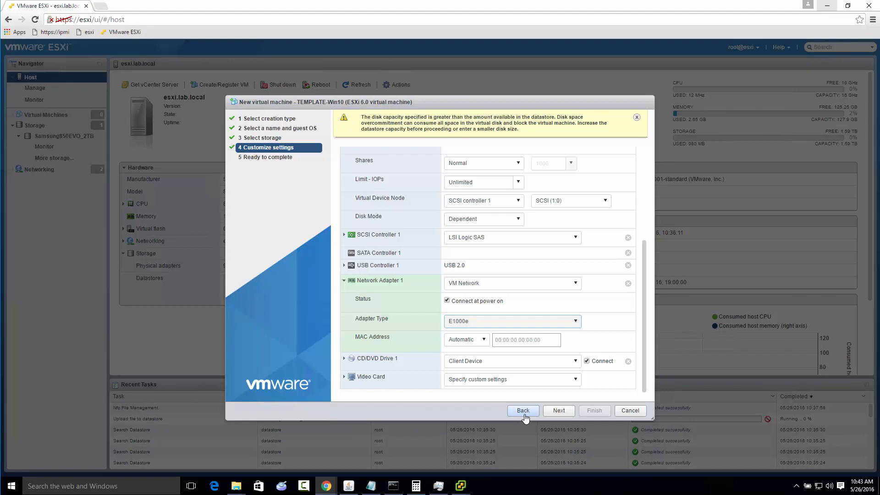
# Attach the datastore ISO file from the ISO folder to CD/DVD Drive 1 and finish creating the TEMPLATE-Win10 virtual machine
pyautogui.click(577, 363)
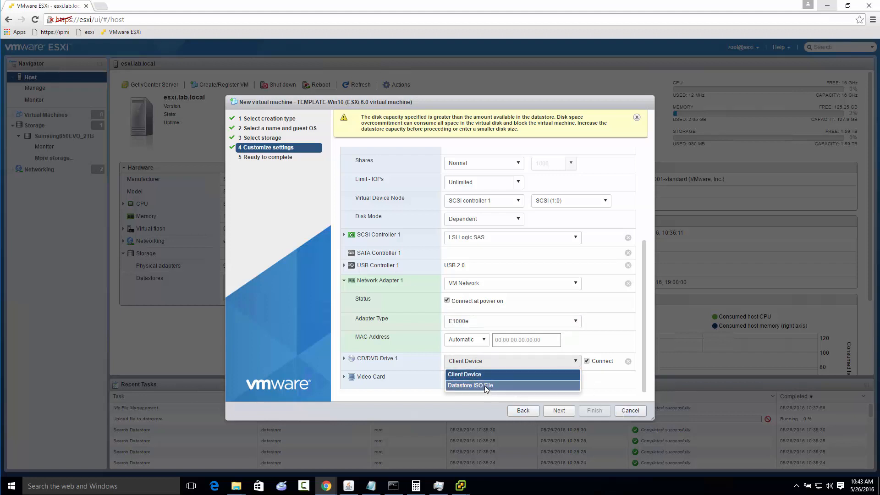
pyautogui.click(485, 386)
pyautogui.click(338, 196)
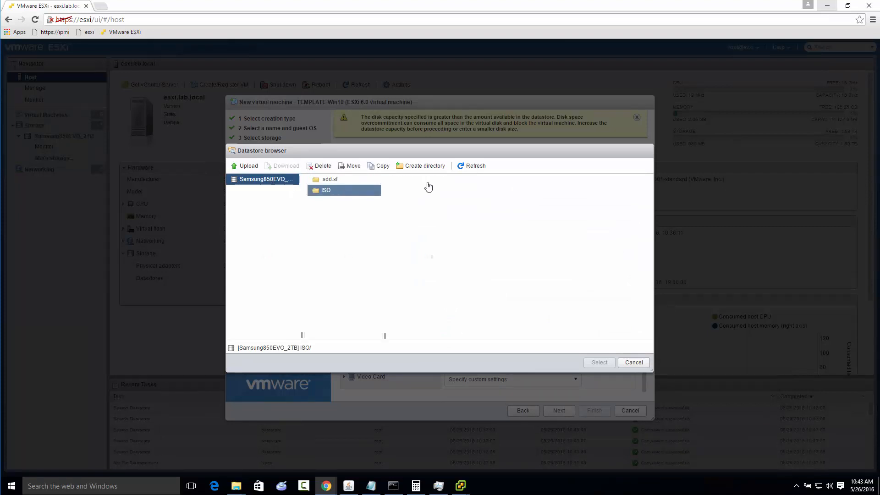
pyautogui.click(427, 183)
pyautogui.click(598, 362)
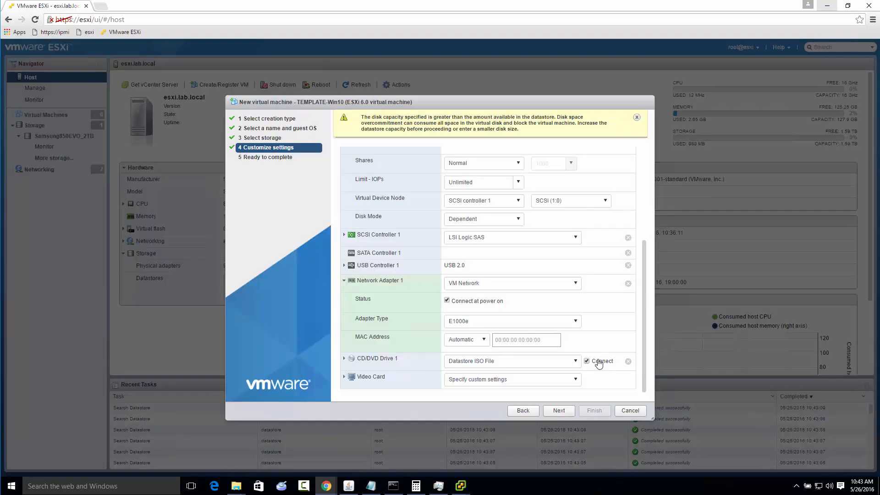
pyautogui.click(561, 412)
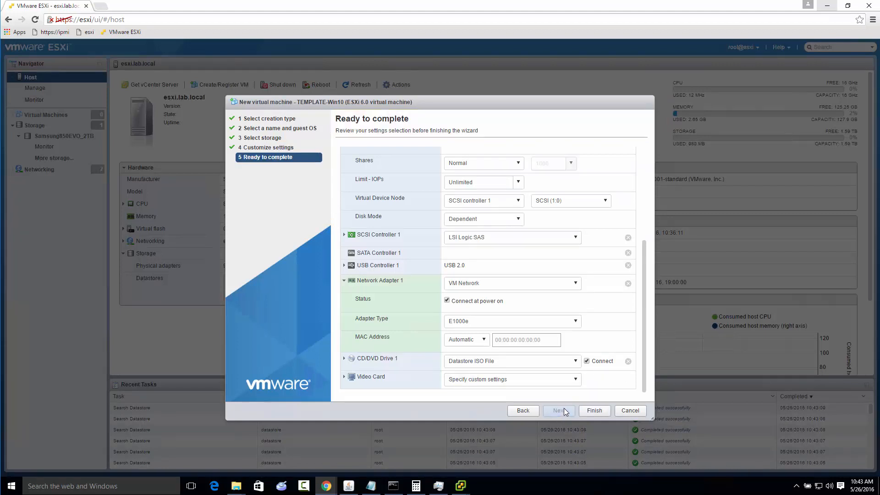
pyautogui.click(595, 411)
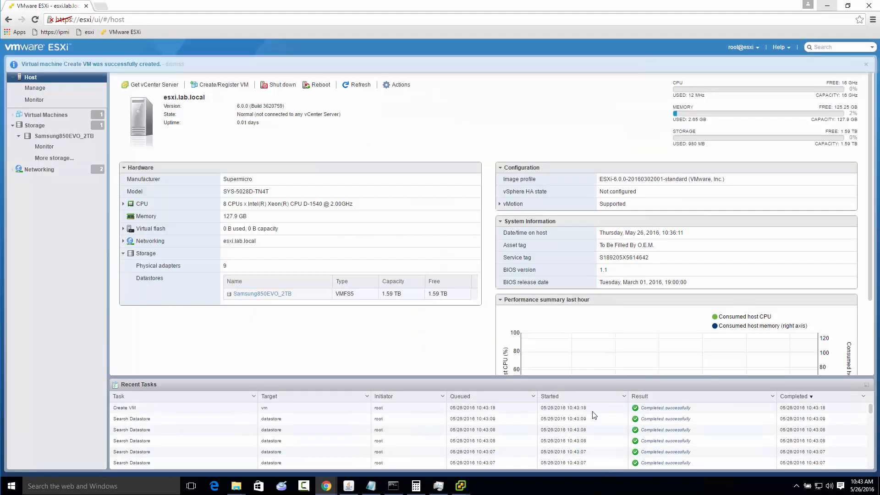
# Find TEMPLATE-Win10 among the host's virtual machines and open its settings for editing
pyautogui.click(40, 116)
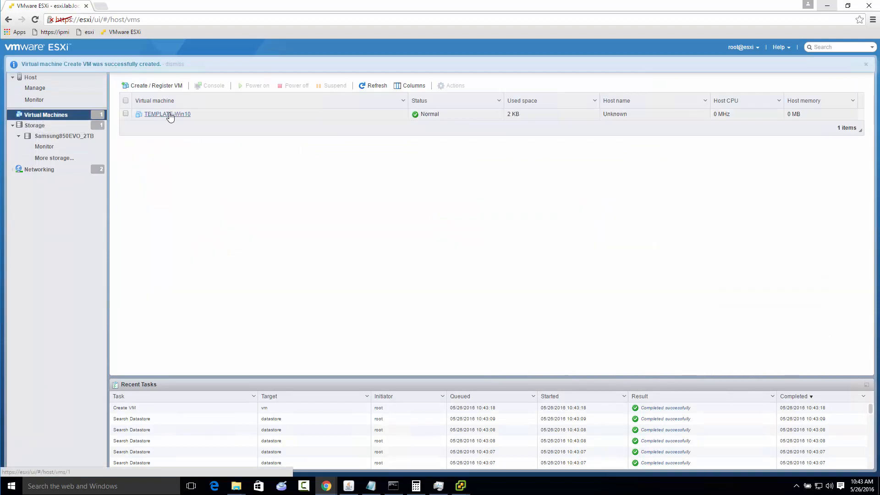
pyautogui.rightClick(170, 117)
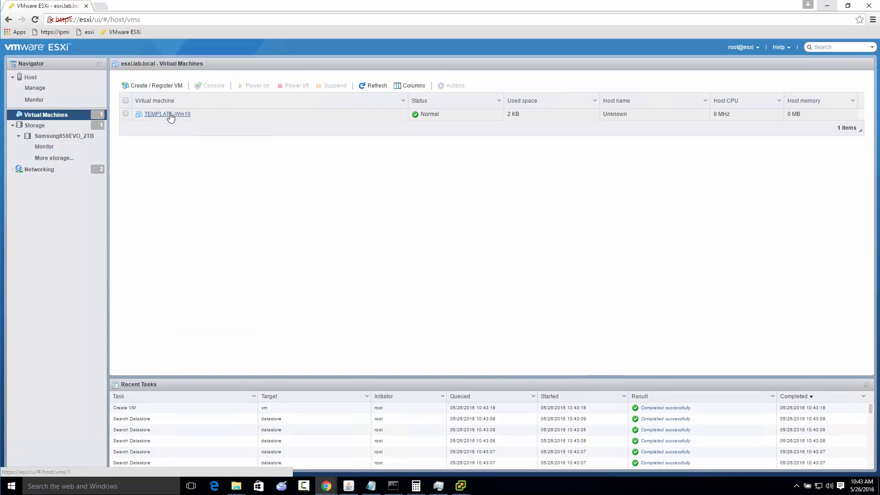
pyautogui.click(193, 117)
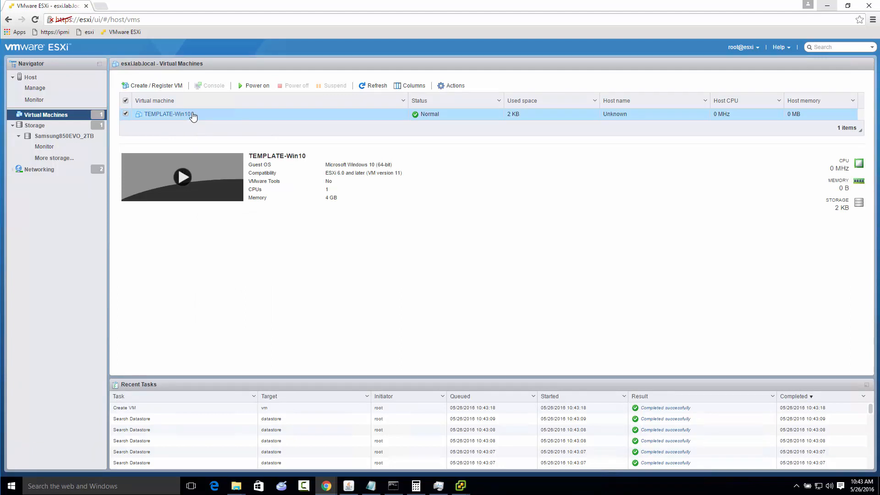
pyautogui.rightClick(189, 116)
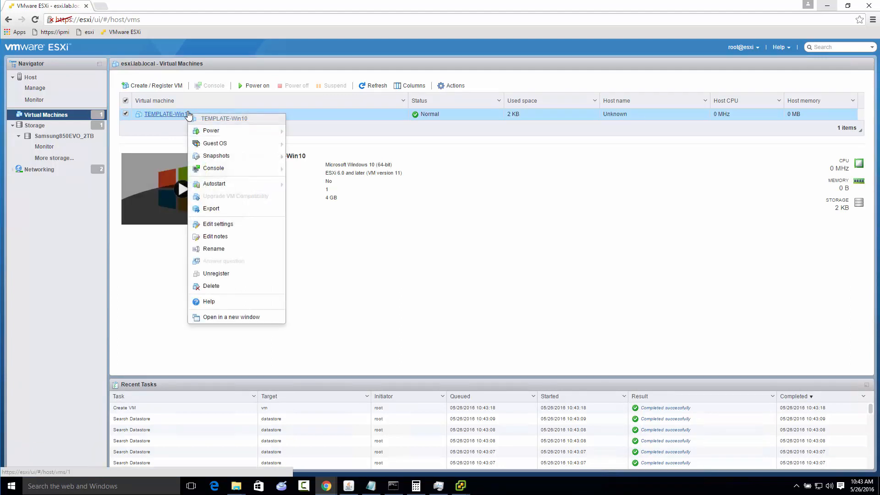
pyautogui.click(214, 225)
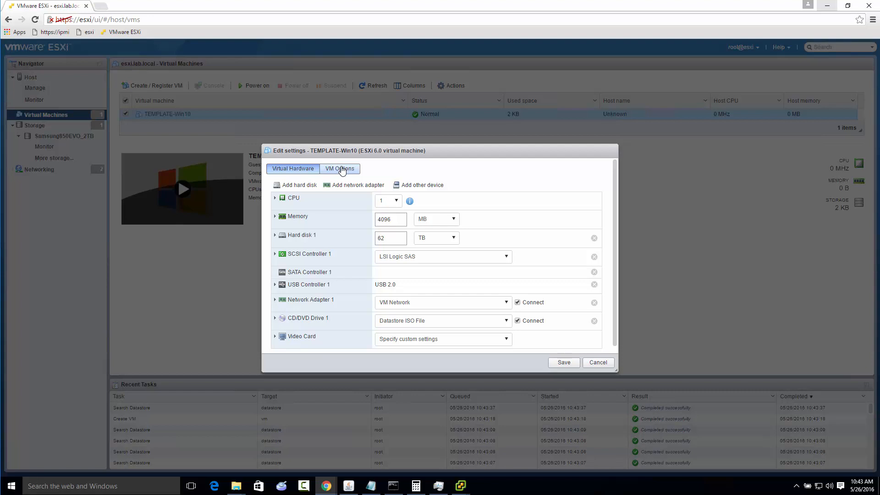
# Set the virtual machine's boot firmware to EFI, leave forced BIOS setup disabled, and save the settings
pyautogui.click(342, 170)
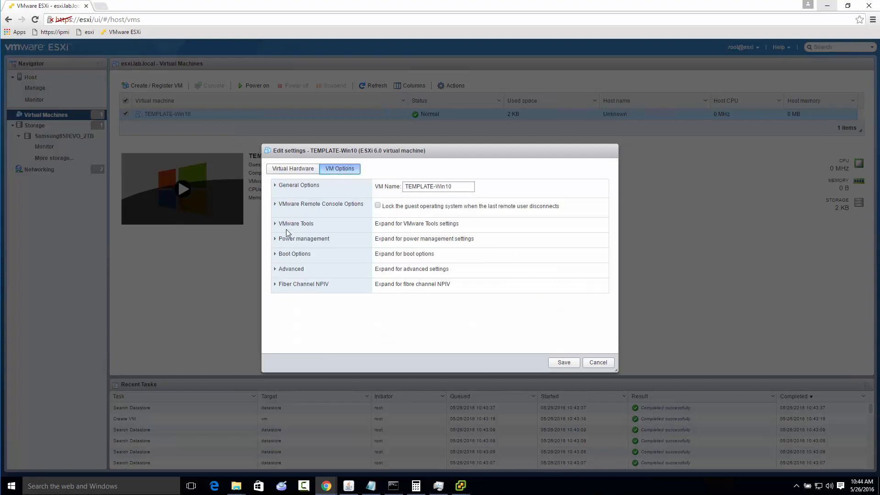
pyautogui.click(279, 255)
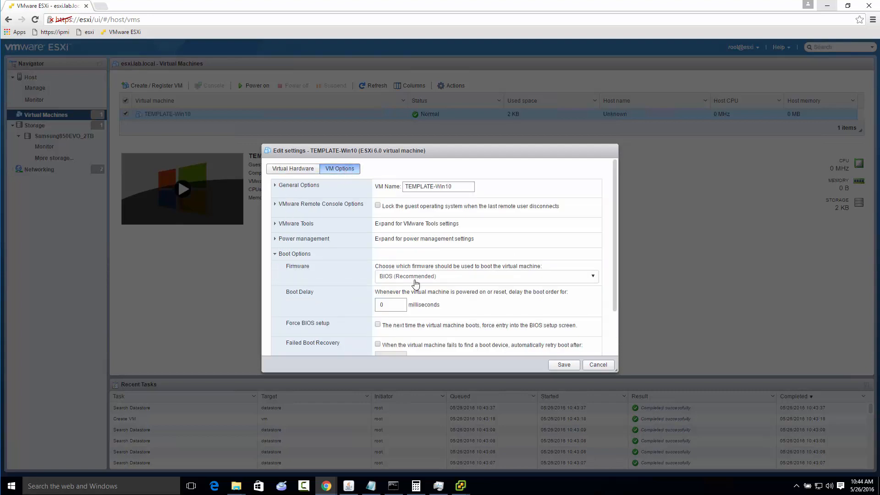
pyautogui.click(440, 277)
pyautogui.click(424, 301)
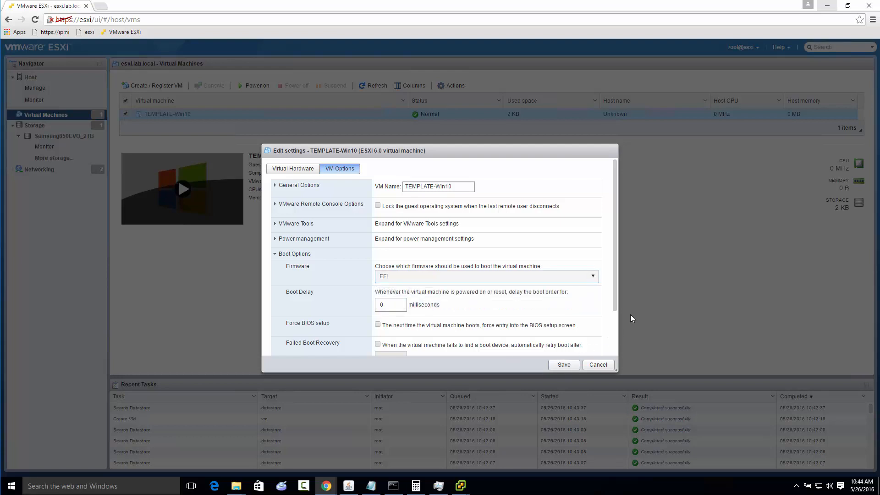
pyautogui.moveTo(614, 307); pyautogui.dragTo(613, 322)
pyautogui.scroll(-2, 614, 325)
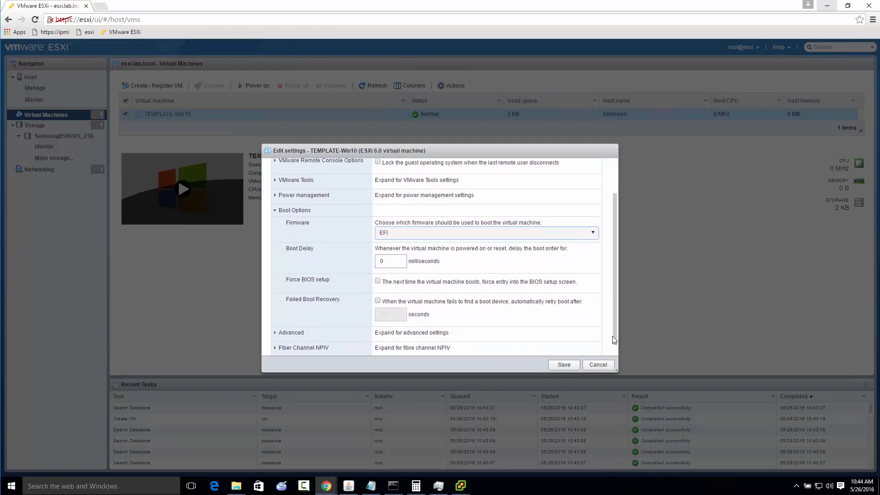
pyautogui.click(377, 277)
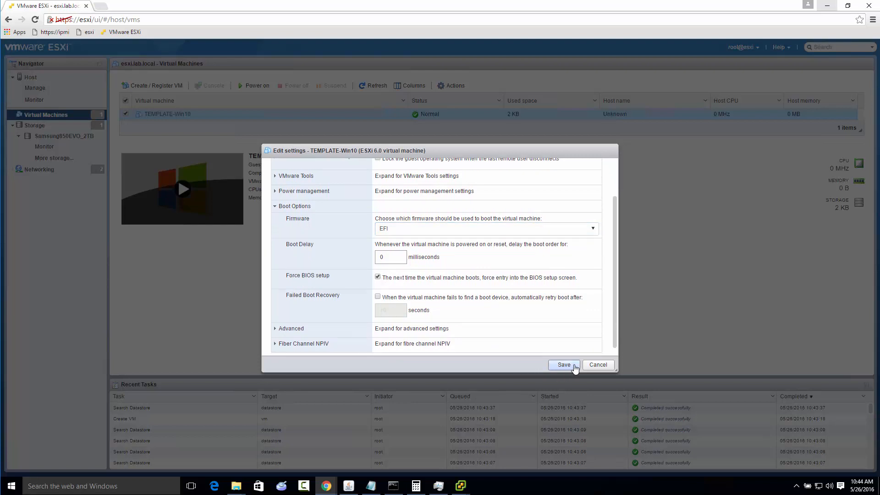
pyautogui.click(378, 277)
pyautogui.click(573, 365)
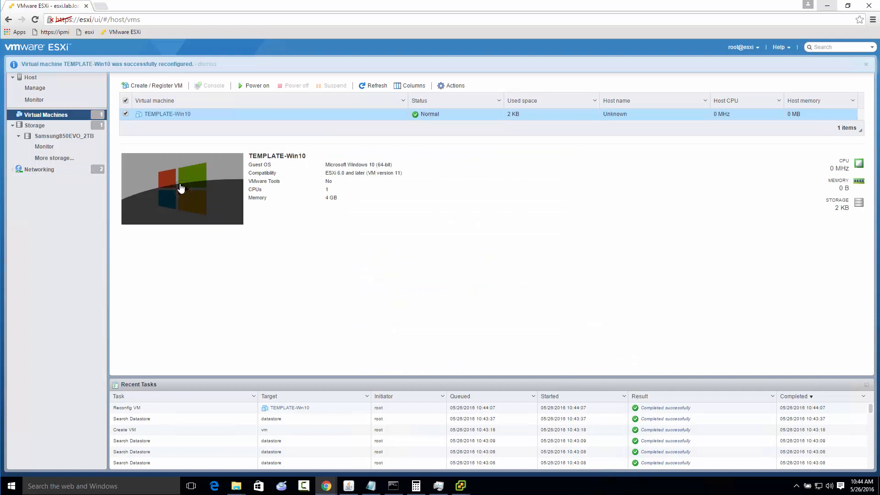
# Power on TEMPLATE-Win10 in a browser console, boot from the CD, and start Windows Setup with English (United States) and US keyboard
pyautogui.click(228, 195)
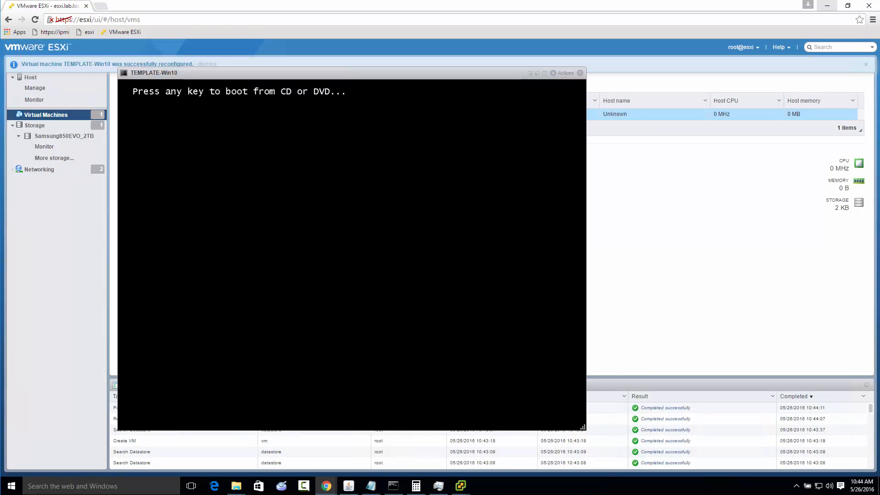
pyautogui.press('Return')
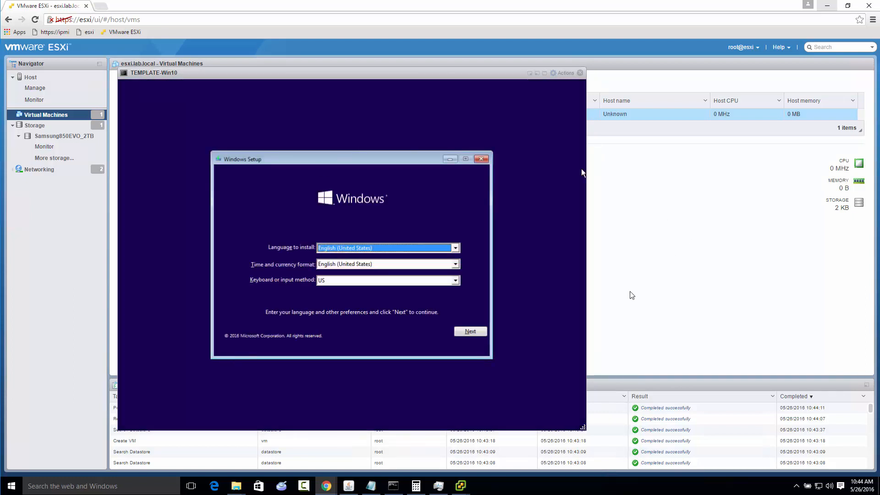
pyautogui.click(465, 332)
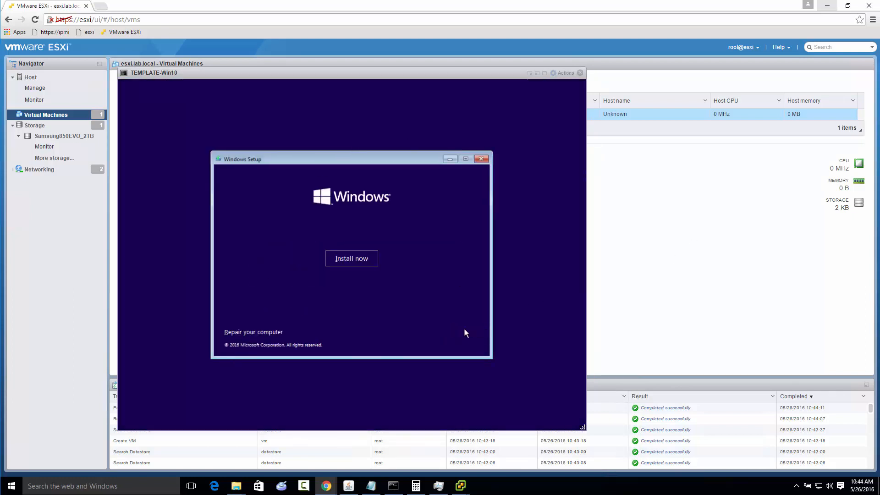
pyautogui.click(363, 260)
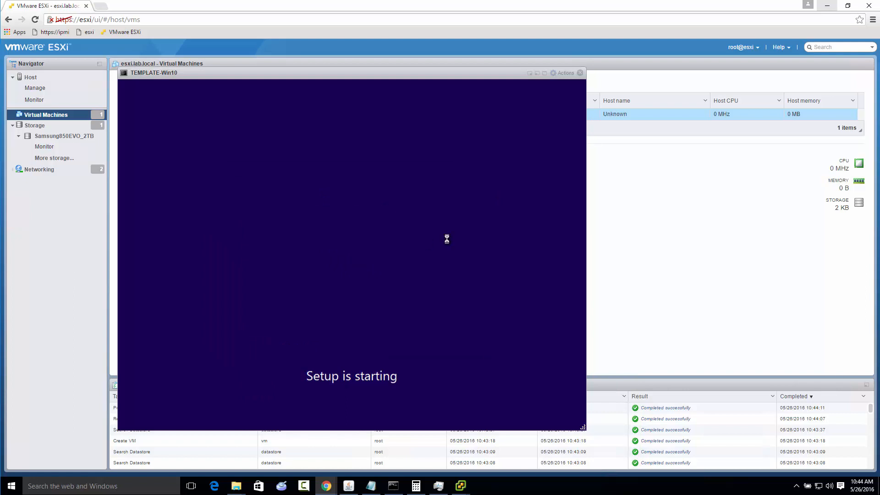
pyautogui.click(530, 74)
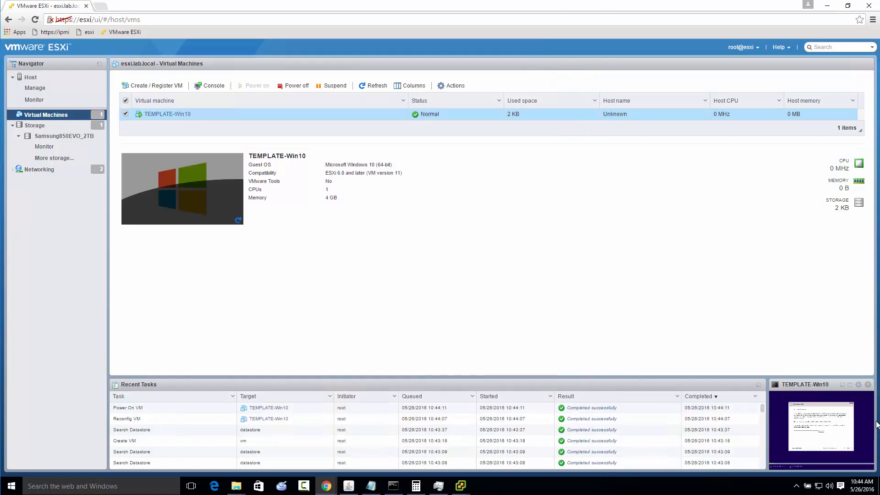
pyautogui.click(815, 385)
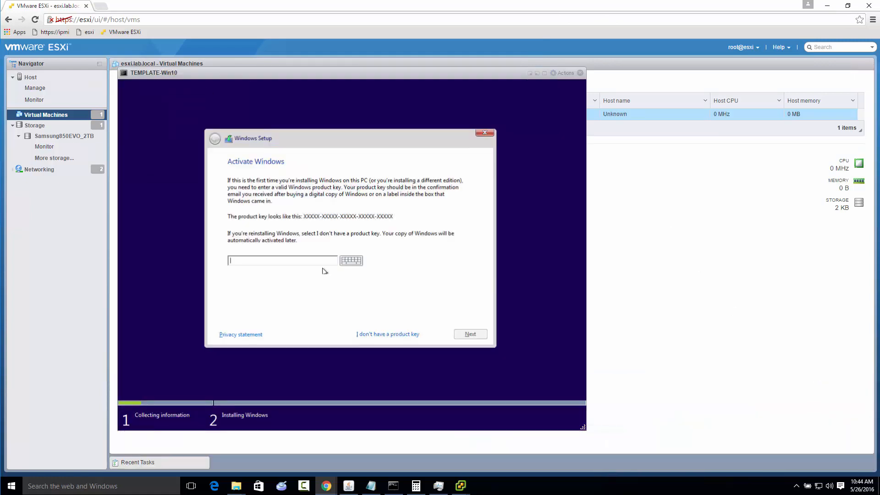
# Start a custom Windows 10 Pro installation on Drive 0's unallocated space without a product key, accepting the license terms
pyautogui.click(377, 334)
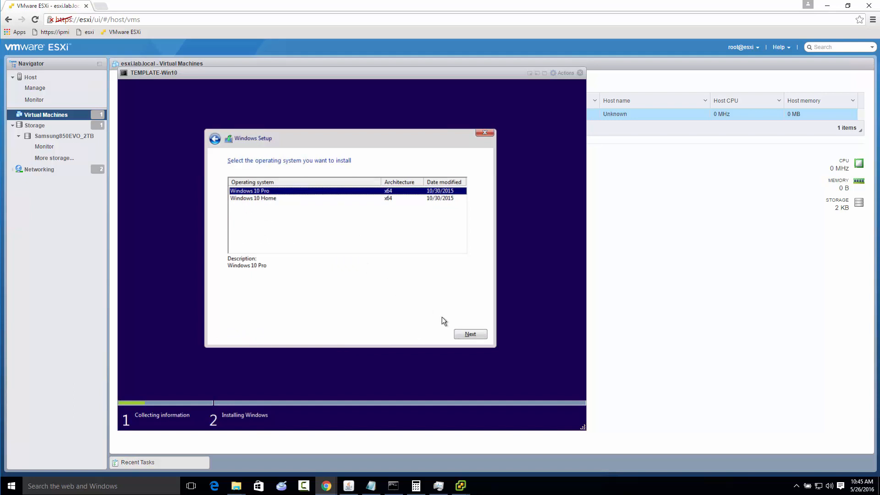
pyautogui.click(461, 334)
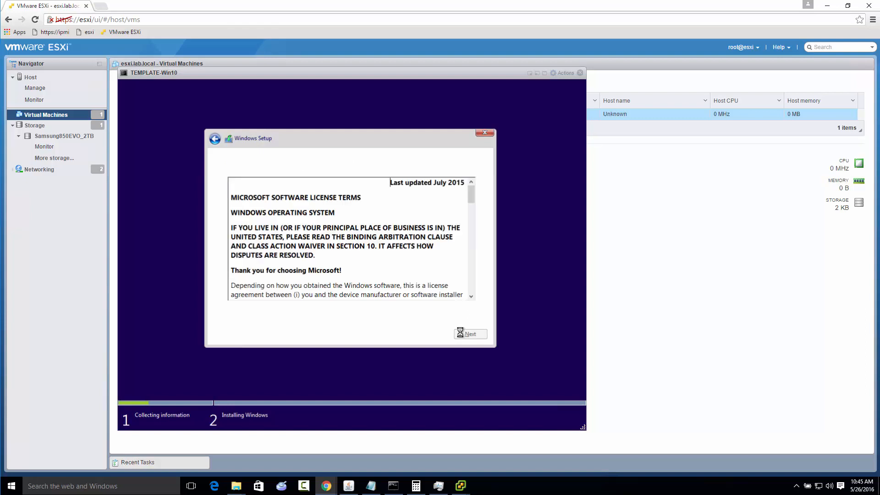
pyautogui.click(282, 313)
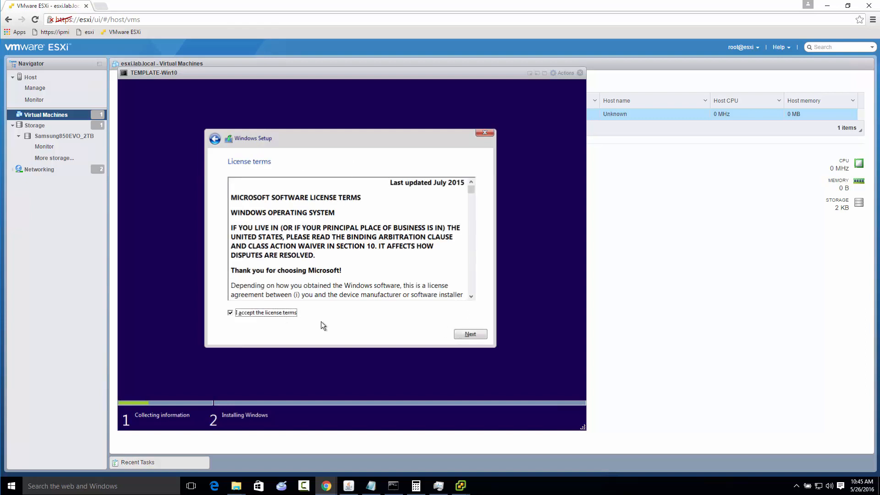
pyautogui.click(470, 334)
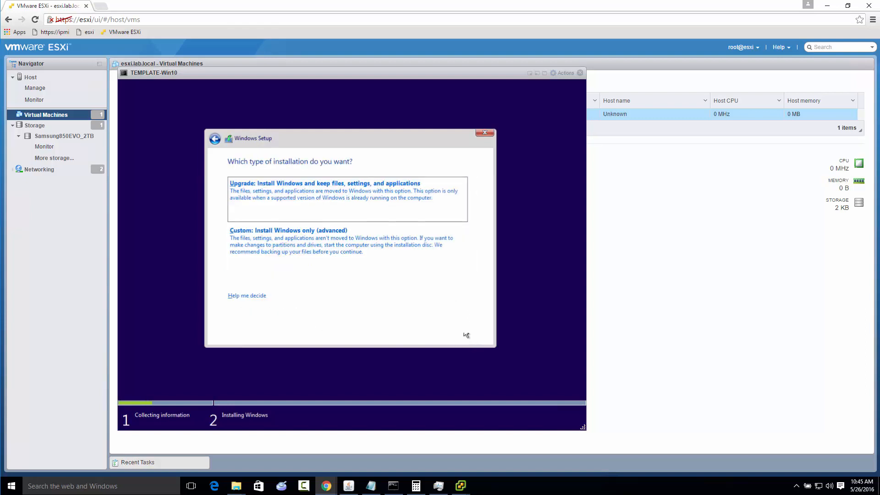
pyautogui.click(357, 238)
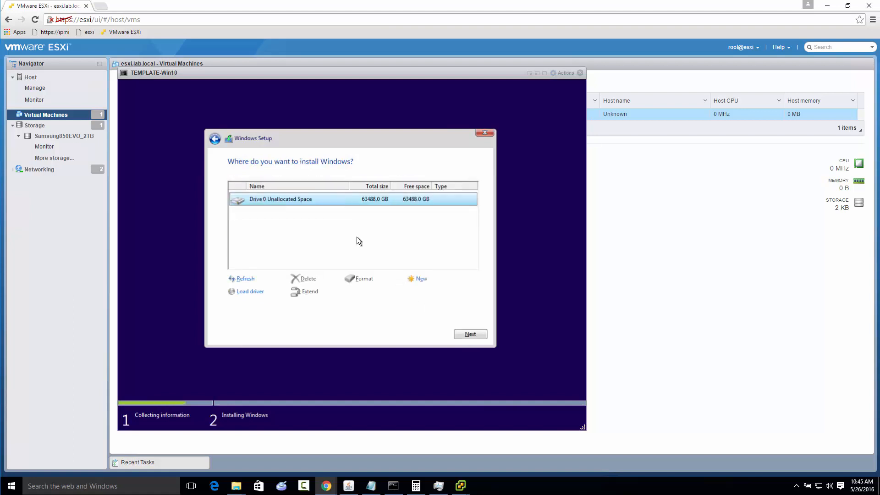
pyautogui.click(478, 334)
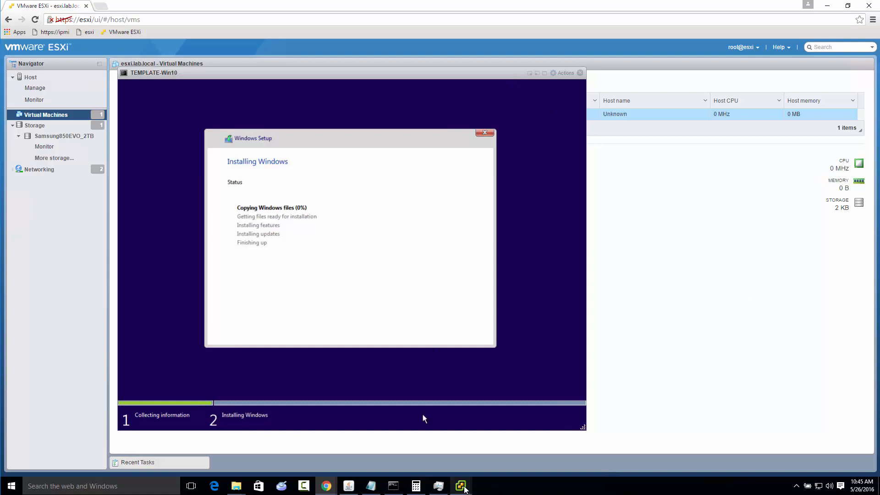
# Switch to the vSphere Client, examine the disks offered for adding Disk/LUN storage, and return to the ESXi web client
pyautogui.moveTo(462, 487)
pyautogui.click(433, 443)
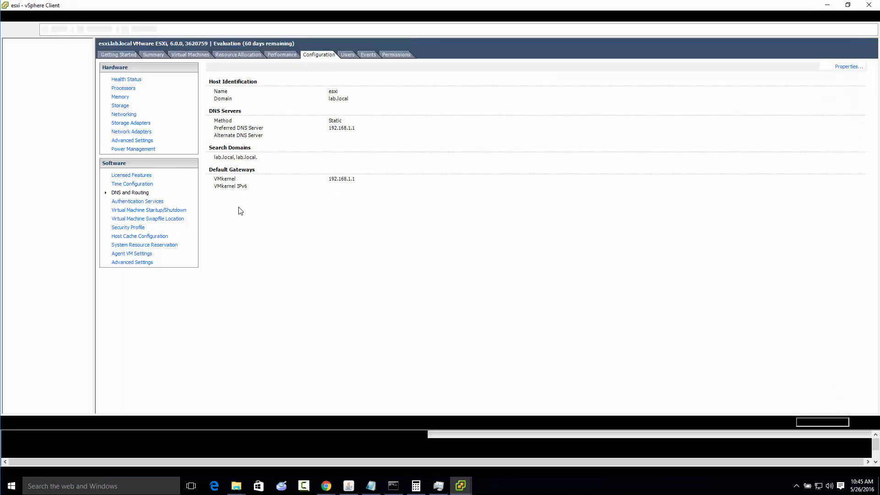
pyautogui.click(120, 106)
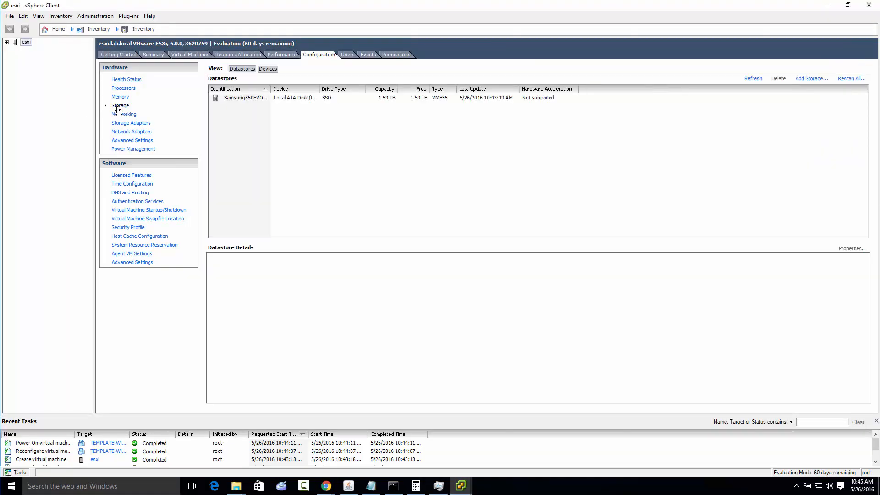
pyautogui.click(812, 78)
pyautogui.click(545, 357)
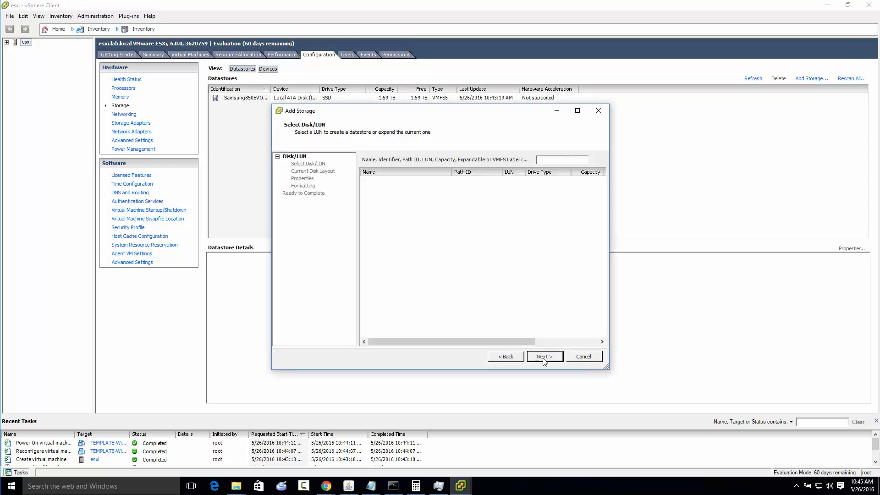
pyautogui.moveTo(452, 172); pyautogui.dragTo(528, 172)
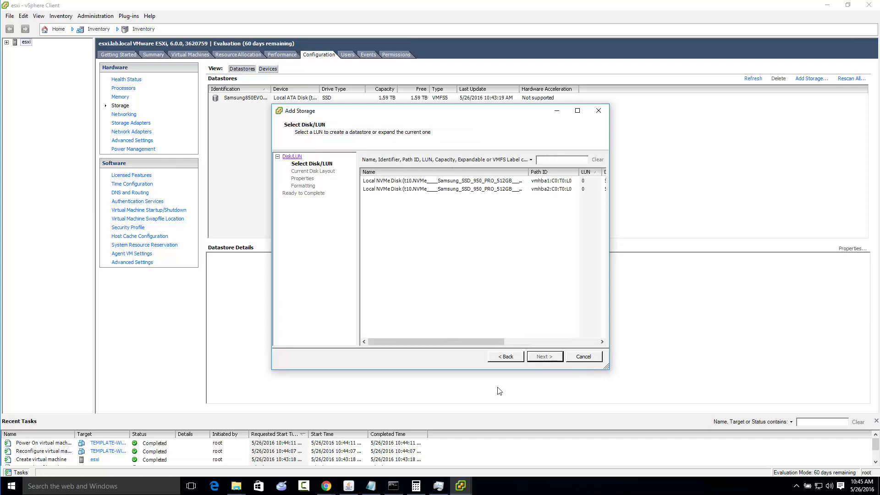
pyautogui.click(327, 486)
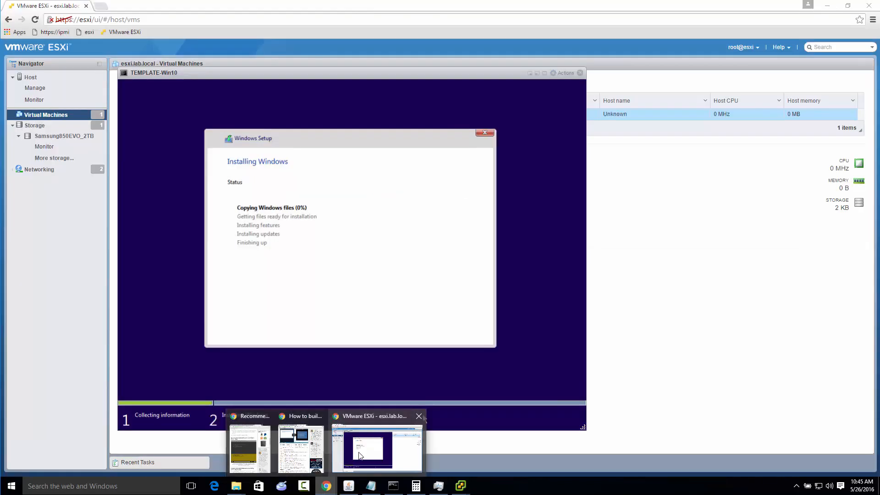
pyautogui.click(367, 449)
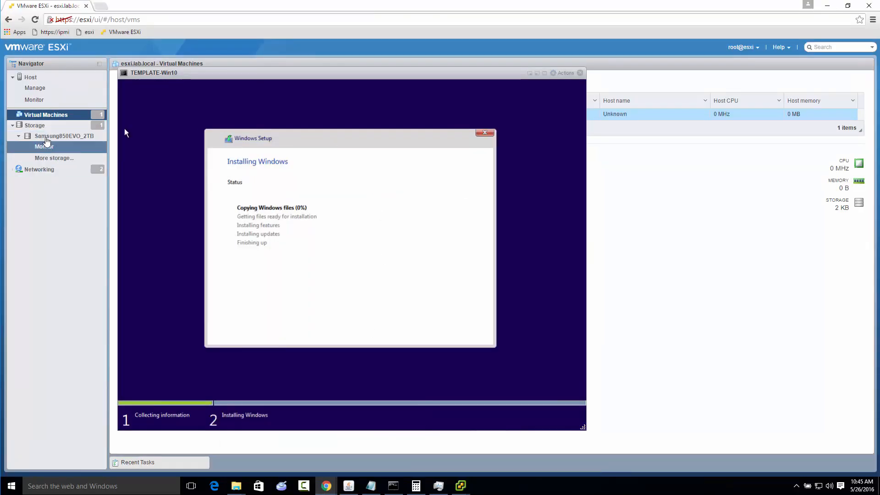
# Minimize the TEMPLATE-Win10 console and display the services in the ESXi host's management settings
pyautogui.click(37, 78)
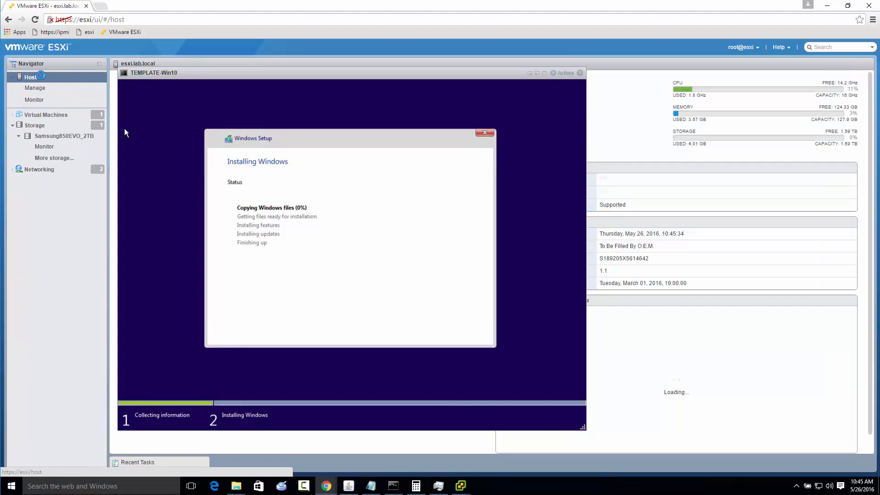
pyautogui.rightClick(39, 77)
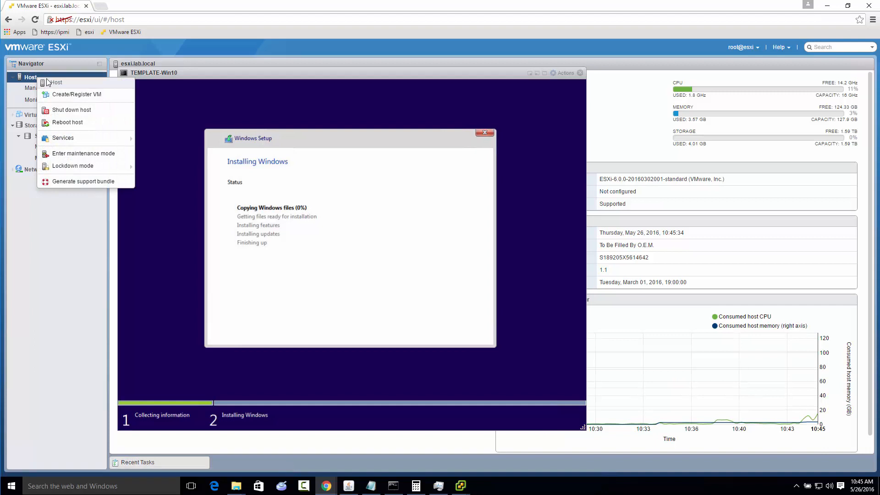
pyautogui.moveTo(79, 142)
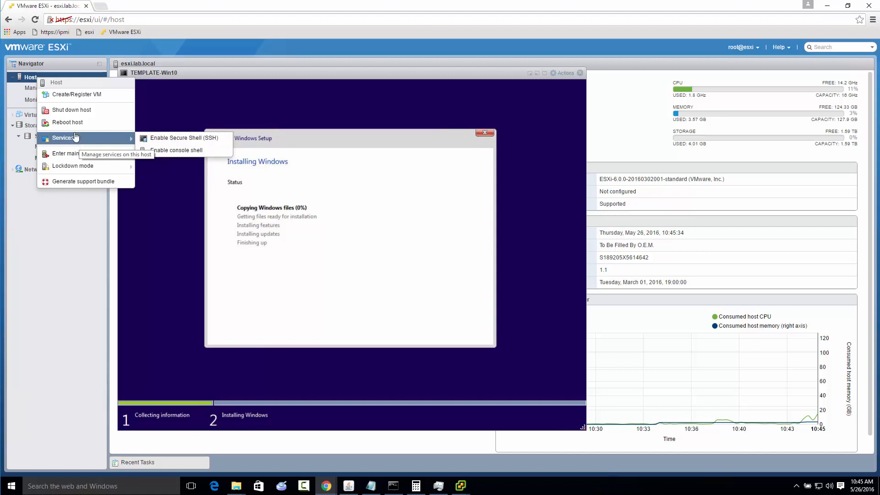
pyautogui.click(28, 88)
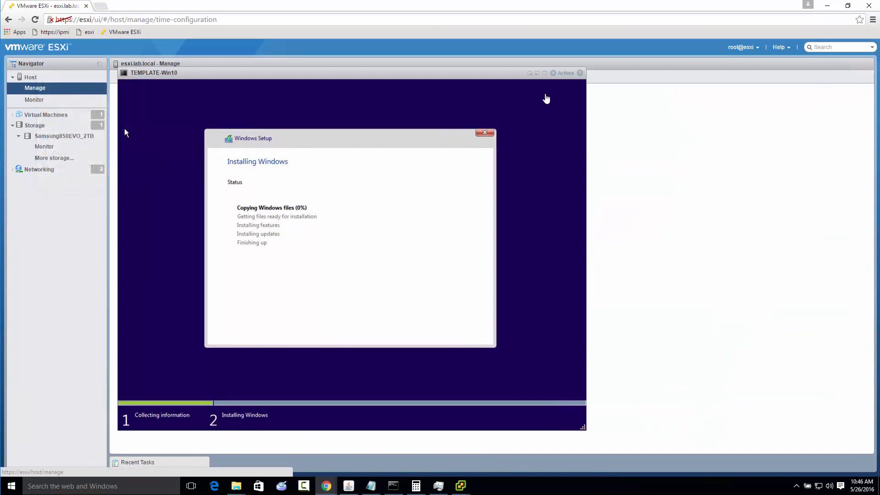
pyautogui.click(530, 74)
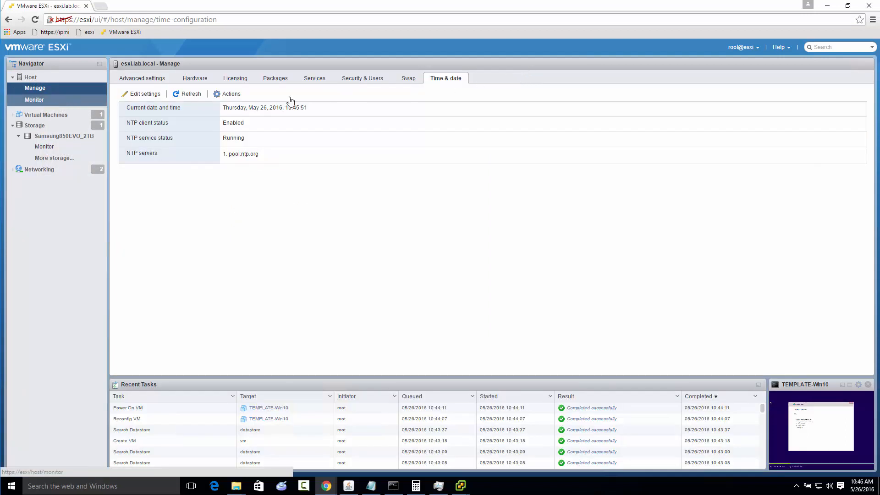
pyautogui.click(155, 79)
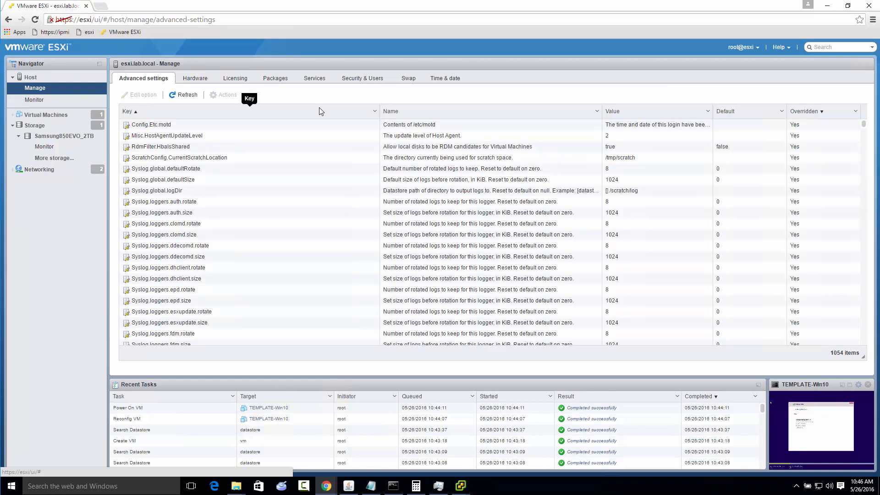
pyautogui.click(316, 79)
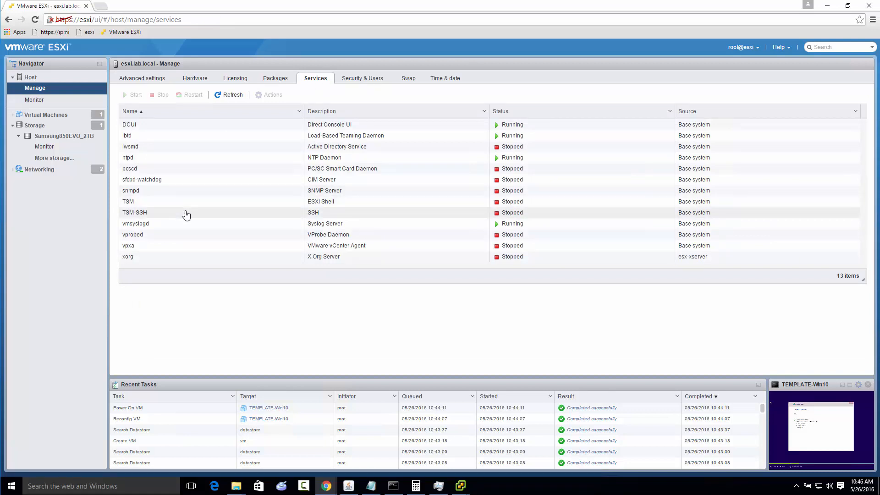
# Set the TSM-SSH service's policy to start and stop with host, and start the service
pyautogui.click(185, 212)
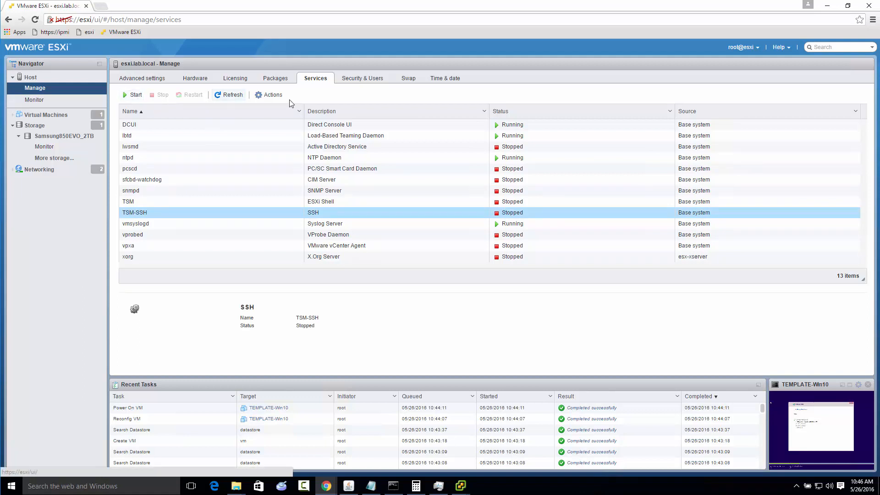
pyautogui.click(270, 94)
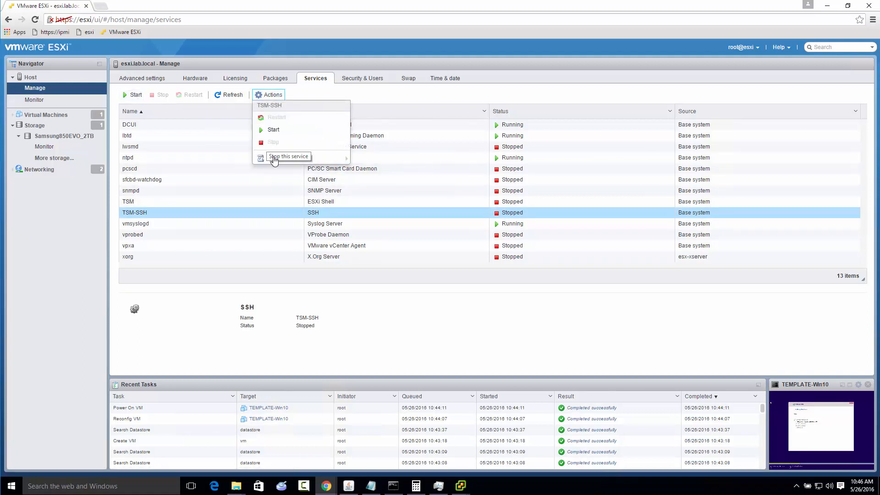
pyautogui.moveTo(274, 158)
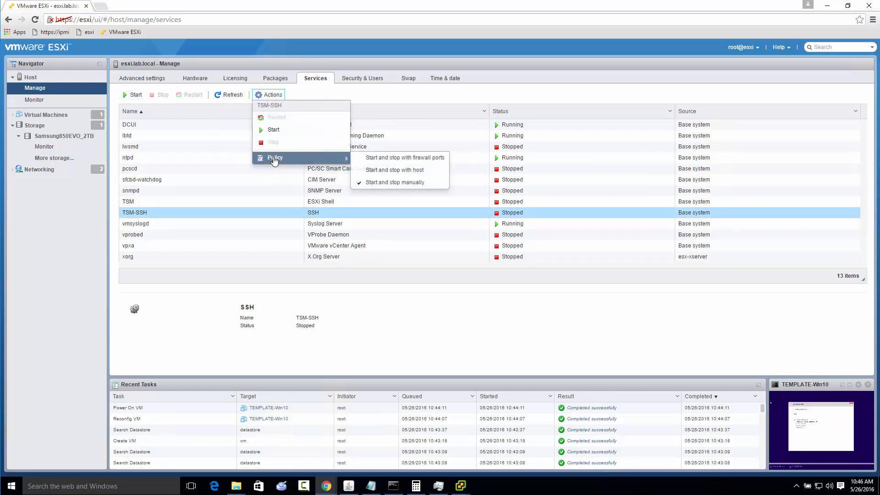
pyautogui.click(404, 170)
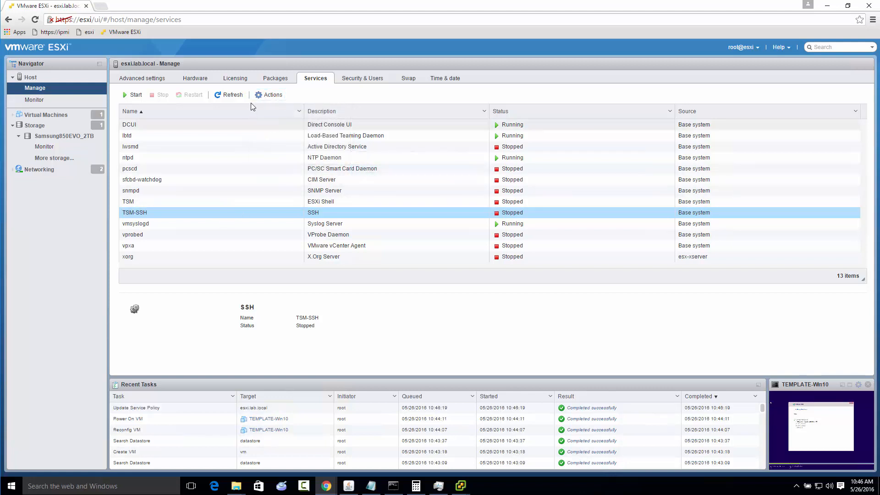
pyautogui.click(136, 95)
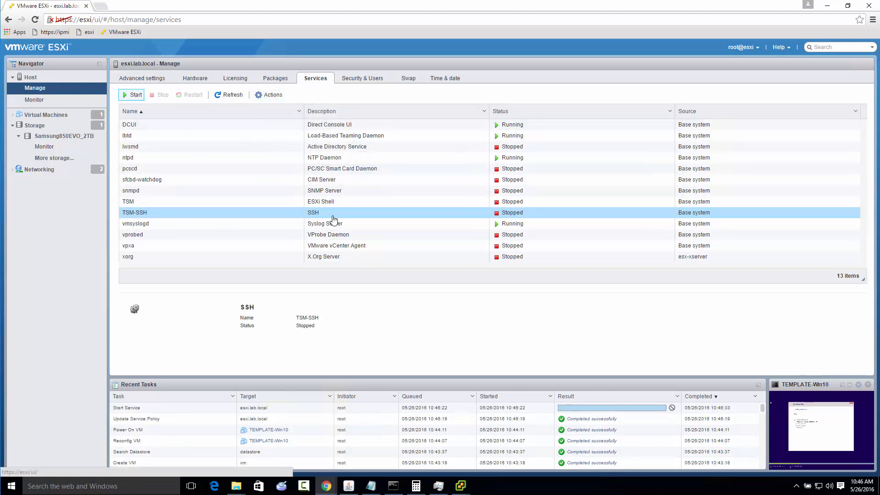
# Switch to Command Prompt, try to open an SSH session with "putty esxi", and return to the ESXi web client
pyautogui.click(394, 486)
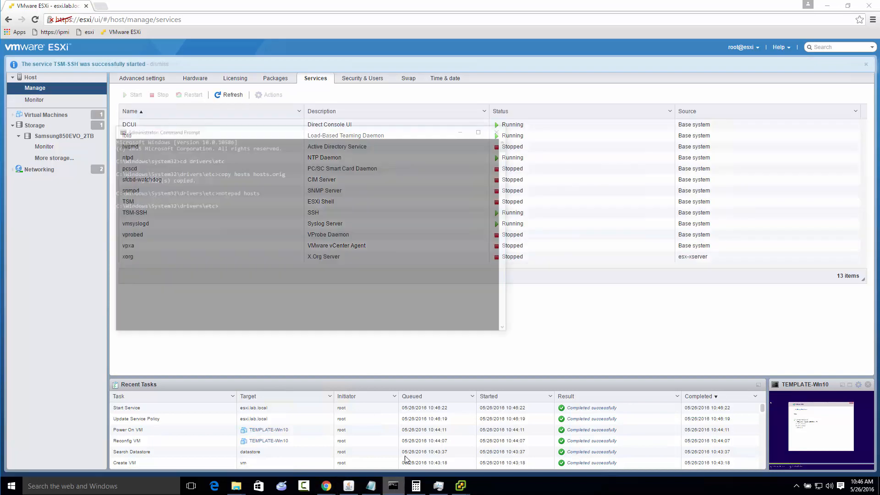
pyautogui.click(372, 190)
pyautogui.write('putty e')
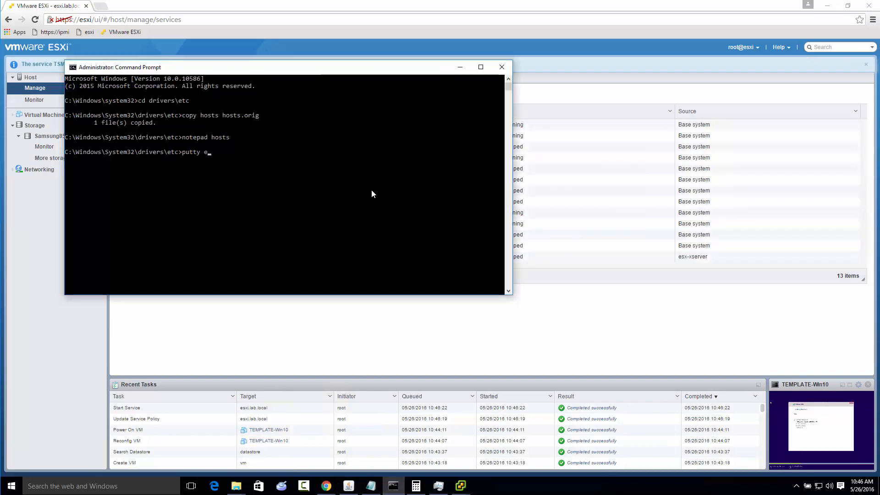
pyautogui.write('sxi')
pyautogui.press('Return')
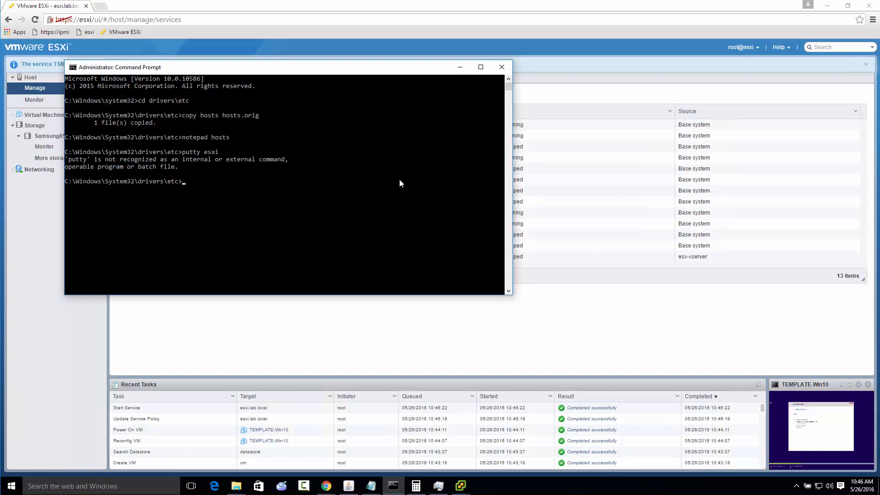
pyautogui.click(460, 68)
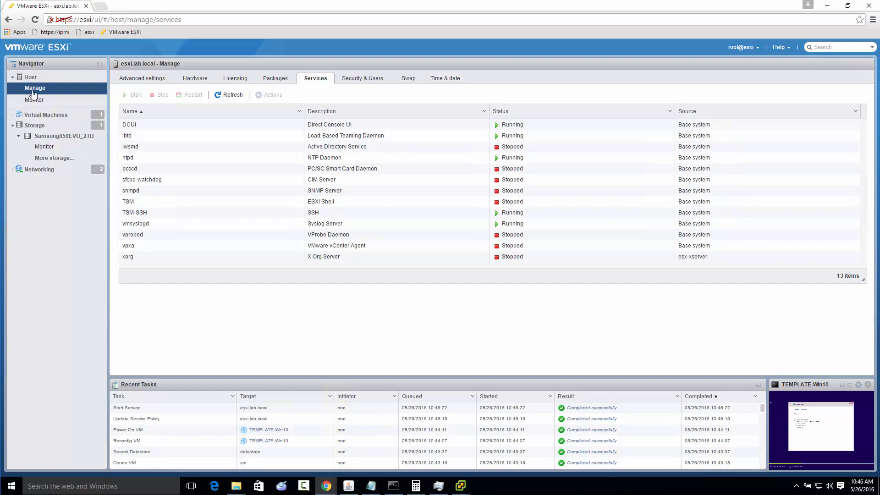
# Dismiss the SSH-enabled notification on the host's summary and return to the host's services list
pyautogui.click(44, 79)
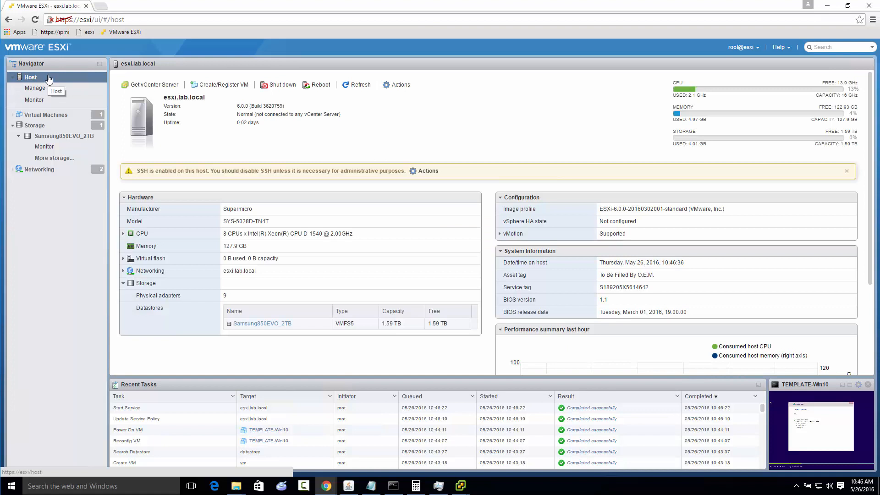
pyautogui.click(431, 171)
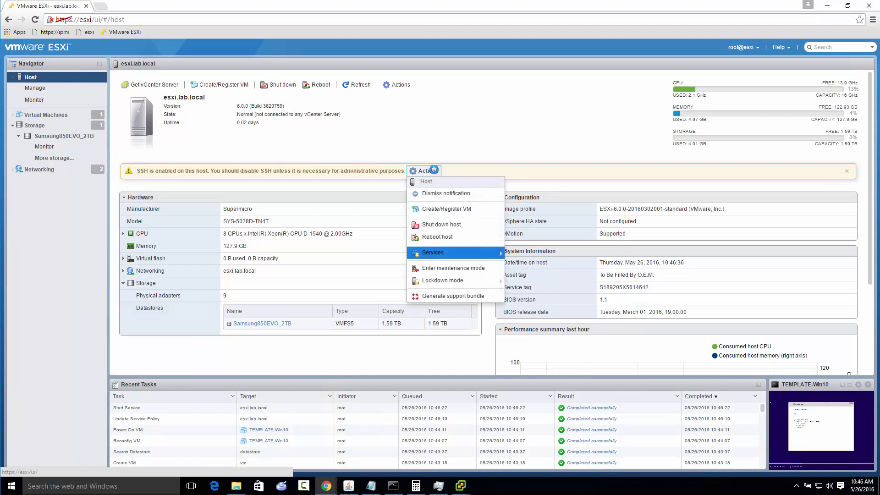
pyautogui.click(442, 195)
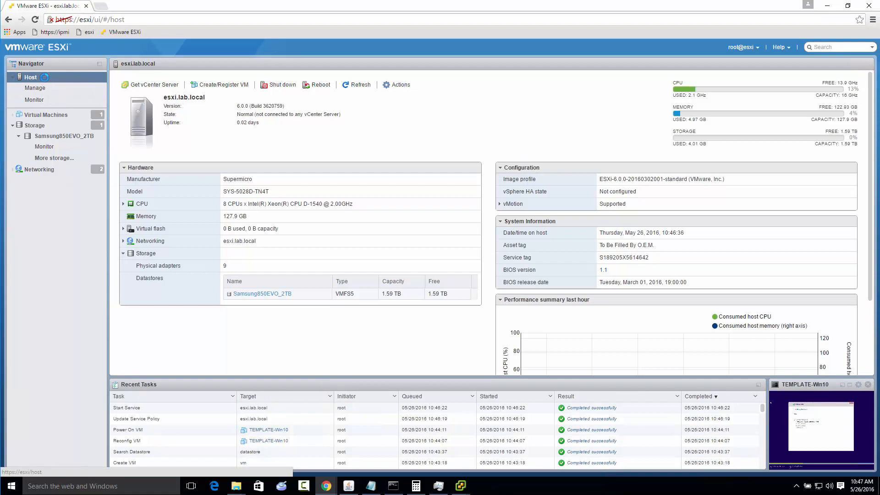
pyautogui.rightClick(44, 78)
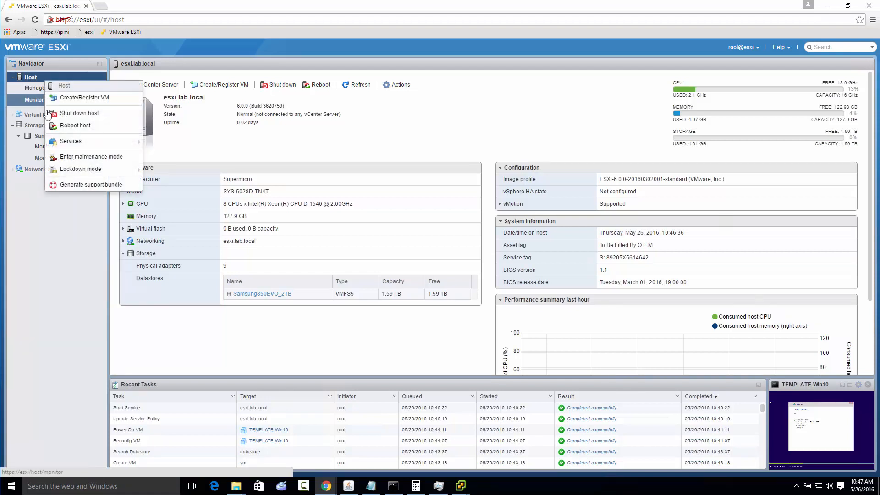
pyautogui.click(39, 91)
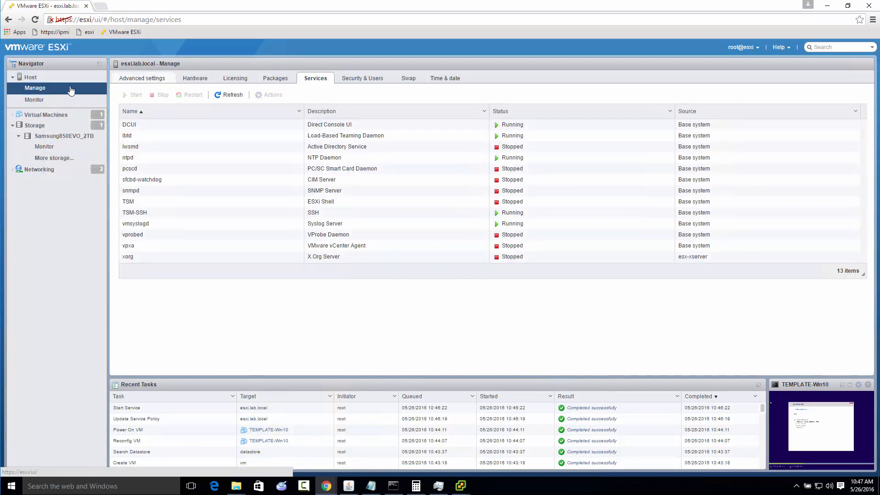
# Examine the devices offered for a new VMFS datastore without creating one, and review the host's storage adapters and devices
pyautogui.click(30, 127)
pyautogui.rightClick(32, 127)
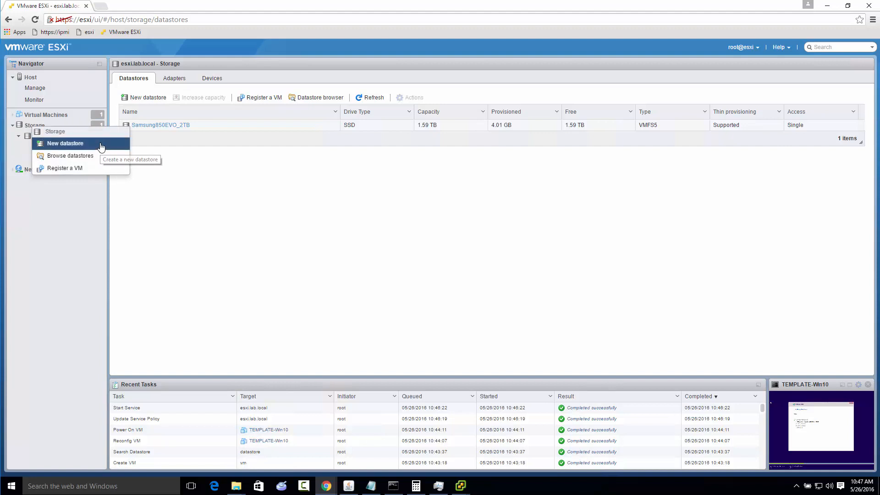
pyautogui.click(101, 148)
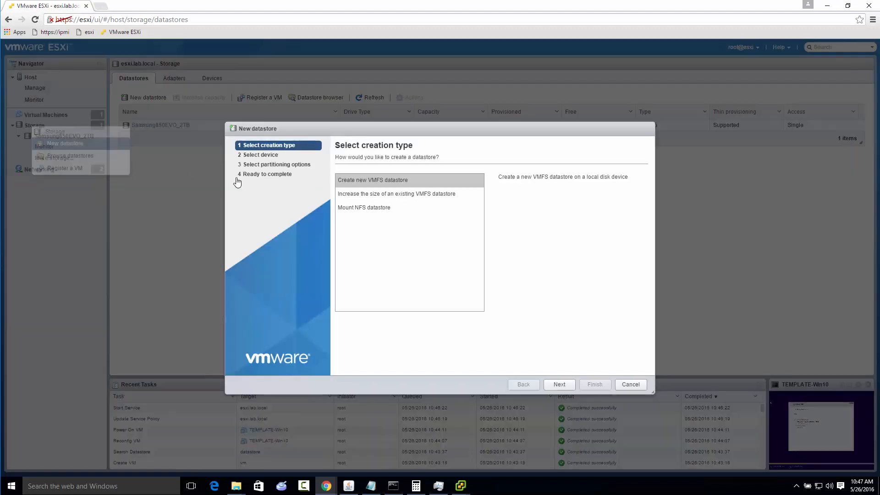
pyautogui.click(562, 387)
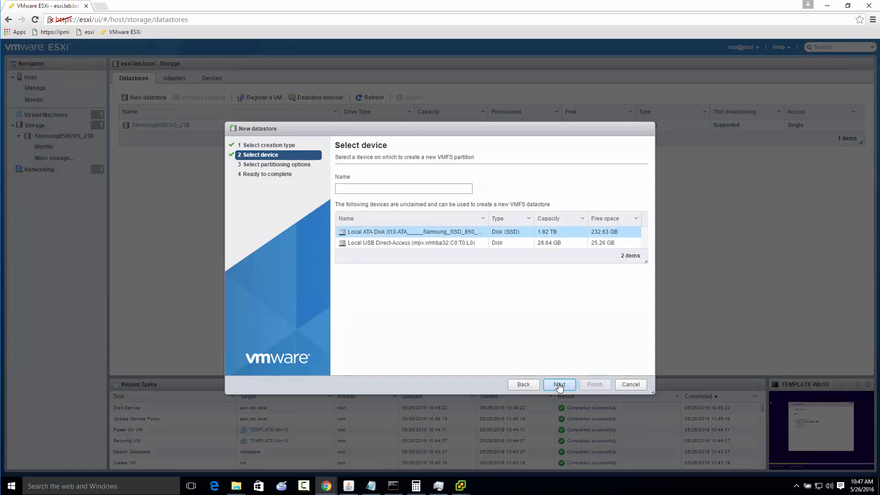
pyautogui.click(626, 386)
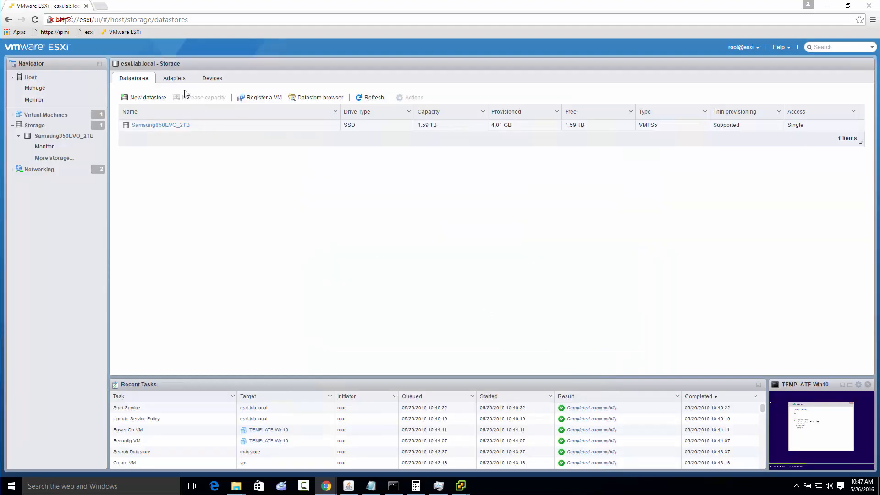
pyautogui.click(174, 78)
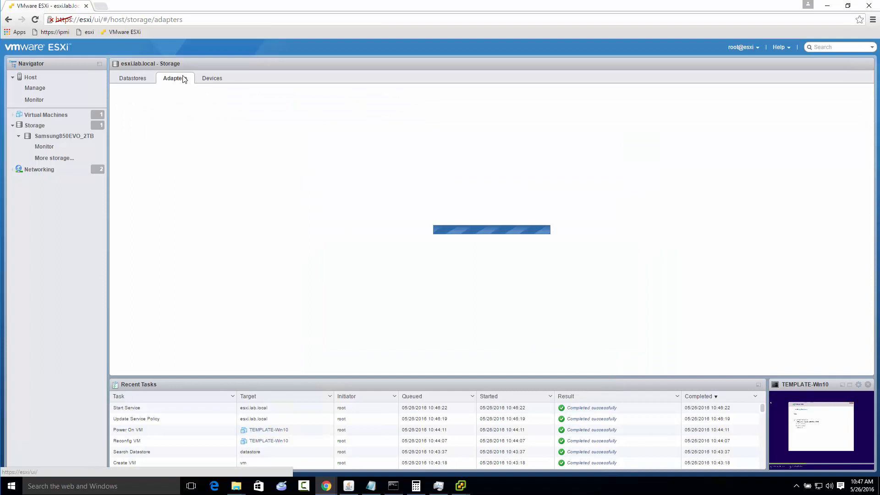
pyautogui.click(208, 81)
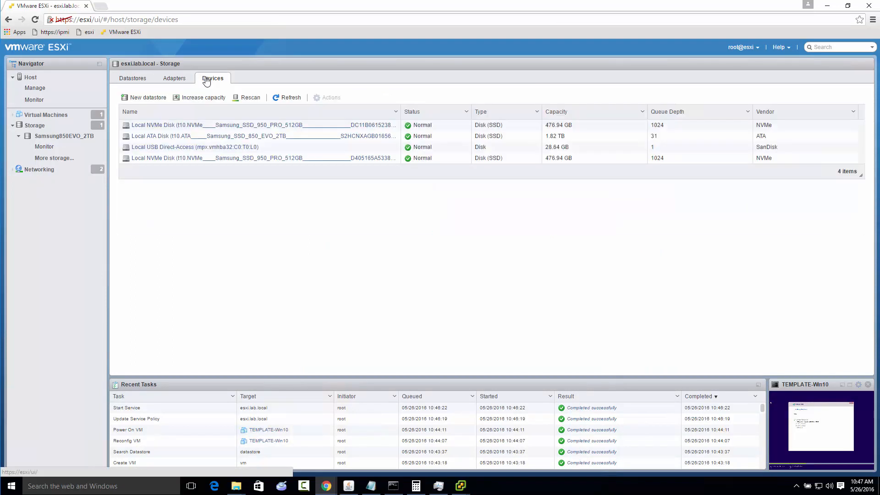
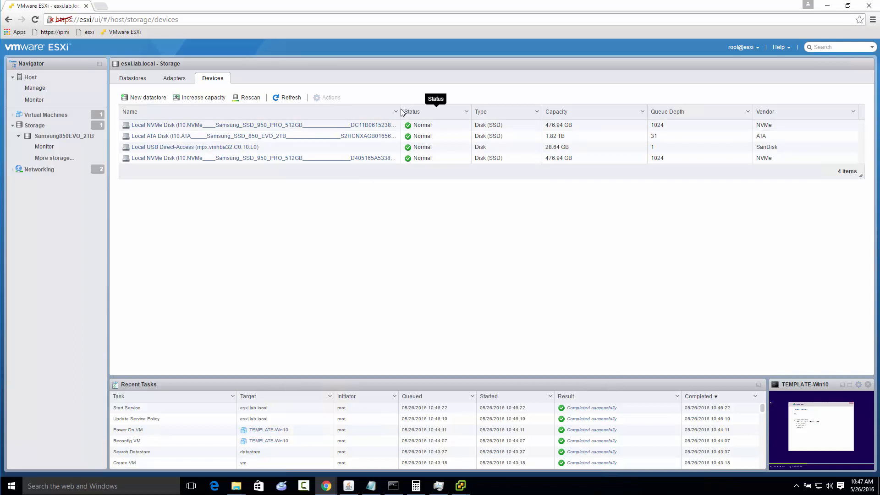
# Examine the partition layouts of the two Samsung 950 PRO NVMe disks in the storage devices list
pyautogui.click(215, 126)
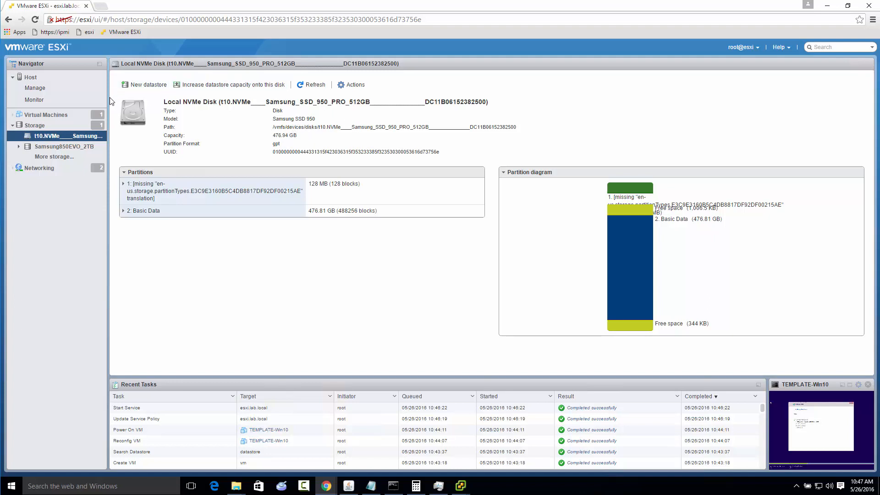
pyautogui.click(8, 19)
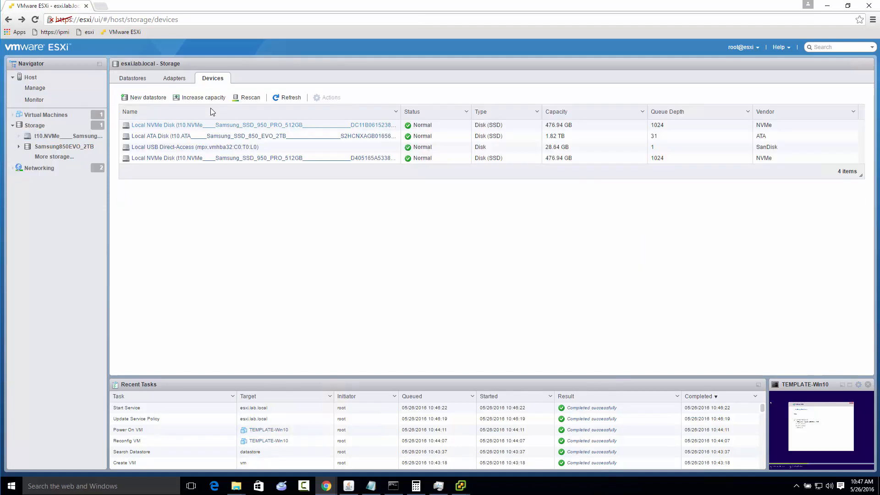
pyautogui.click(219, 158)
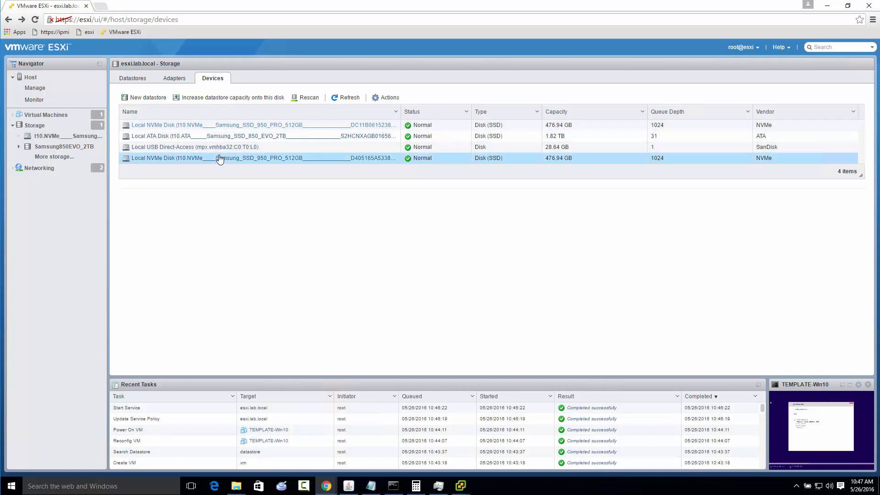
pyautogui.click(258, 158)
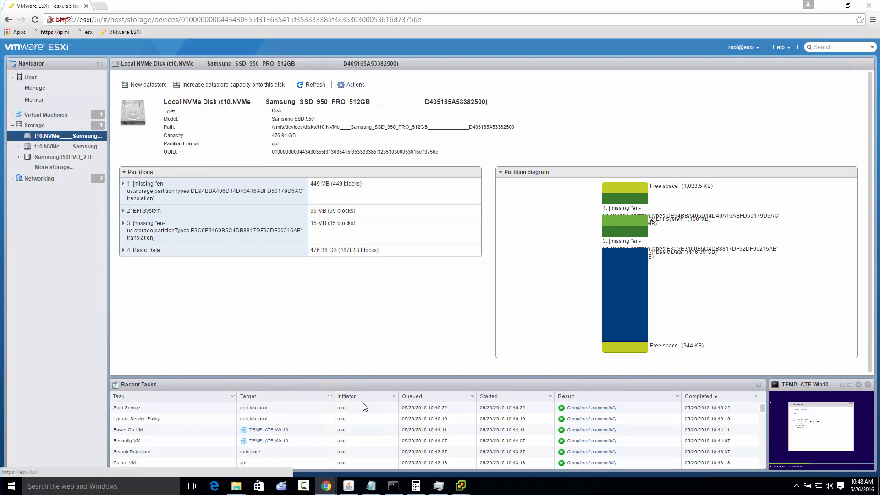
# Switch to the vSphere Client, check the disks offered in the open Add Storage wizard, and cancel the wizard
pyautogui.moveTo(460, 489)
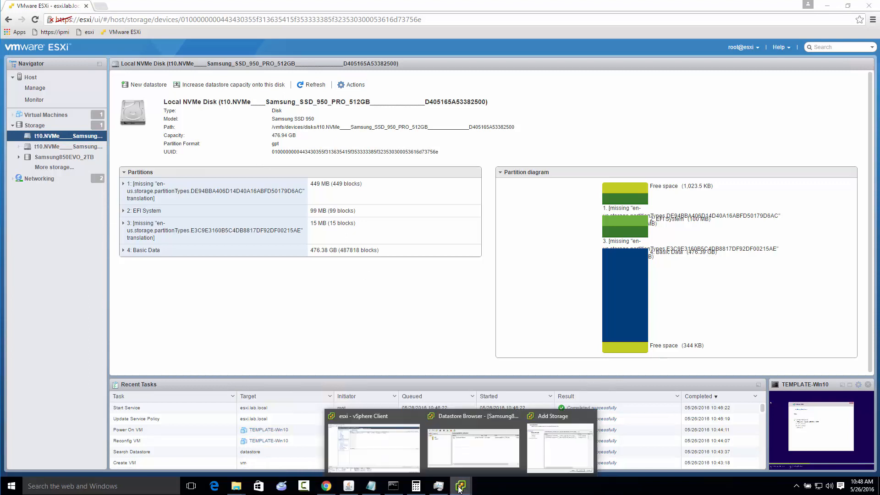
pyautogui.click(374, 453)
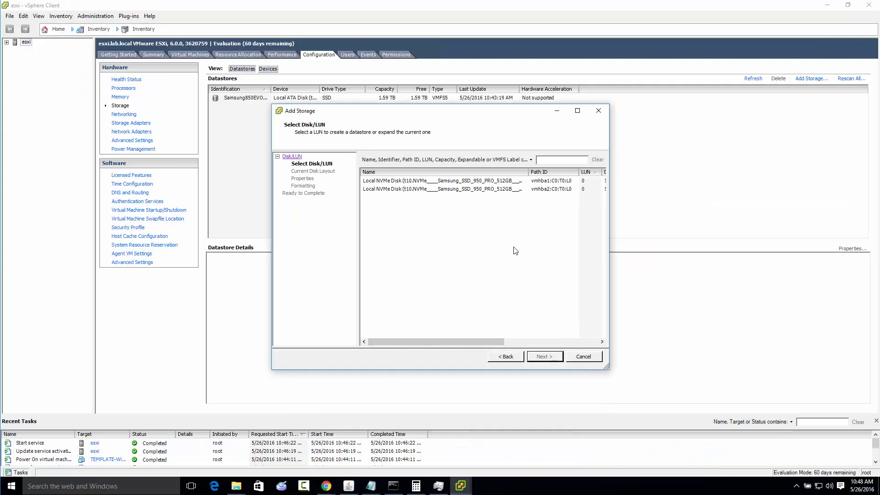
pyautogui.moveTo(464, 342); pyautogui.dragTo(533, 348)
pyautogui.click(585, 355)
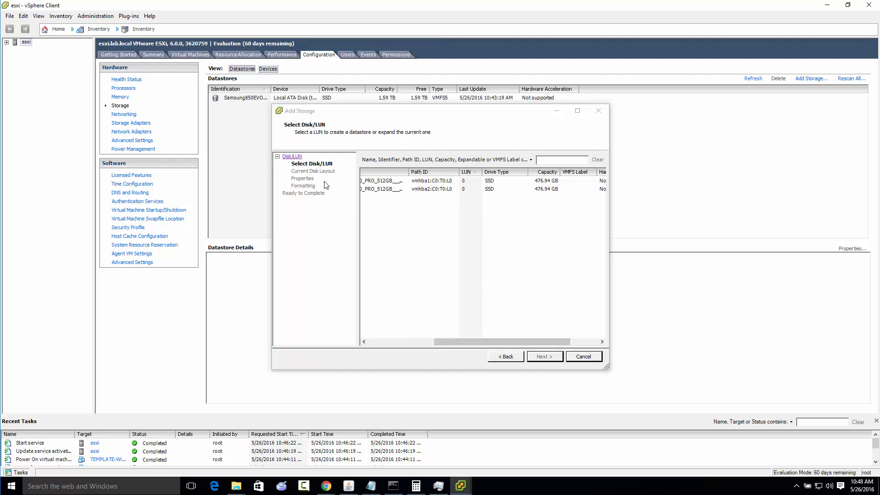
# Examine the device details of both Samsung 950 PRO NVMe disks, and widen the Name column to show their full identifiers
pyautogui.click(269, 69)
pyautogui.click(269, 99)
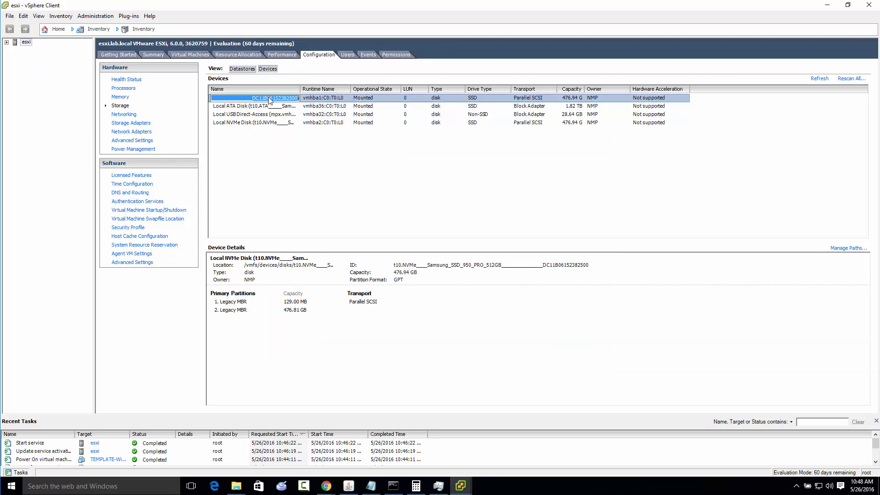
pyautogui.click(261, 123)
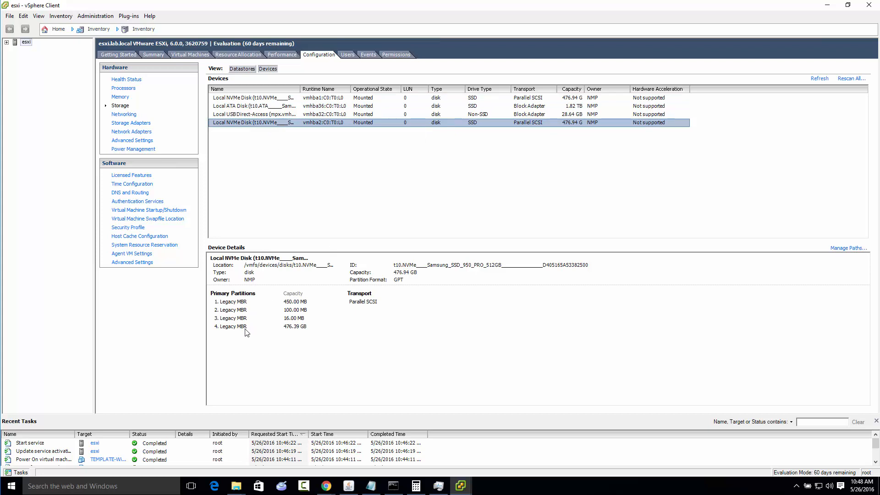
pyautogui.click(265, 98)
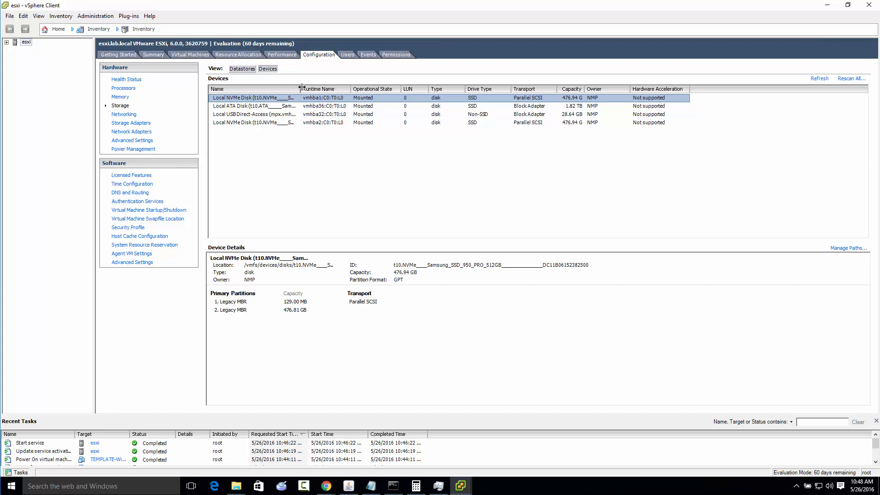
pyautogui.moveTo(303, 87); pyautogui.dragTo(388, 87)
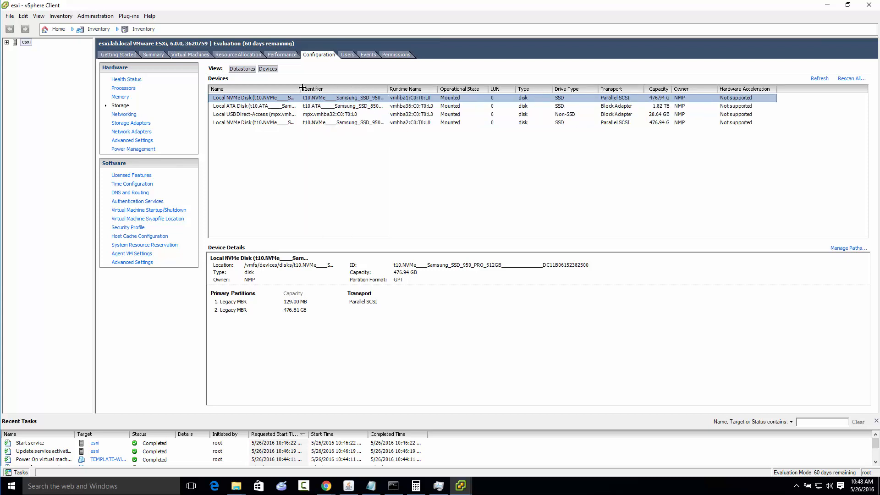
pyautogui.moveTo(312, 90); pyautogui.dragTo(521, 90)
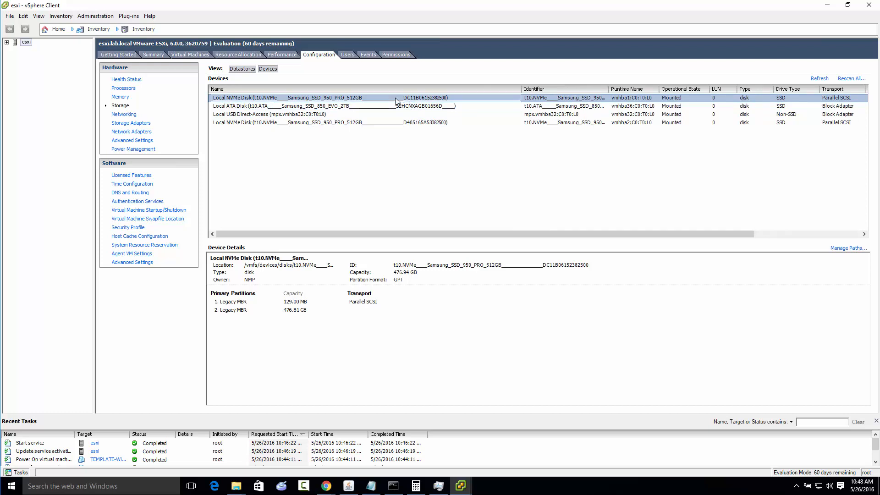
pyautogui.click(326, 486)
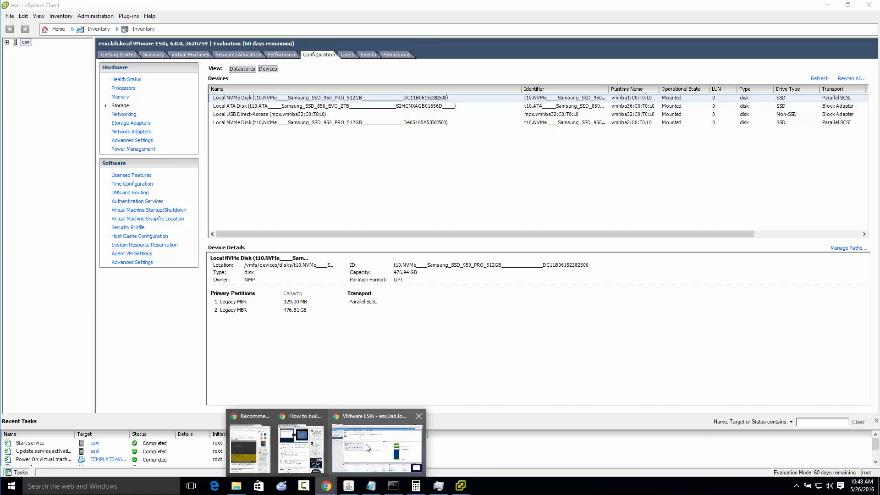
pyautogui.click(367, 448)
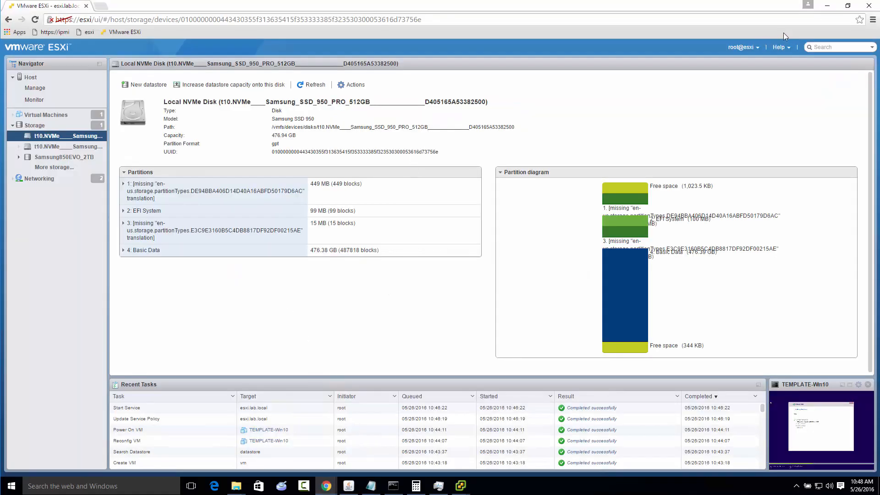
pyautogui.click(828, 6)
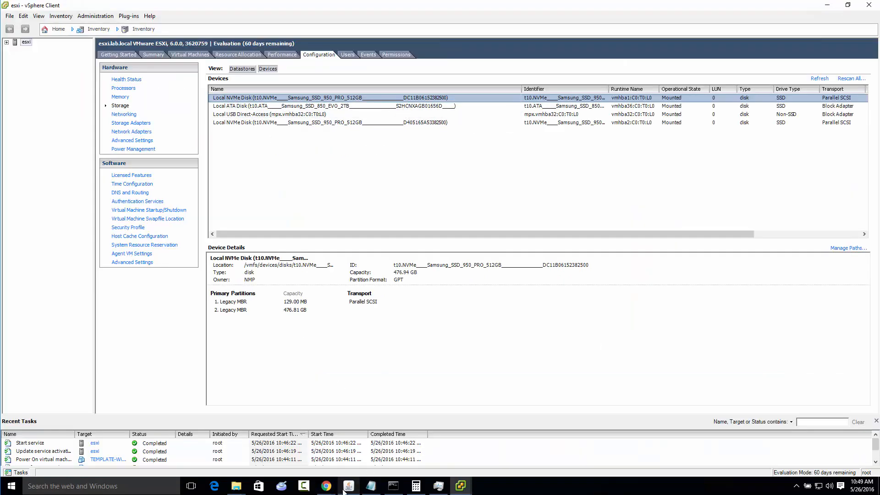
pyautogui.click(366, 464)
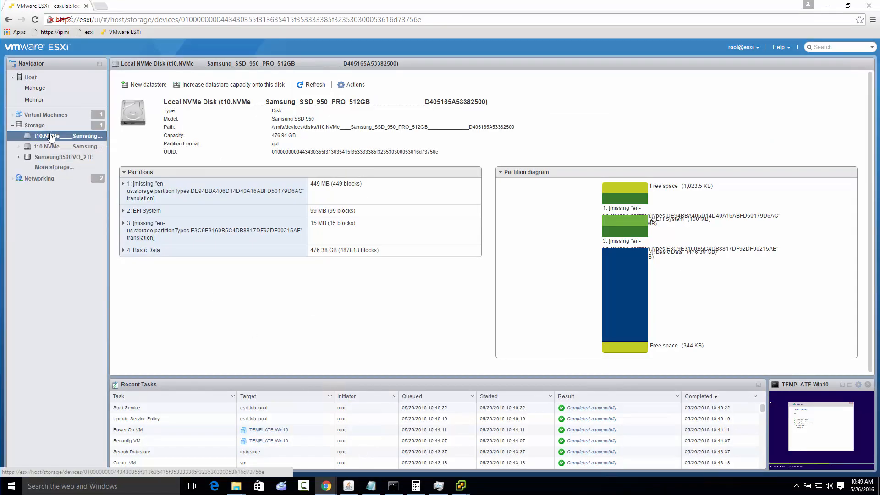
pyautogui.click(147, 85)
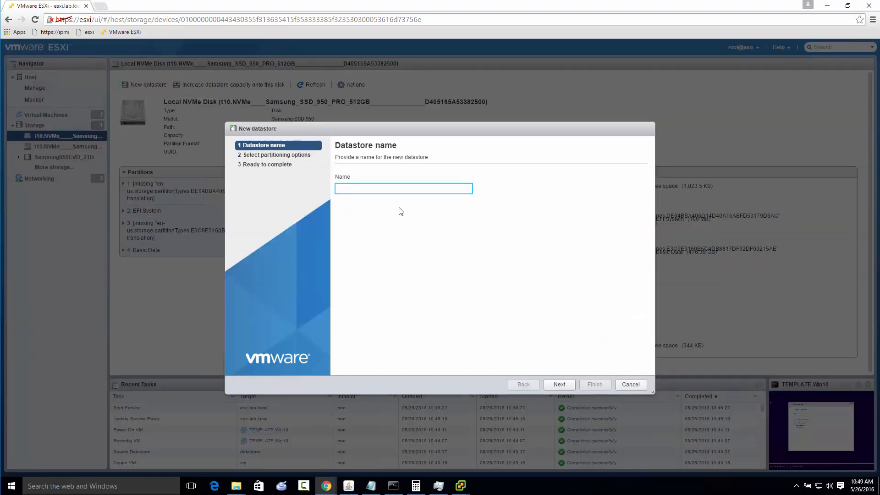
pyautogui.click(635, 386)
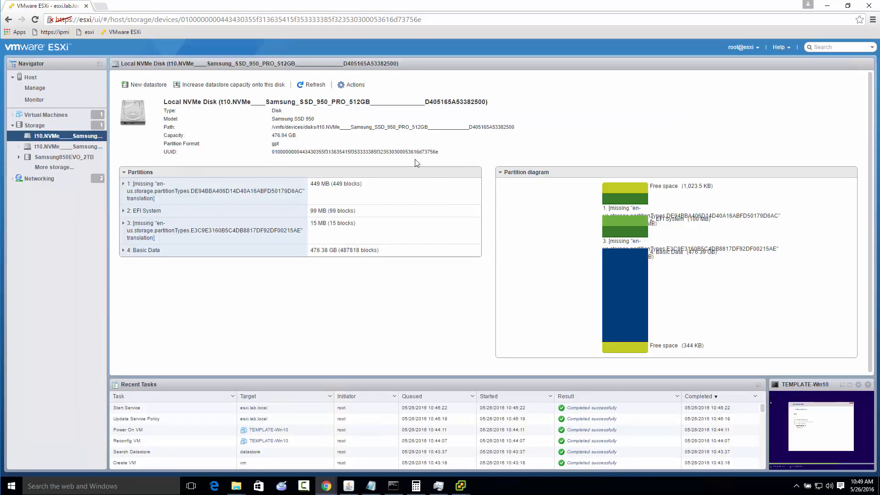
pyautogui.click(58, 146)
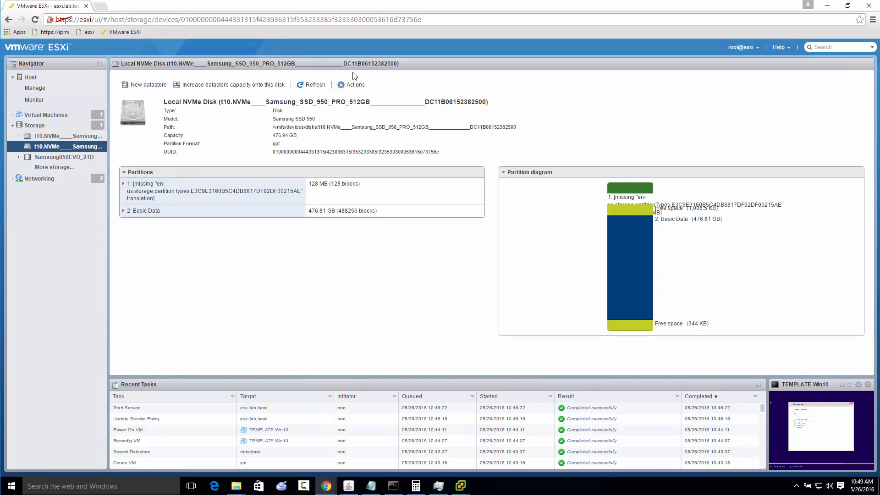
pyautogui.click(149, 86)
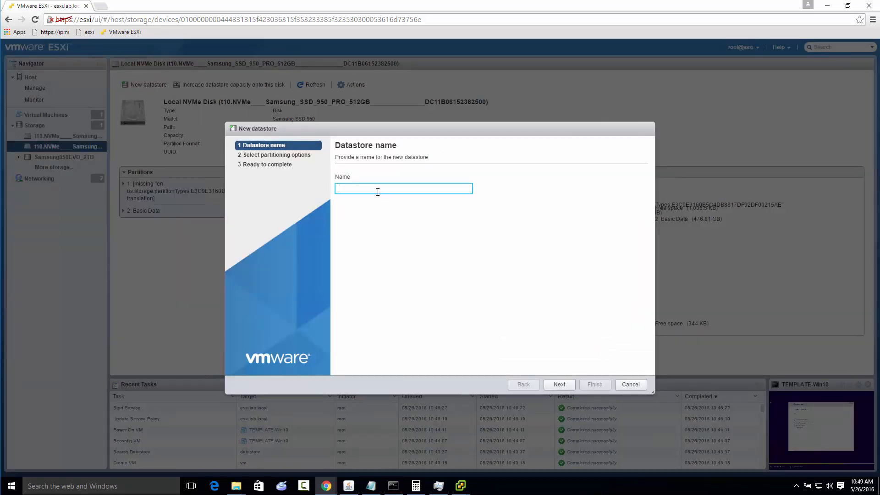
pyautogui.write('Samsung950PRO')
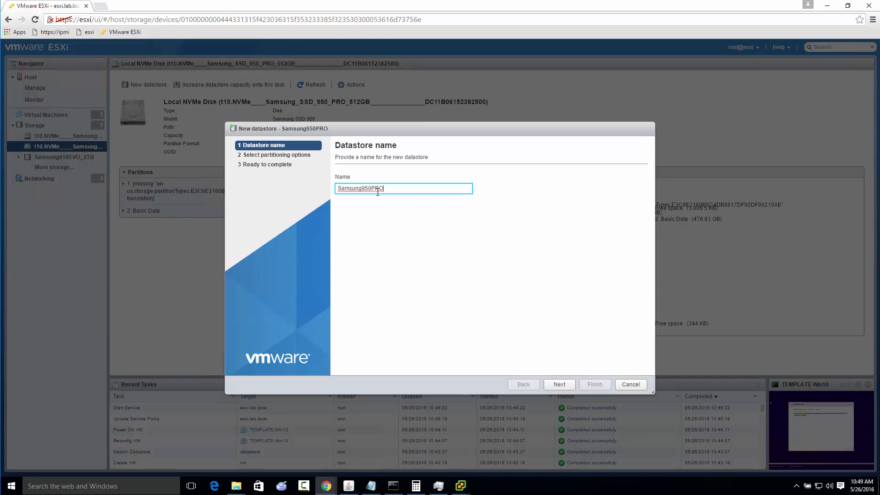
pyautogui.write('-_+')
pyautogui.write('512GB')
pyautogui.moveTo(387, 190); pyautogui.dragTo(404, 189)
pyautogui.write('0.5TB')
pyautogui.click(563, 385)
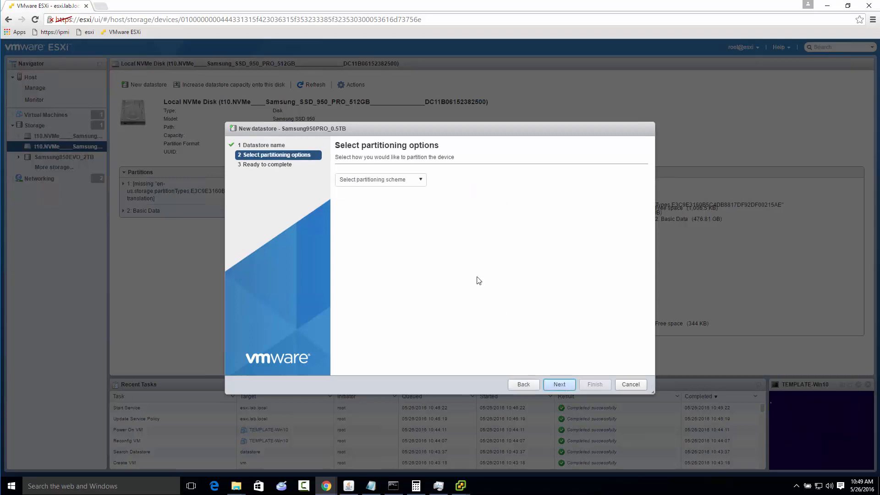
# Try the Custom partitioning scheme for the new datastore, and cancel its creation
pyautogui.click(407, 180)
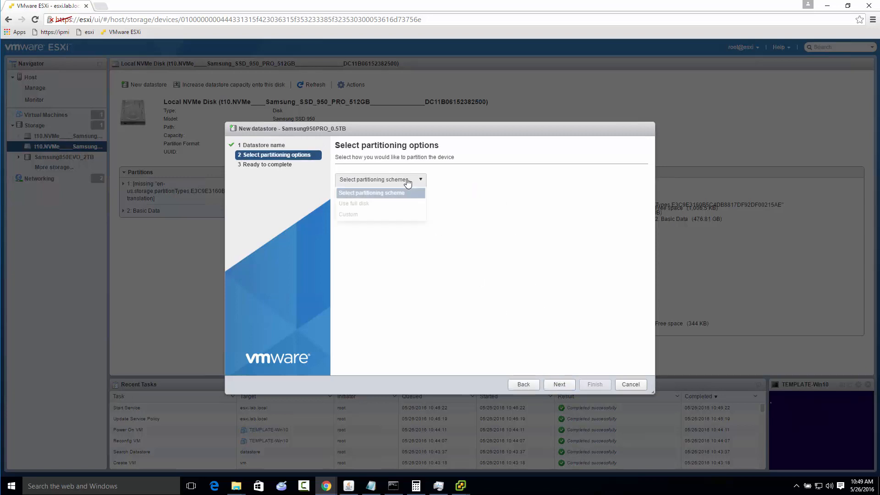
pyautogui.click(349, 214)
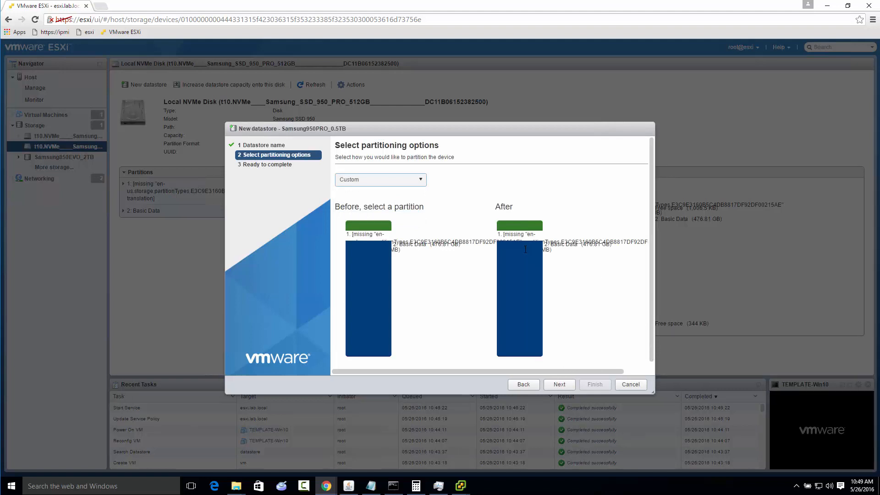
pyautogui.scroll(-1, 527, 245)
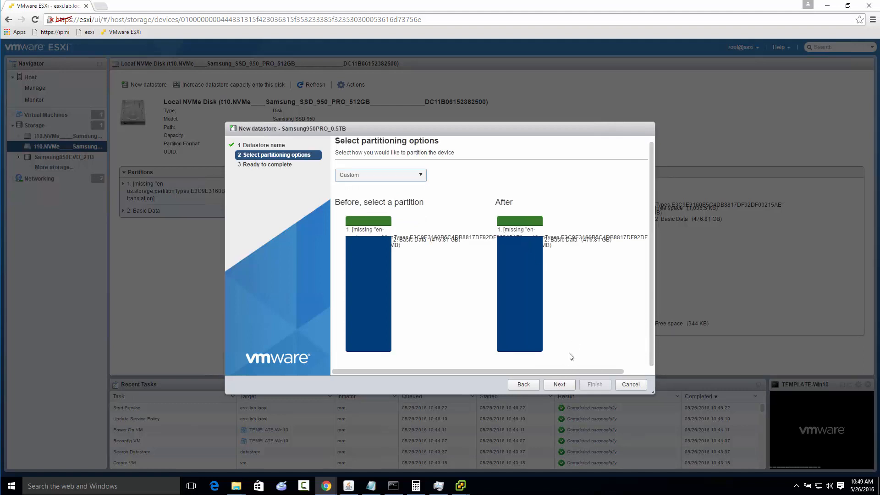
pyautogui.click(631, 385)
# Switch to the vSphere Client and refresh the host's datastores list
pyautogui.click(463, 485)
pyautogui.click(422, 443)
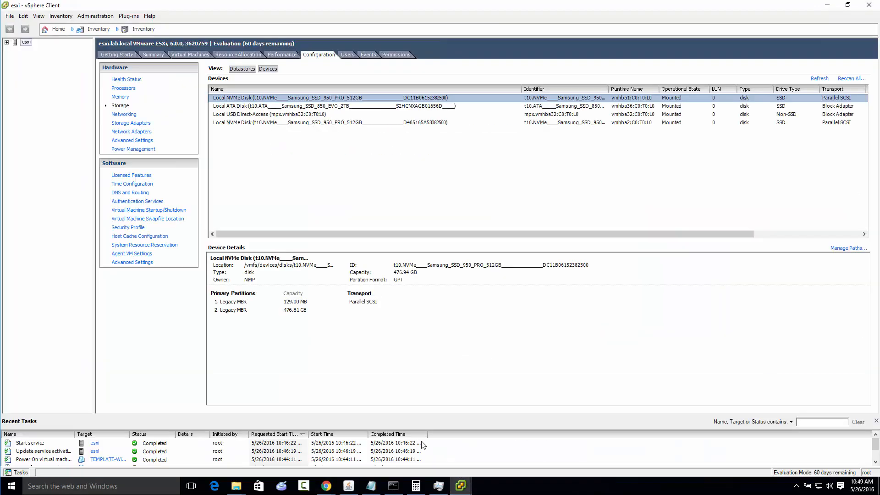
pyautogui.rightClick(309, 100)
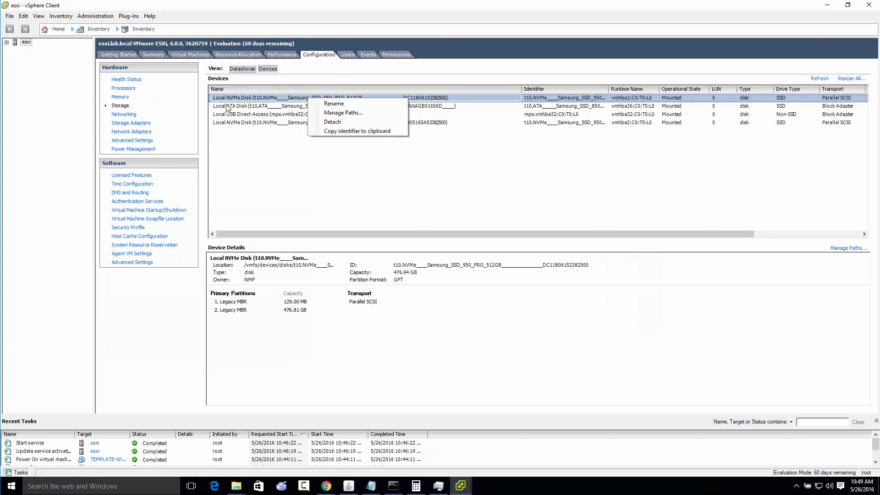
pyautogui.click(247, 70)
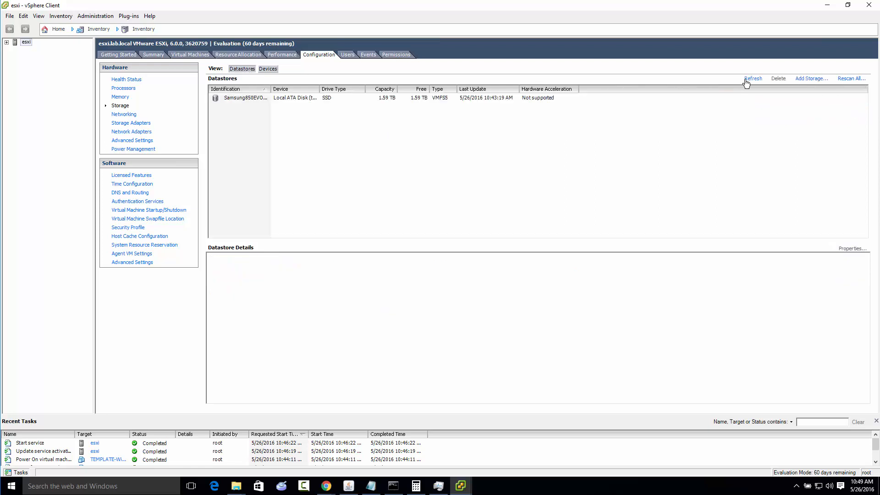
pyautogui.click(747, 83)
pyautogui.click(803, 79)
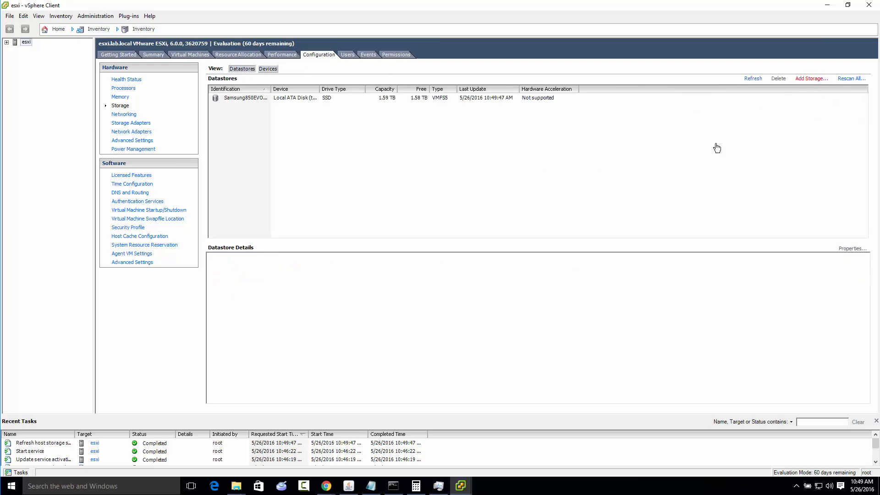
pyautogui.click(545, 358)
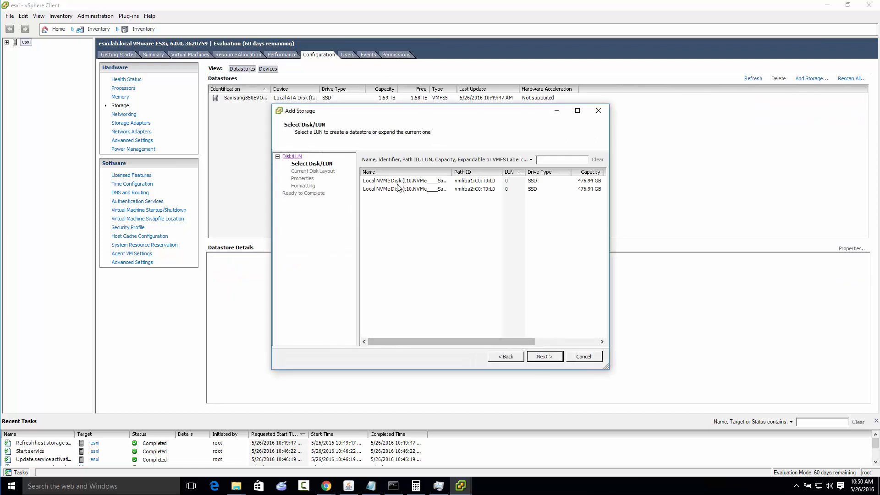
pyautogui.moveTo(451, 172); pyautogui.dragTo(647, 179)
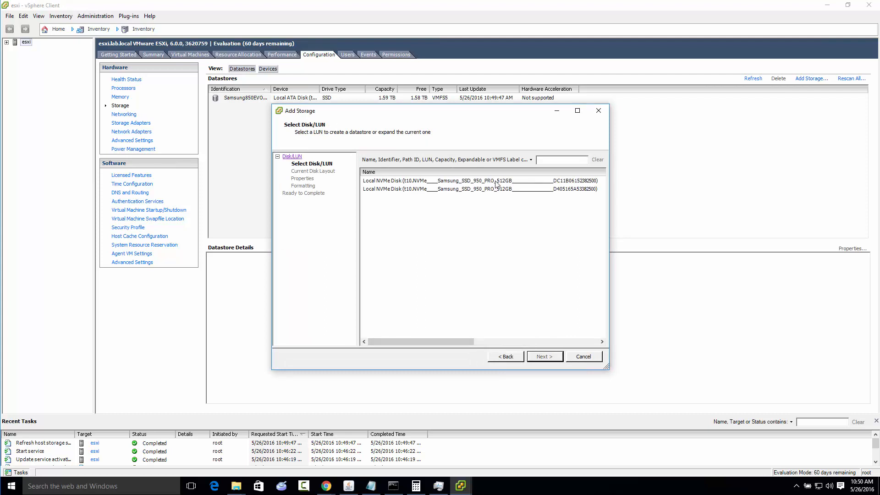
pyautogui.click(547, 182)
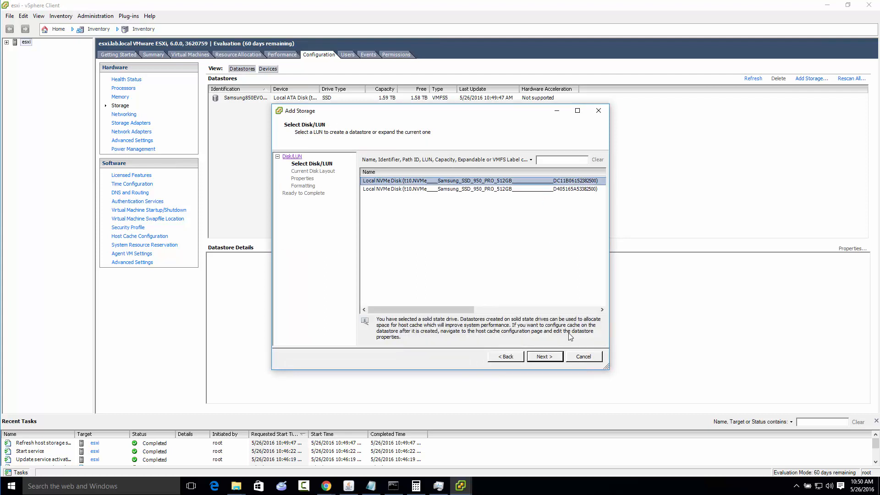
pyautogui.click(544, 357)
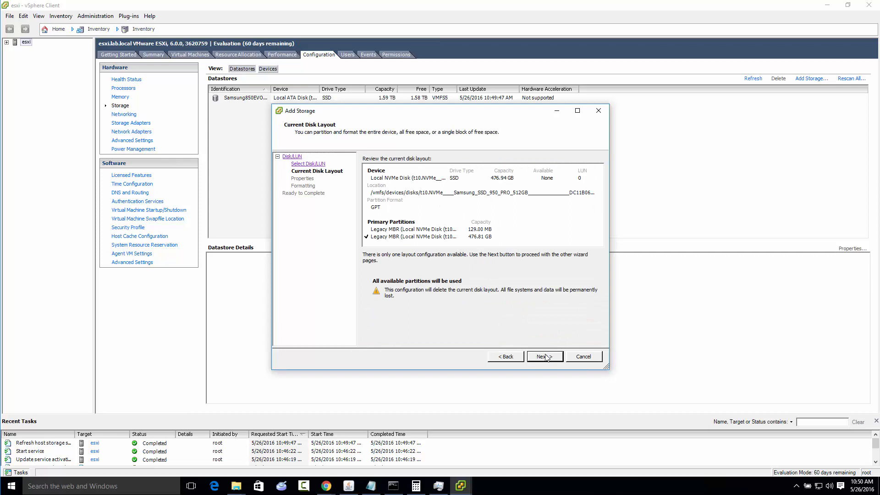
pyautogui.click(546, 357)
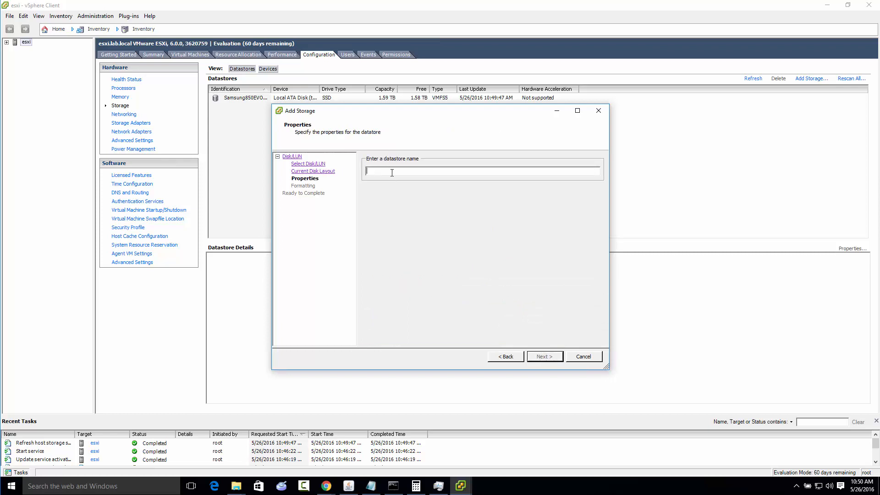
# Name the new datastore Samsung950PRO_0.5TB and choose a custom space setting for its capacity
pyautogui.write('Samsung950PRO_0.5T')
pyautogui.press('Return')
pyautogui.click(393, 180)
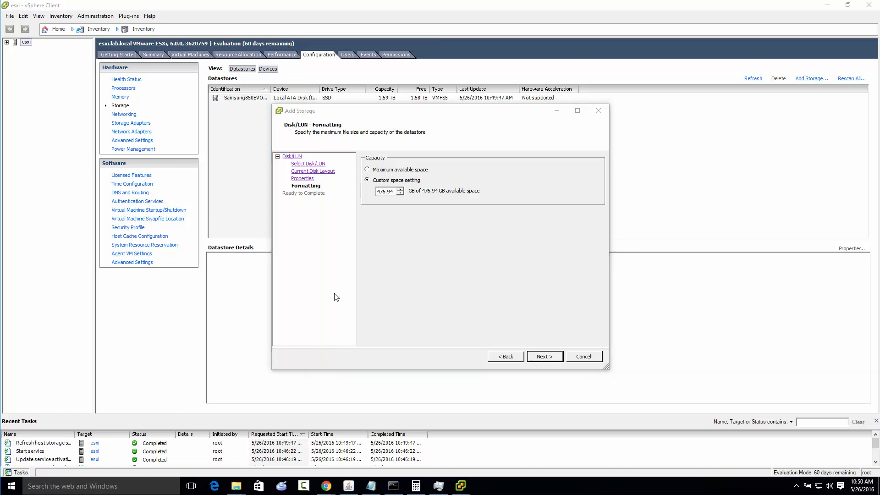
# Switch to Calculator and subtract 47.7 from 476.94 to work out the reduced datastore capacity
pyautogui.press('super')
pyautogui.write('calc')
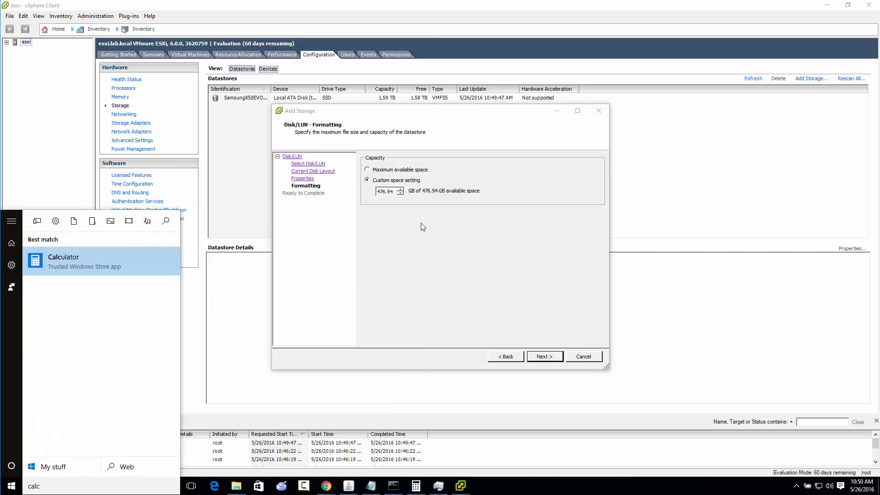
pyautogui.press('Return')
pyautogui.write('476.94')
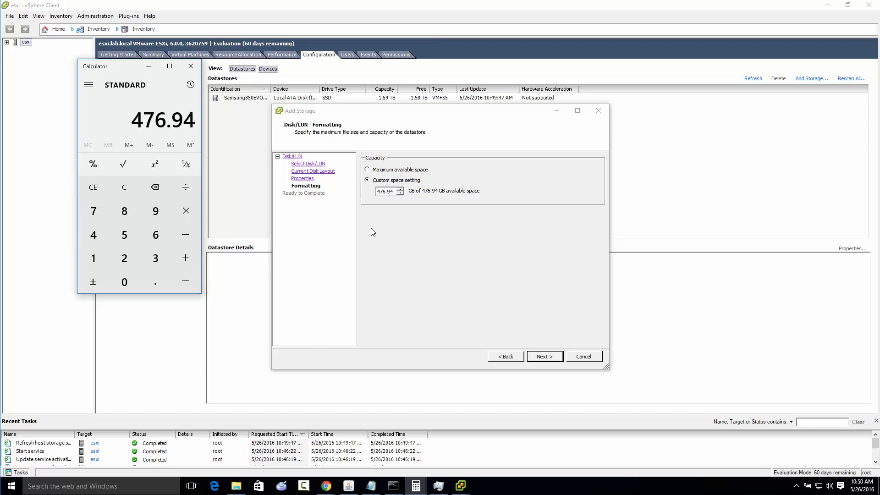
pyautogui.press('-')
pyautogui.write('47.7')
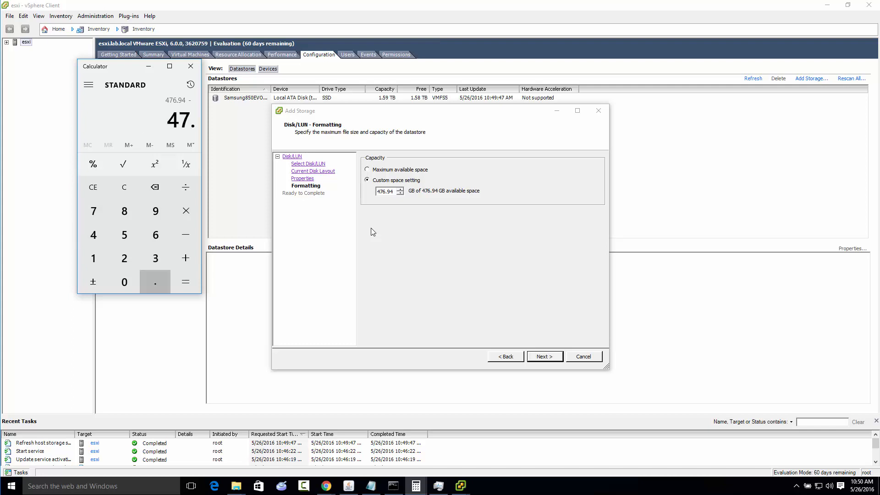
pyautogui.press('Return')
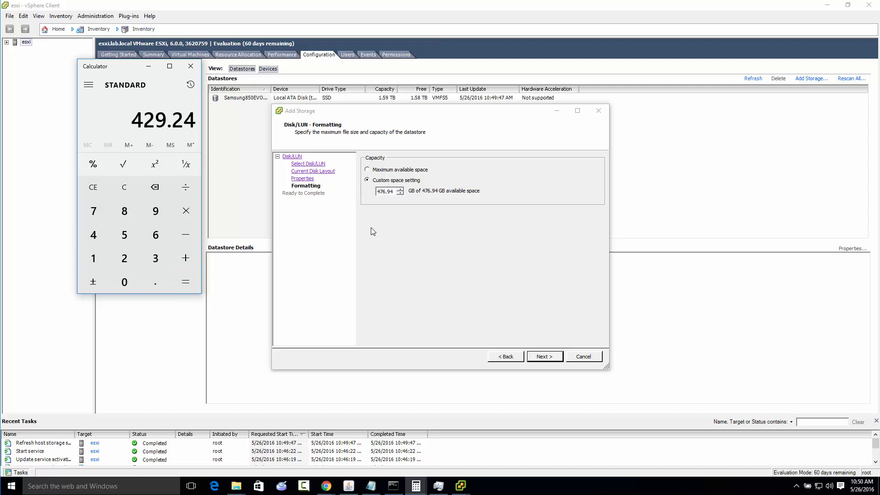
# Set the datastore's custom capacity to 429 GB and finish adding the storage
pyautogui.doubleClick(392, 191)
pyautogui.write('429')
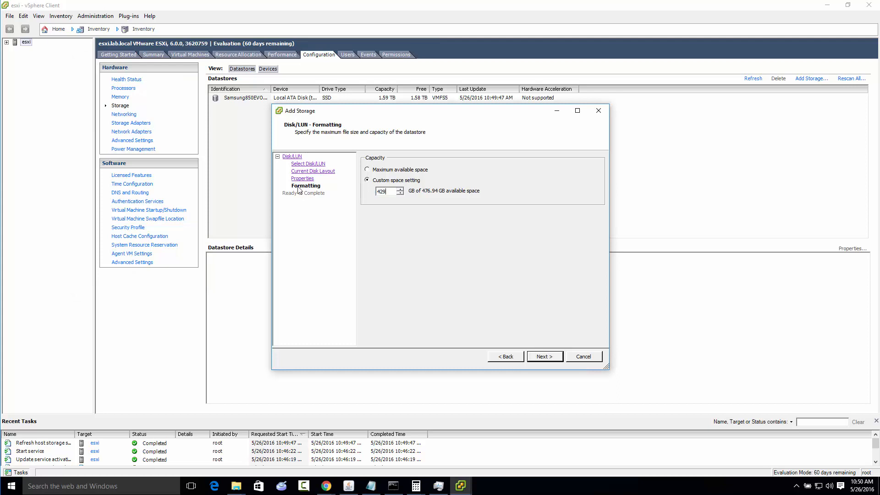
pyautogui.click(544, 357)
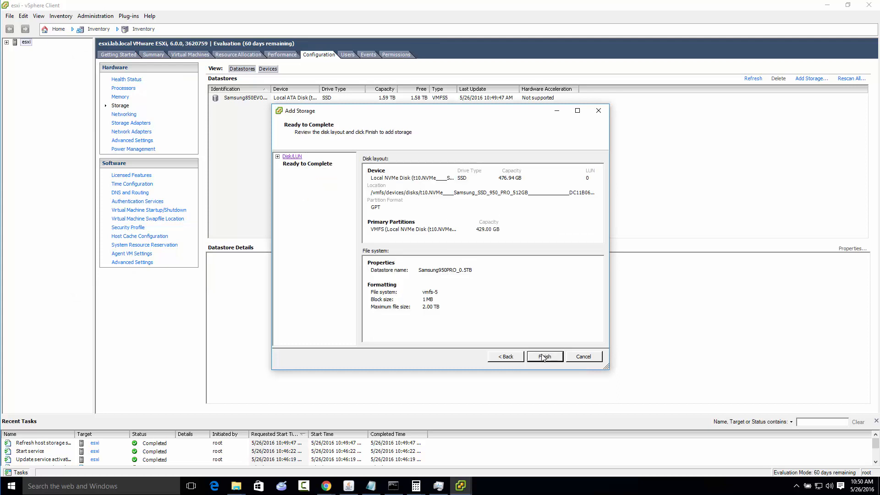
pyautogui.click(543, 358)
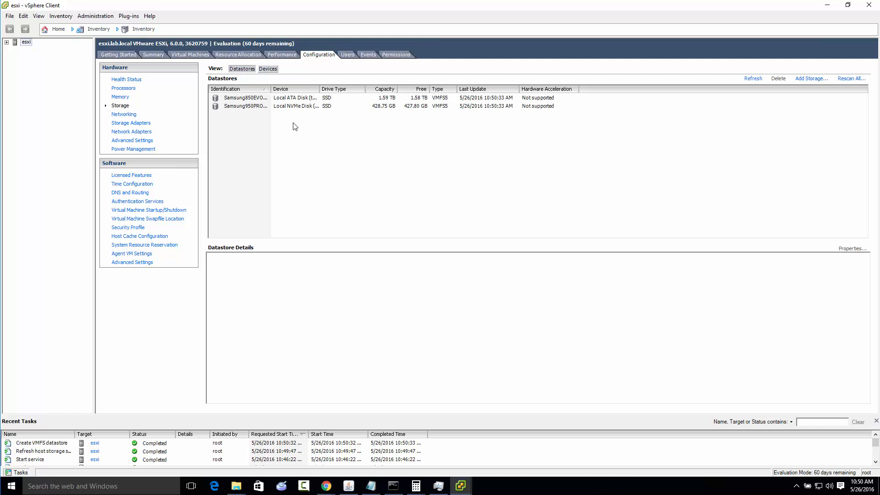
# Return to the ESXi web client with Calculator closed and open the host's overview
pyautogui.click(831, 7)
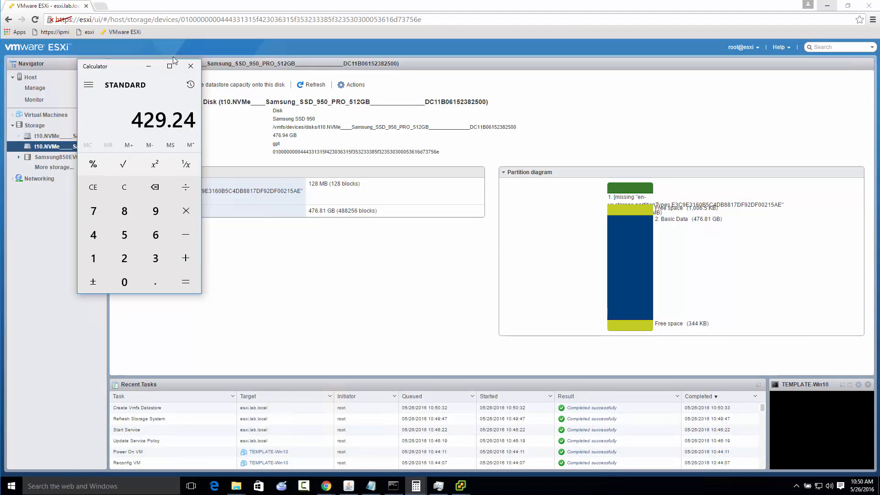
pyautogui.click(191, 67)
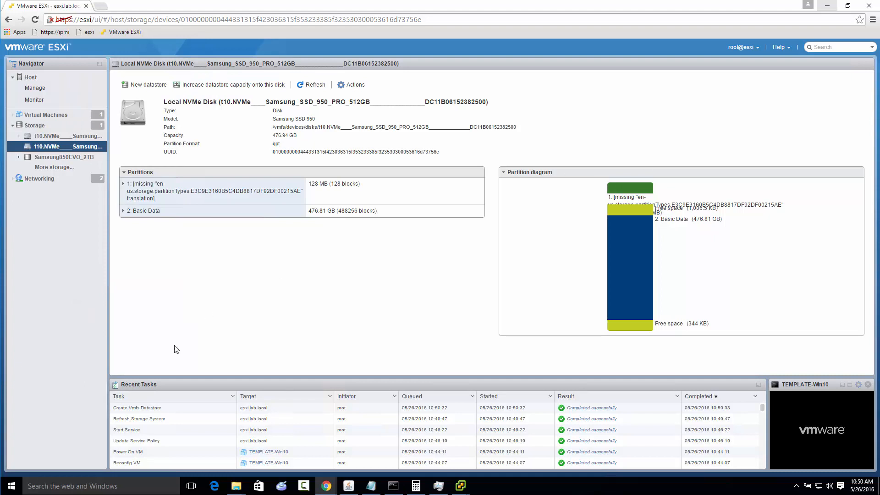
pyautogui.click(30, 77)
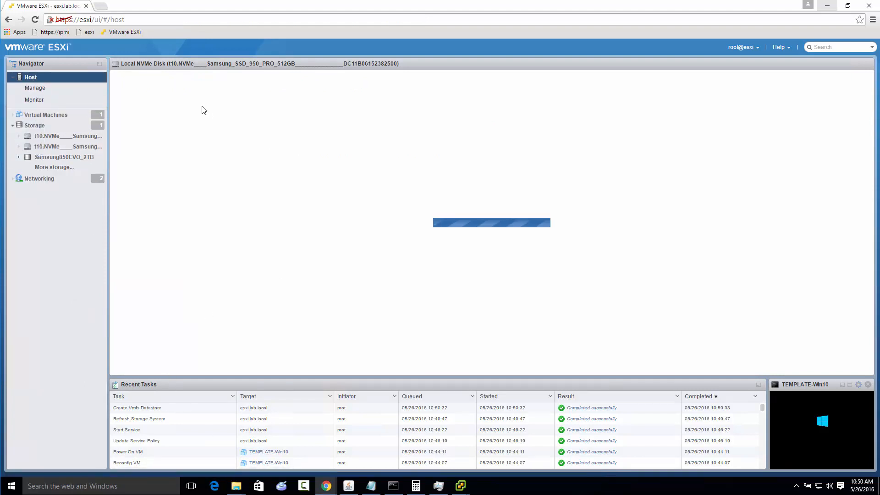
pyautogui.click(37, 76)
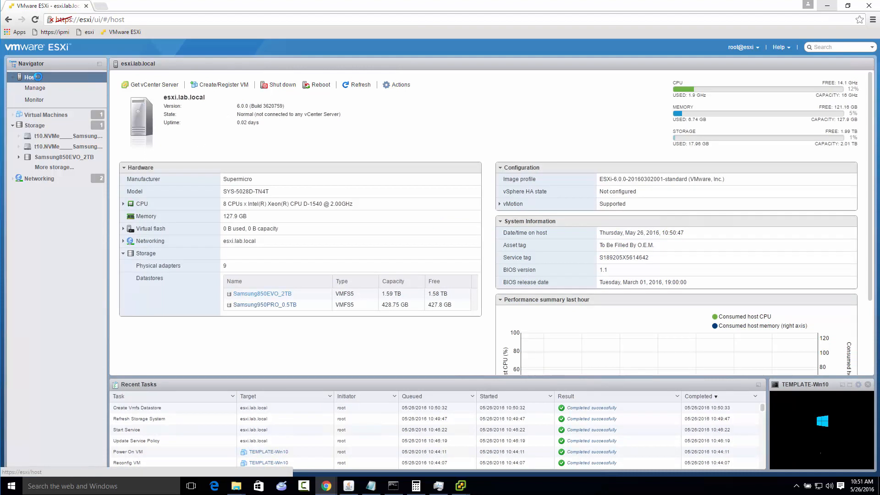
pyautogui.rightClick(37, 77)
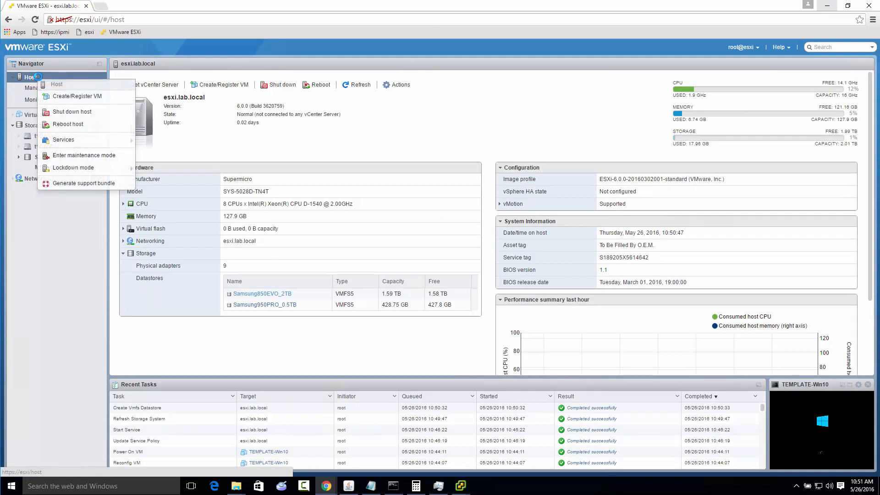
pyautogui.click(47, 125)
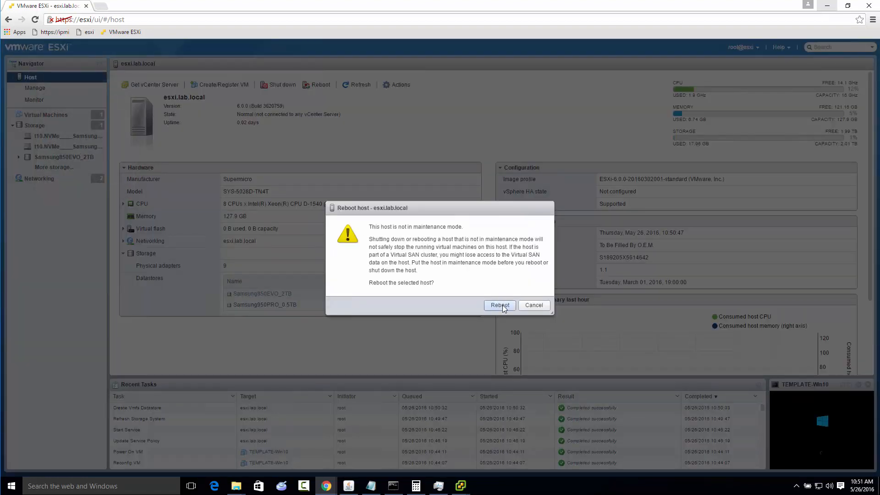
pyautogui.click(535, 308)
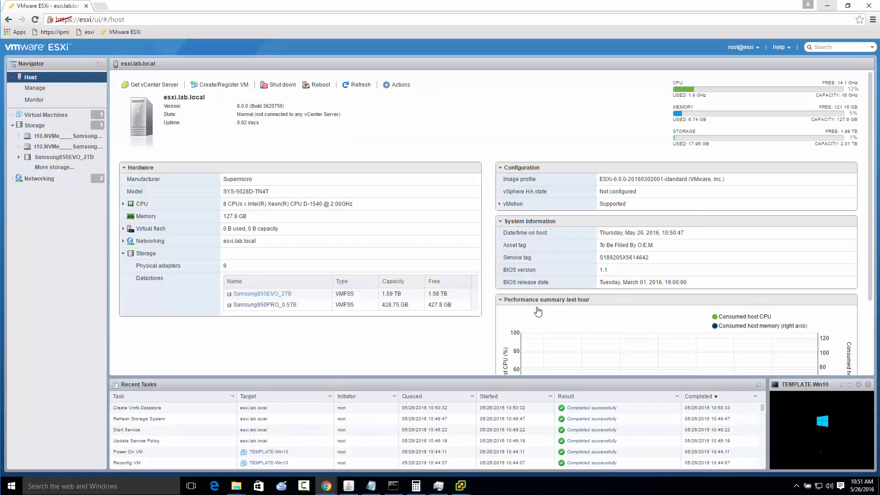
# Enlarge the TEMPLATE-Win10 console from the virtual machines view and continue Windows setup with the Express settings
pyautogui.click(43, 114)
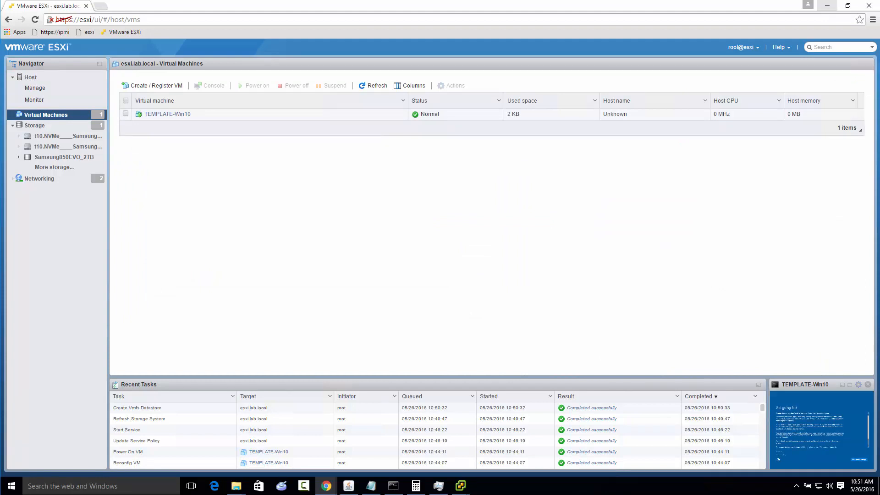
pyautogui.click(850, 384)
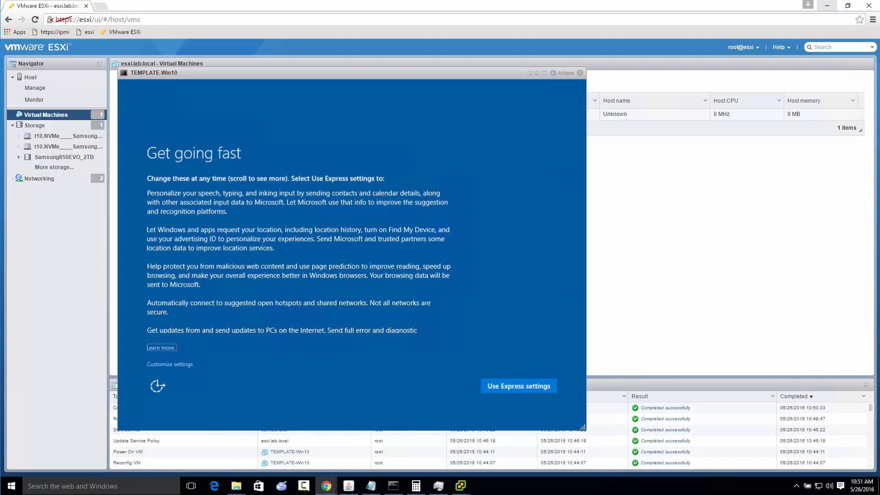
pyautogui.press('Tab')
pyautogui.press('Return')
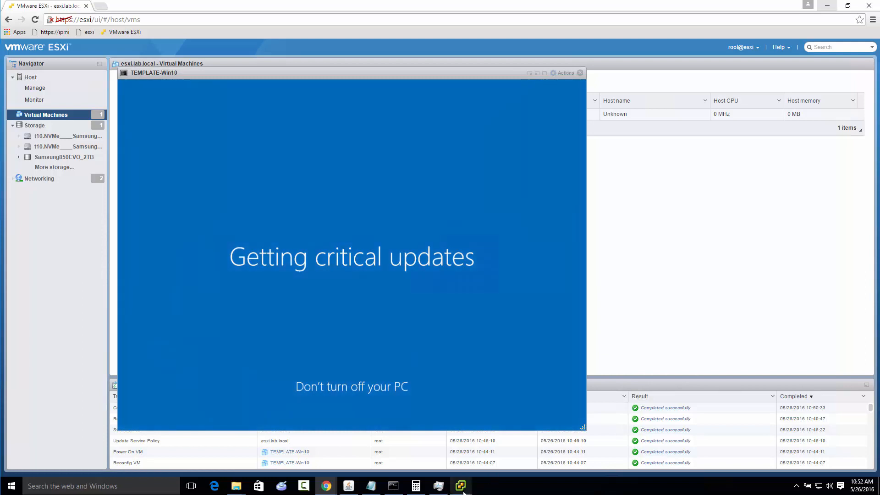
# Switch to the Datastore Browser for Samsung850EVO_2TB and start a folder upload into its ISO folder
pyautogui.moveTo(464, 492)
pyautogui.click(481, 454)
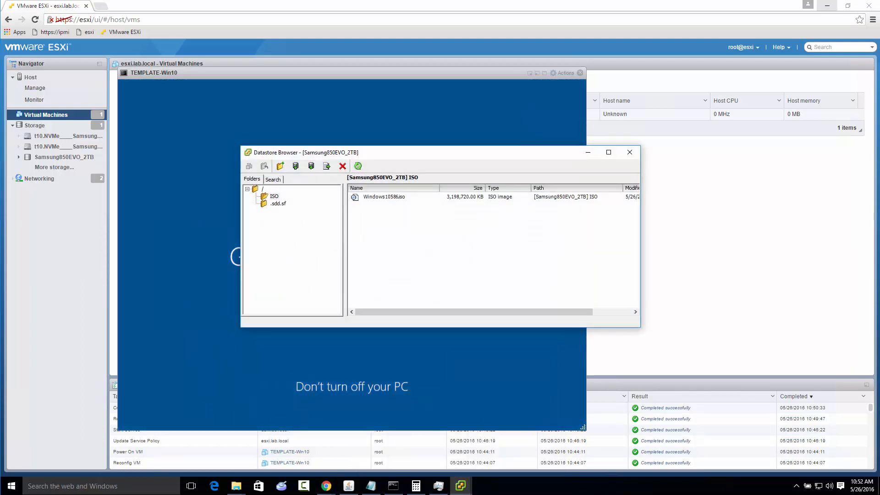
pyautogui.click(296, 166)
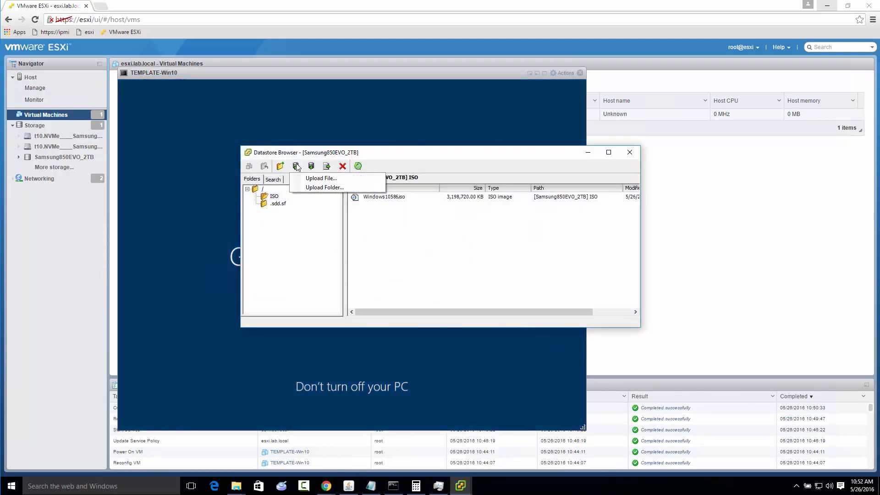
pyautogui.click(337, 189)
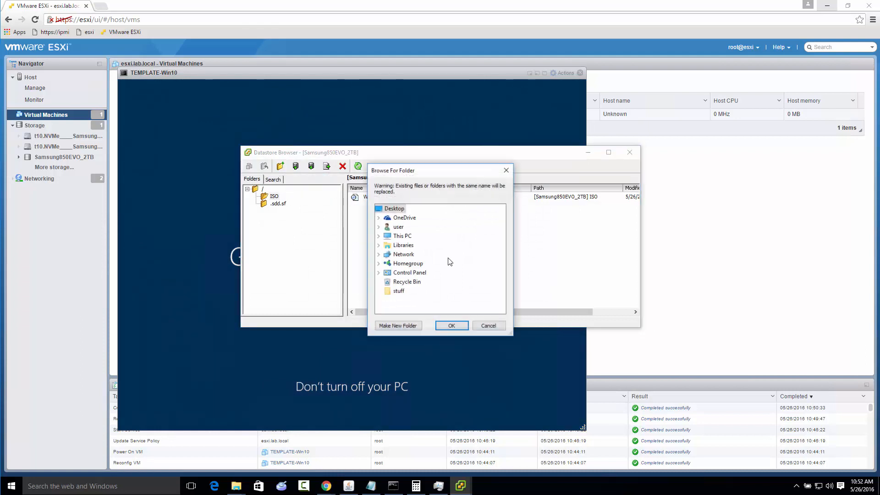
# Upload the ISOs folder from Local Disk (C:) to the datastore and minimize the Datastore Browser
pyautogui.doubleClick(400, 235)
pyautogui.click(413, 309)
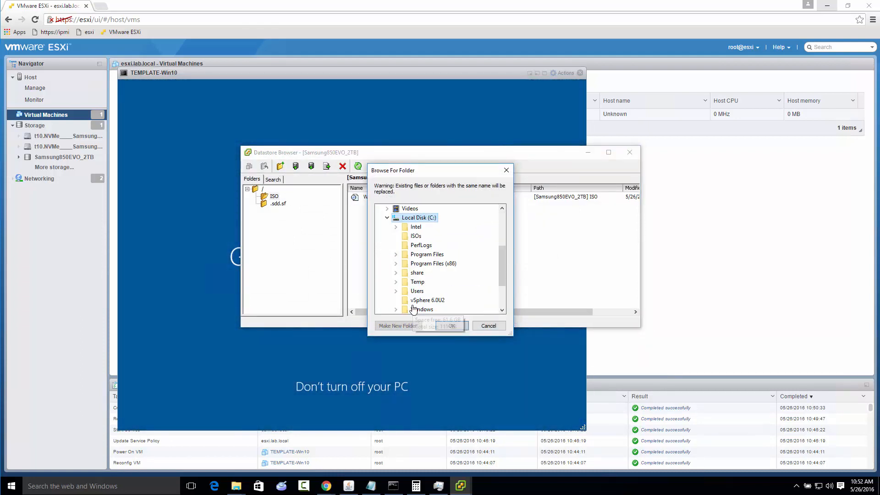
pyautogui.click(411, 229)
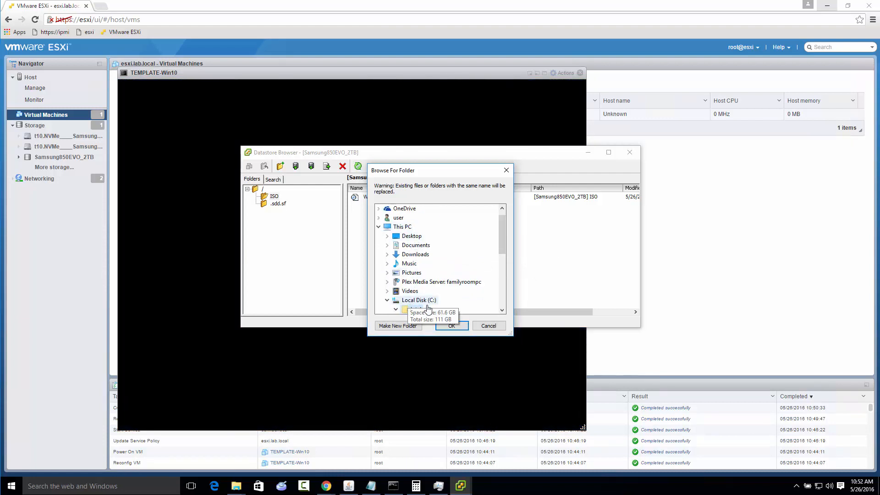
pyautogui.click(502, 310)
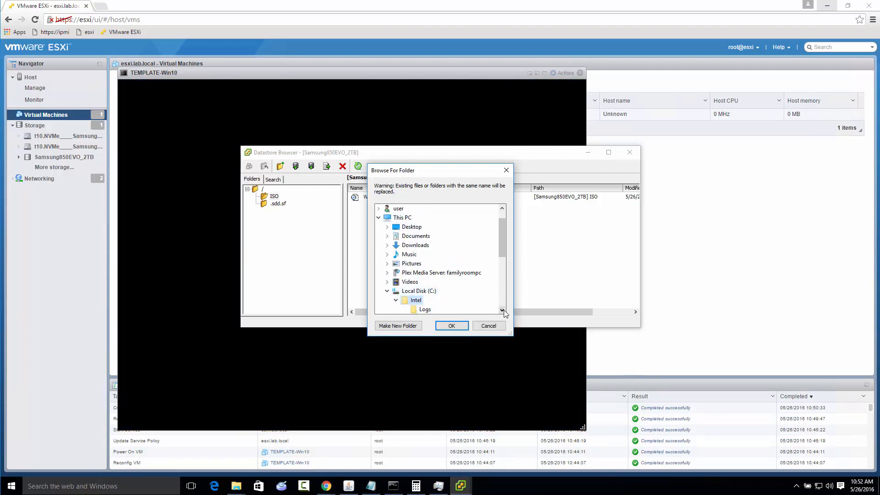
pyautogui.scroll(-1, 458, 305)
pyautogui.click(416, 291)
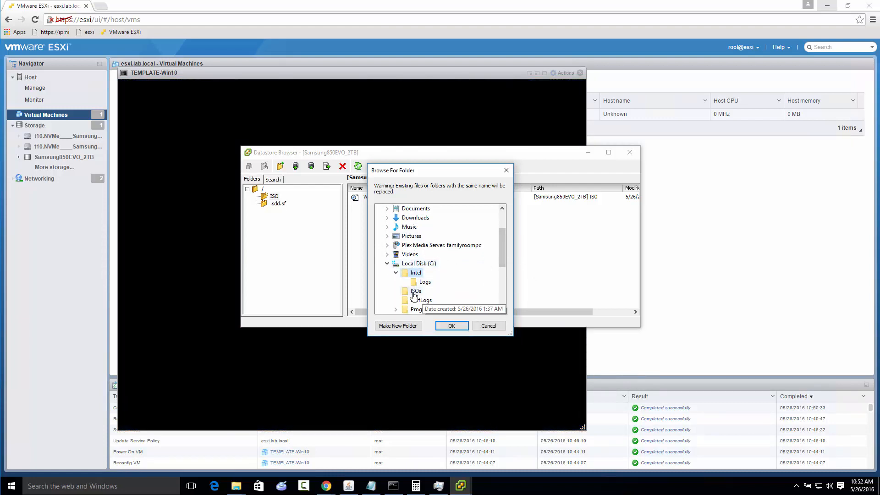
pyautogui.click(458, 328)
pyautogui.click(422, 264)
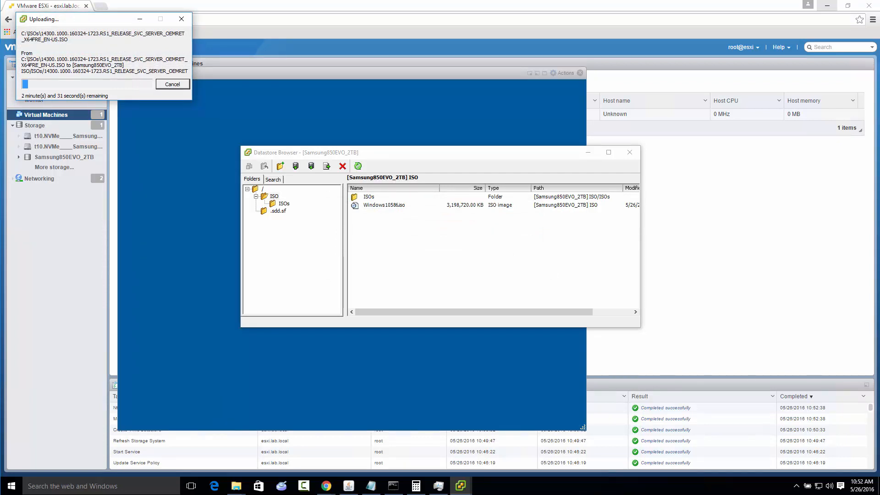
pyautogui.click(588, 152)
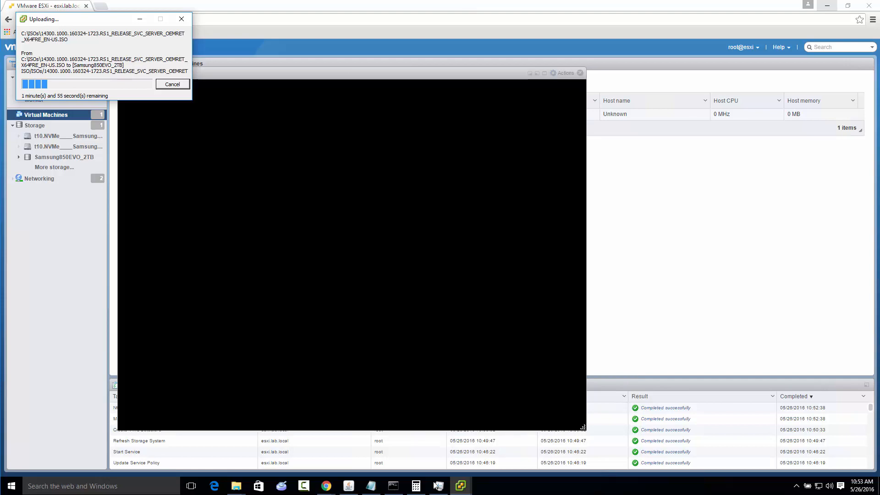
# Switch to the Chrome window with the TinkerTry installvsphere60 article and go to the beginning of the page
pyautogui.click(326, 486)
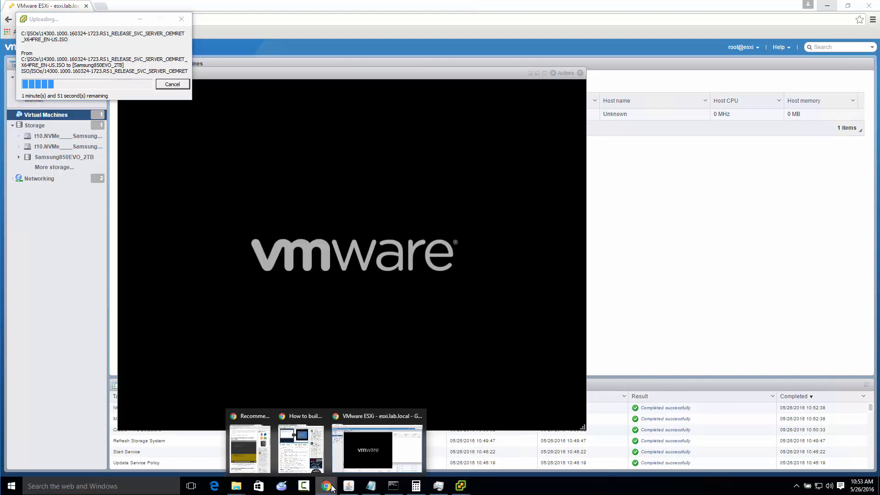
pyautogui.click(284, 452)
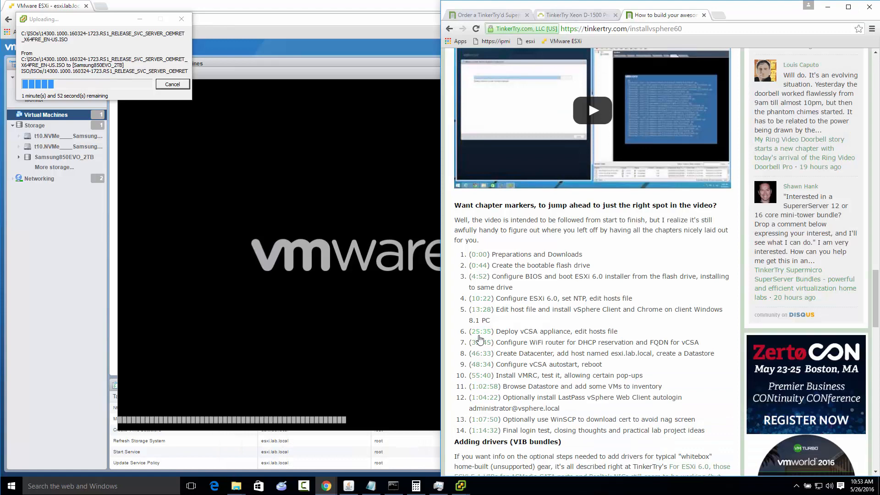
pyautogui.press('Home')
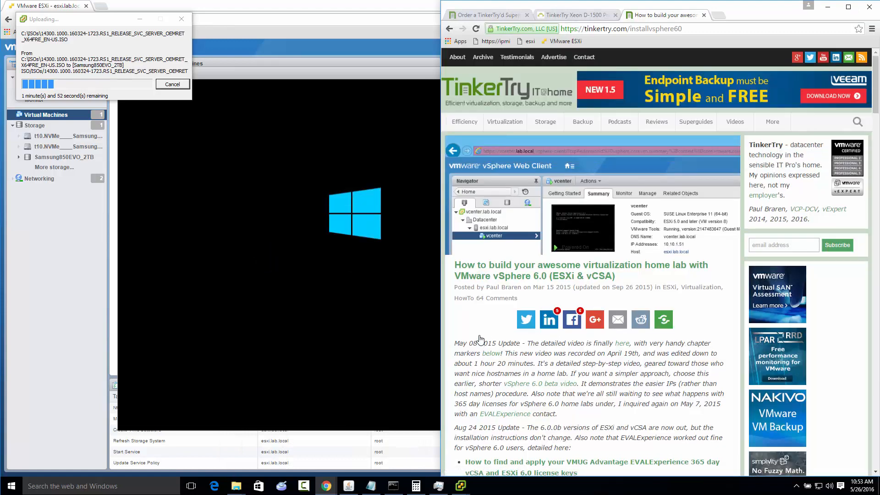